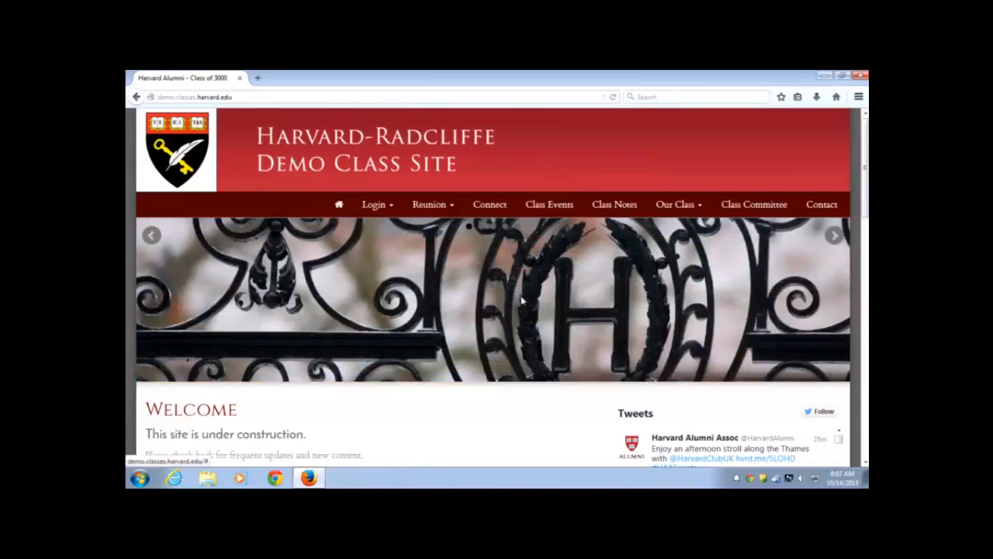
Browse the Reunion and Our Class menus, visit Class Committee and Contact, then return home
scroll(525, 299, down, 2)
scroll(496, 288, up, 2)
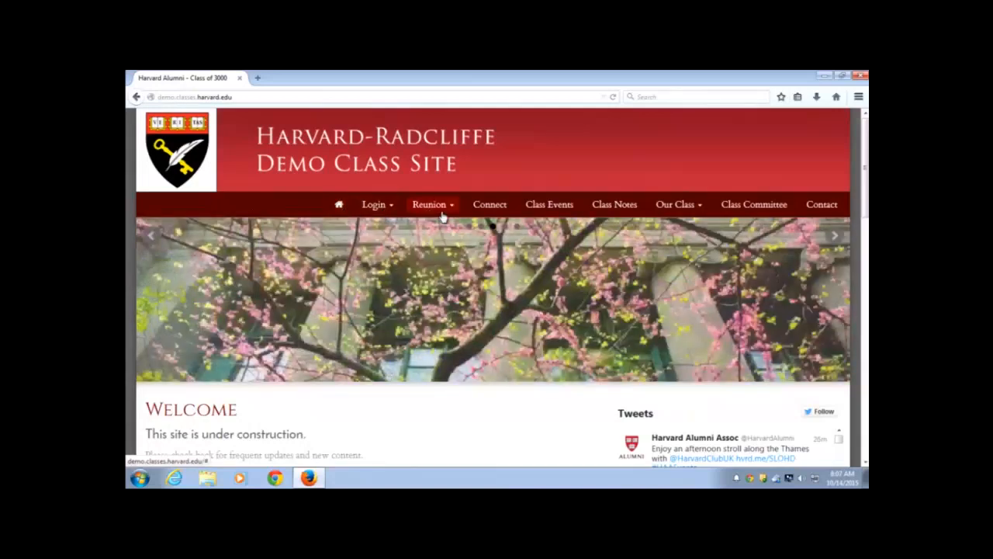
click(441, 213)
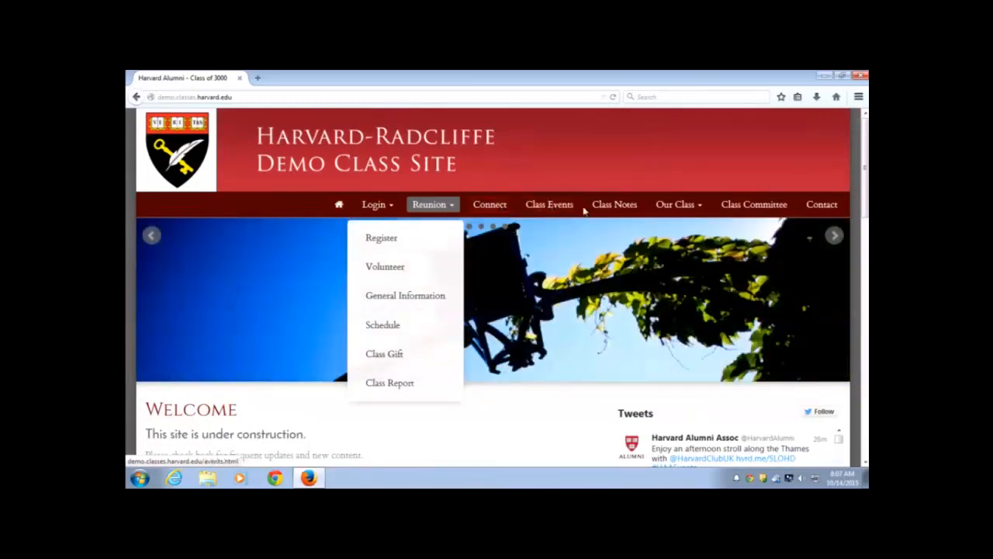
click(631, 214)
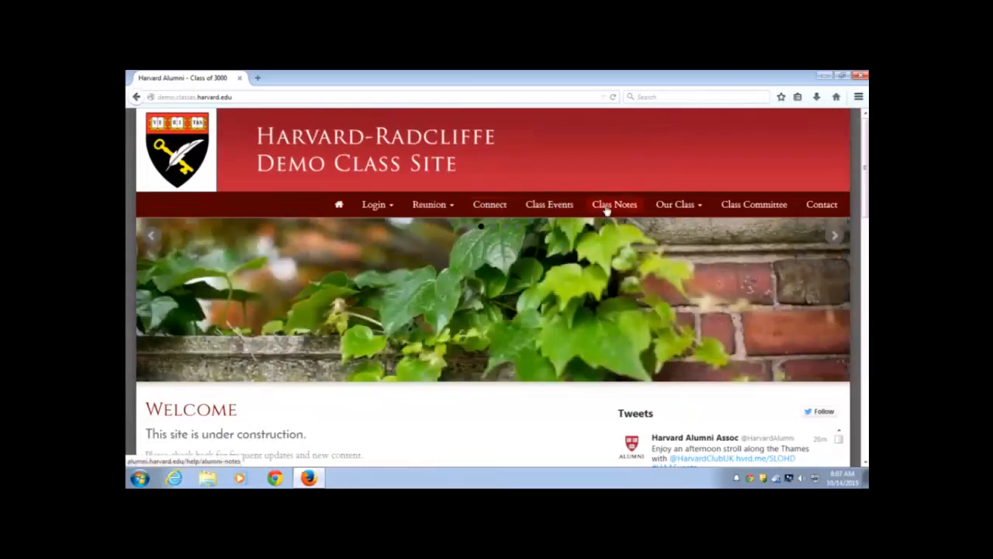
click(679, 209)
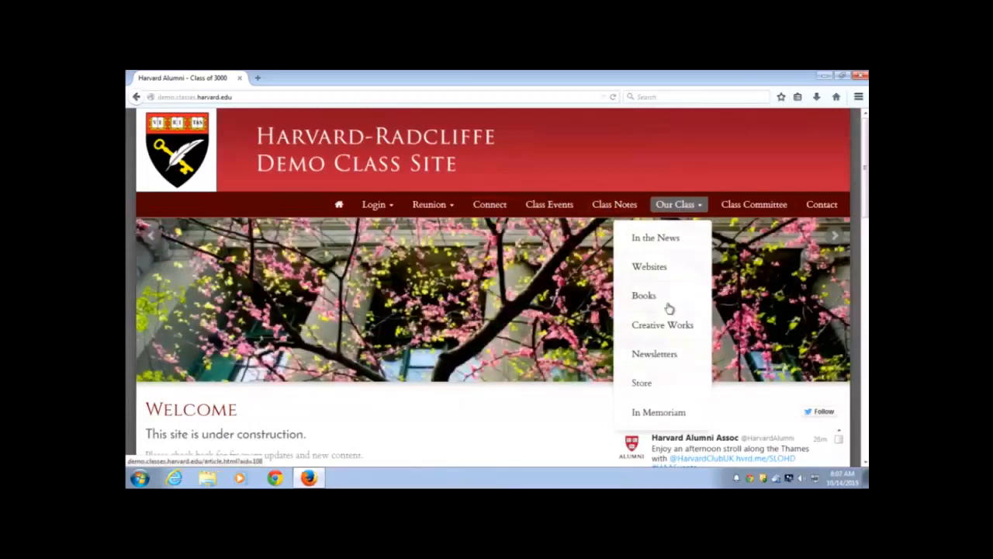
click(719, 214)
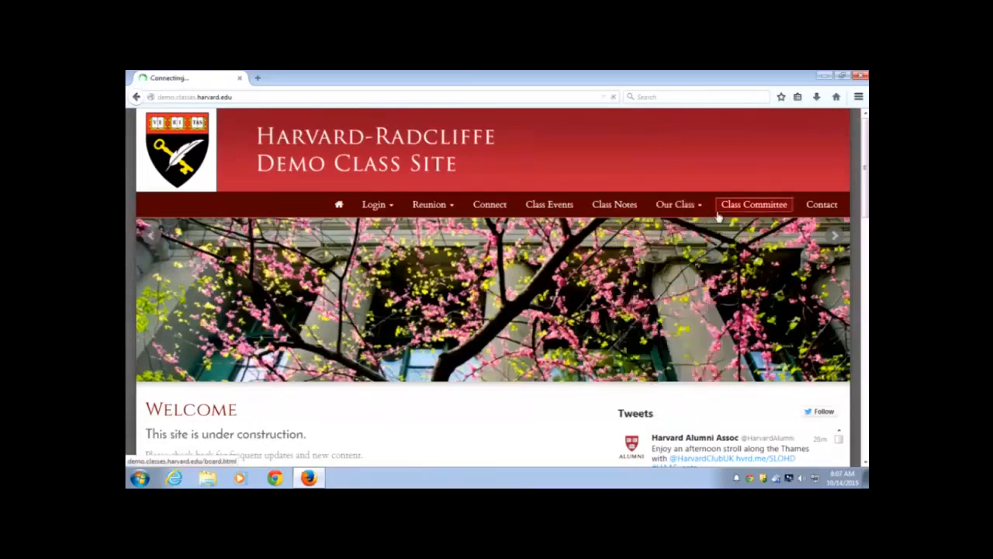
click(822, 207)
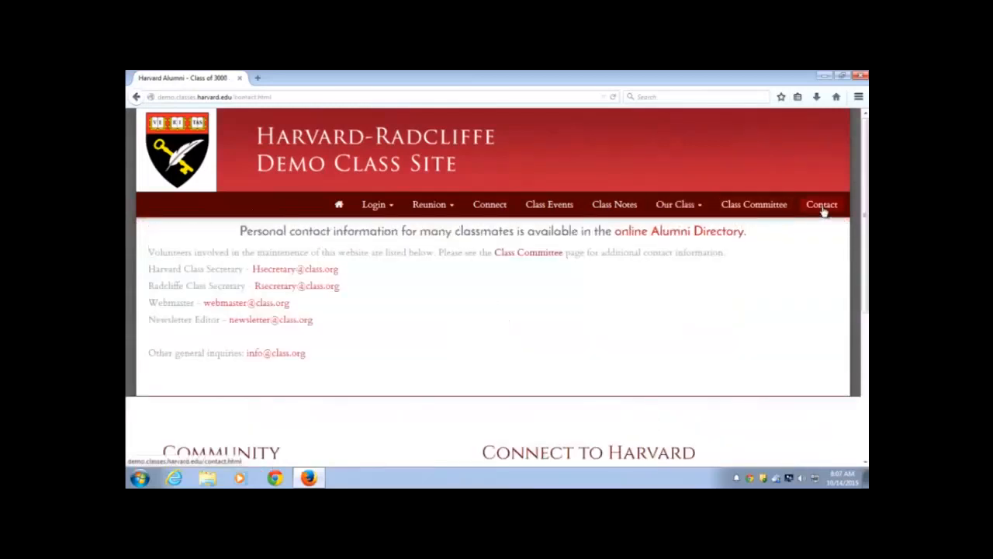
click(336, 206)
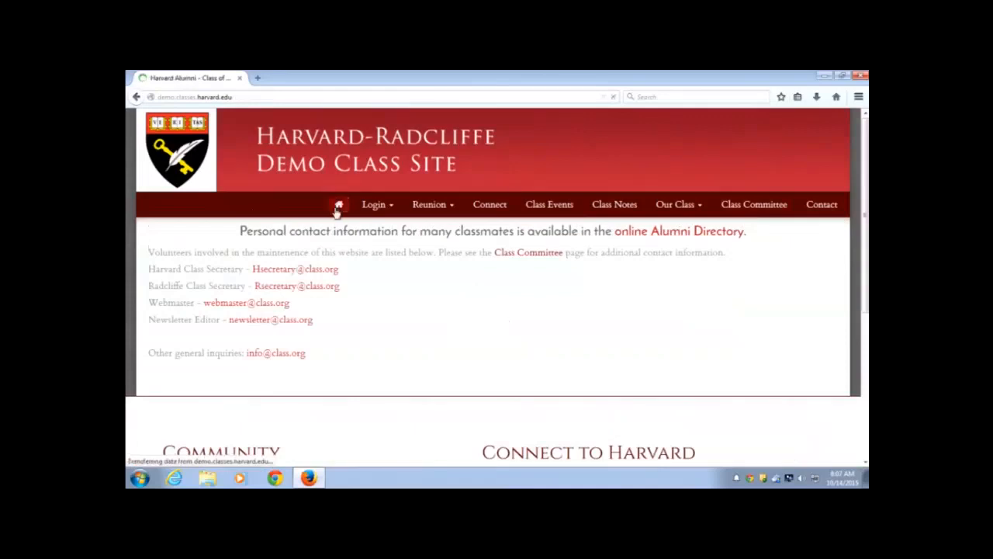
Scroll through the home page content and back to the top
scroll(291, 196, down, 1)
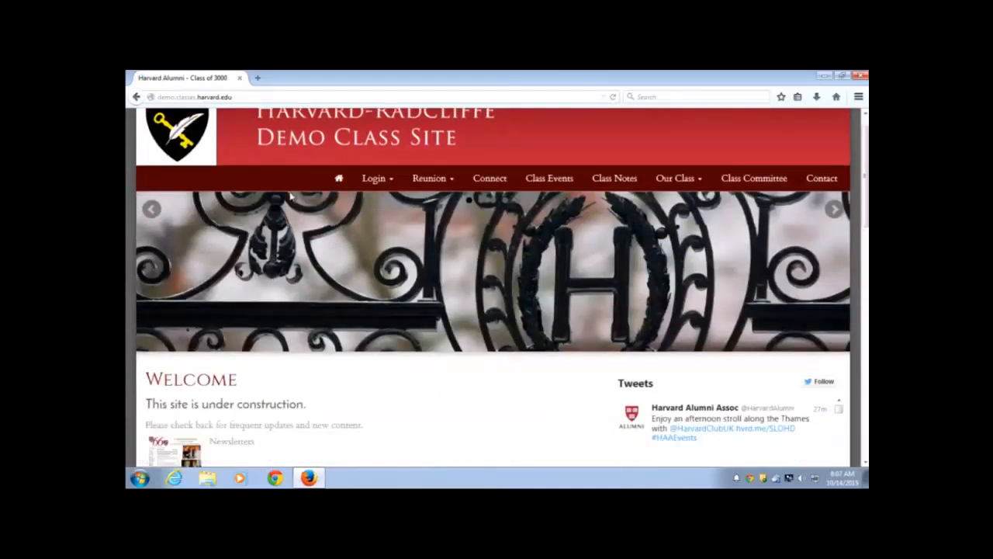
scroll(291, 196, down, 1)
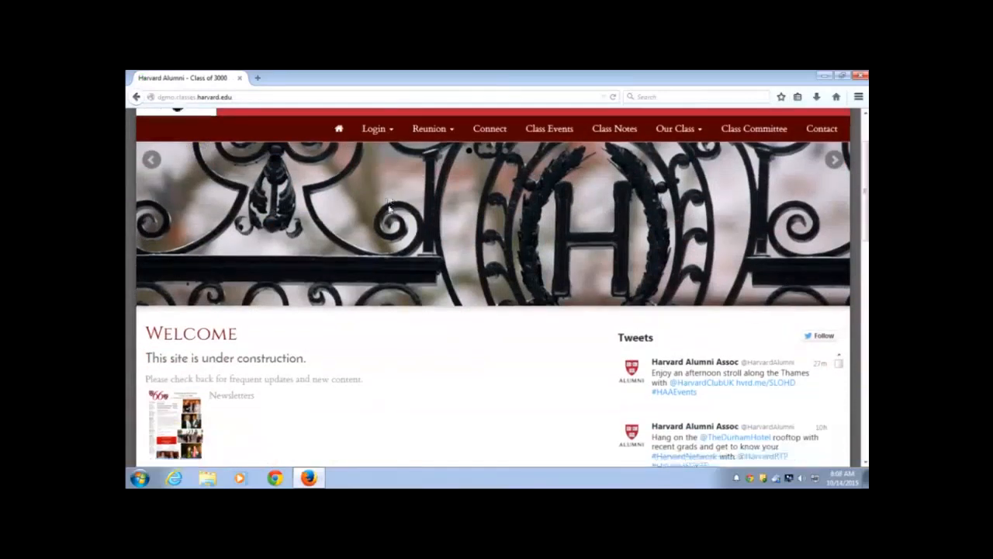
scroll(391, 206, down, 4)
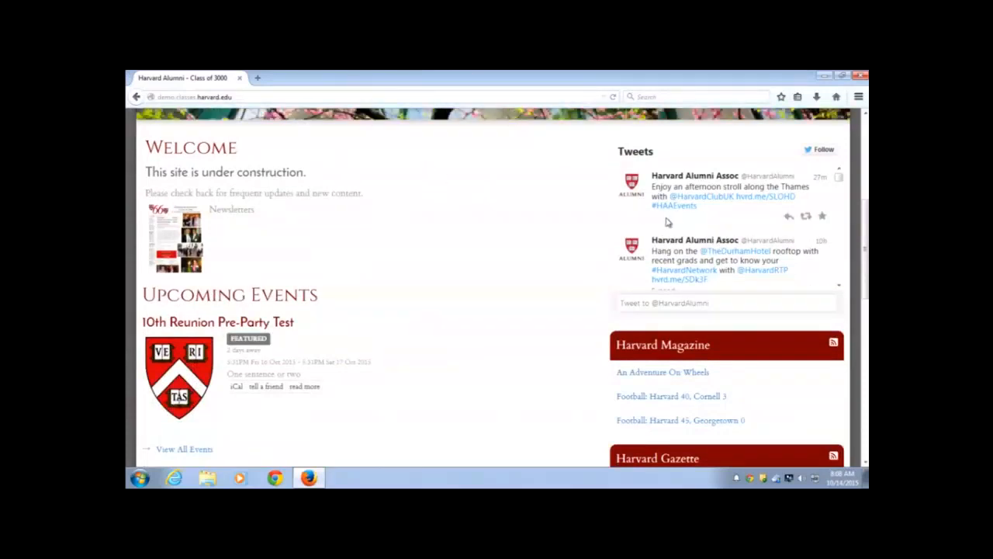
scroll(666, 225, down, 1)
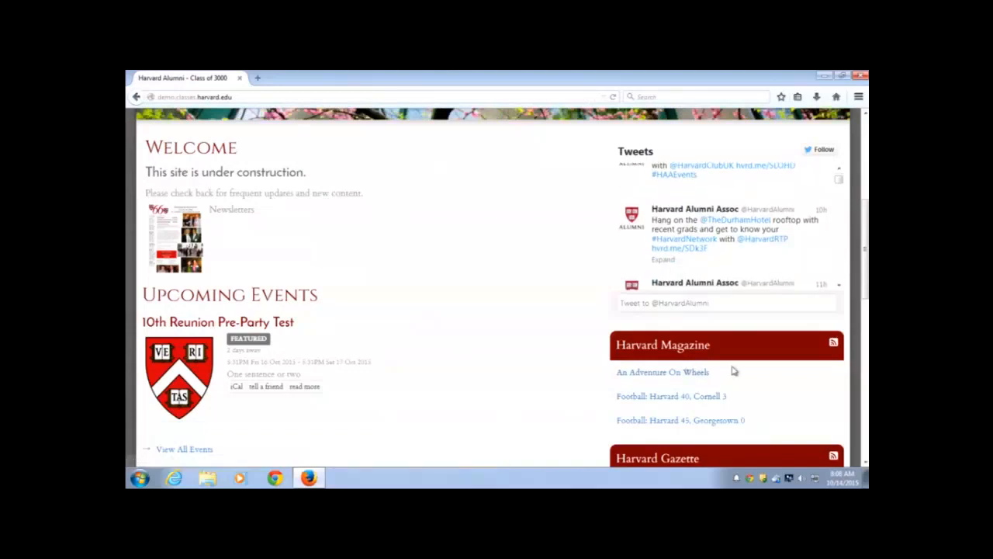
scroll(698, 371, down, 2)
scroll(739, 366, down, 5)
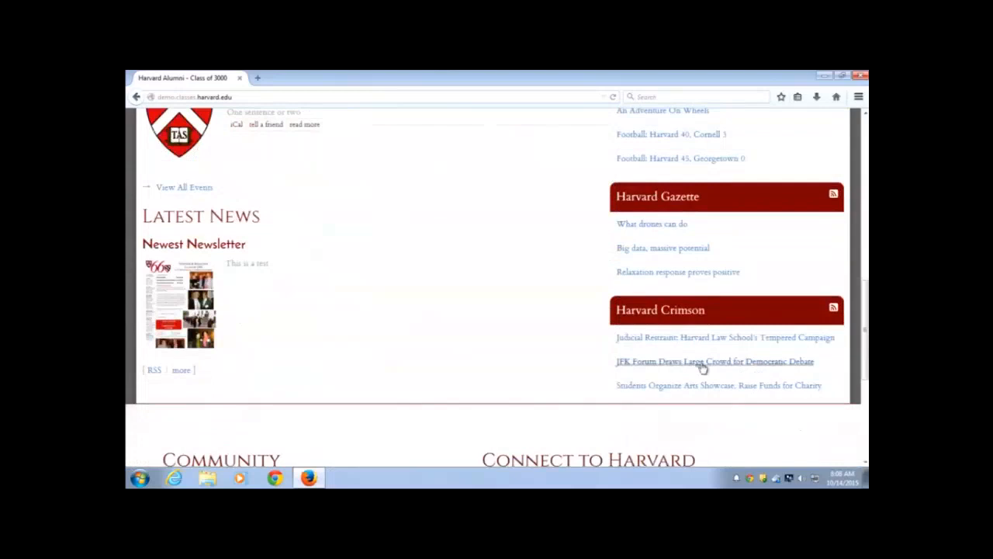
scroll(706, 362, up, 2)
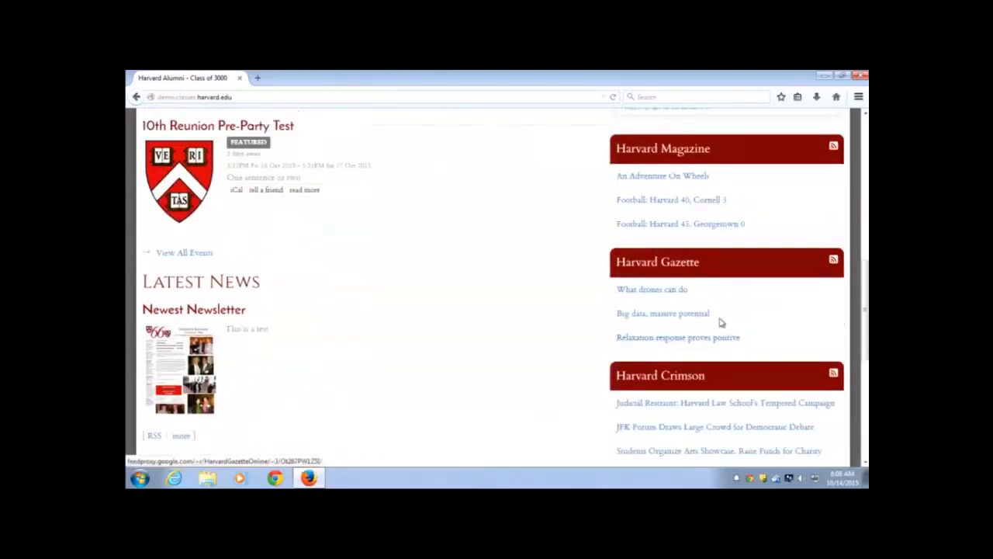
scroll(710, 290, up, 4)
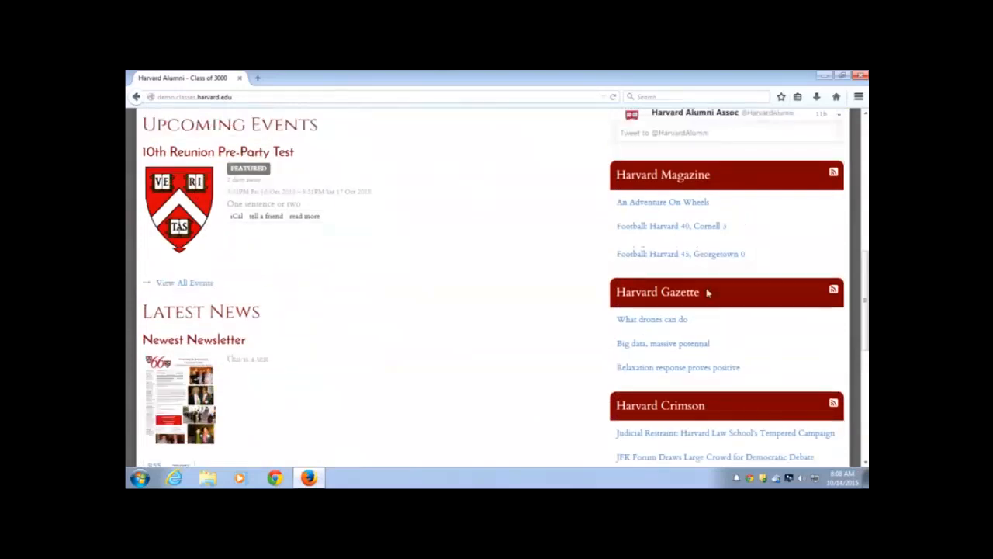
scroll(708, 297, up, 2)
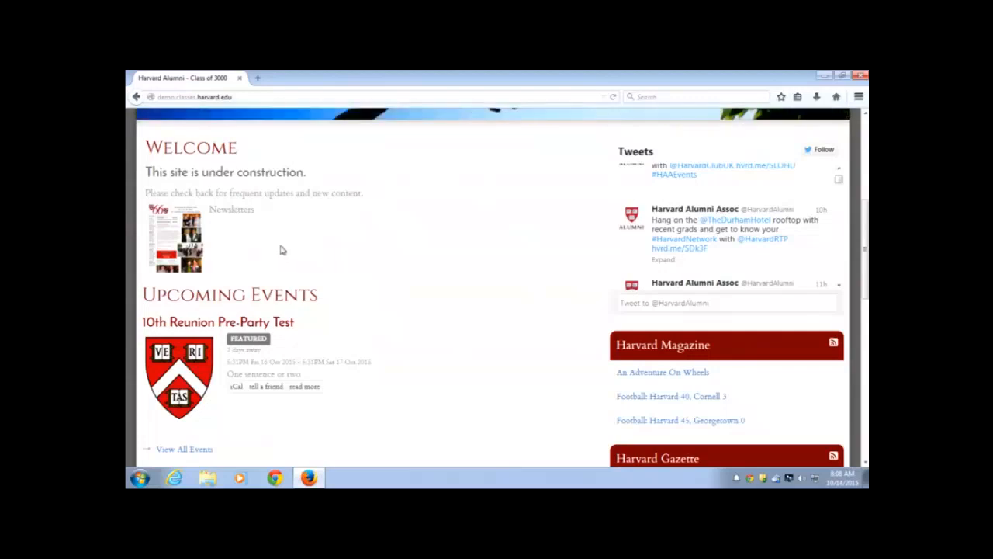
scroll(279, 250, down, 1)
scroll(280, 250, down, 3)
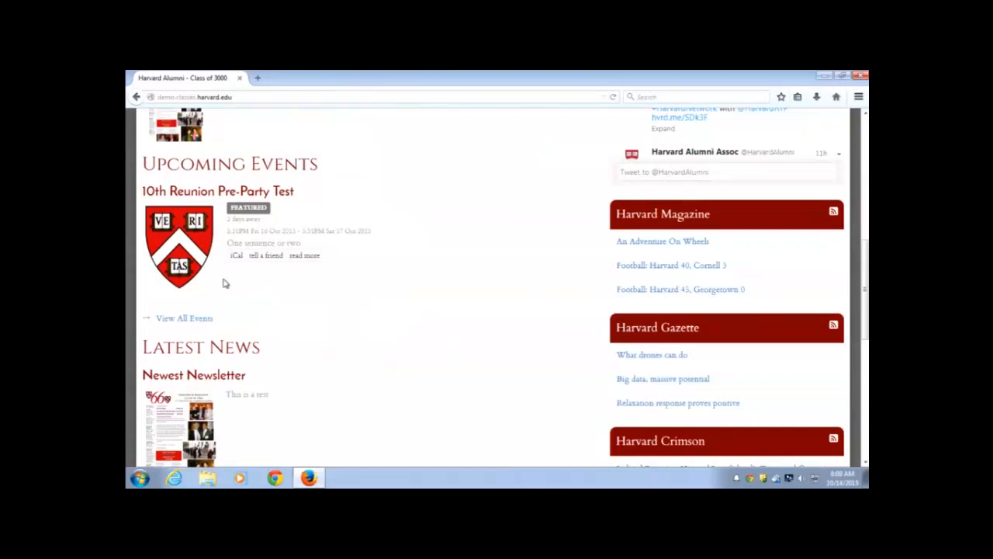
scroll(223, 284, down, 5)
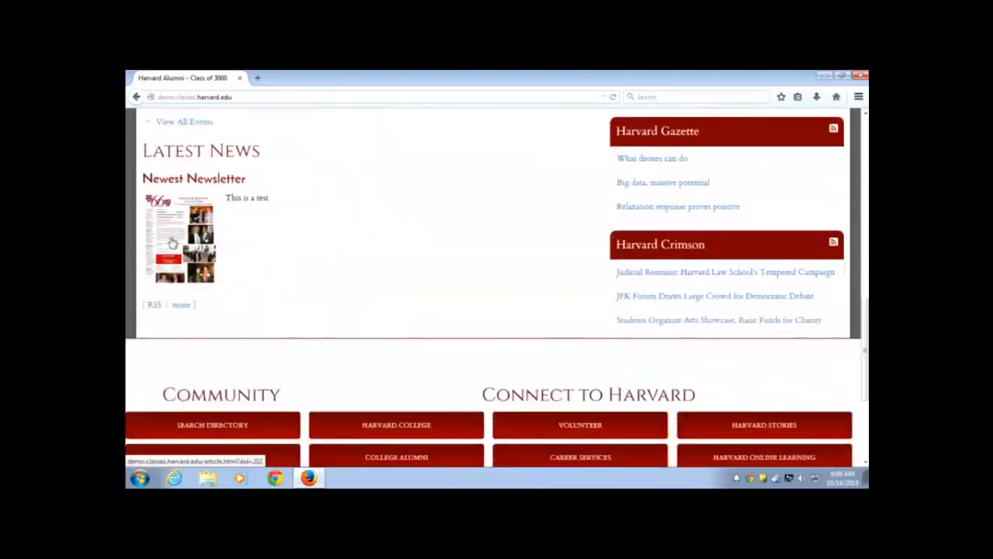
scroll(191, 235, up, 1)
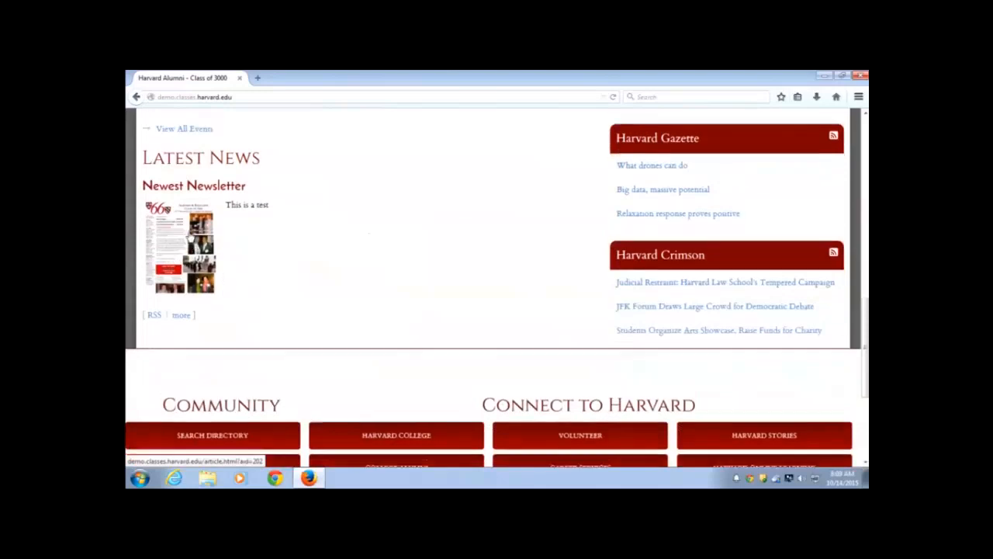
scroll(189, 237, up, 2)
scroll(185, 238, up, 2)
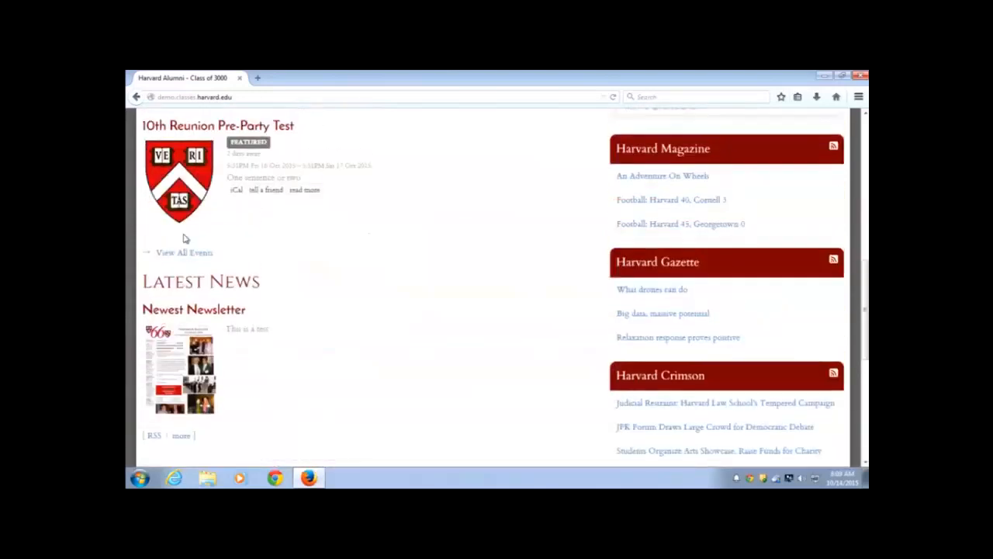
scroll(184, 238, up, 6)
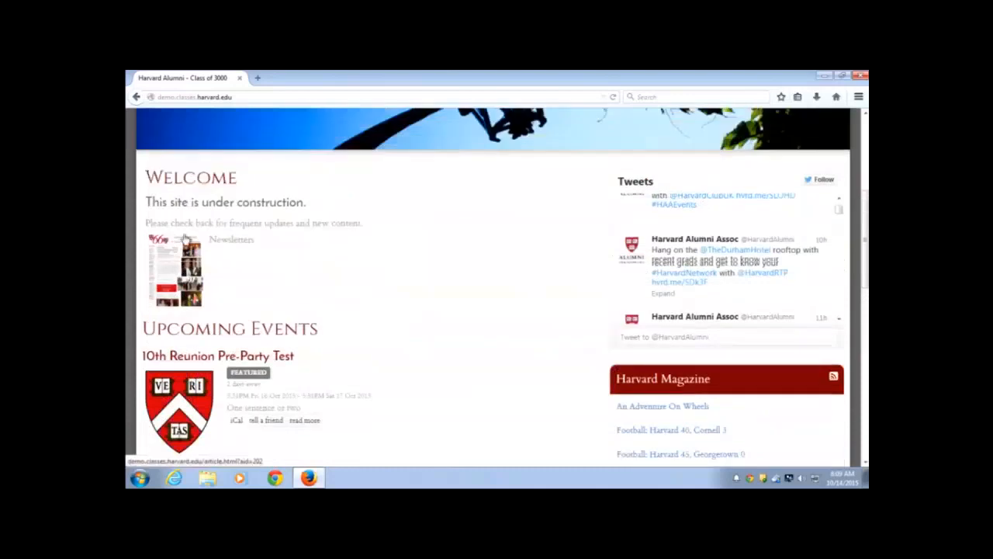
scroll(183, 240, up, 4)
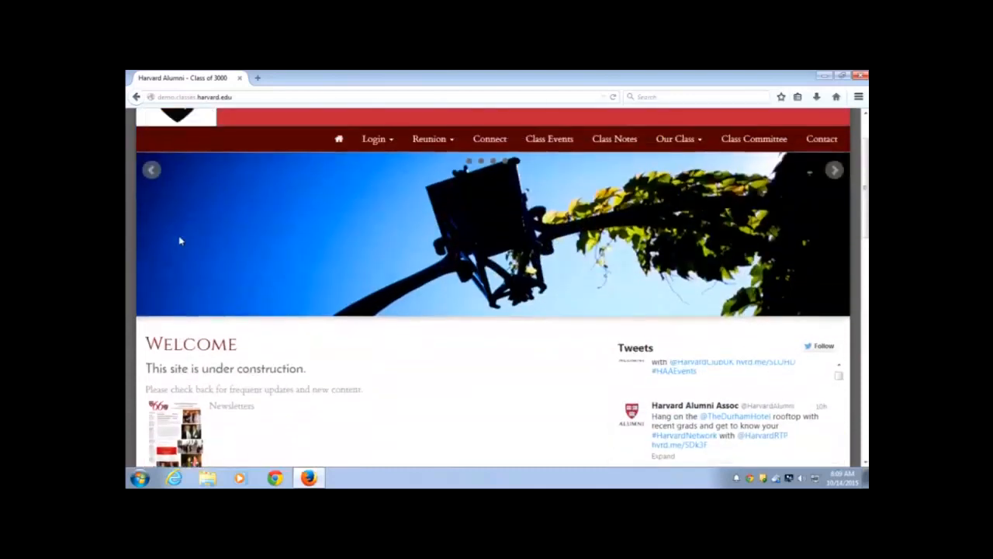
scroll(179, 240, up, 2)
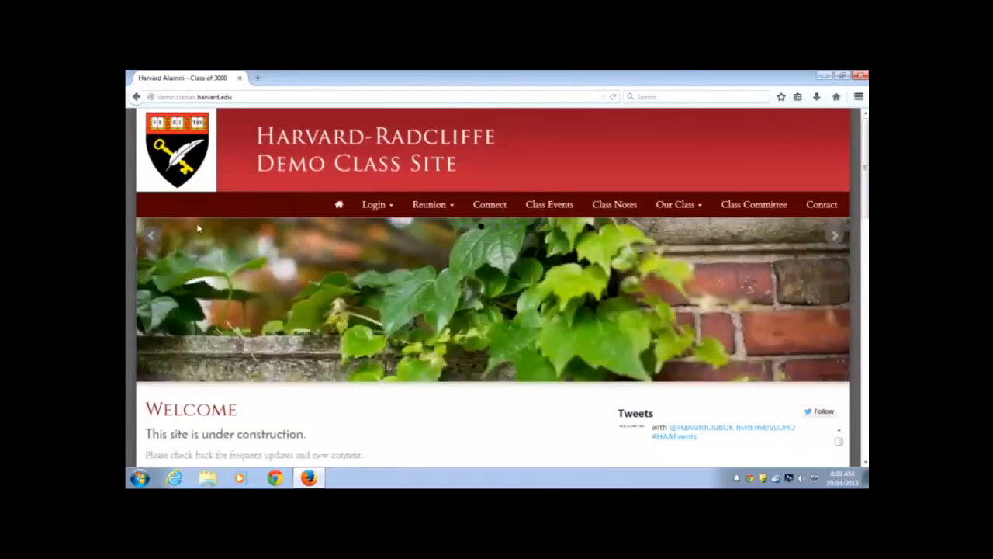
Sign in via Login > Alumni Login with the HarvardKey login name and password
click(384, 211)
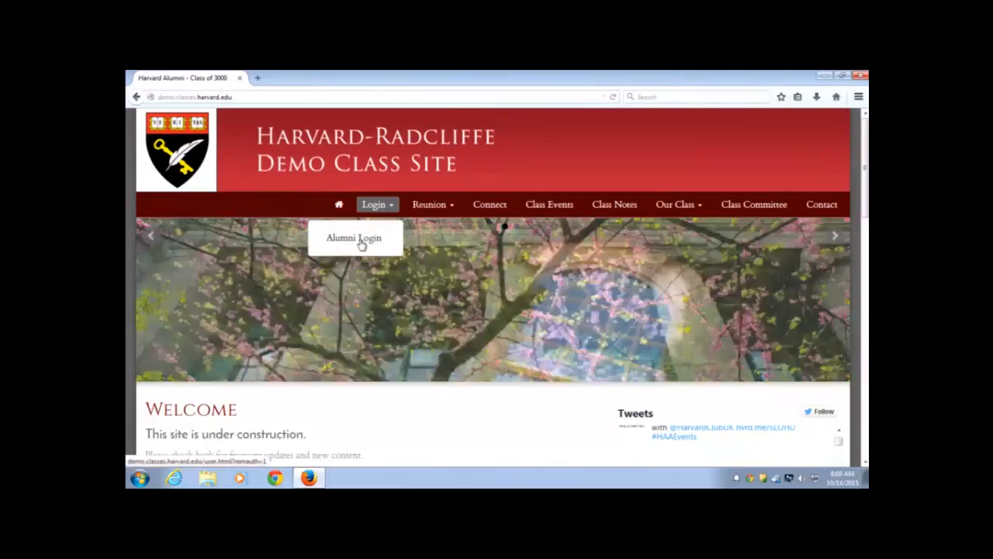
click(361, 245)
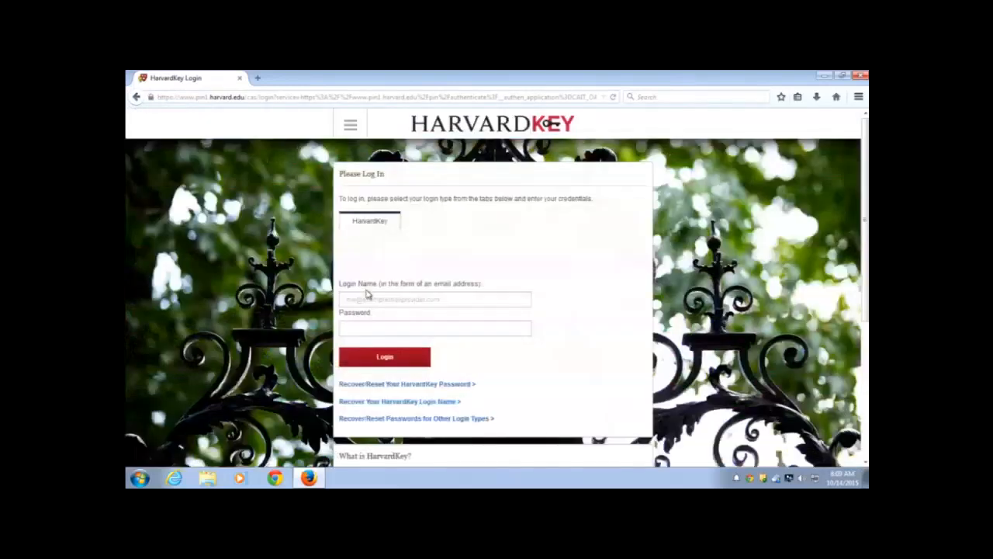
click(396, 299)
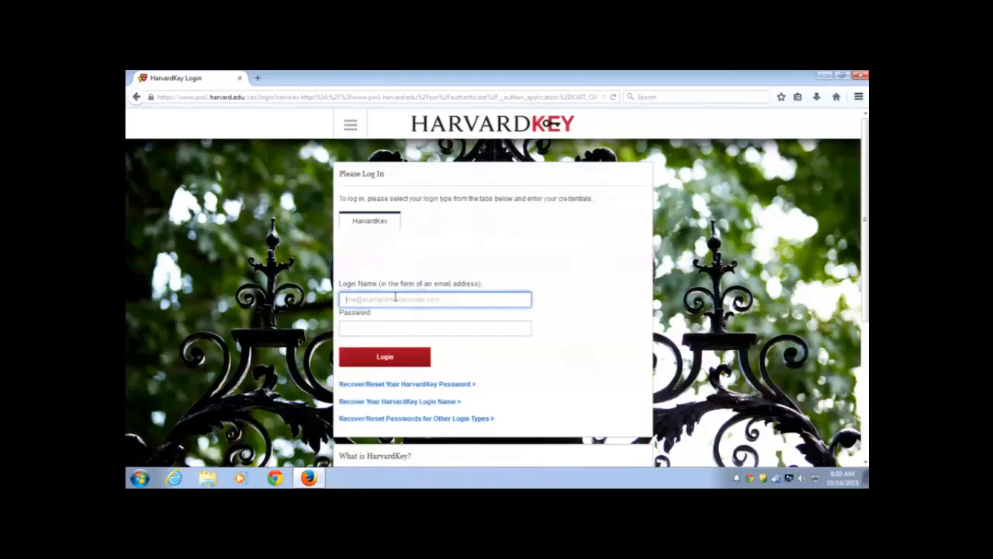
key(Tab)
text(•••)
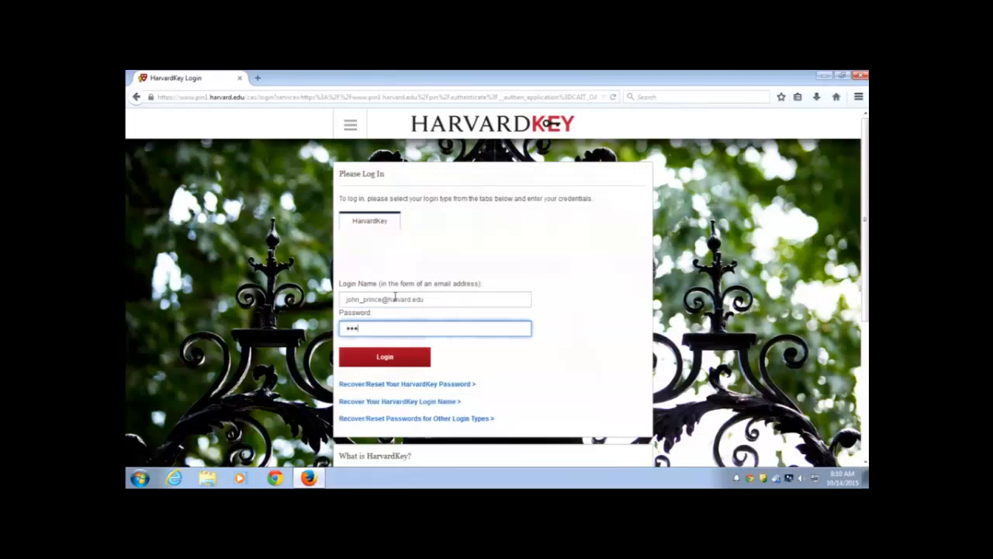
text(••••)
key(Return)
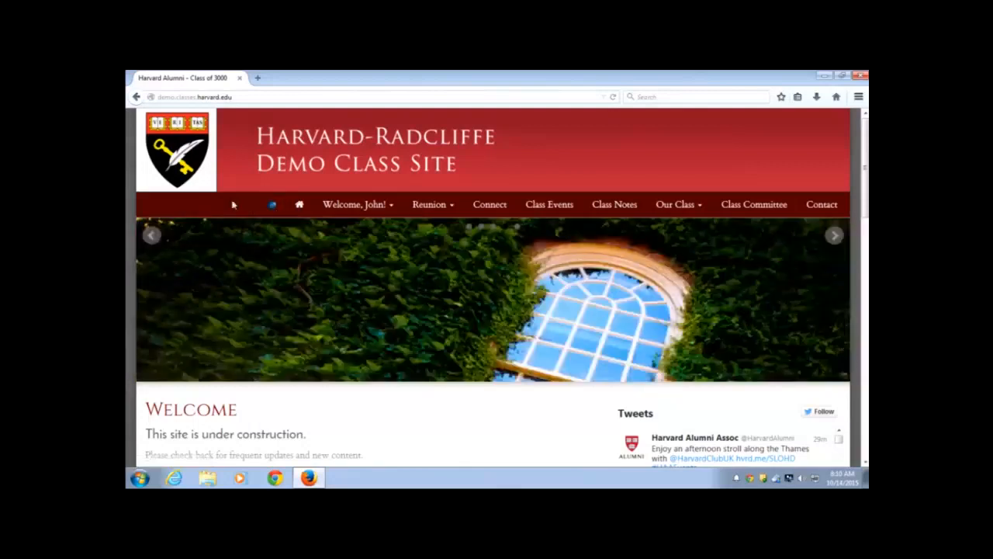
Open the reunion information page from the Reunion menu and scroll through its content
scroll(233, 205, down, 2)
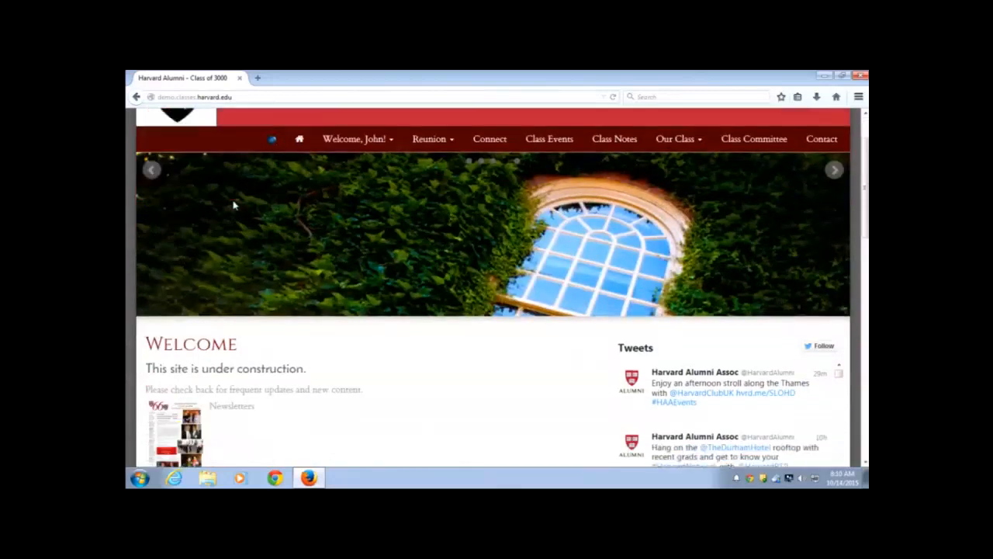
scroll(238, 205, up, 2)
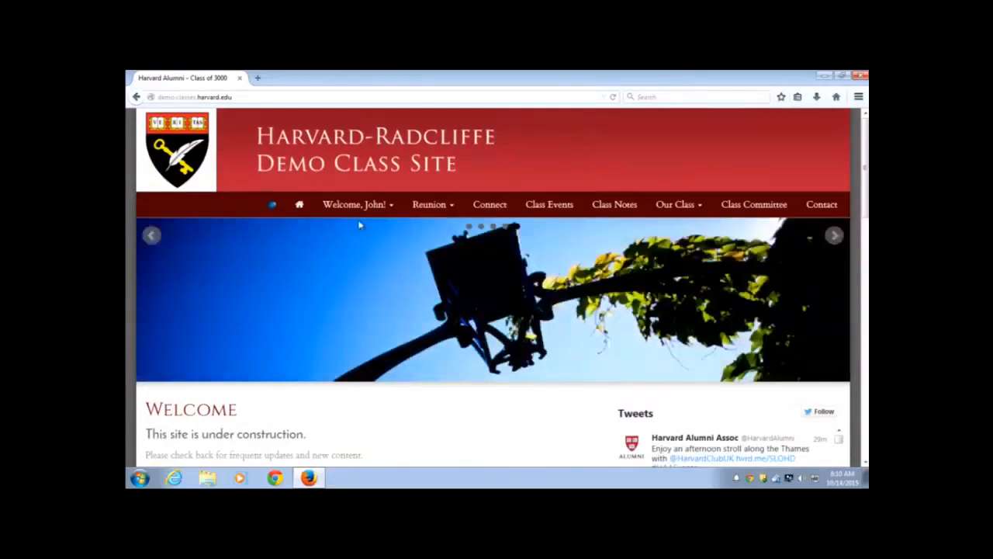
click(432, 210)
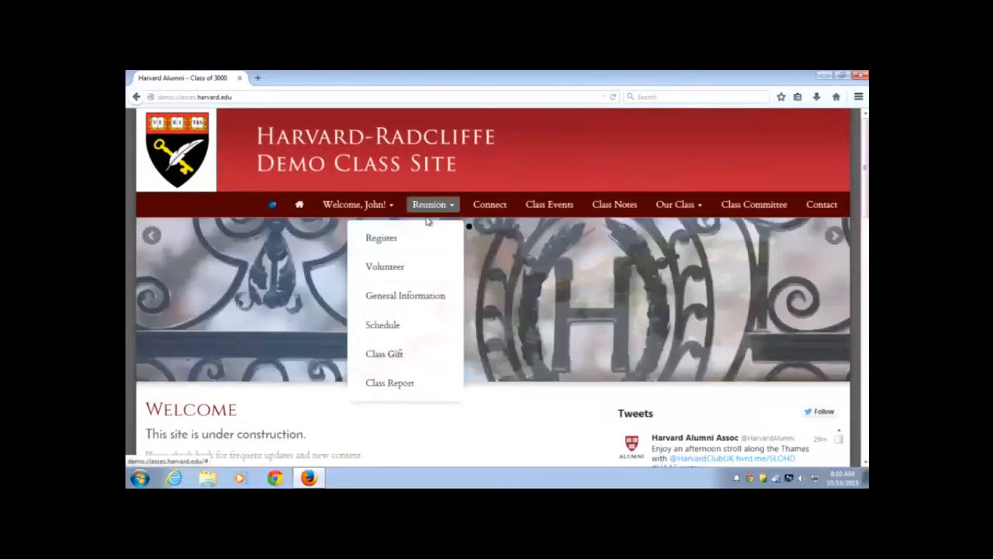
click(435, 302)
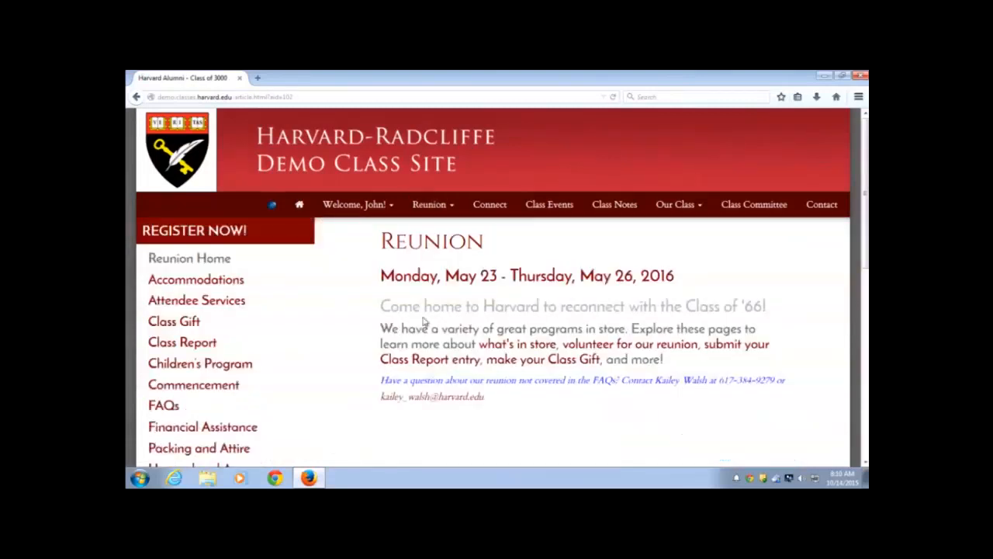
scroll(470, 346, down, 5)
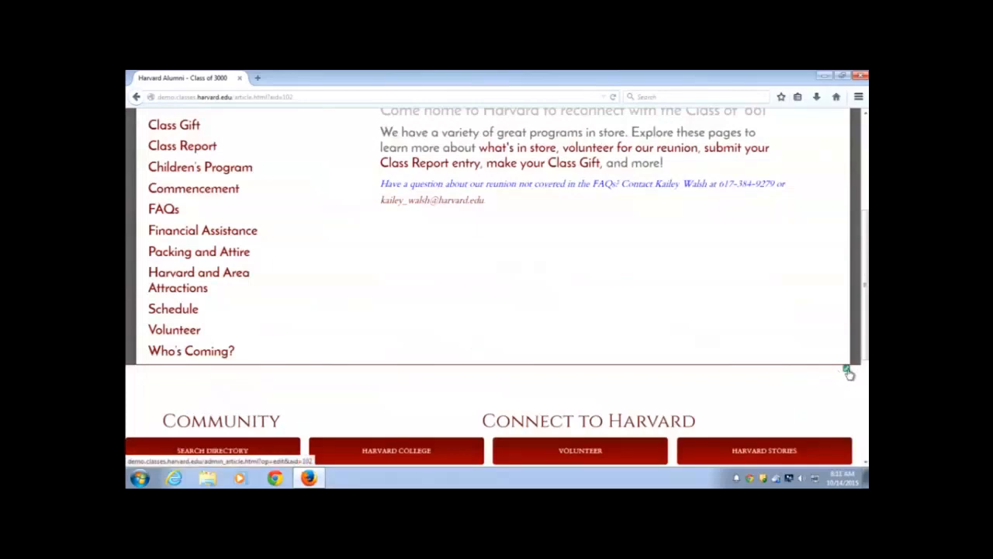
Open Reunion article #102 for editing and activate its rich-text content area
click(846, 370)
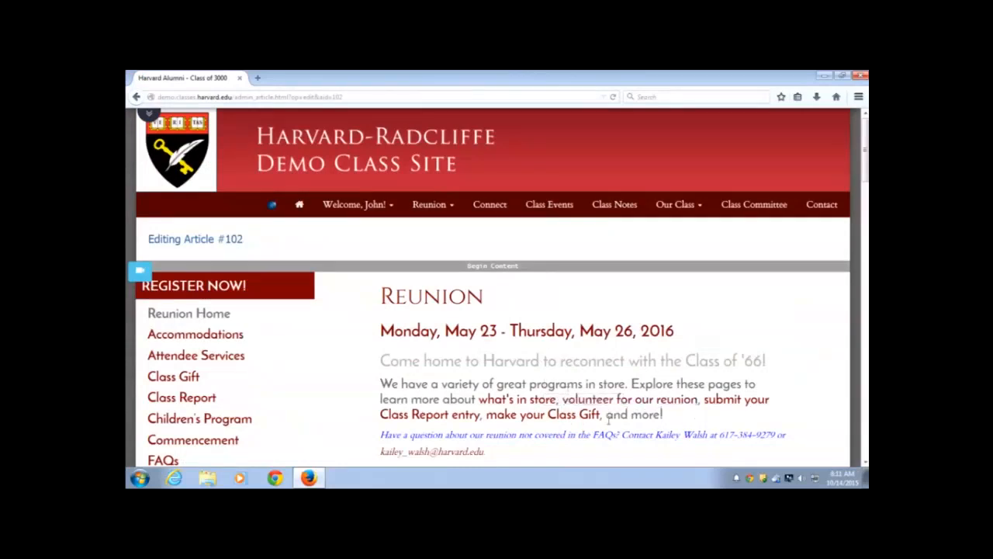
click(670, 423)
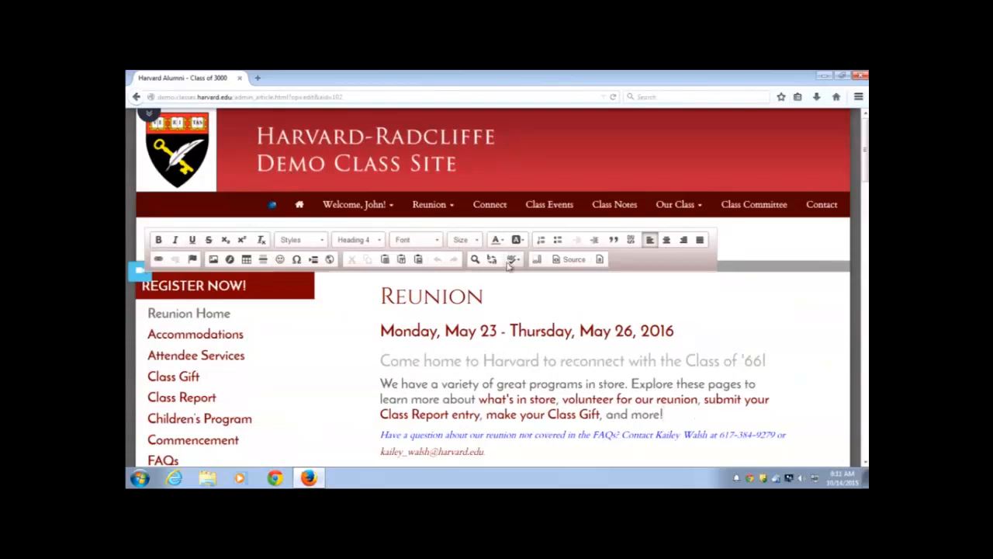
scroll(659, 355, down, 2)
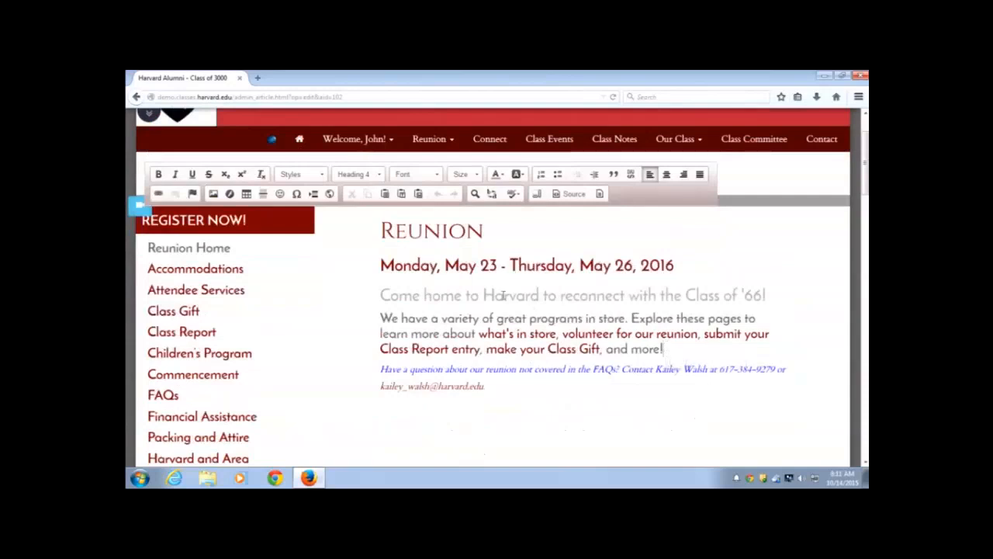
Link the subtitle word 'Harvard' to 'alumni harvard', opening in a New Window (_blank)
drag(540, 299, 483, 300)
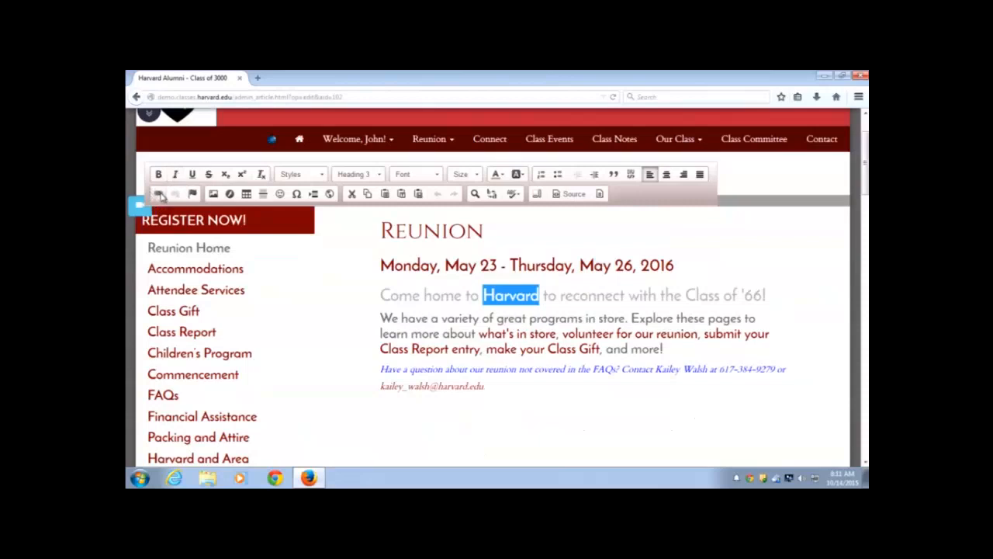
click(159, 195)
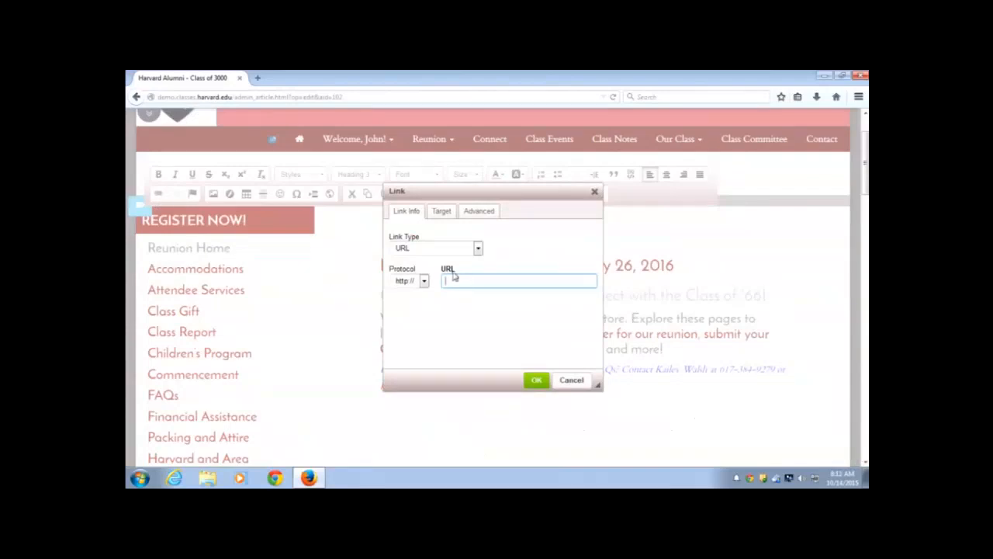
text(alumni harvard)
click(444, 220)
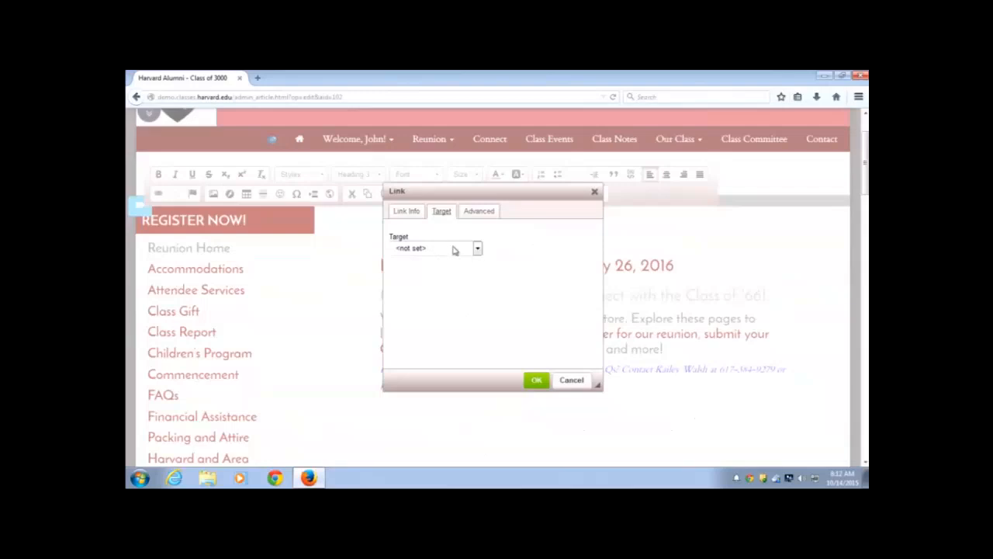
click(477, 250)
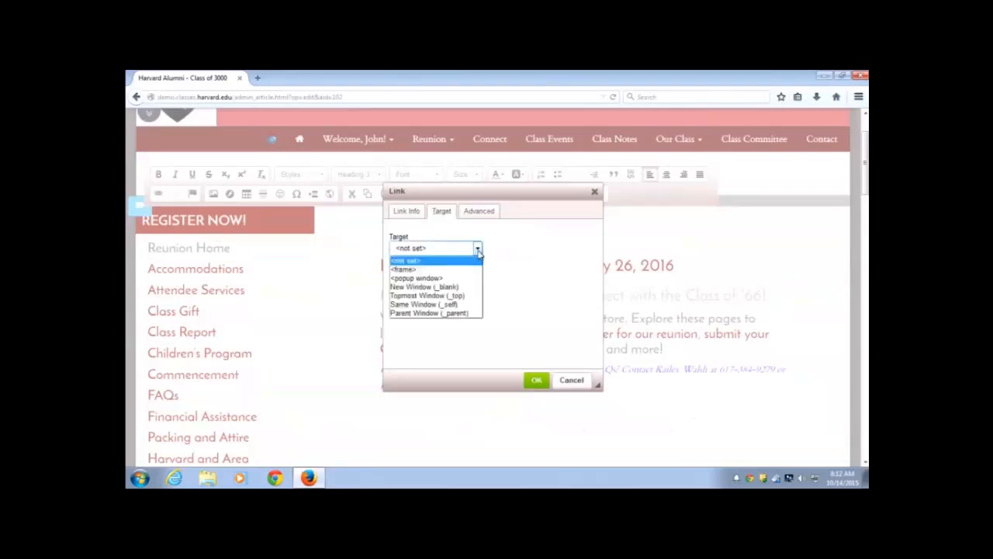
click(435, 287)
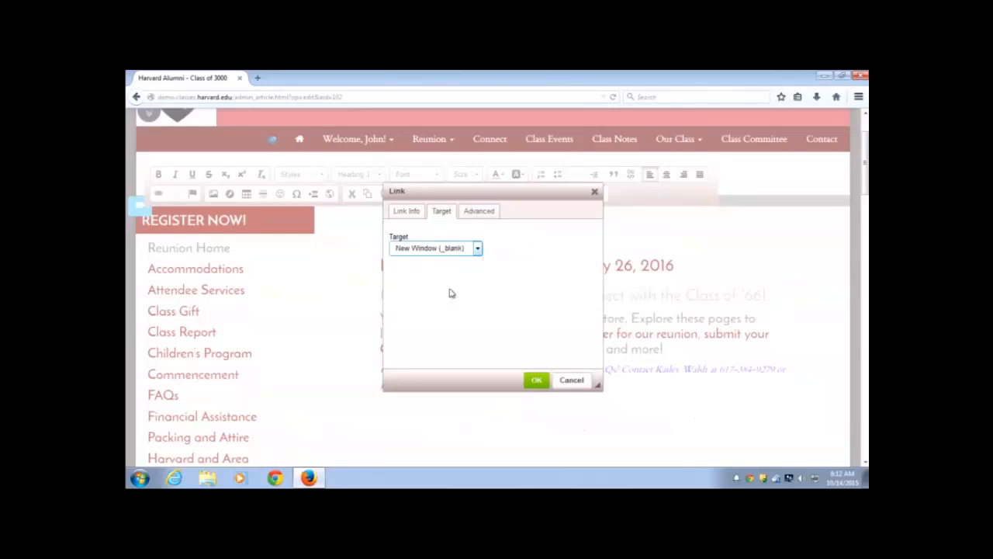
click(541, 382)
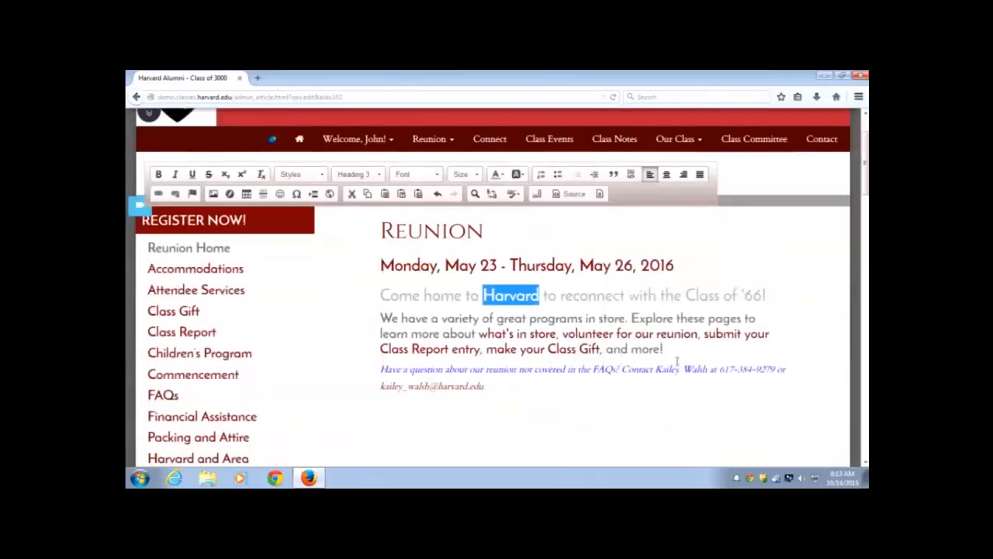
click(677, 361)
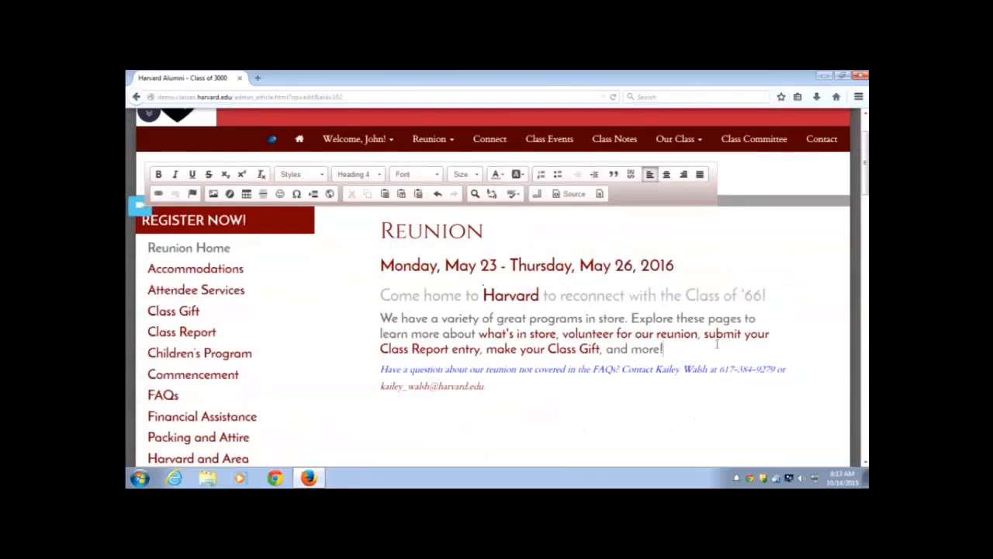
Scroll to the bottom and publish the edited Reunion article 102
scroll(757, 306, down, 15)
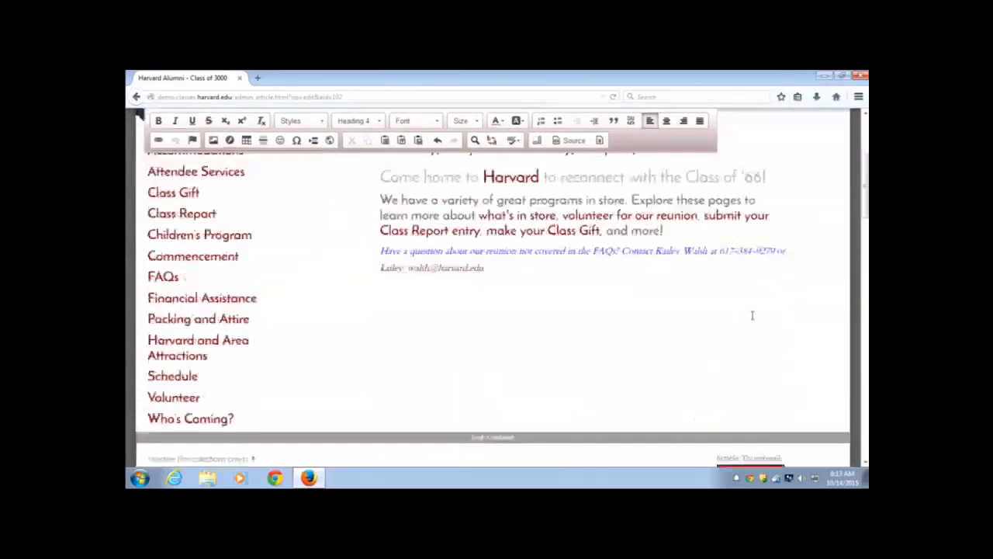
scroll(757, 291, down, 5)
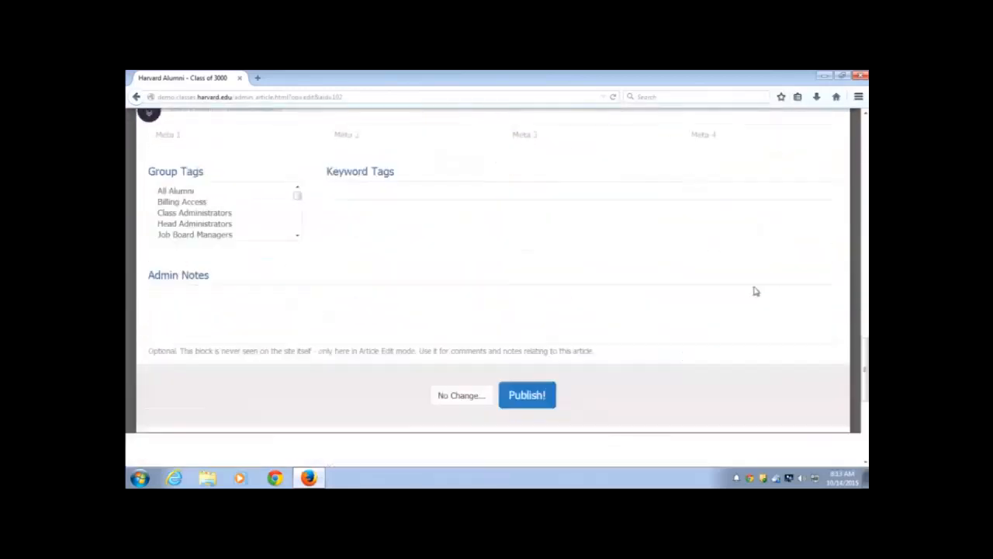
scroll(755, 291, down, 2)
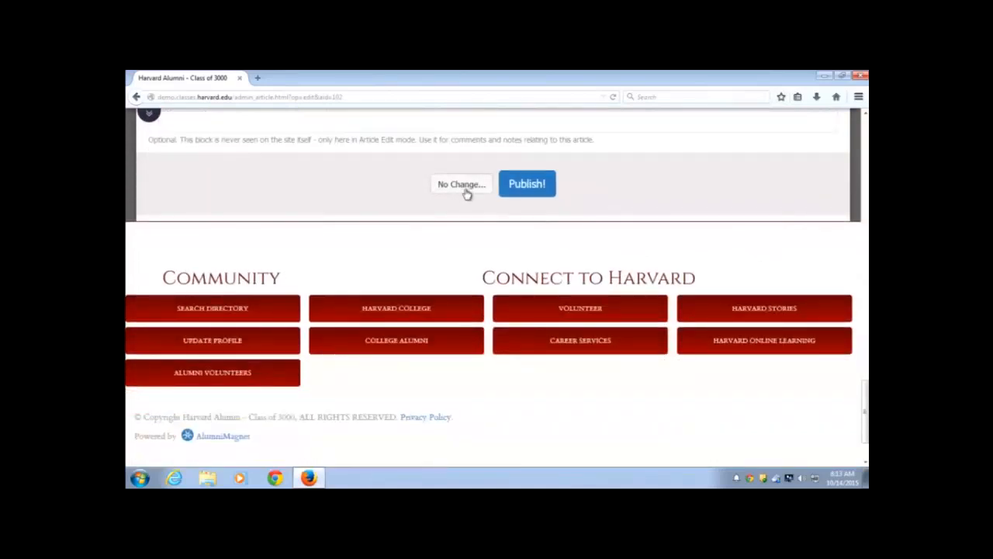
click(549, 191)
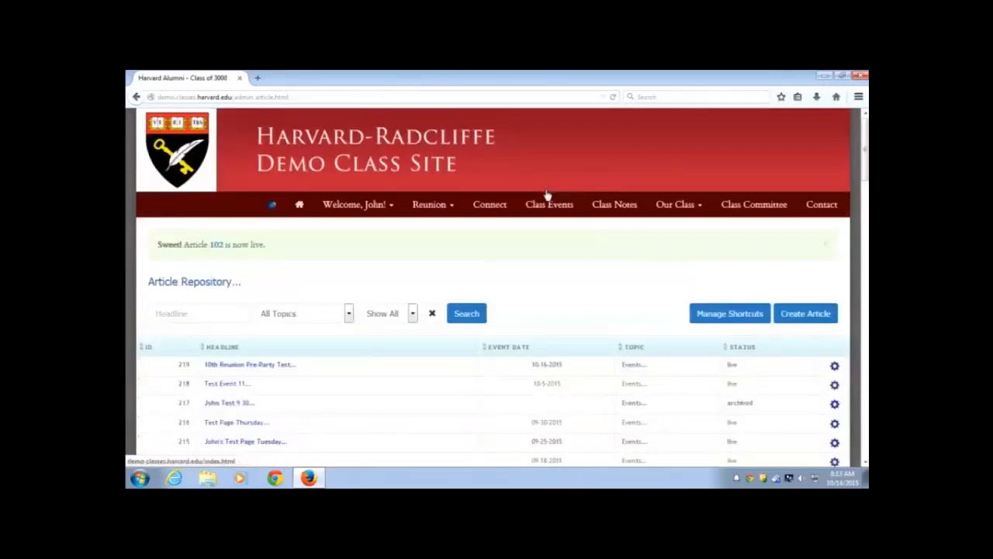
Return to the class site's home page
scroll(541, 257, down, 2)
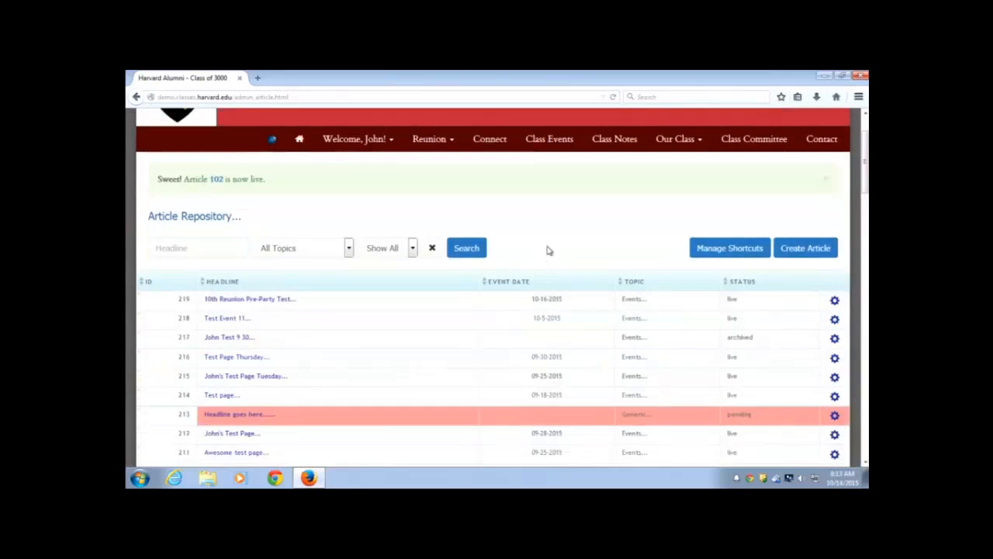
scroll(419, 208, up, 2)
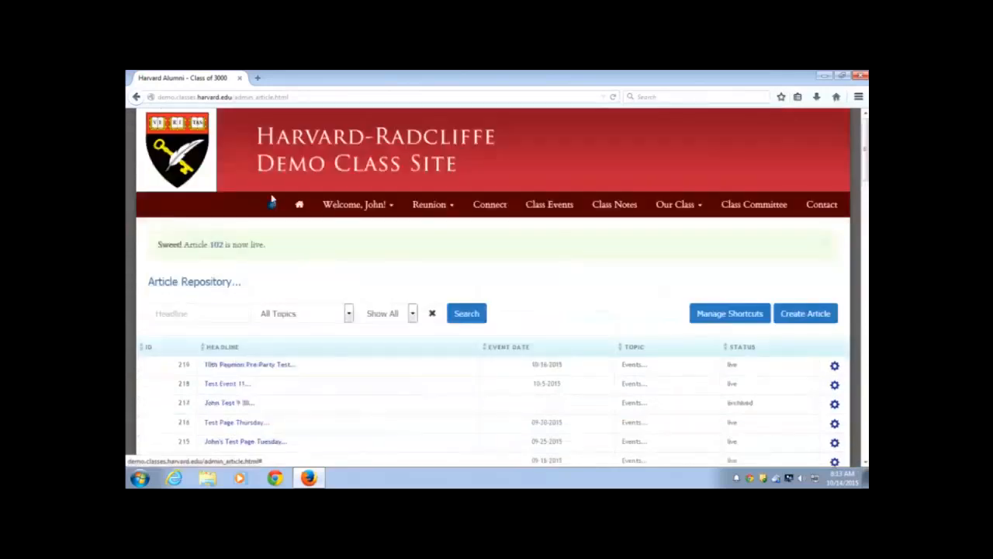
click(300, 205)
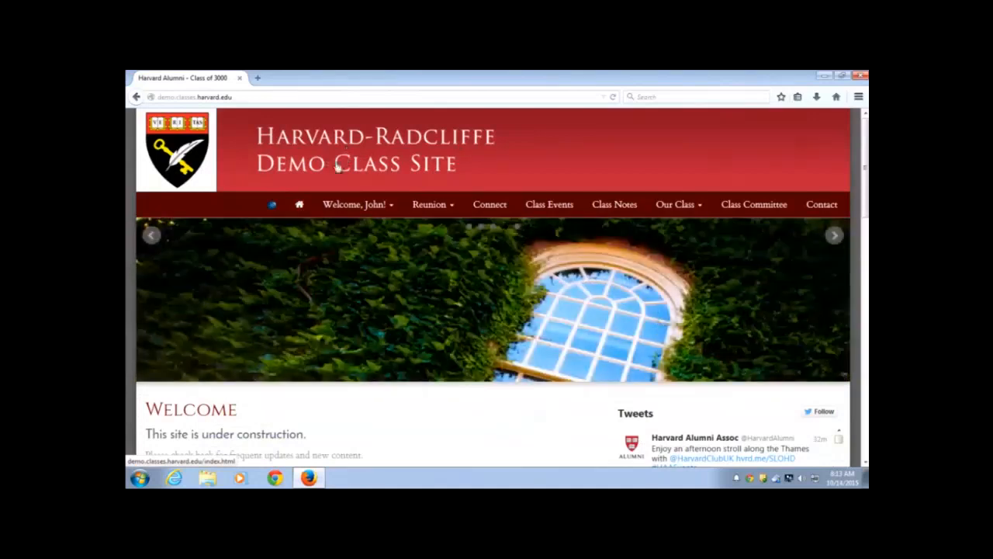
Open Manage Articles from the admin gear menu
scroll(309, 198, down, 2)
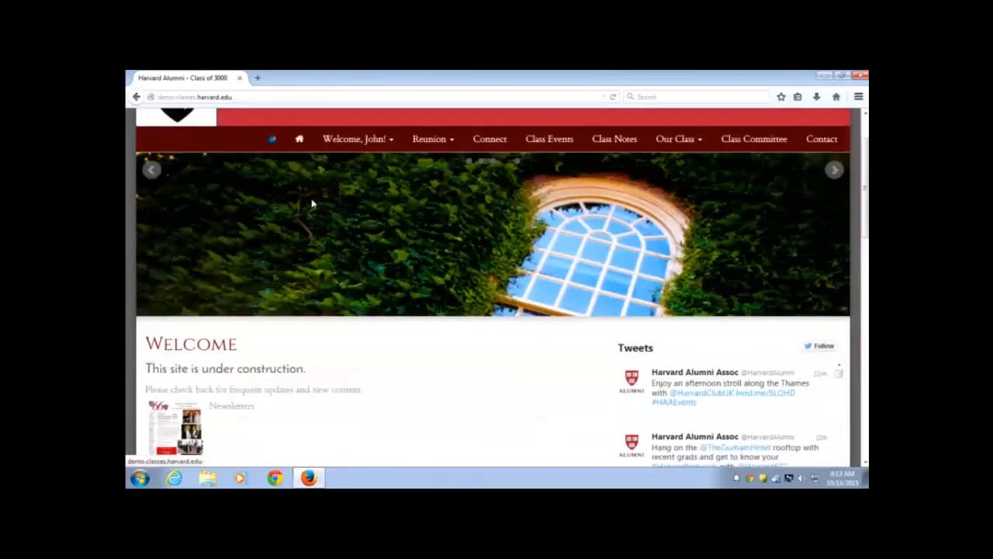
scroll(312, 203, up, 2)
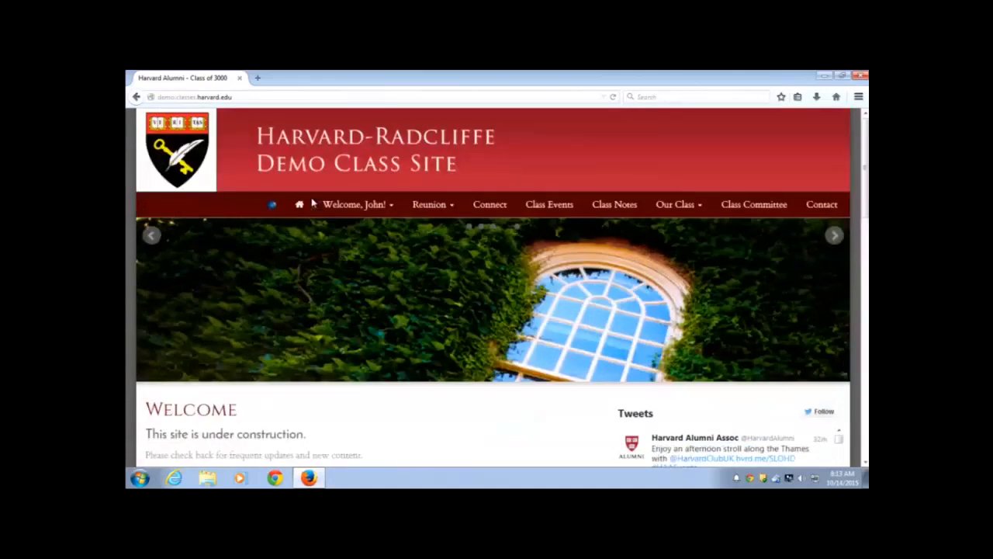
click(272, 206)
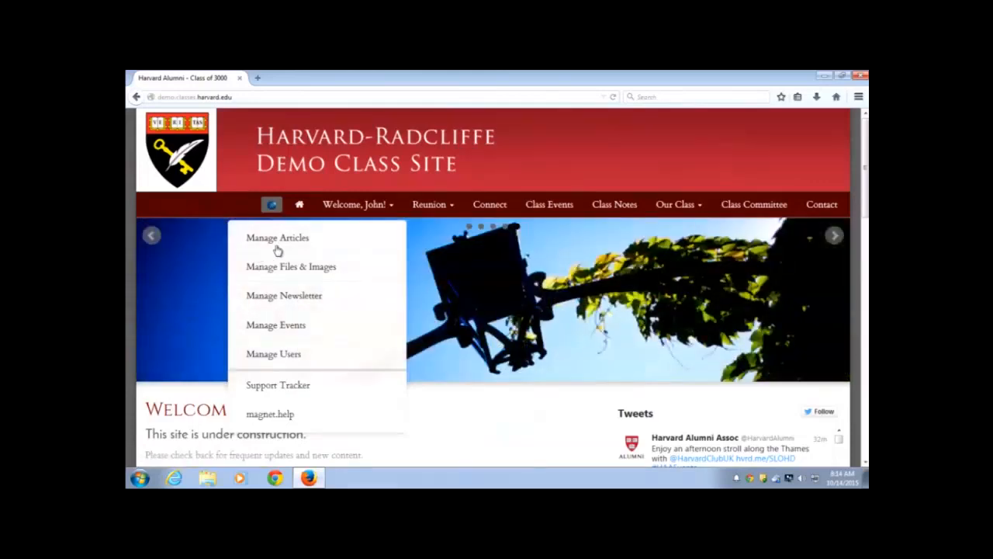
click(281, 245)
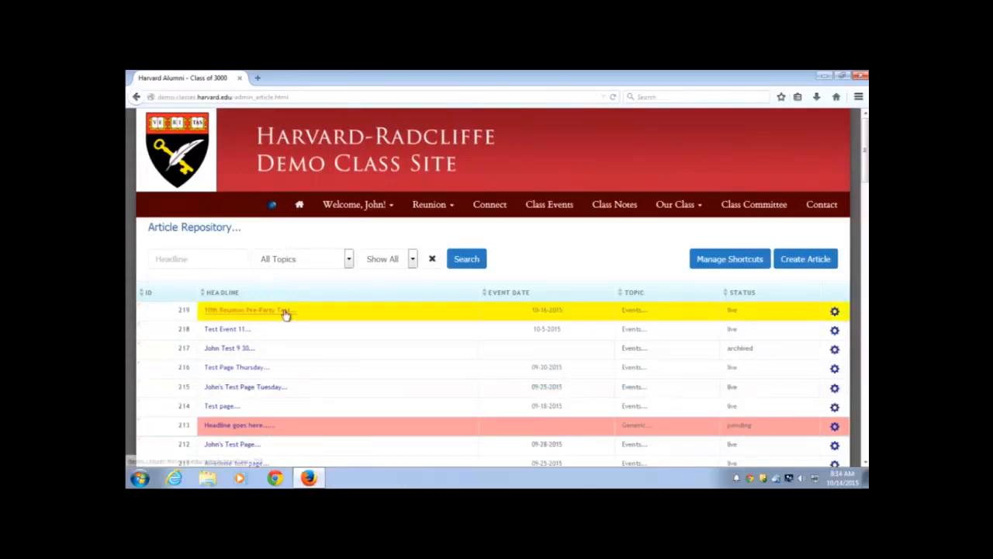
Scroll through the Article Repository list and back to the top
scroll(326, 319, down, 2)
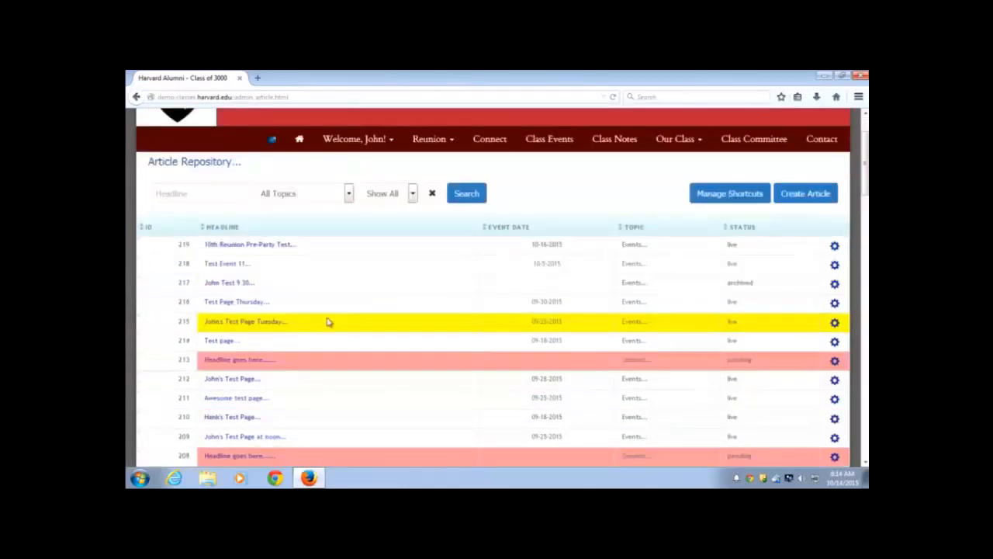
scroll(327, 321, down, 2)
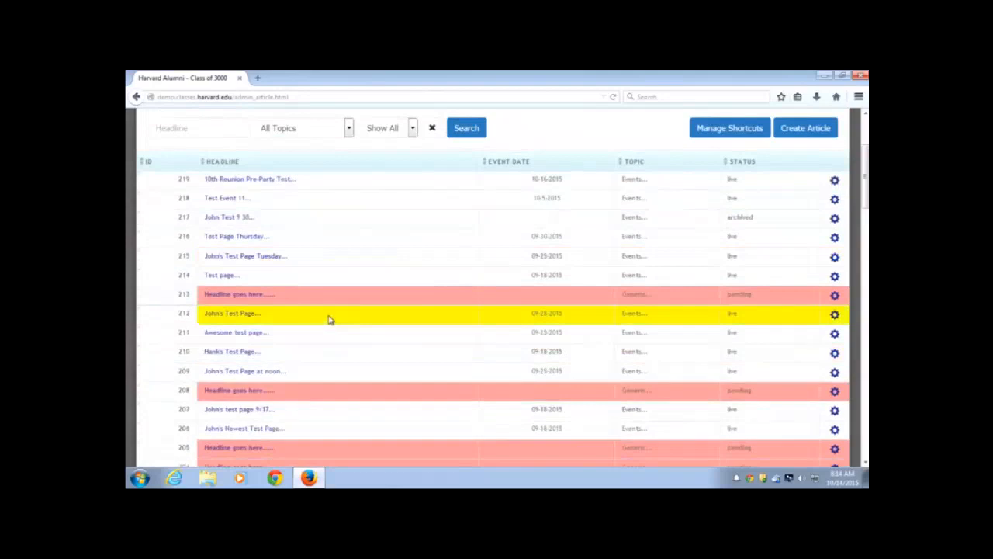
scroll(329, 319, down, 5)
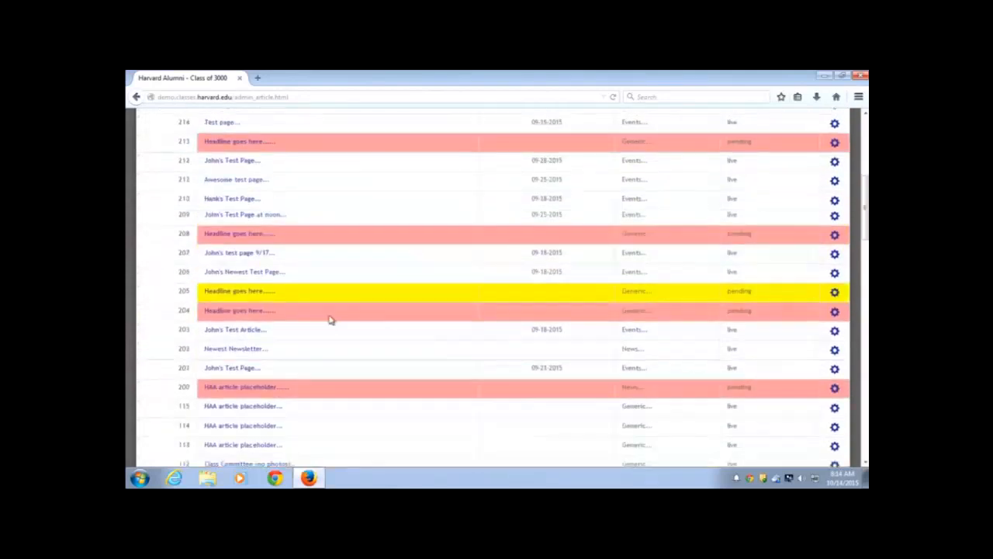
scroll(329, 319, down, 8)
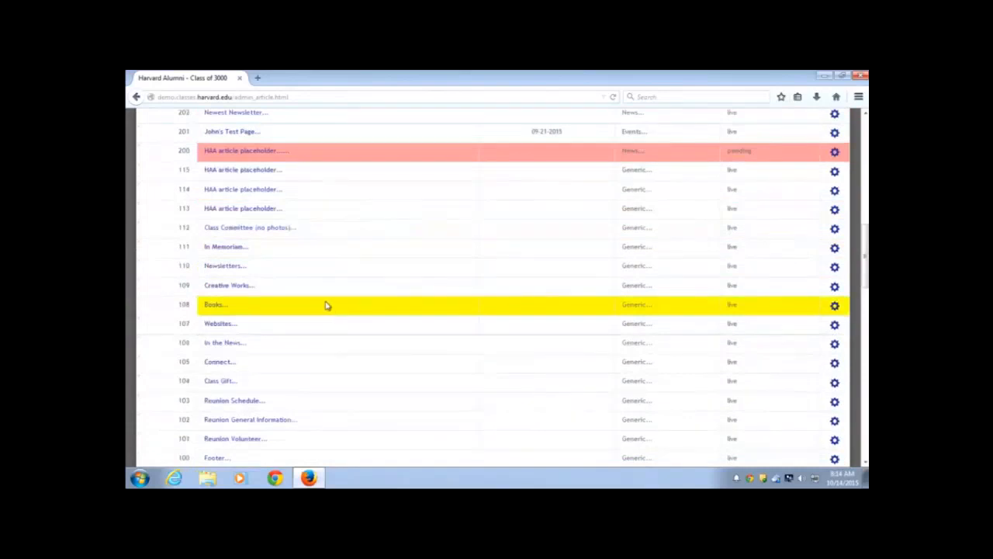
scroll(326, 305, down, 7)
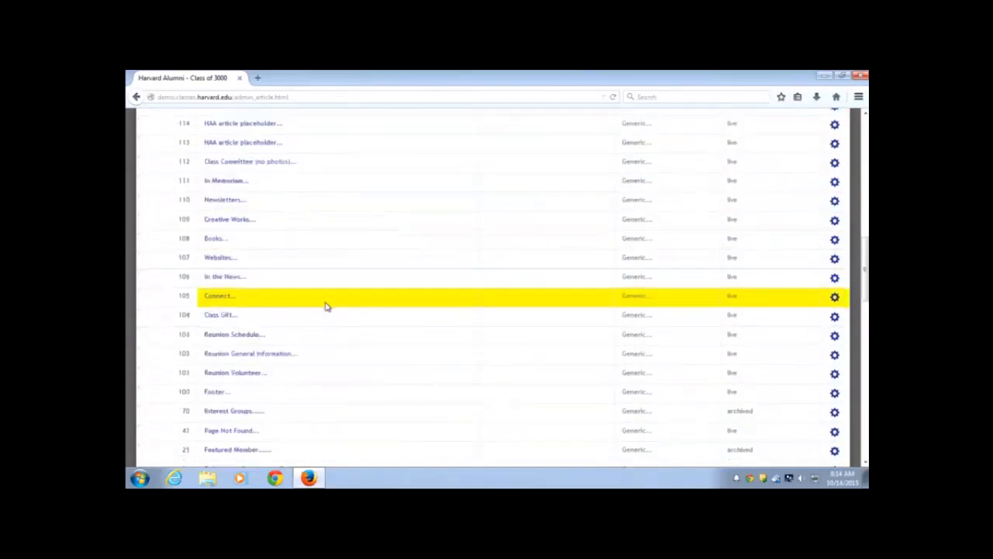
scroll(325, 306, up, 4)
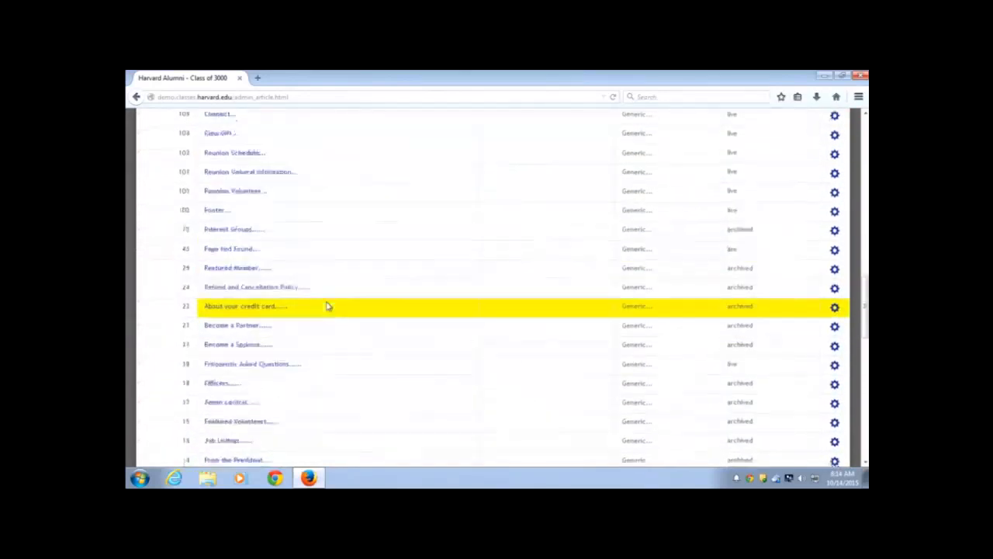
scroll(327, 306, up, 5)
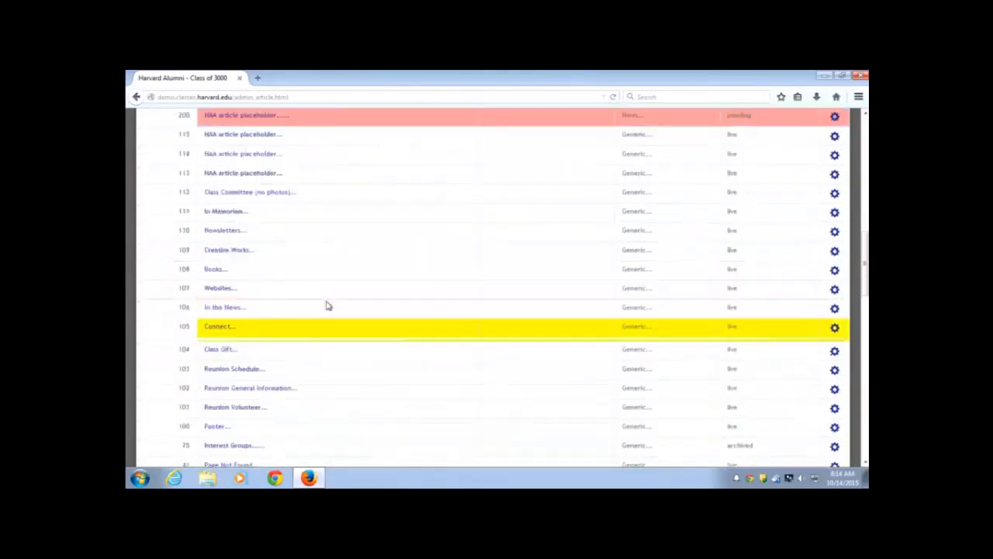
scroll(327, 306, up, 6)
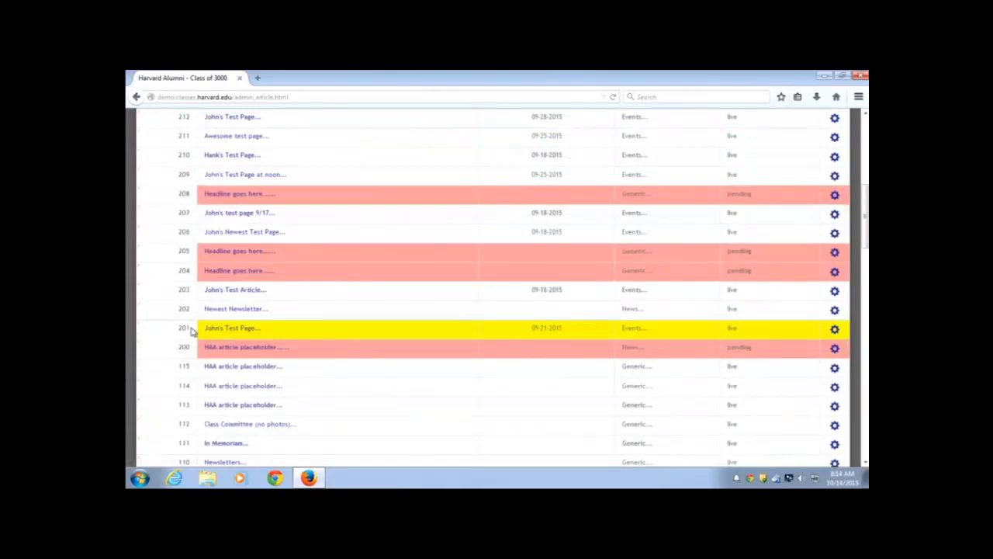
scroll(194, 332, up, 2)
scroll(193, 332, up, 6)
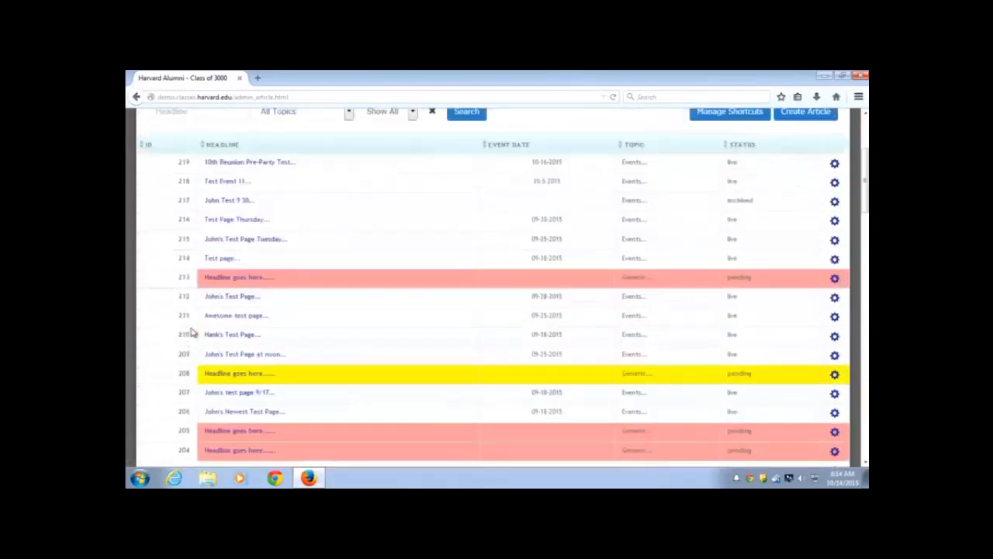
scroll(171, 332, up, 2)
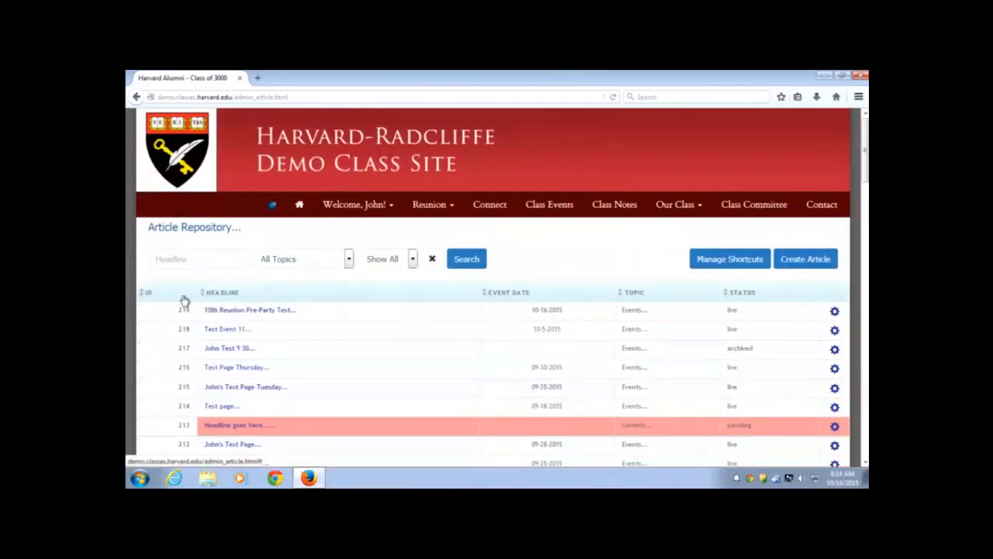
Sort the Article Repository by ID descending so article 219 is first
click(650, 293)
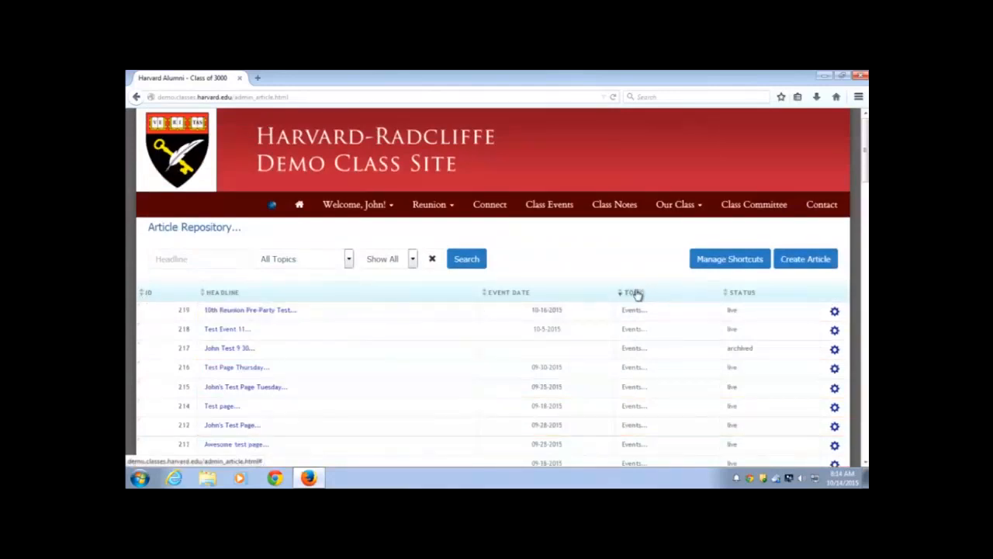
click(155, 292)
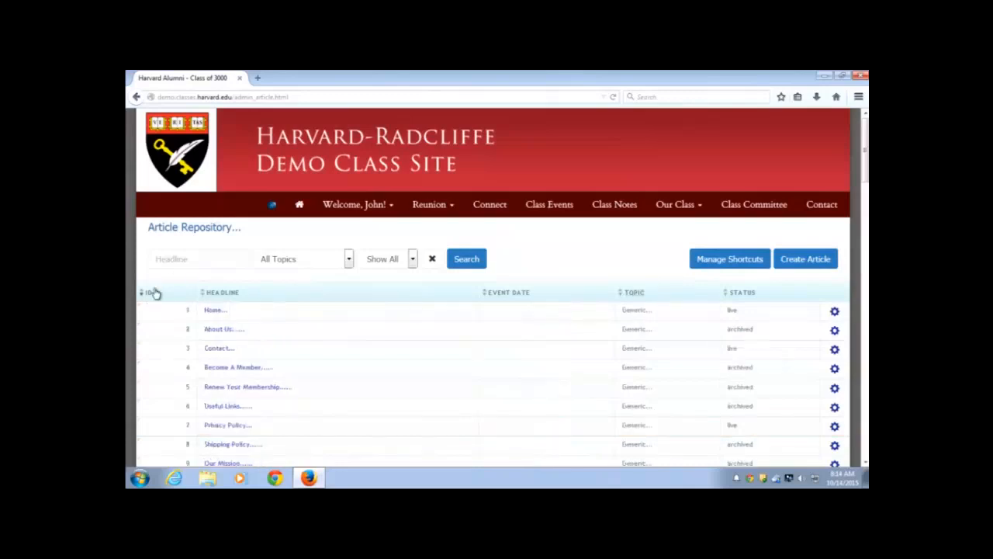
click(171, 261)
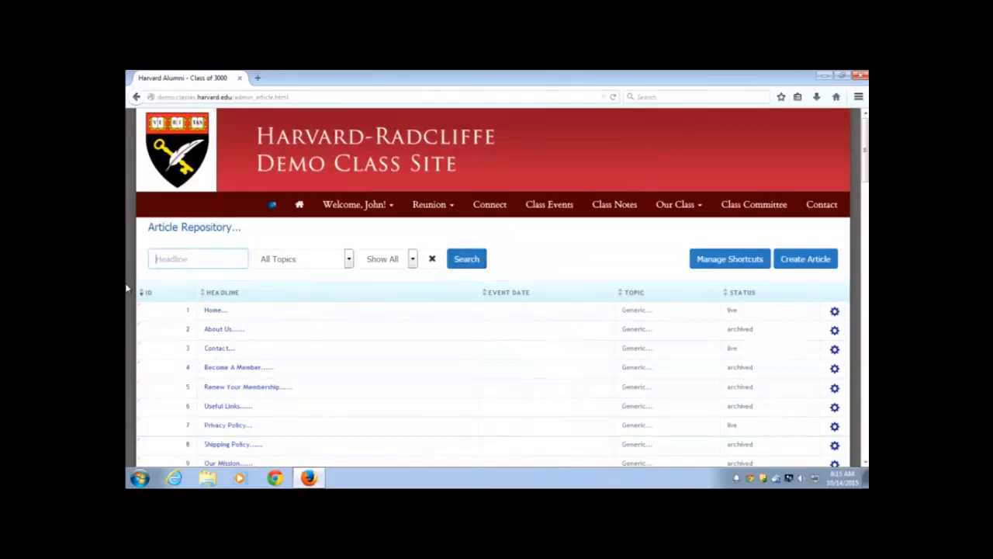
click(183, 296)
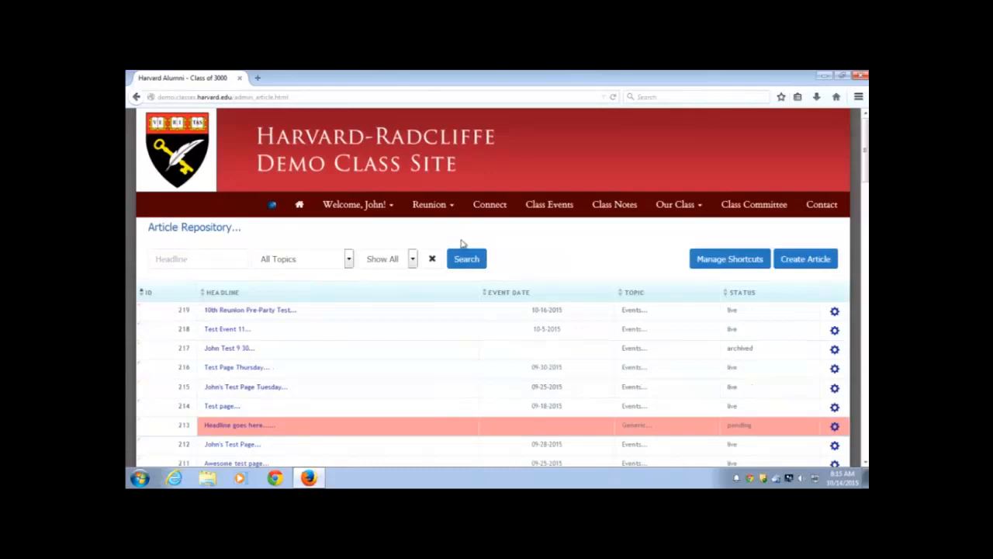
Create new Article #220 and click into its empty content area
click(821, 267)
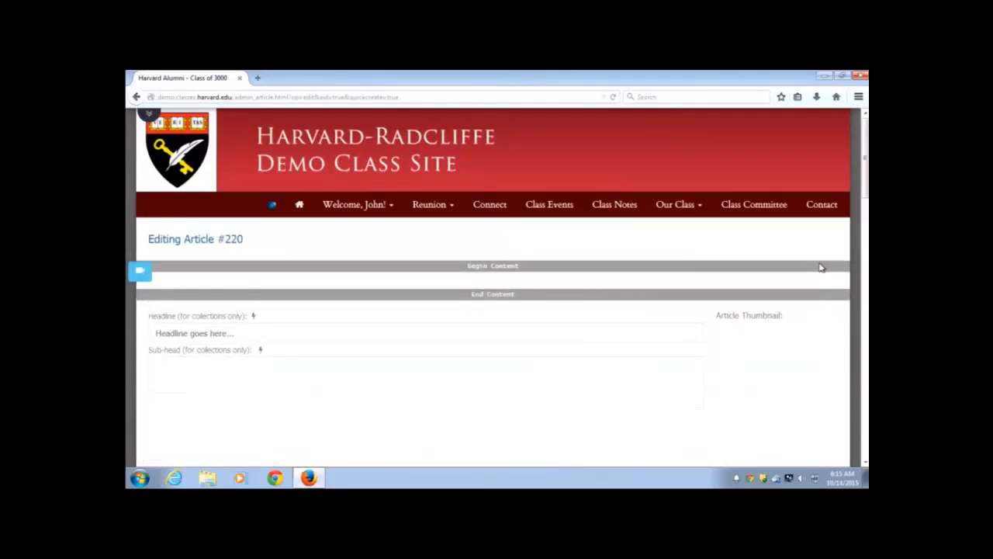
click(504, 282)
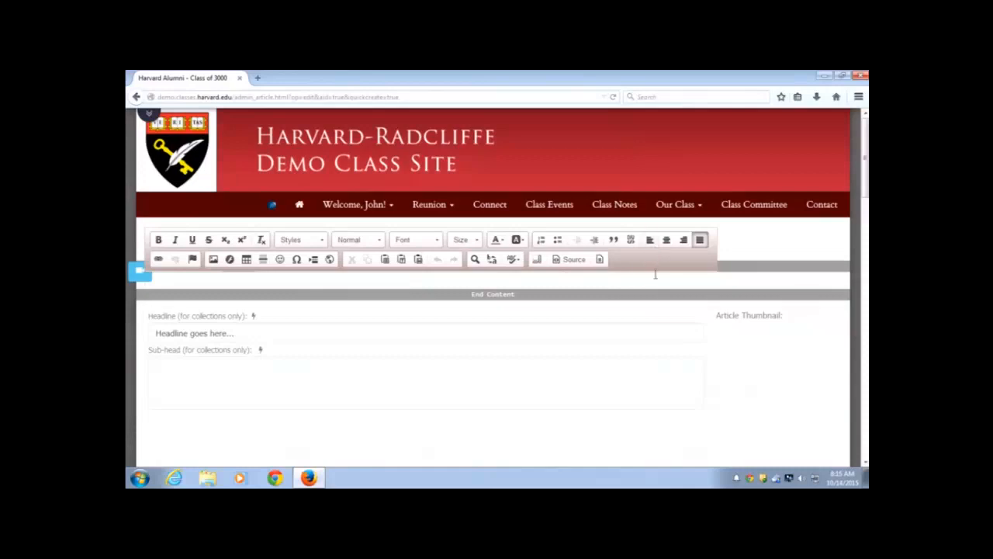
Insert the Full Width With Image content template into Article #220
click(600, 261)
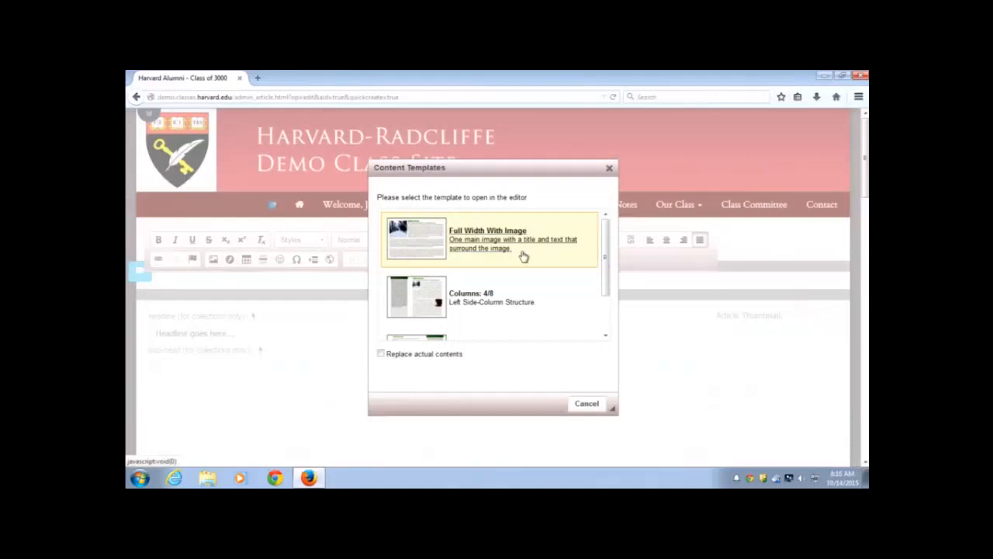
scroll(524, 260, down, 1)
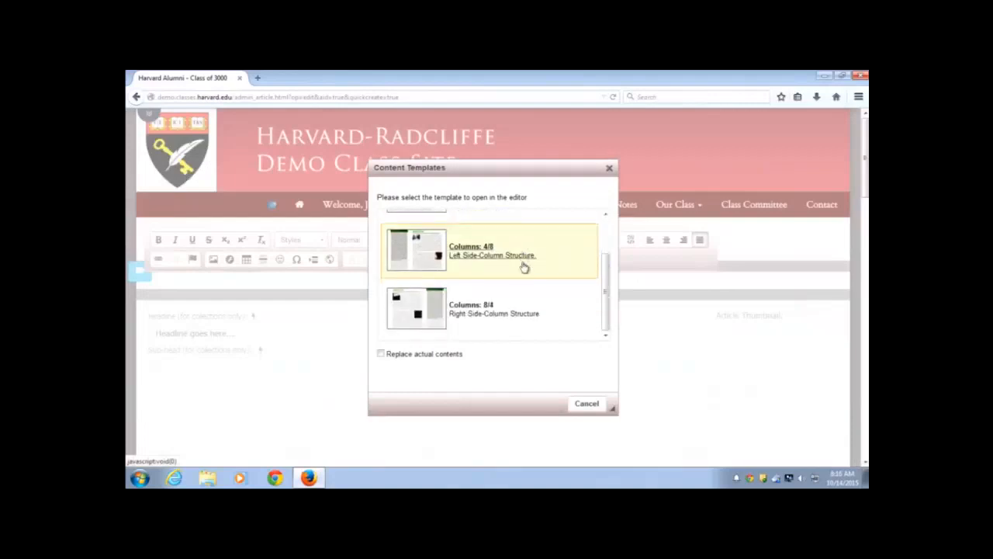
scroll(521, 290, up, 2)
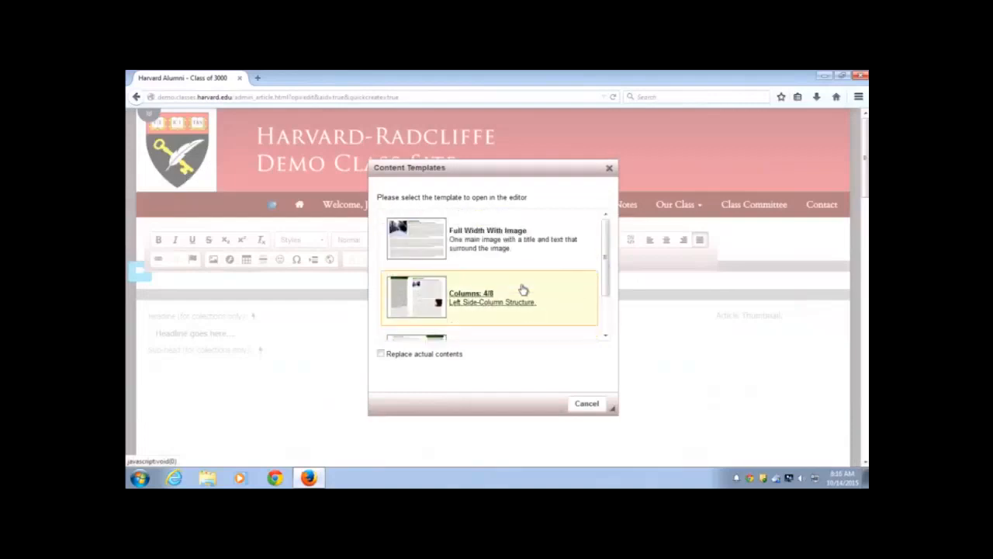
click(481, 247)
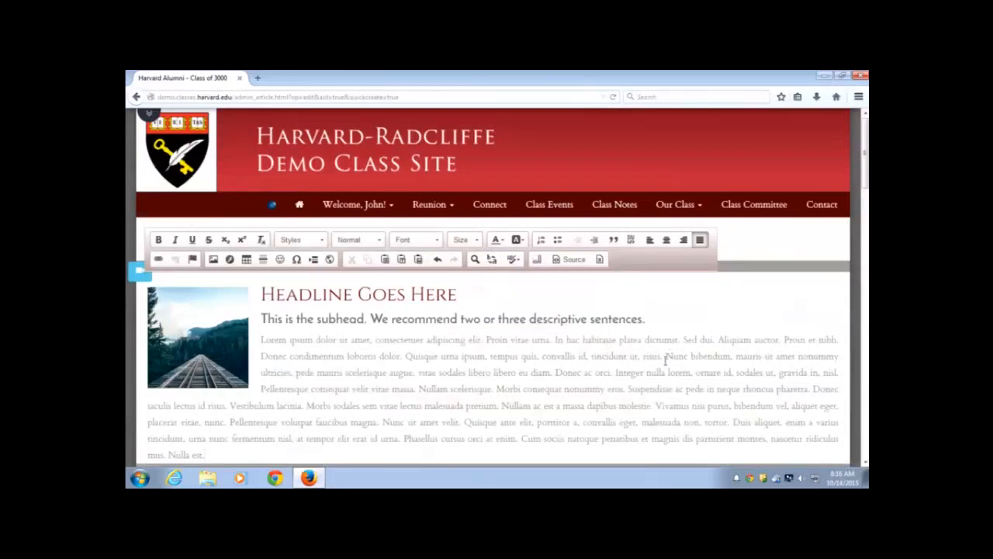
Replace the placeholder headline 'Headline Goes Here' with 'Test'
scroll(665, 358, down, 2)
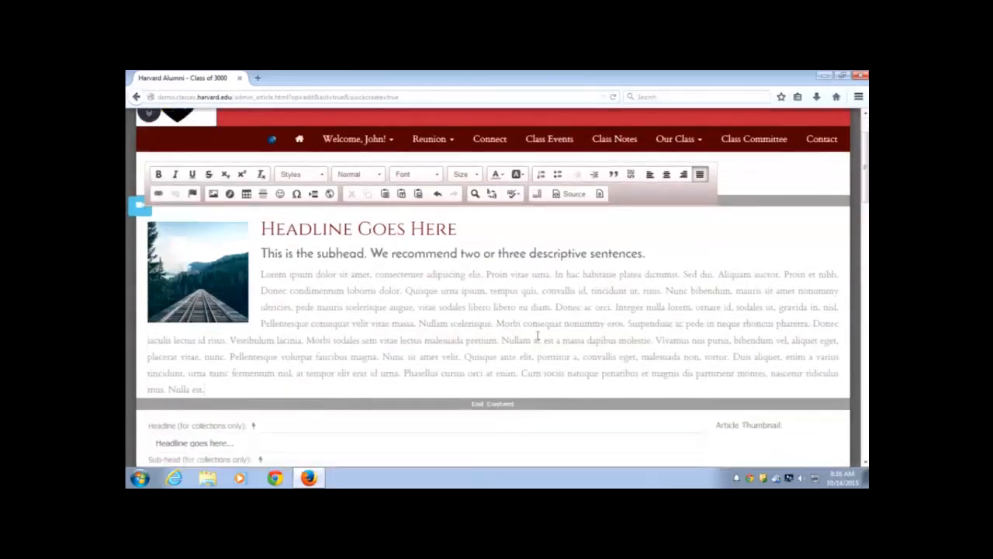
drag(537, 340, 260, 273)
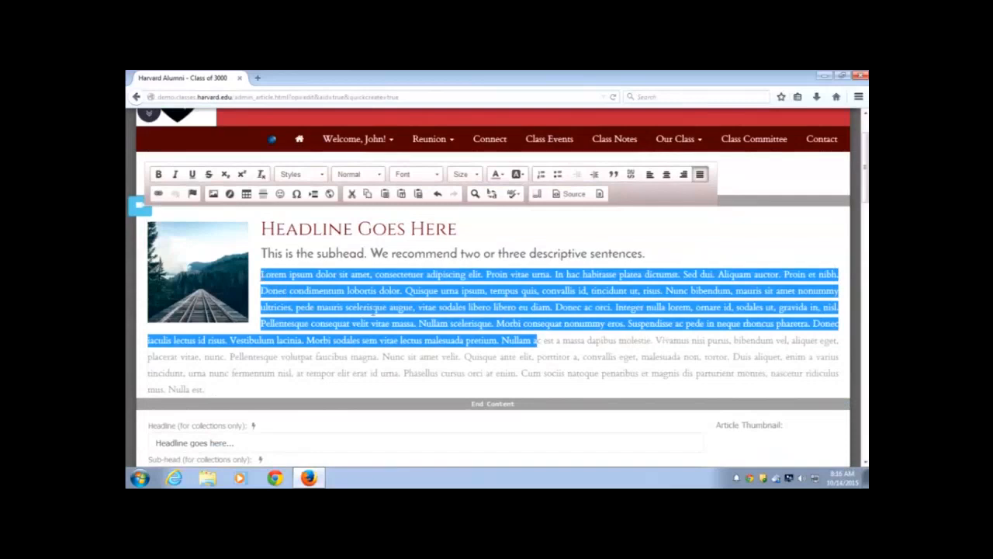
click(376, 310)
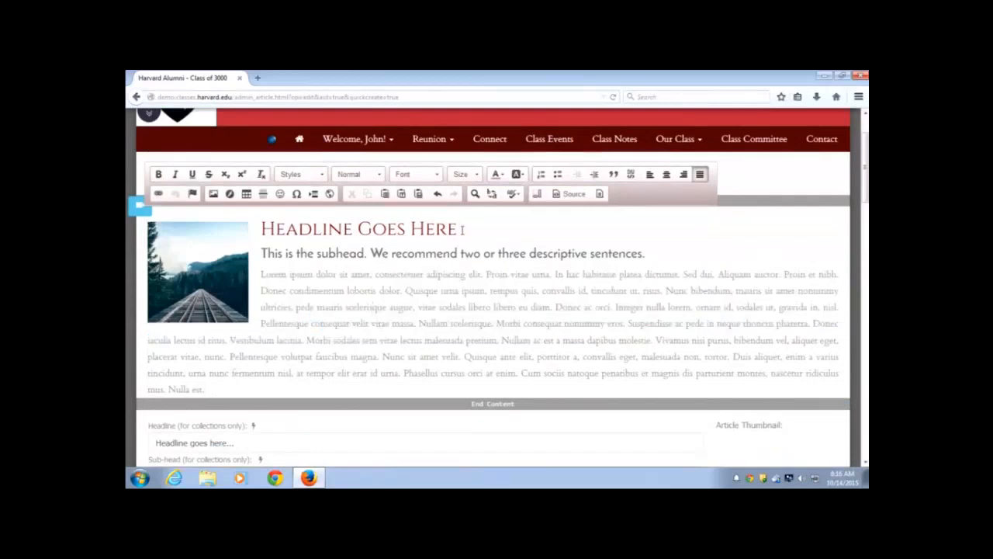
drag(459, 230, 260, 230)
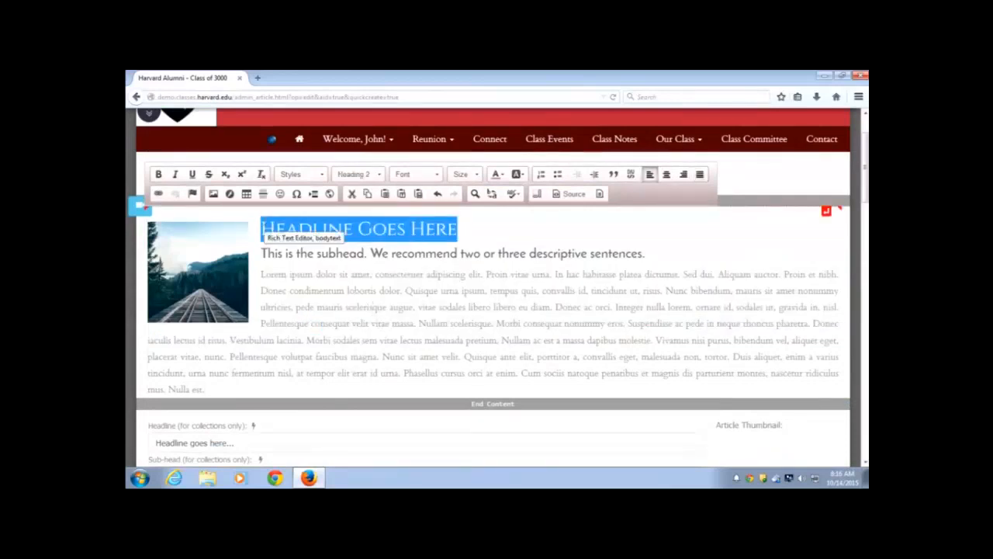
text(Tws)
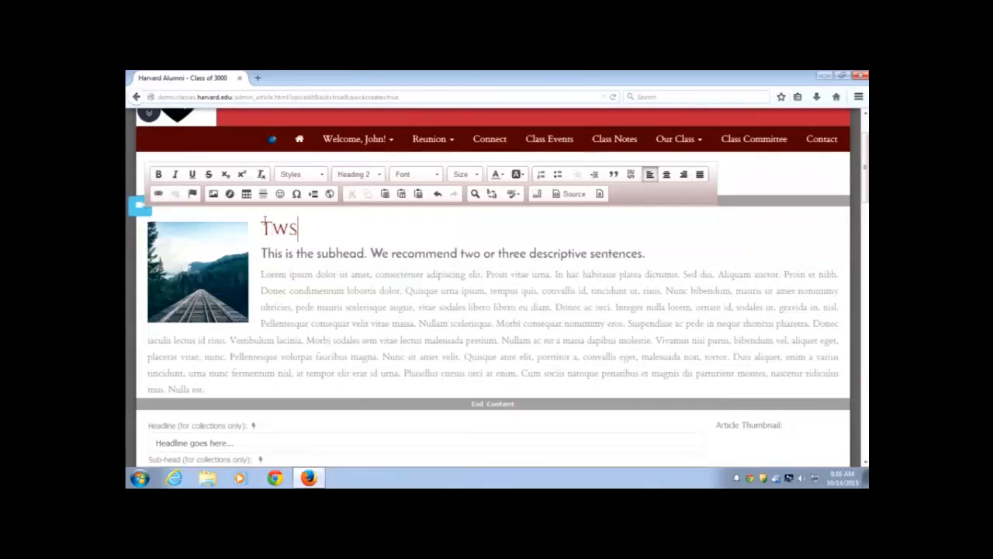
key(BackSpace)
key(BackSpace)
text(est)
Make the opening words 'Lorem ipsum dolor sit amet,' bold
click(362, 320)
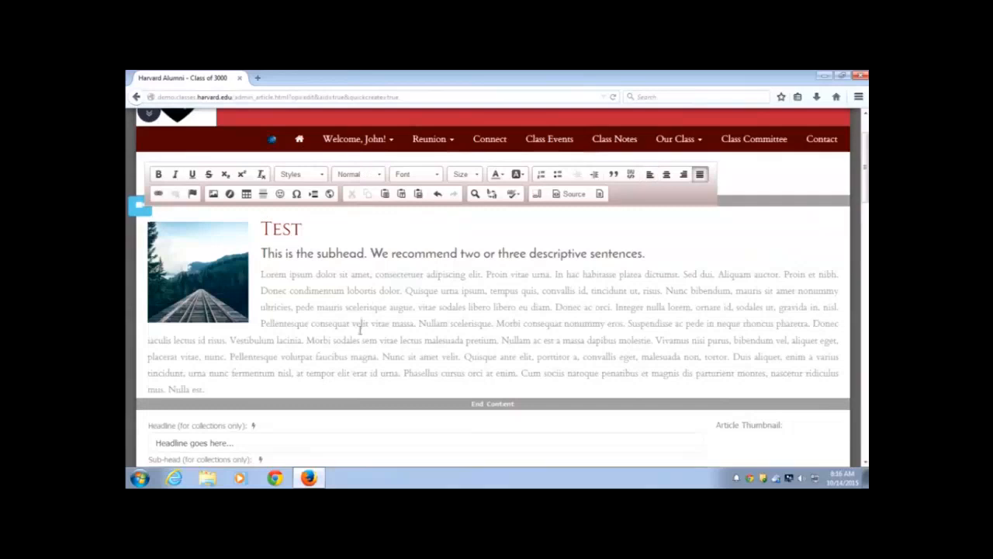
drag(373, 277, 260, 275)
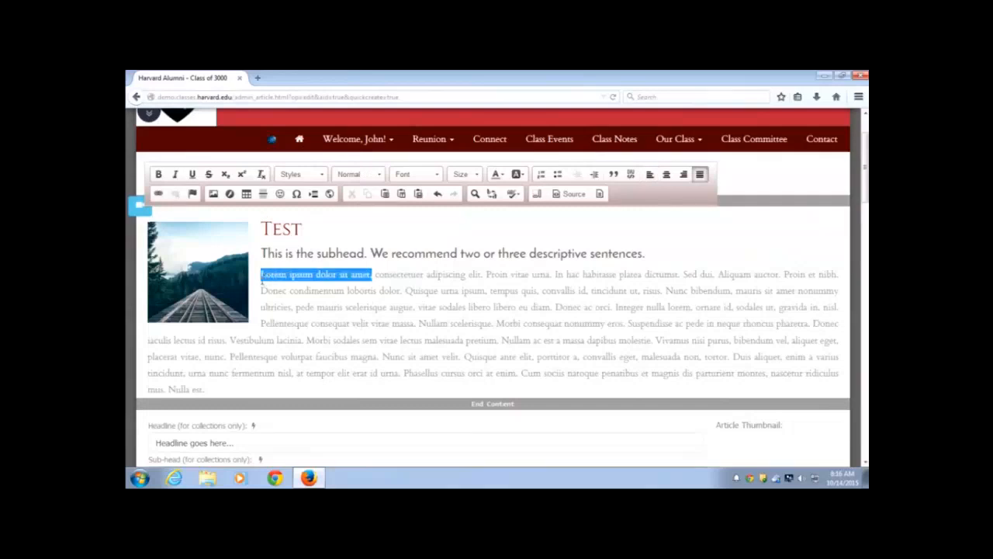
click(159, 176)
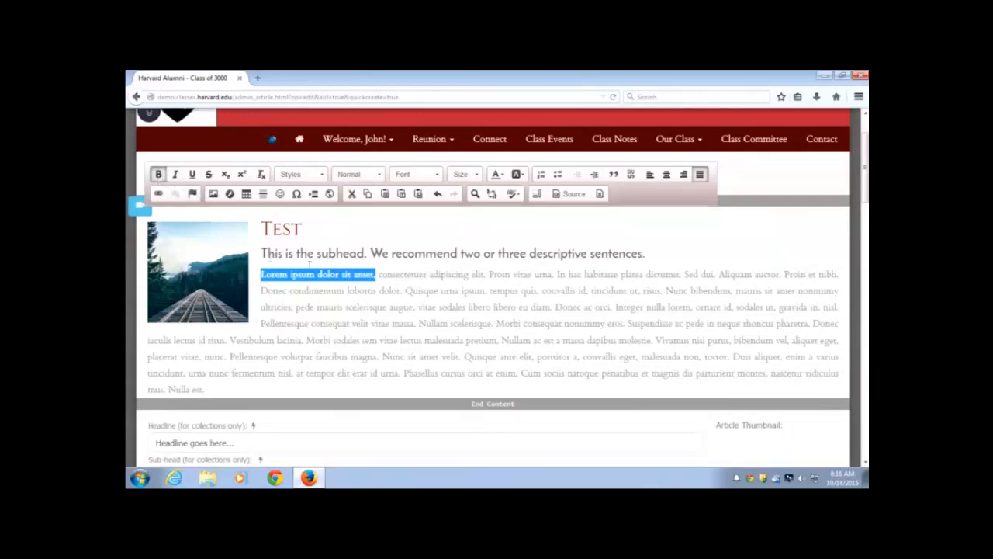
click(380, 290)
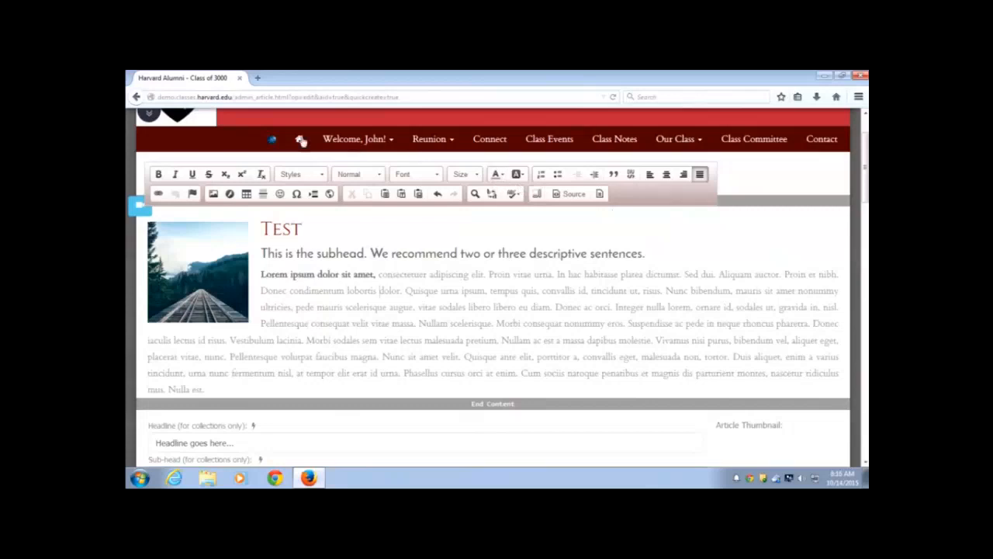
Insert the Neil Armstrong 'One small step' quote from the snippets panel below the article subhead
click(151, 116)
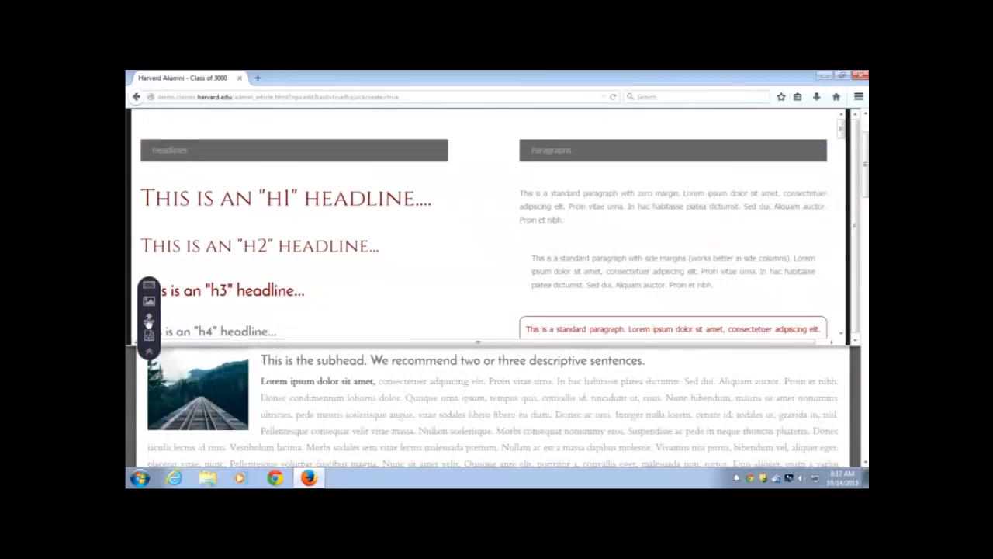
click(150, 287)
scroll(548, 265, down, 2)
scroll(553, 266, down, 5)
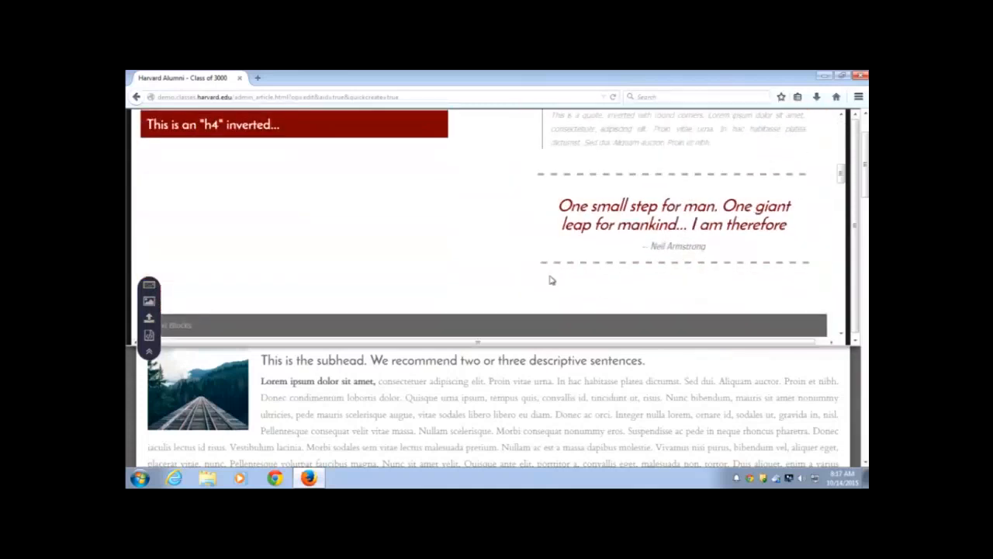
scroll(551, 279, up, 2)
scroll(547, 276, down, 1)
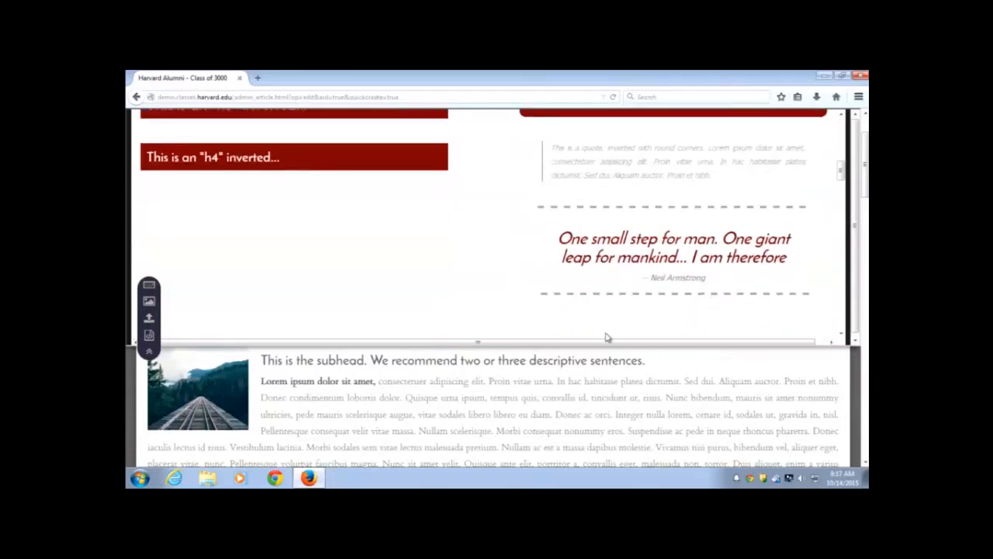
triple_click(632, 257)
drag(632, 257, 660, 367)
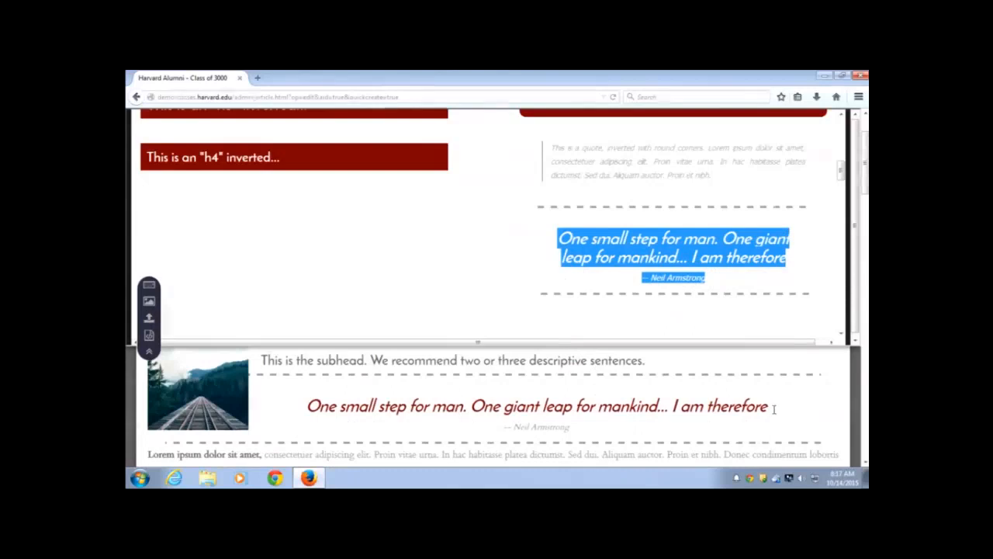
Select and then deselect the inserted Neil Armstrong quote text in the article
drag(770, 406, 309, 393)
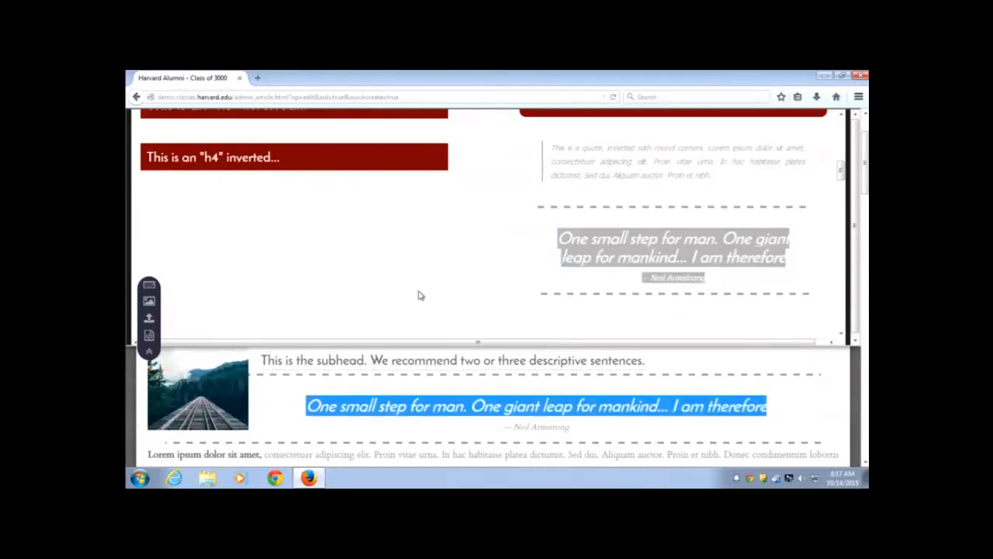
click(483, 293)
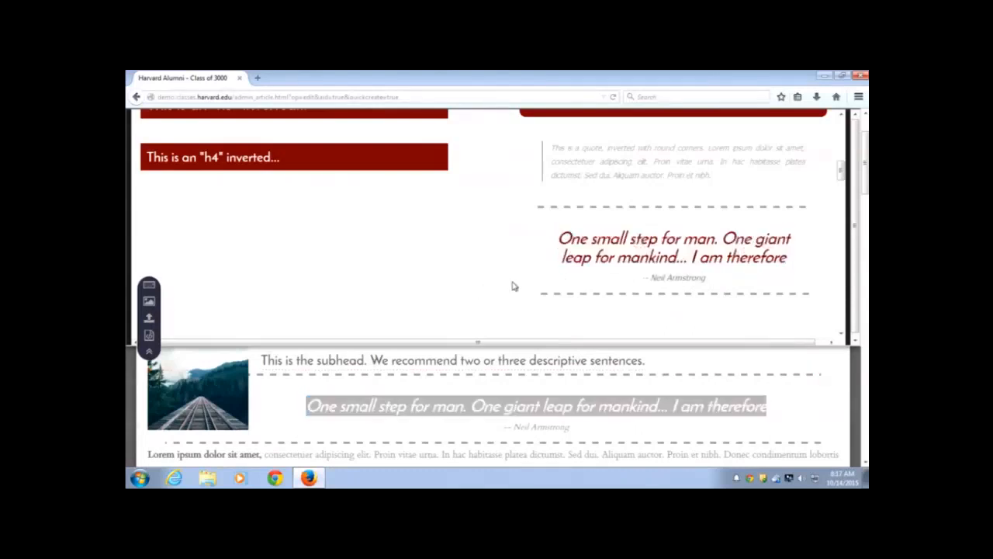
click(147, 306)
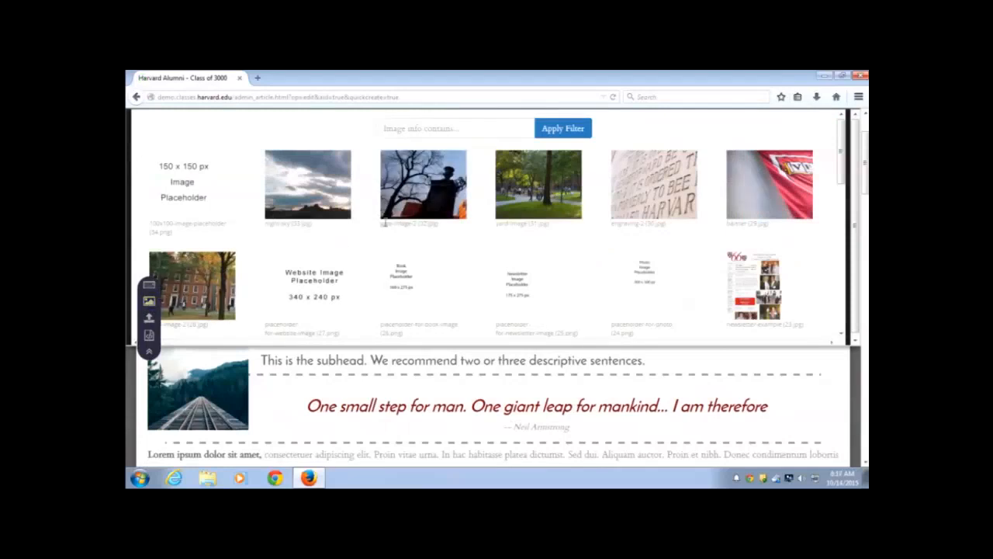
Drag the commencement photo from the image library into the article text
scroll(384, 223, down, 3)
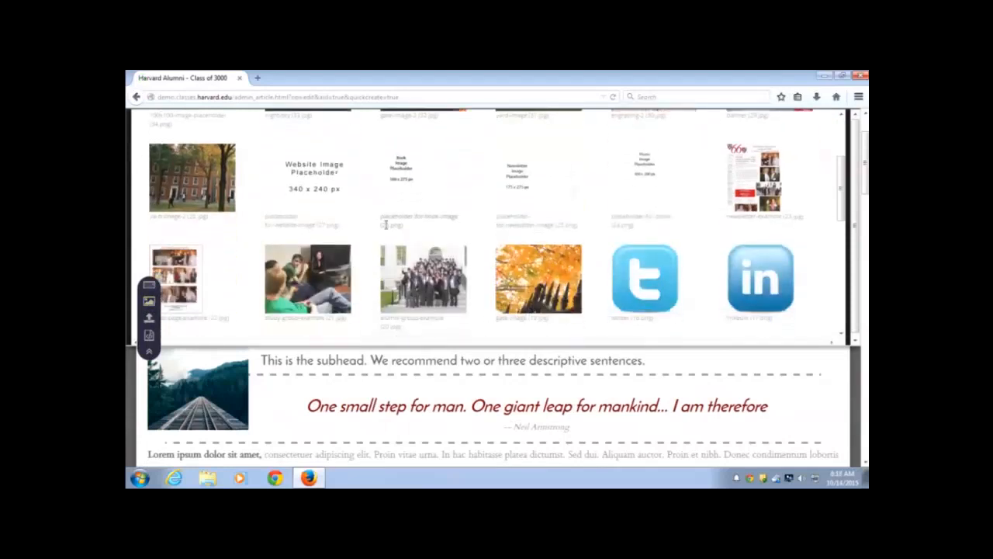
scroll(385, 224, down, 3)
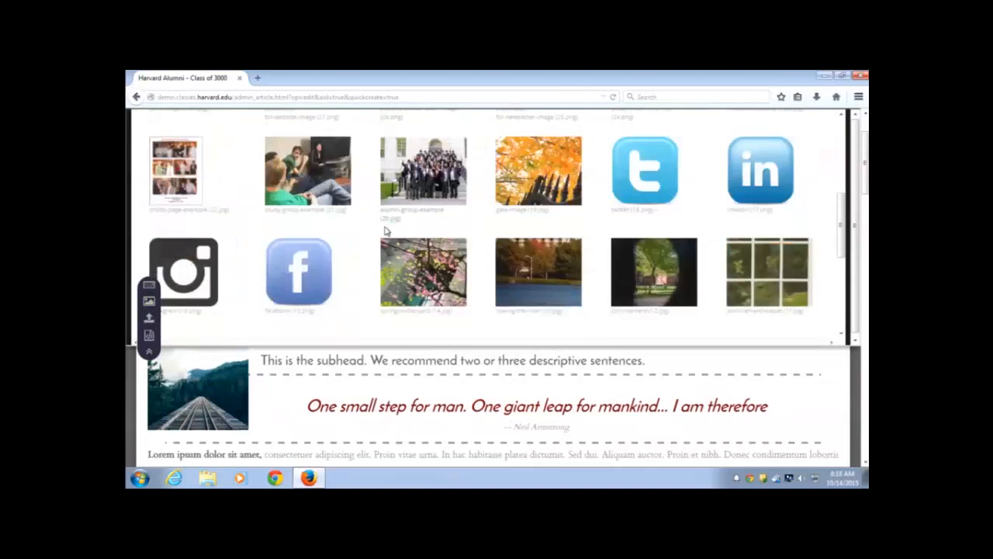
scroll(384, 231, down, 1)
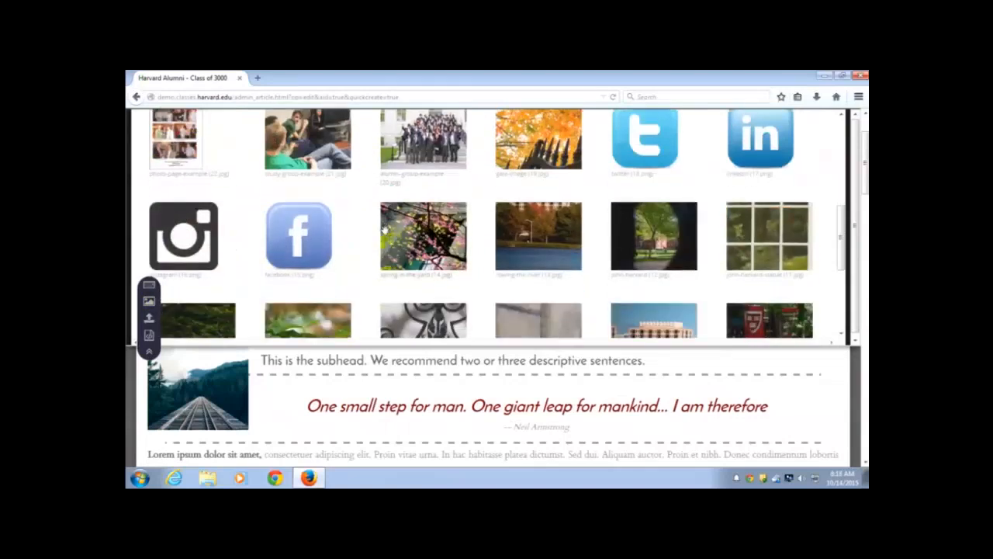
scroll(440, 252, down, 3)
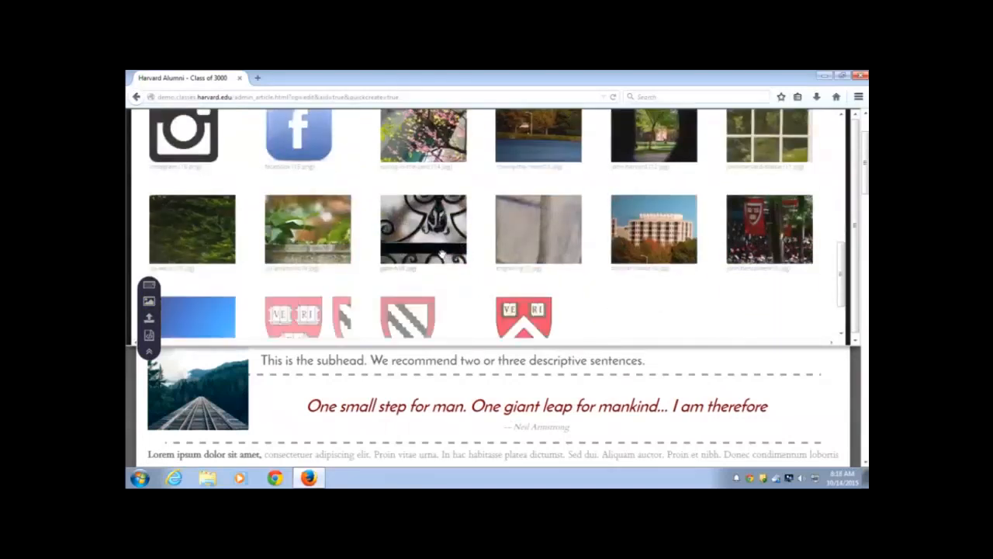
scroll(440, 252, down, 1)
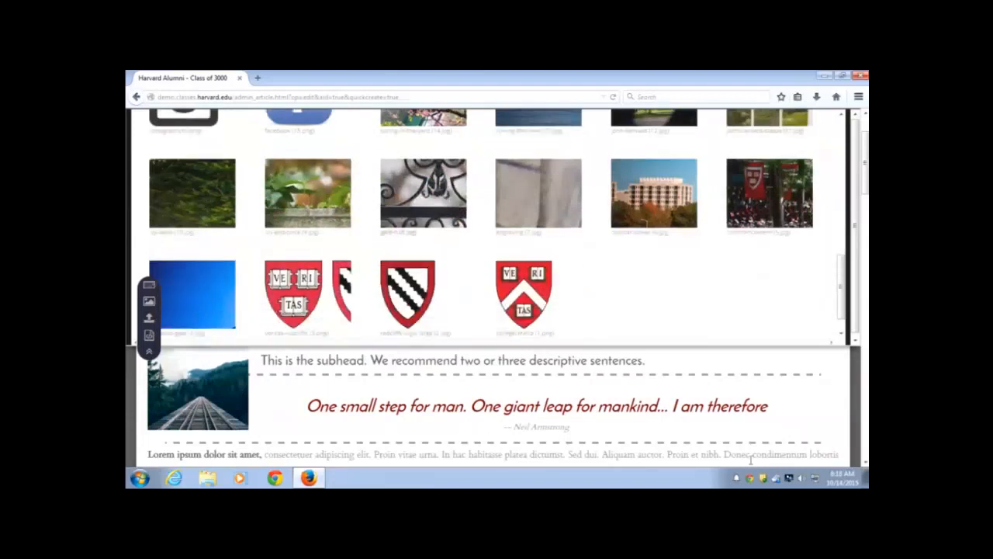
scroll(743, 441, down, 6)
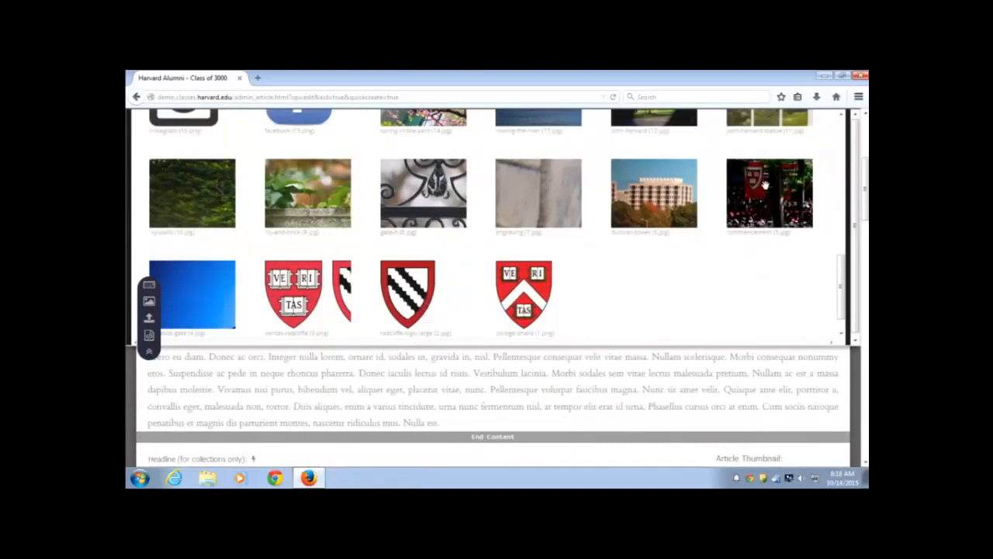
drag(766, 184, 496, 419)
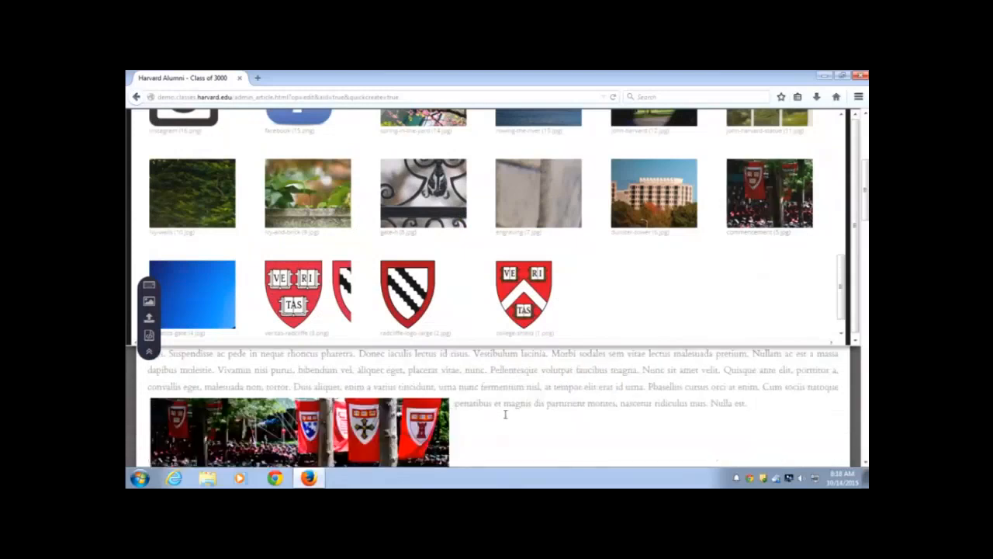
Start uploading a new image to the library, bringing up the File Upload dialog
scroll(507, 414, down, 2)
scroll(532, 414, up, 2)
click(149, 319)
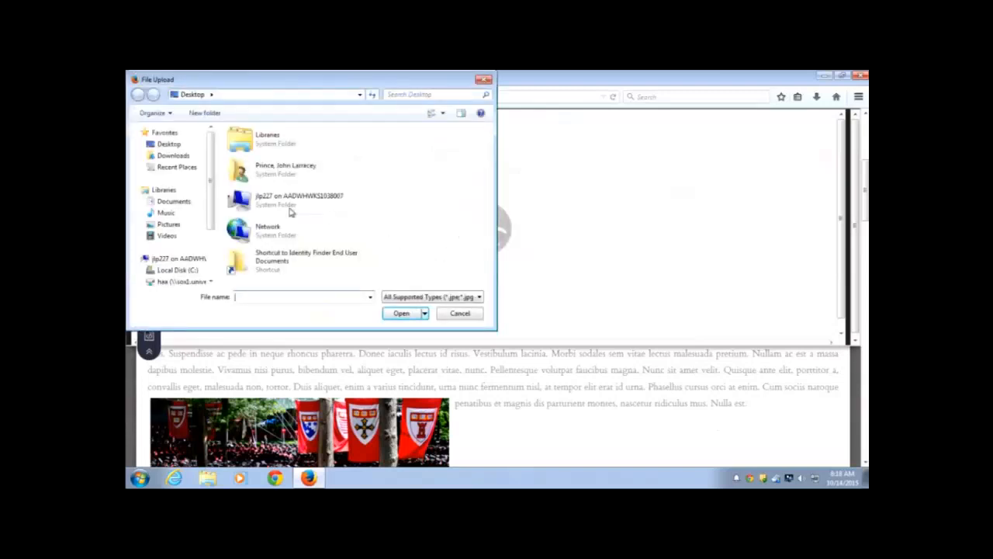
click(483, 80)
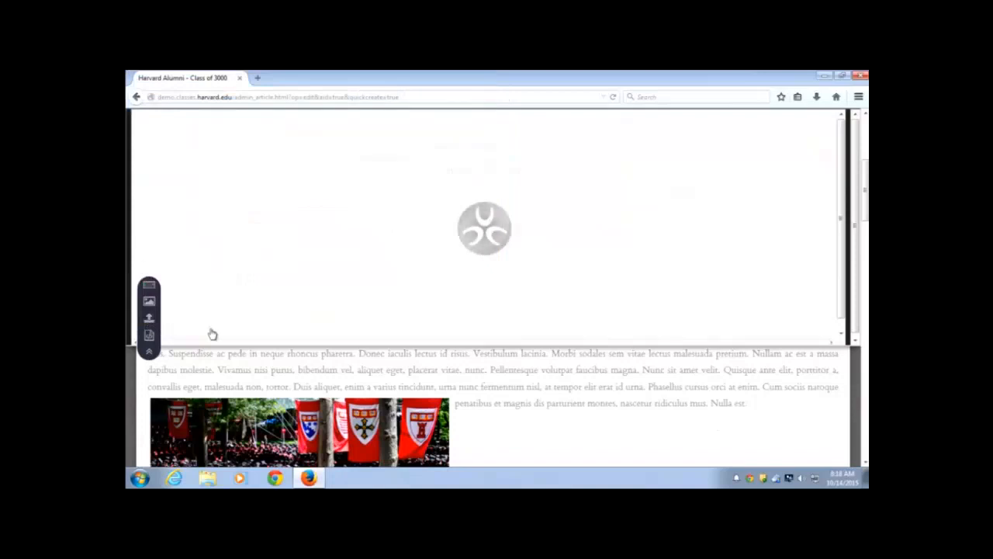
Collapse the image library panel above the article
click(150, 354)
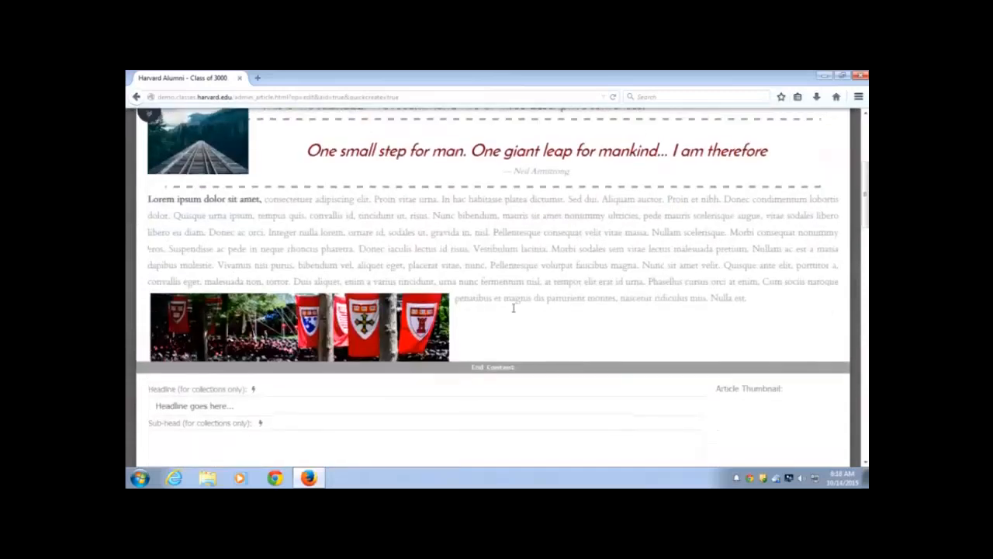
scroll(513, 307, up, 2)
scroll(511, 307, up, 2)
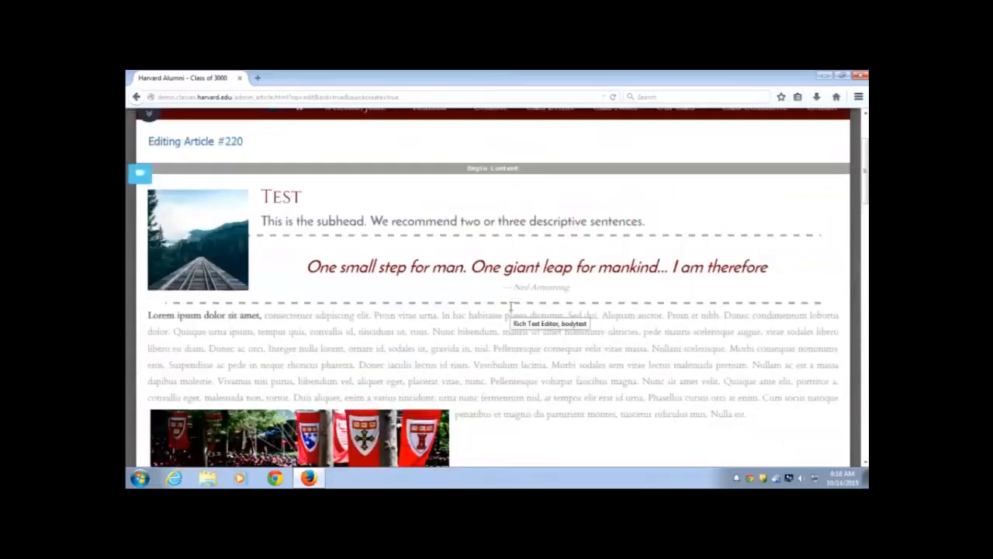
scroll(511, 308, down, 2)
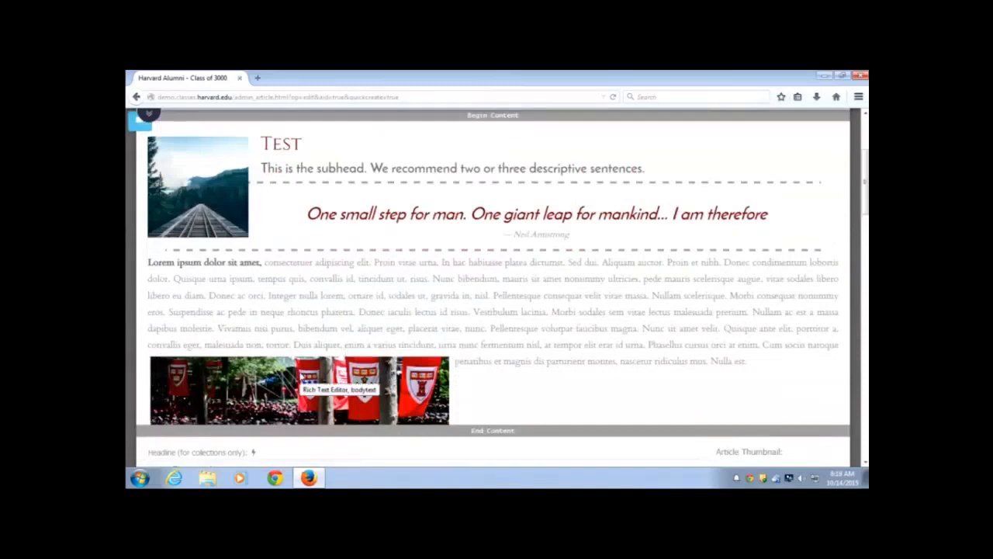
Enlarge the commencement banner photo in the article body using its resize handle
click(303, 377)
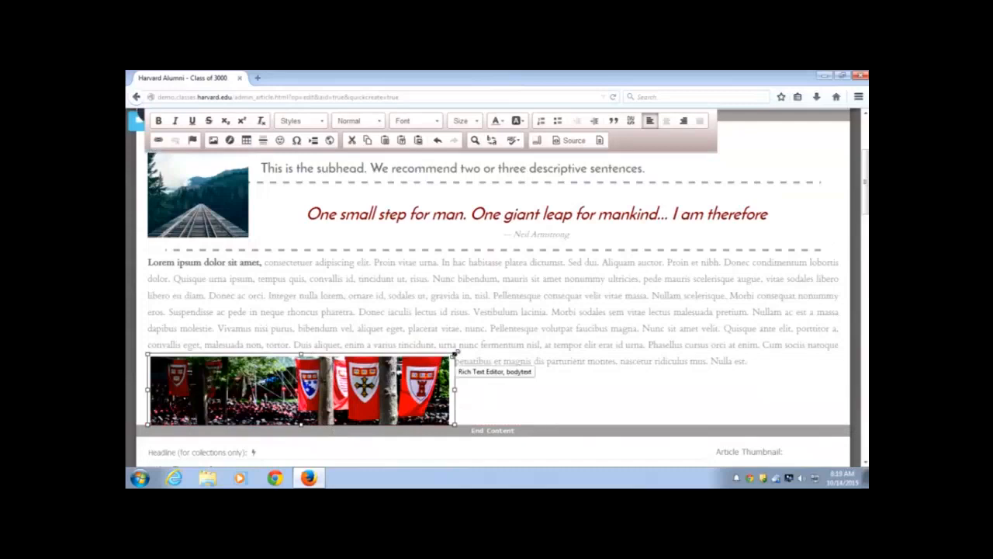
drag(455, 353, 515, 355)
scroll(576, 378, down, 2)
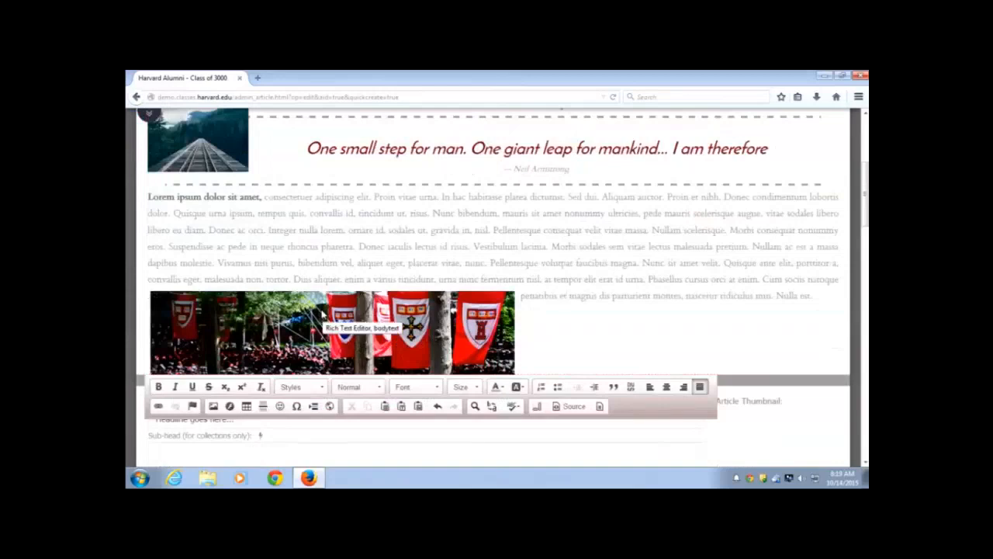
right_click(321, 312)
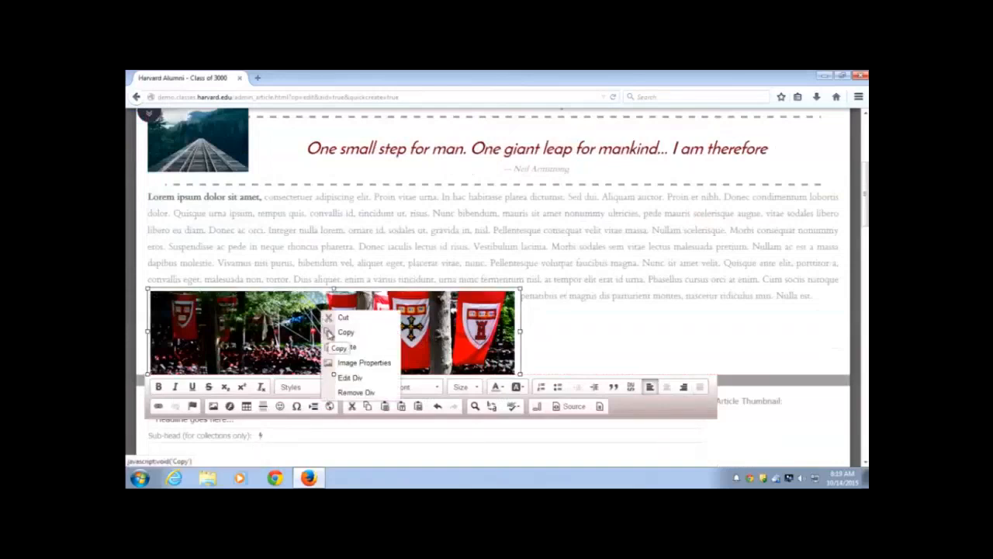
click(378, 362)
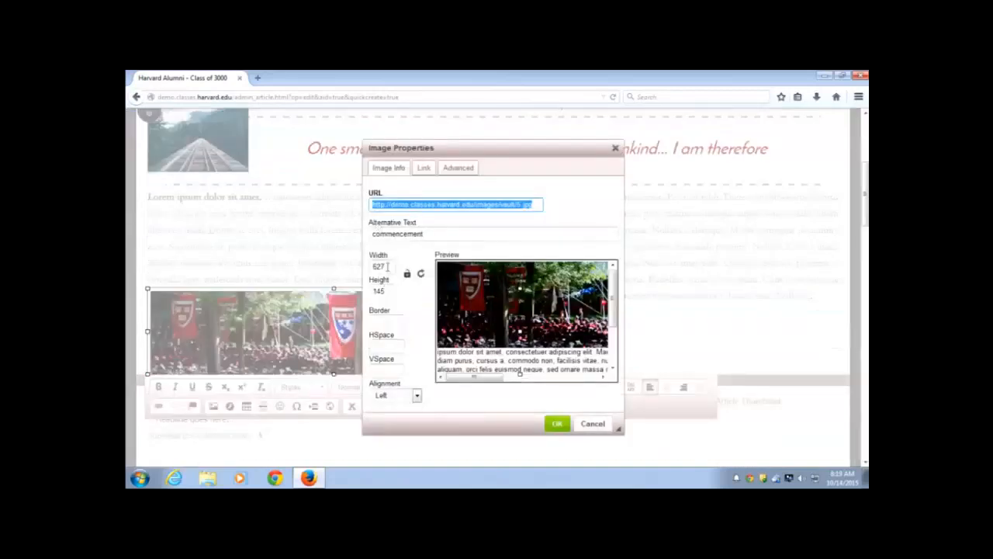
drag(388, 266, 374, 267)
click(387, 290)
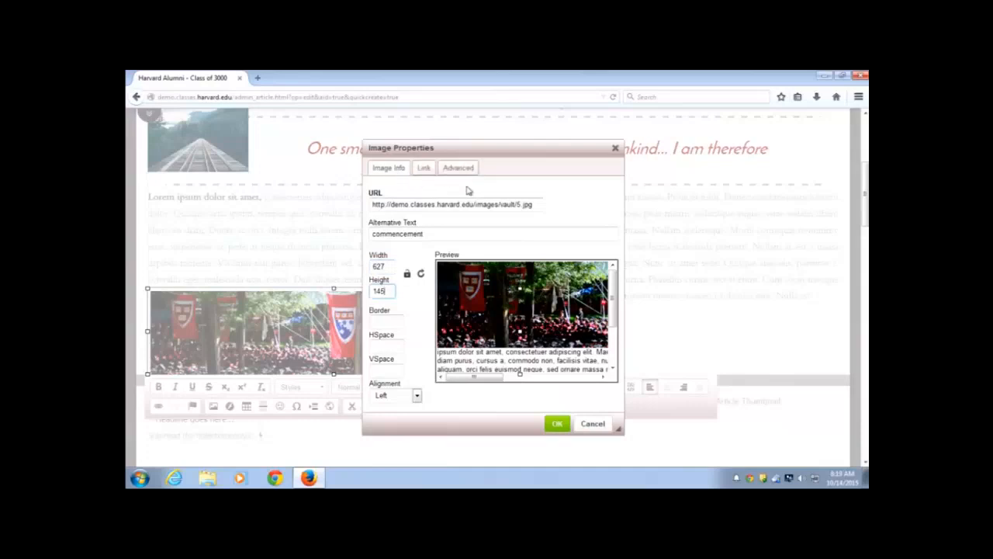
click(424, 170)
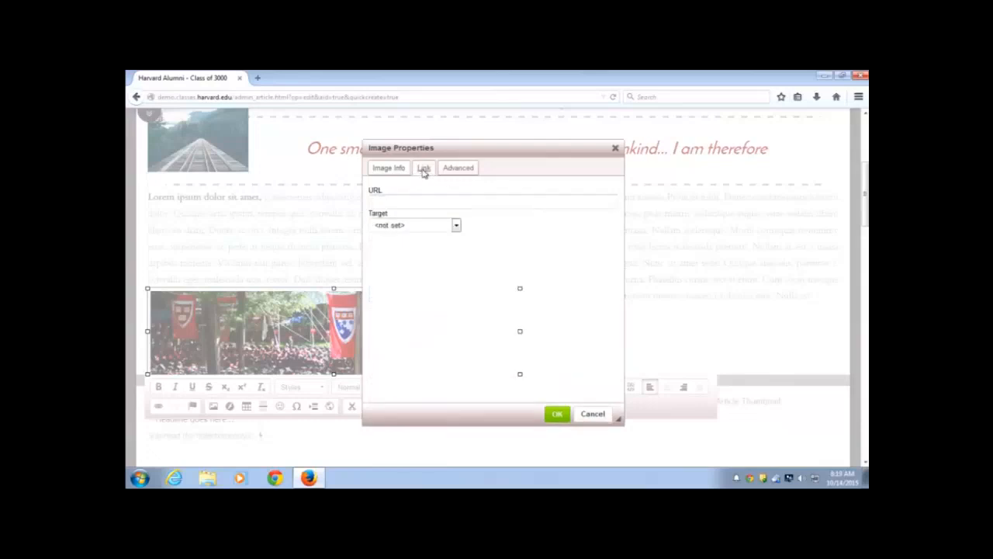
click(403, 202)
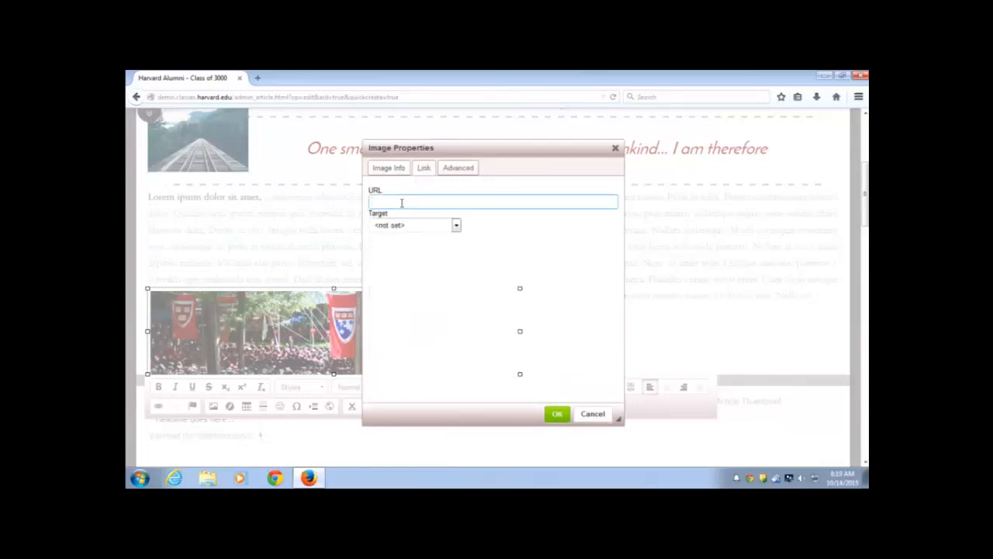
click(459, 228)
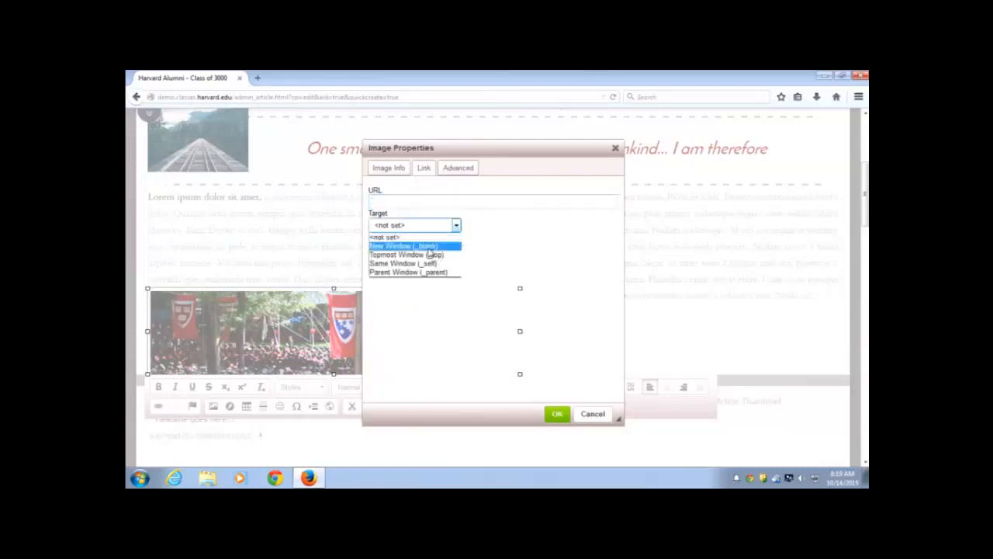
click(426, 248)
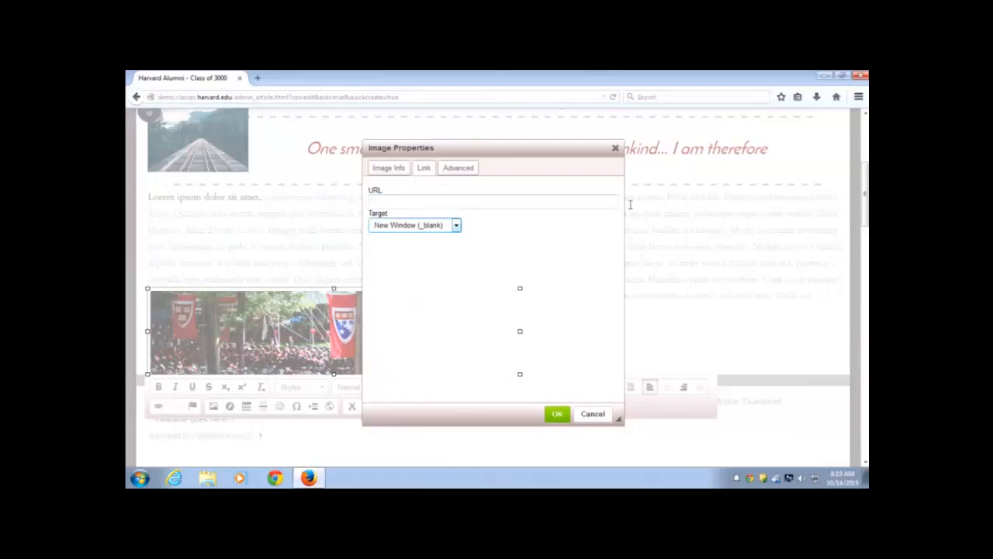
click(616, 149)
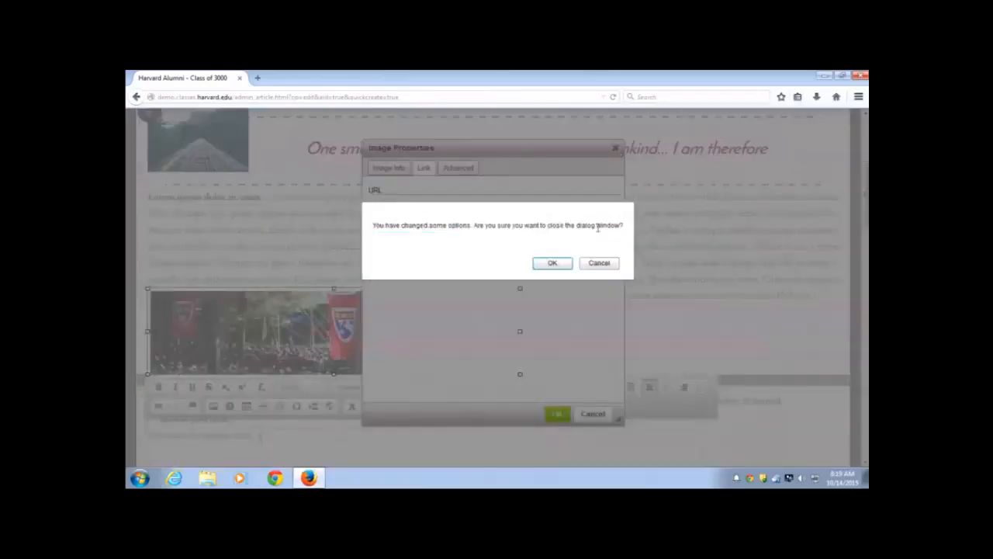
click(552, 262)
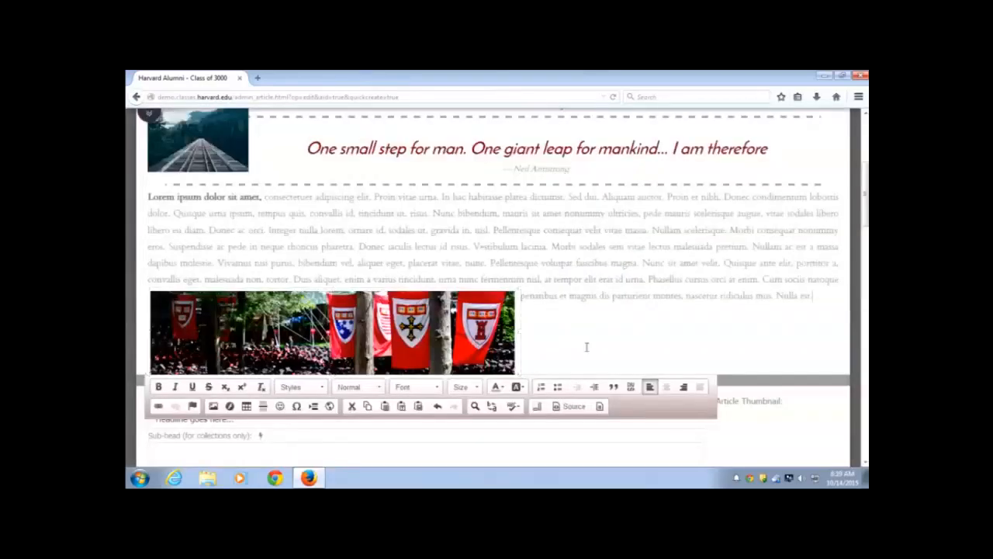
click(776, 433)
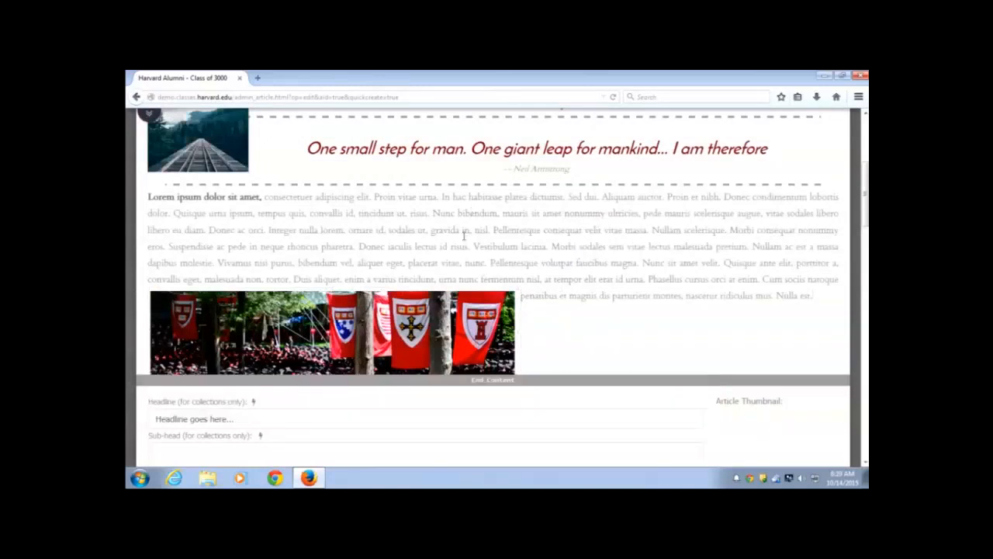
scroll(460, 229, down, 2)
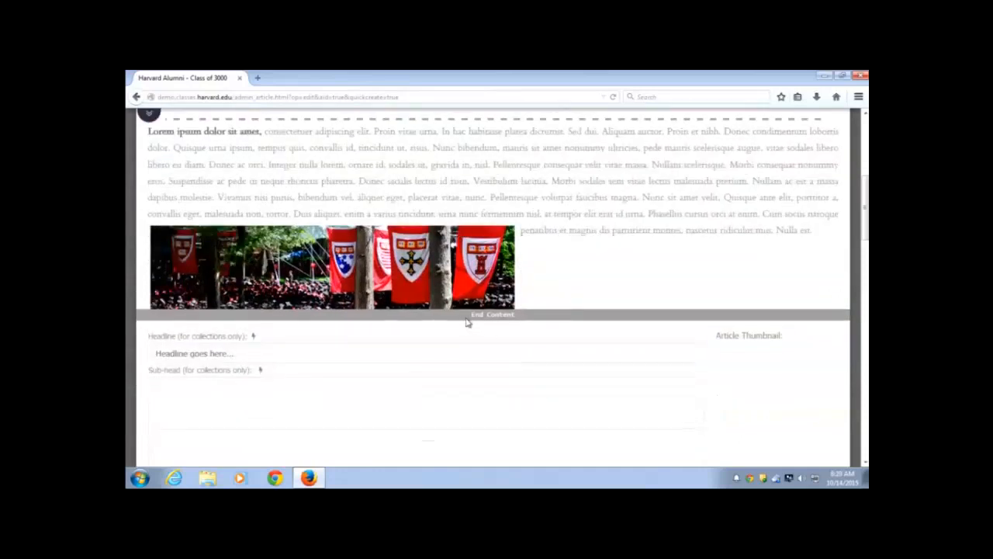
scroll(466, 319, down, 3)
scroll(466, 318, down, 1)
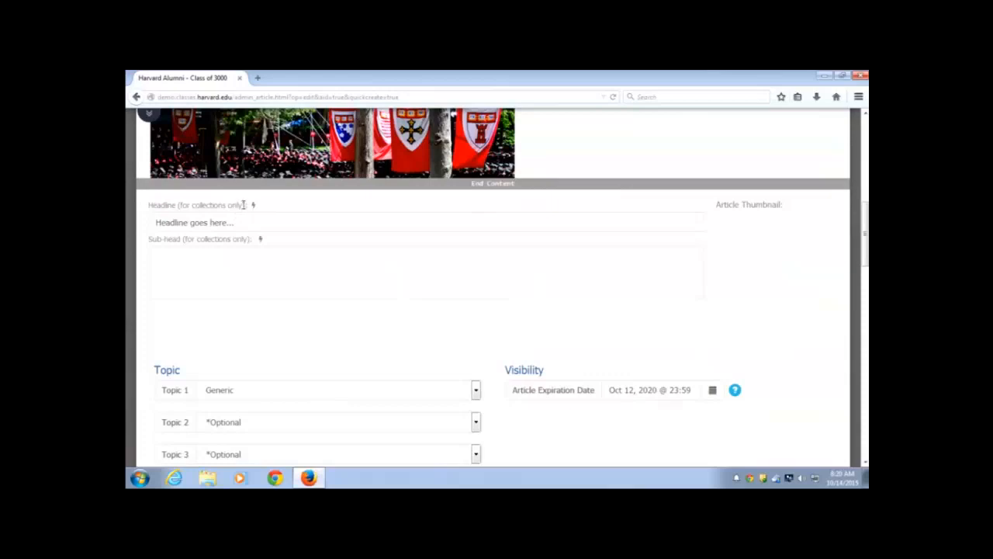
drag(246, 205, 182, 203)
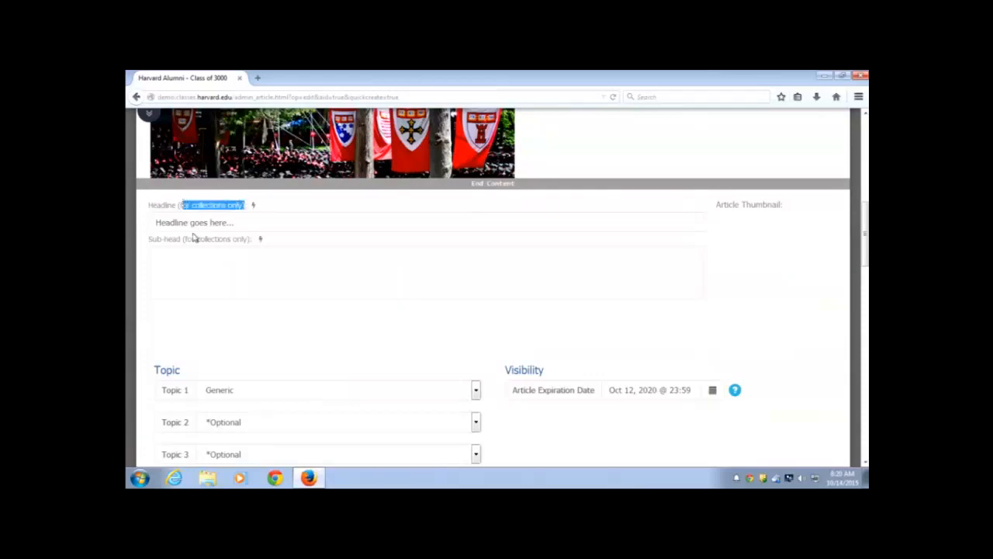
drag(187, 239, 244, 239)
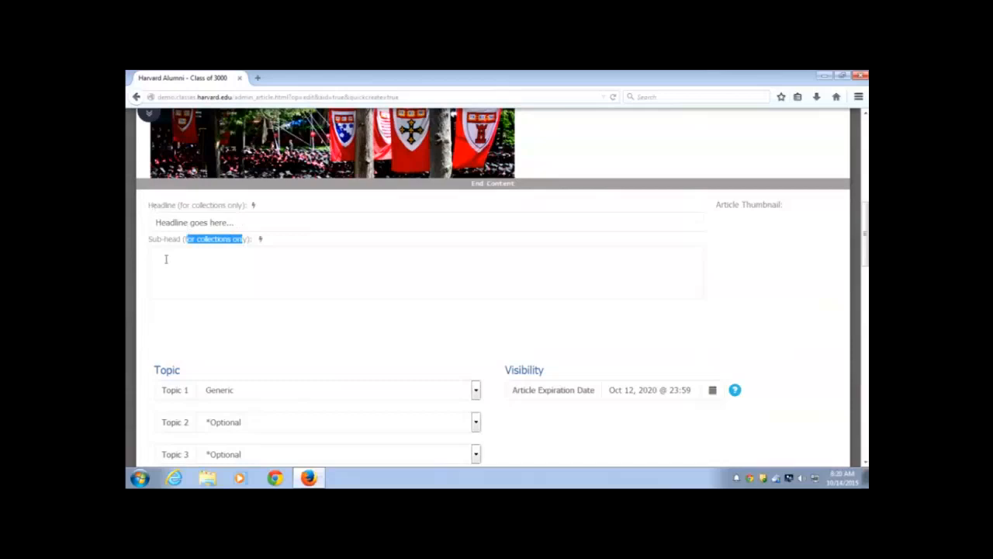
click(314, 255)
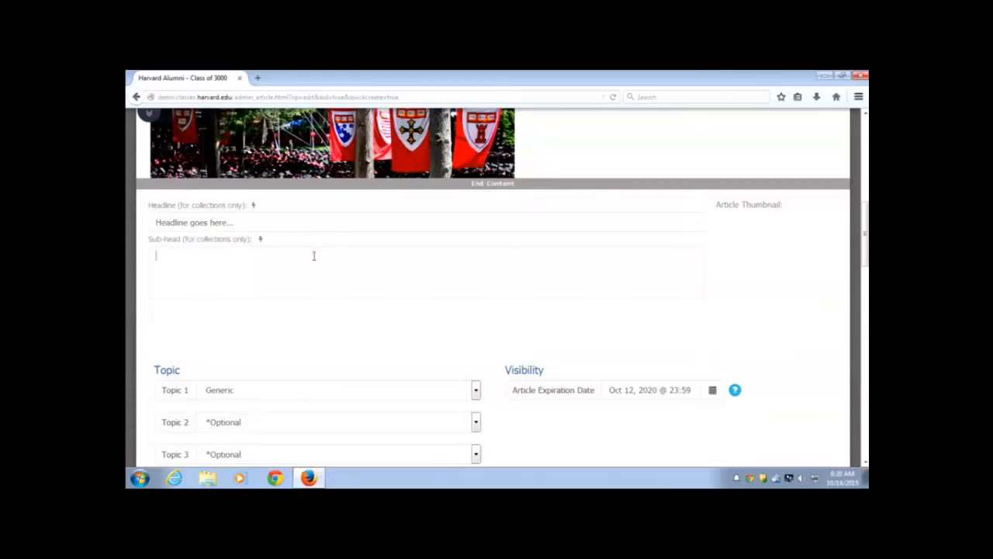
click(304, 207)
Replace the placeholder headline with 'This is a tes 10/14'
click(265, 223)
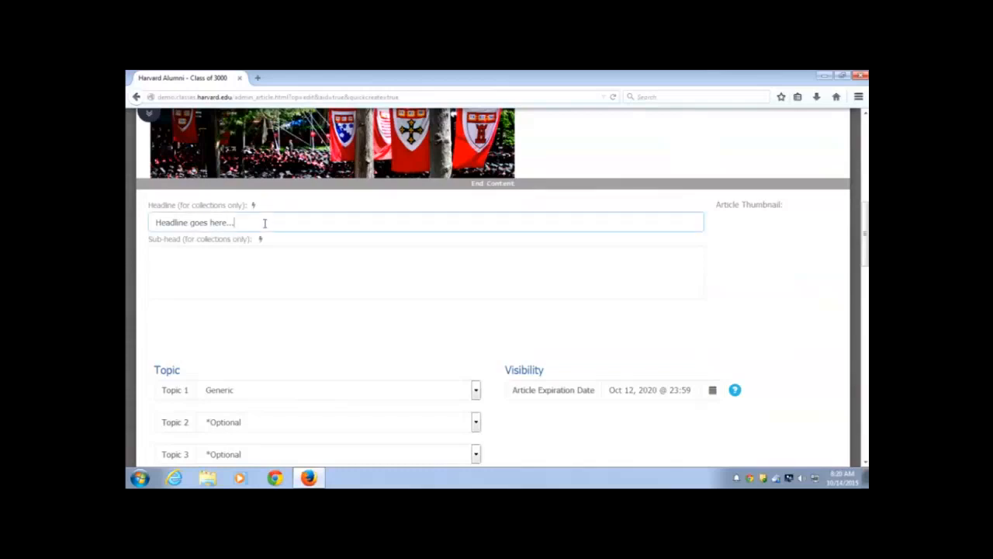
triple_click(265, 223)
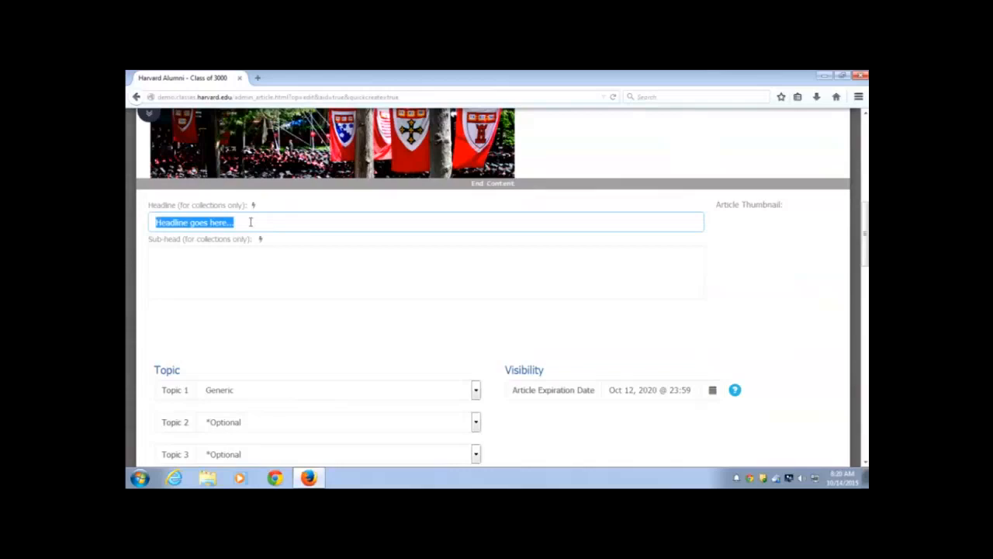
text(This is a tes 10/14)
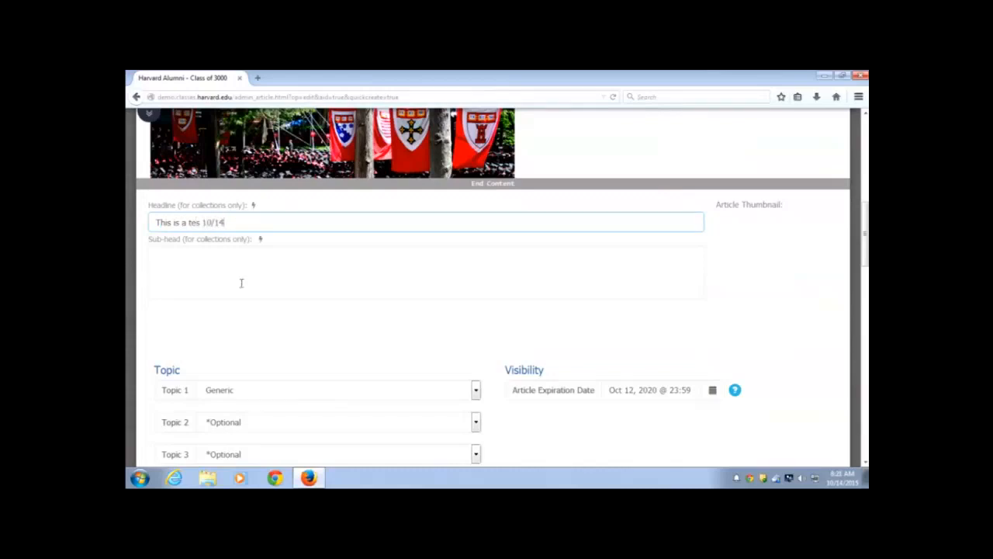
Fill the sub-head with 'A sentence or two previewing the page.'
click(226, 259)
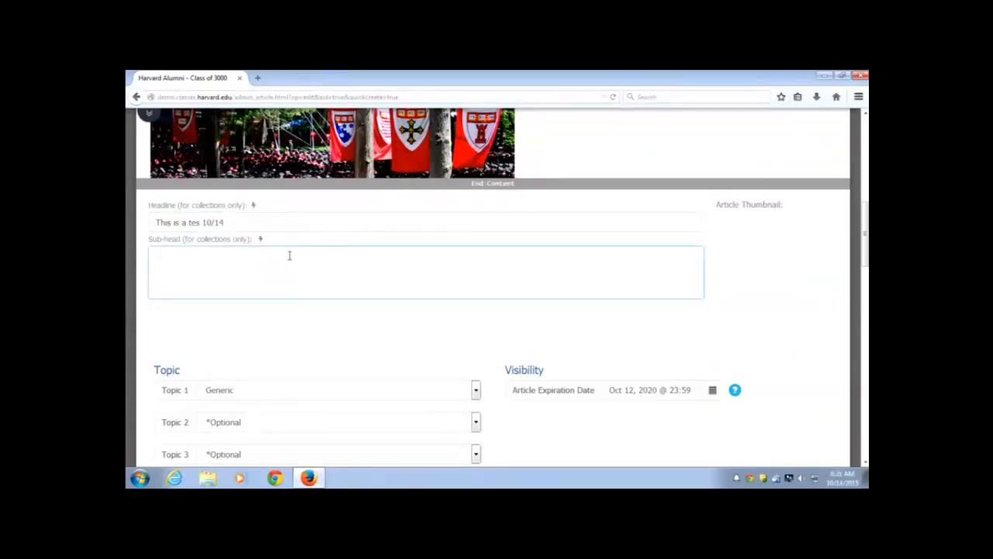
text(sentence or two previewing the page.)
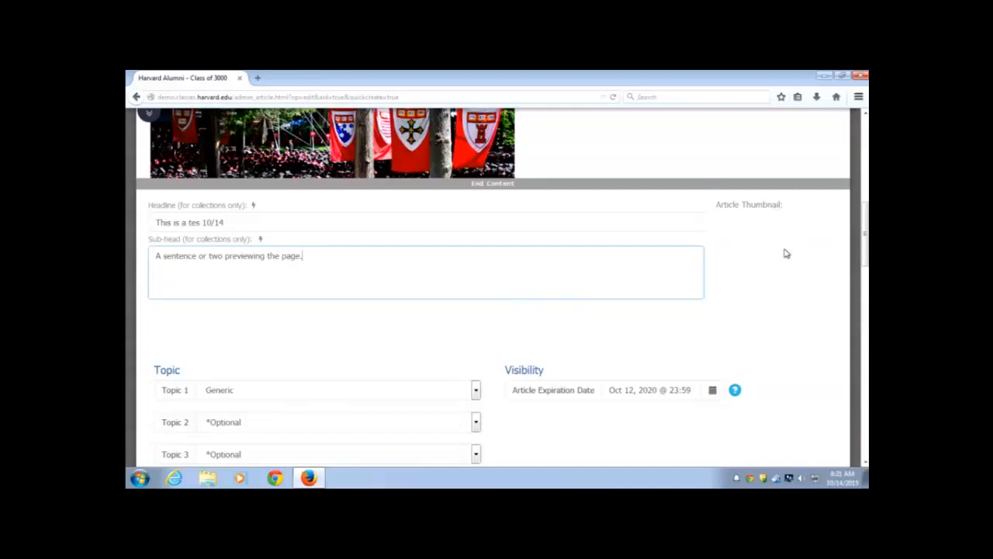
click(147, 115)
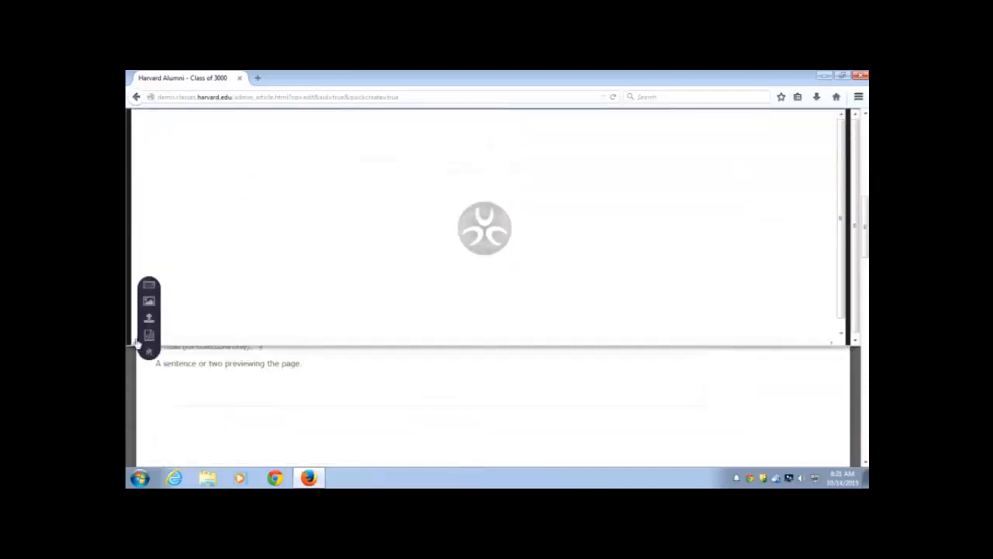
Make the red college-shield crest the Article Thumbnail, then close the image gallery
click(149, 302)
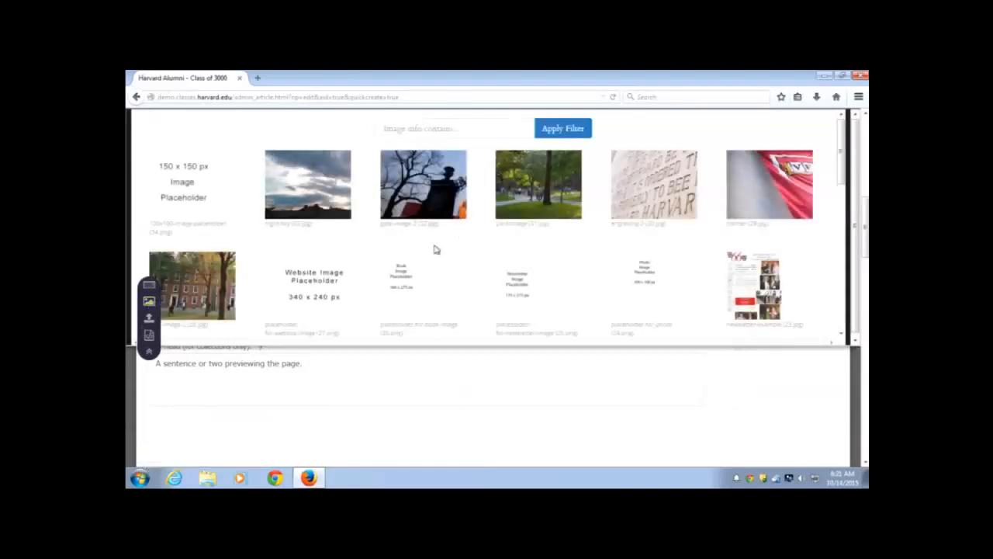
scroll(436, 249, down, 5)
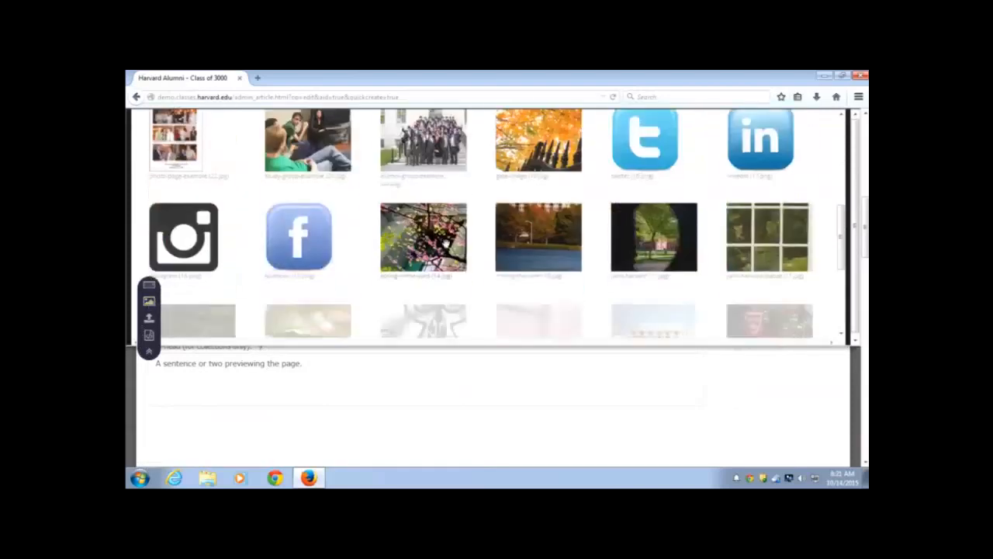
scroll(449, 247, down, 1)
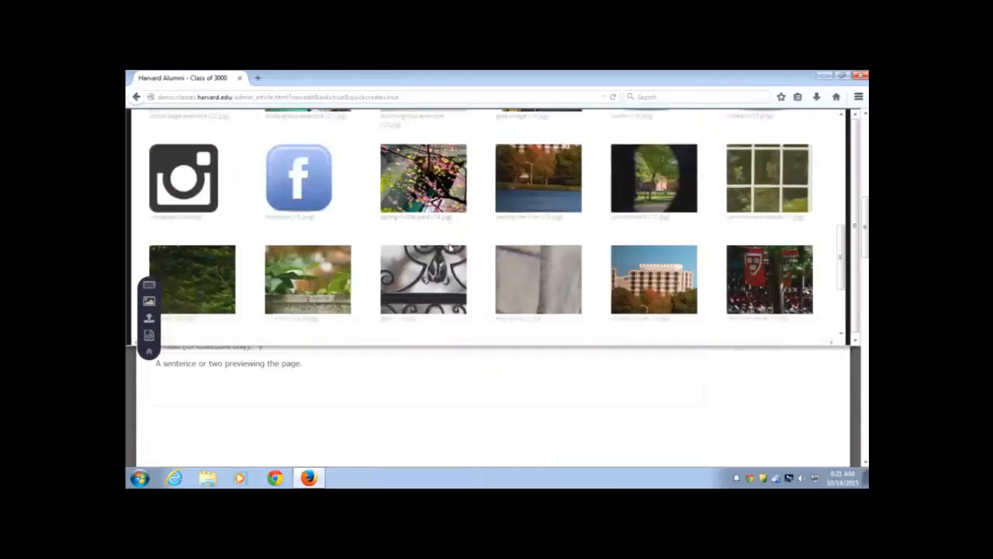
scroll(449, 247, down, 3)
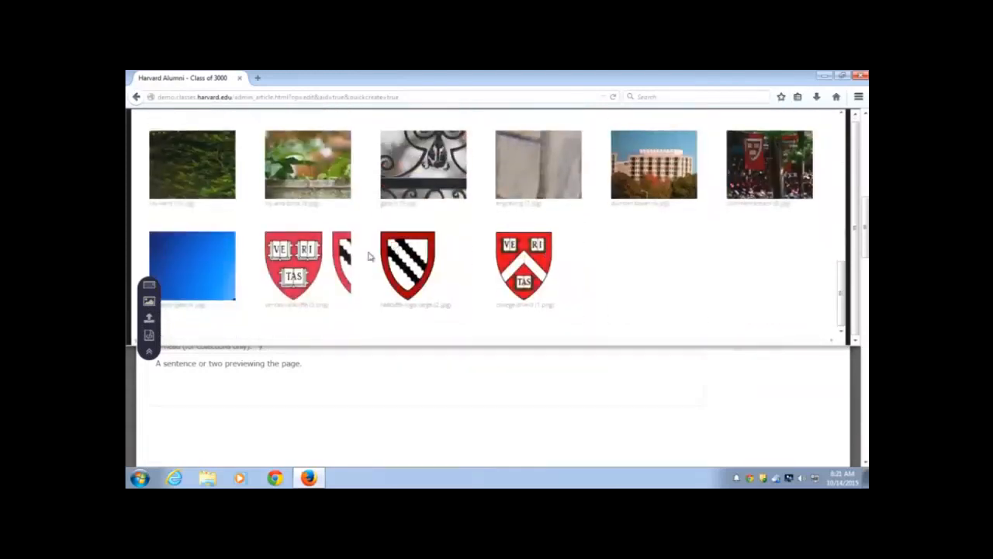
scroll(745, 412, up, 2)
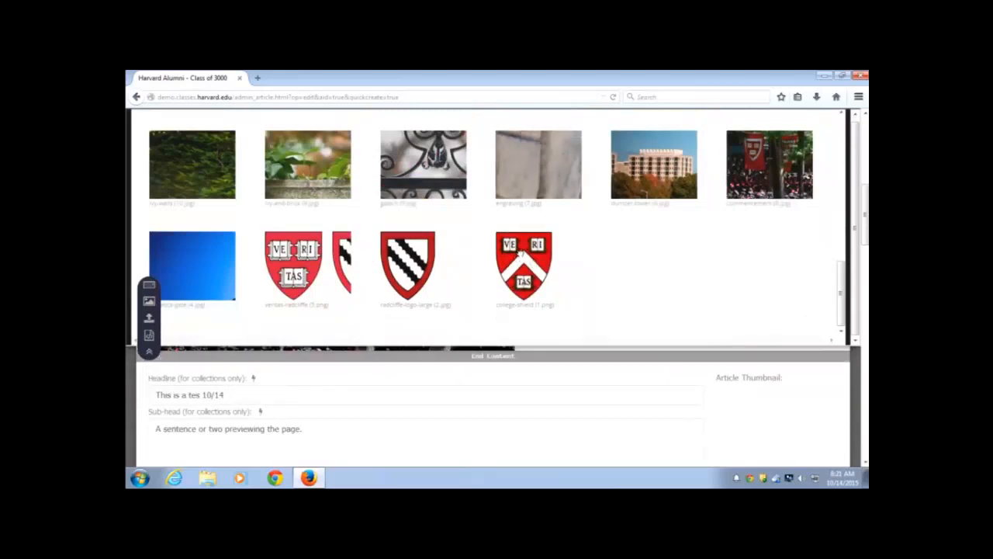
drag(519, 262, 758, 405)
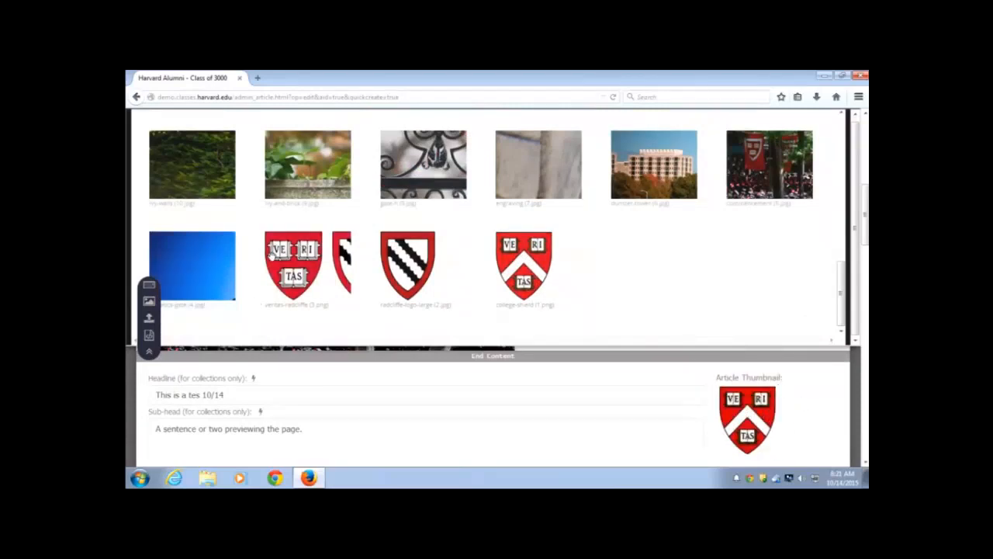
click(149, 354)
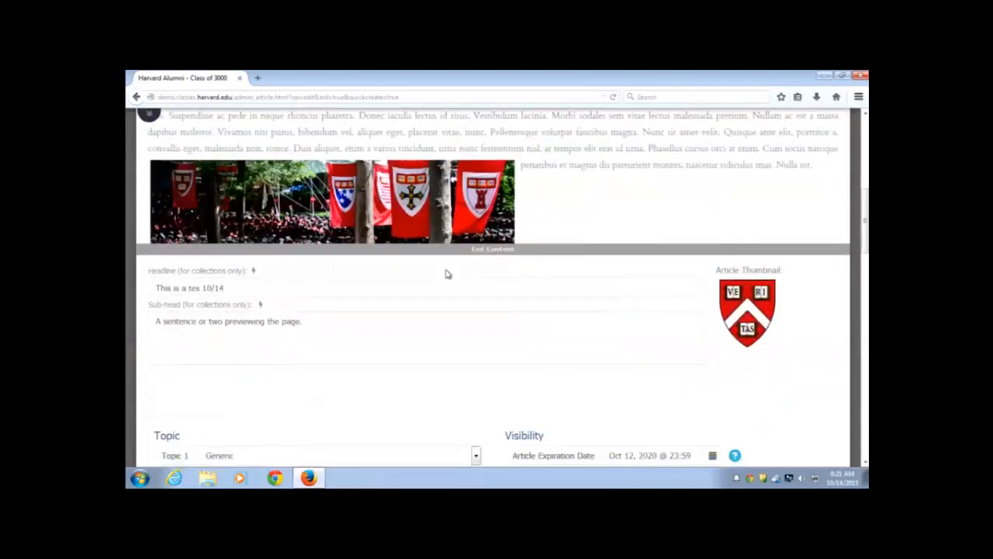
Change Topic 1 from Generic to Events, revealing the Event Parameters and Location fields
scroll(446, 268, down, 3)
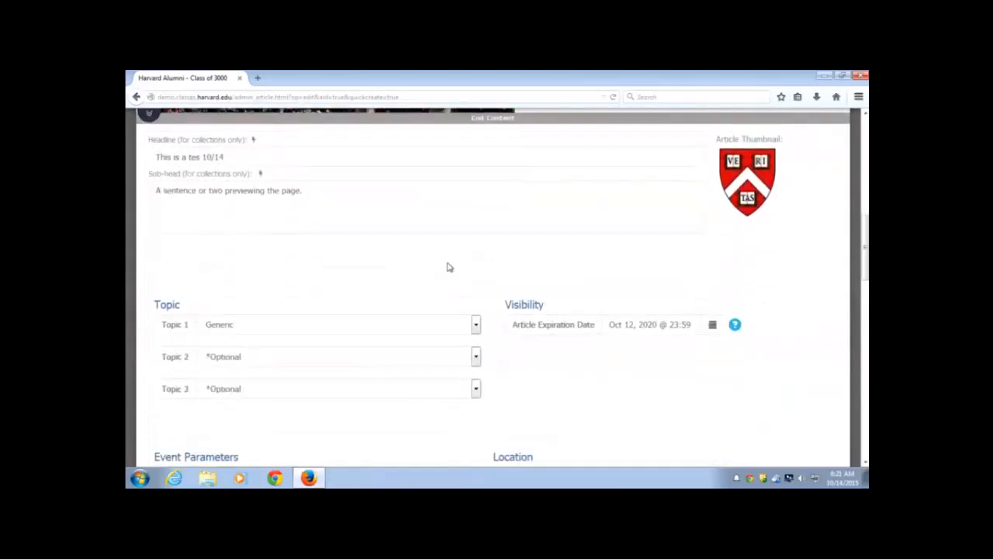
scroll(448, 267, down, 2)
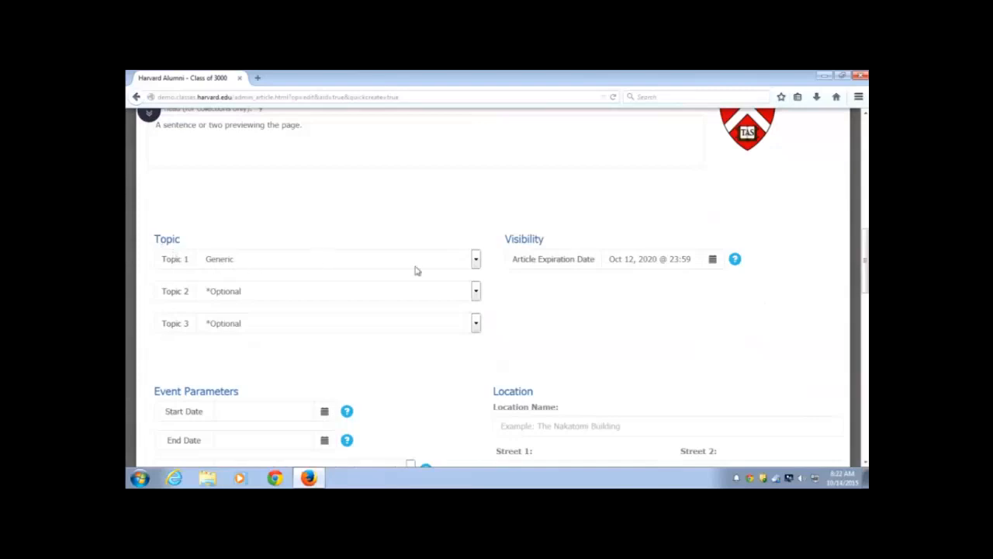
click(476, 261)
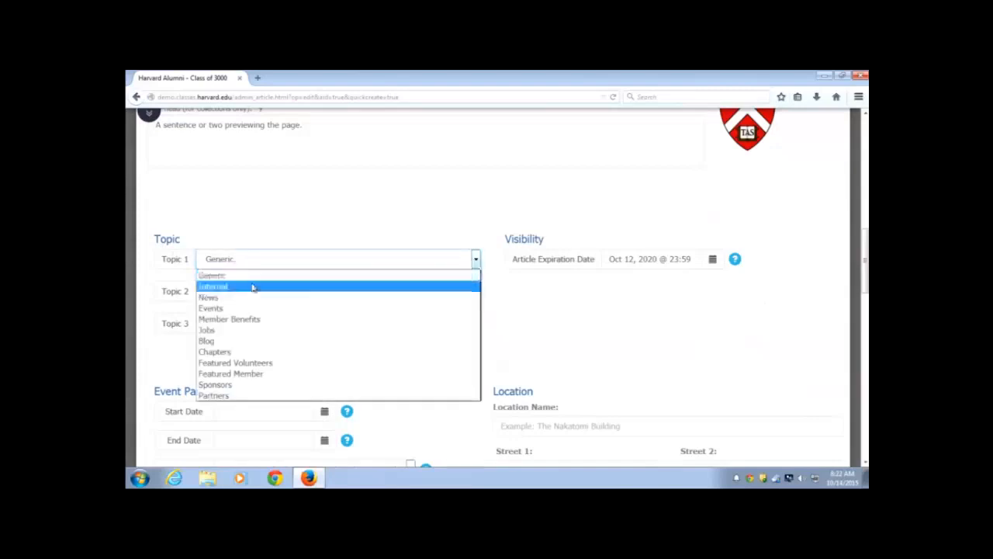
click(211, 308)
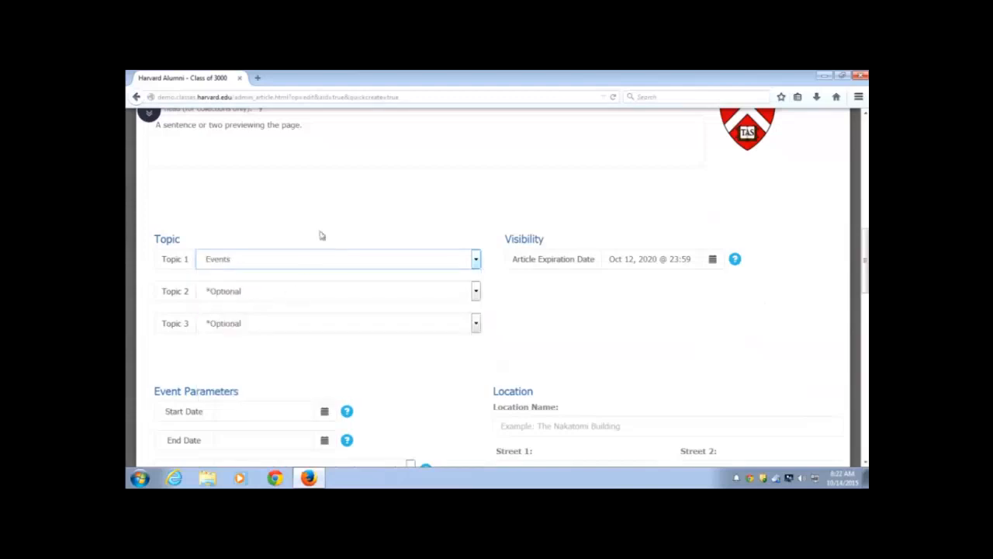
scroll(464, 241, down, 3)
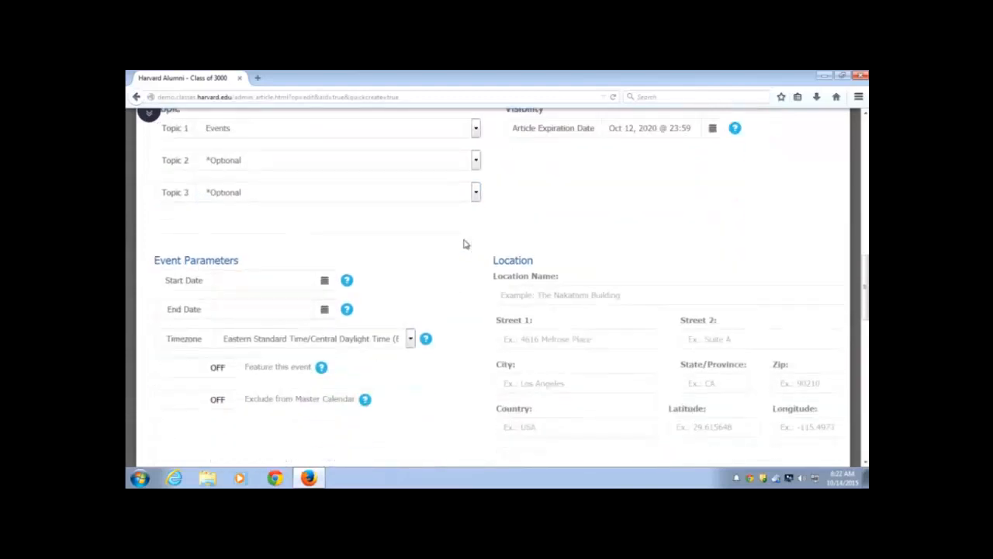
scroll(444, 237, down, 5)
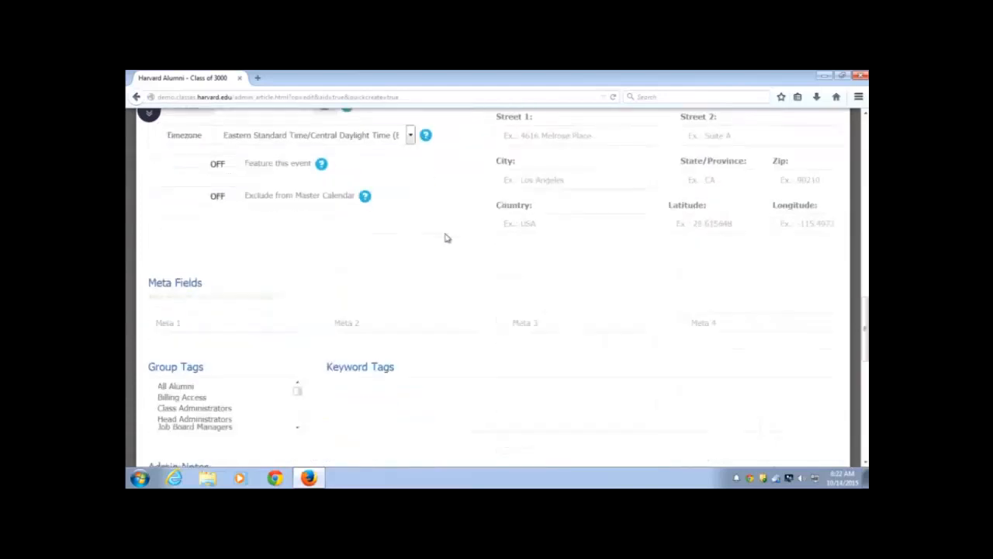
scroll(444, 233, down, 8)
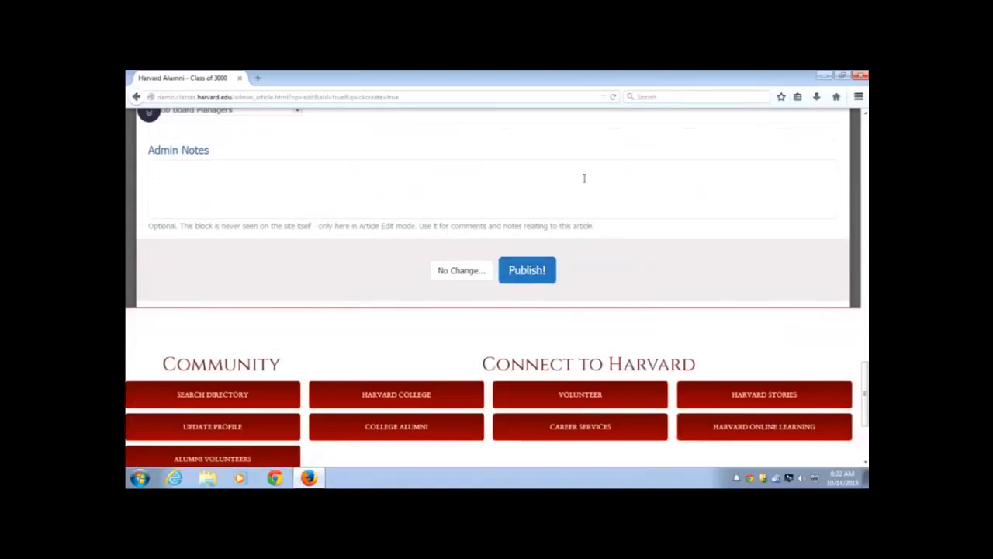
scroll(543, 198, up, 5)
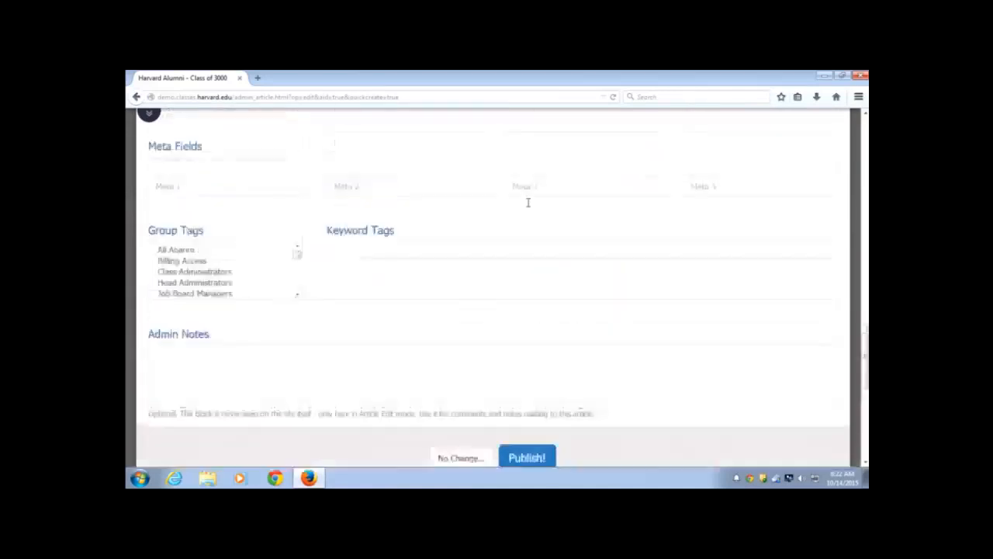
scroll(525, 203, up, 12)
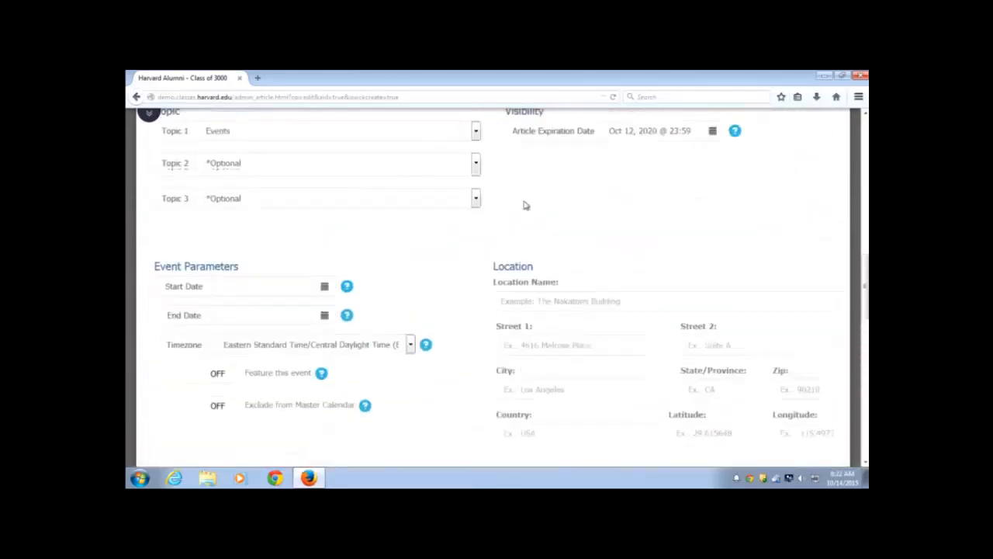
scroll(527, 205, down, 5)
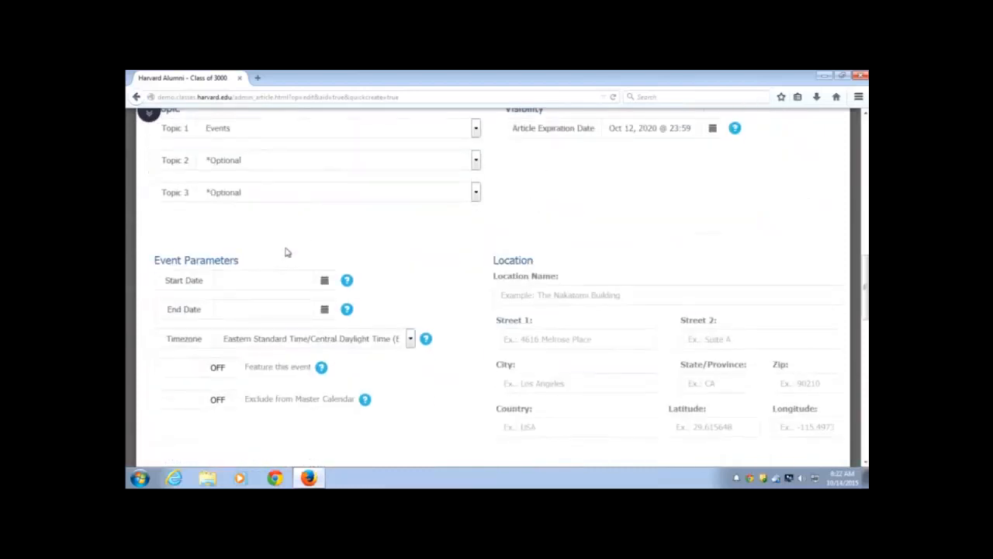
Set the event to run from Oct 15 to Oct 16, 2015 @ 08:23
click(324, 281)
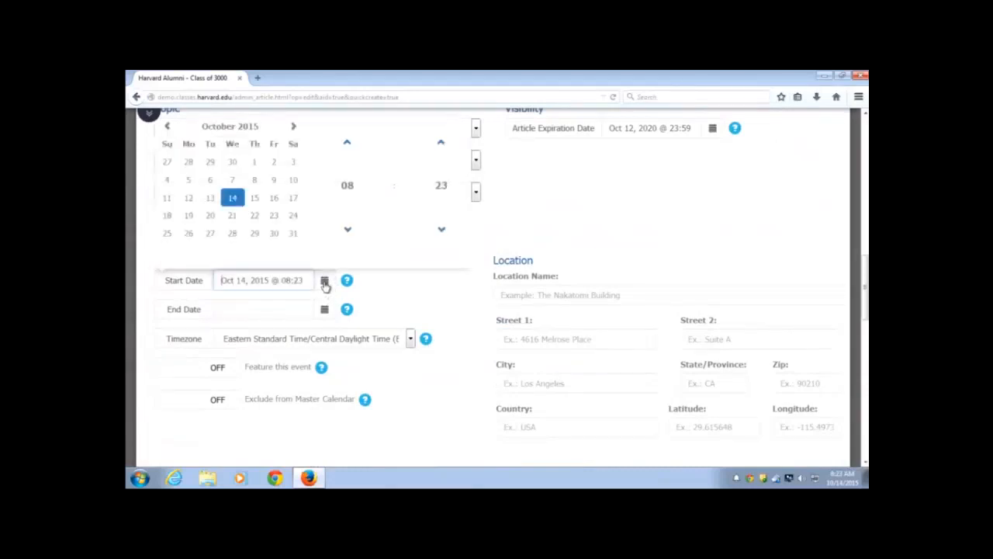
click(259, 200)
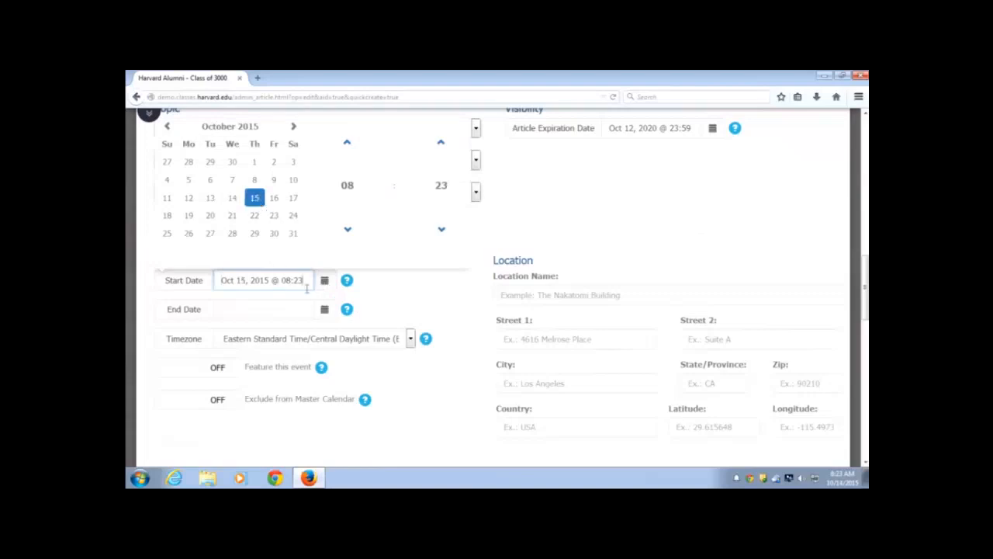
click(325, 308)
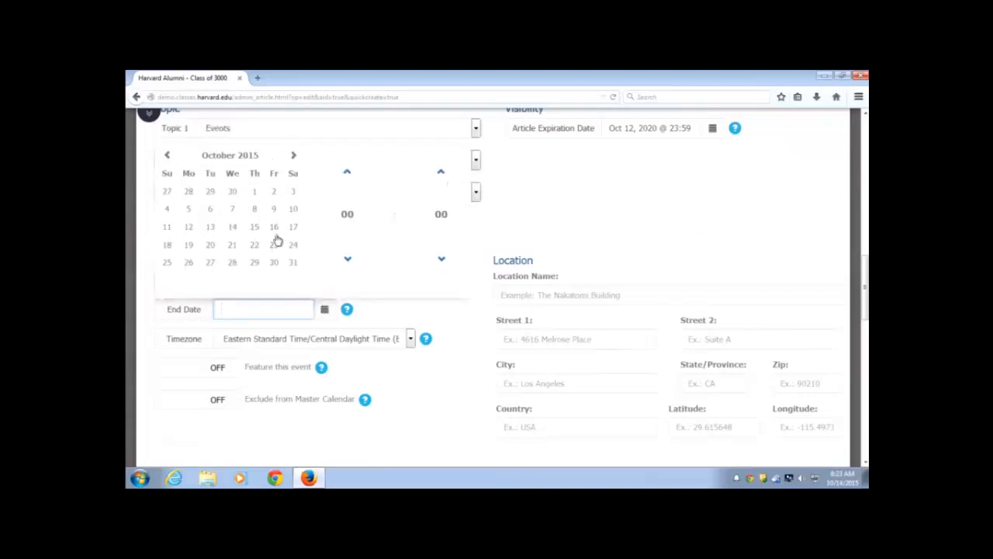
click(274, 225)
click(412, 318)
Leave the time zone unchanged and switch Feature this event on
scroll(411, 314, down, 2)
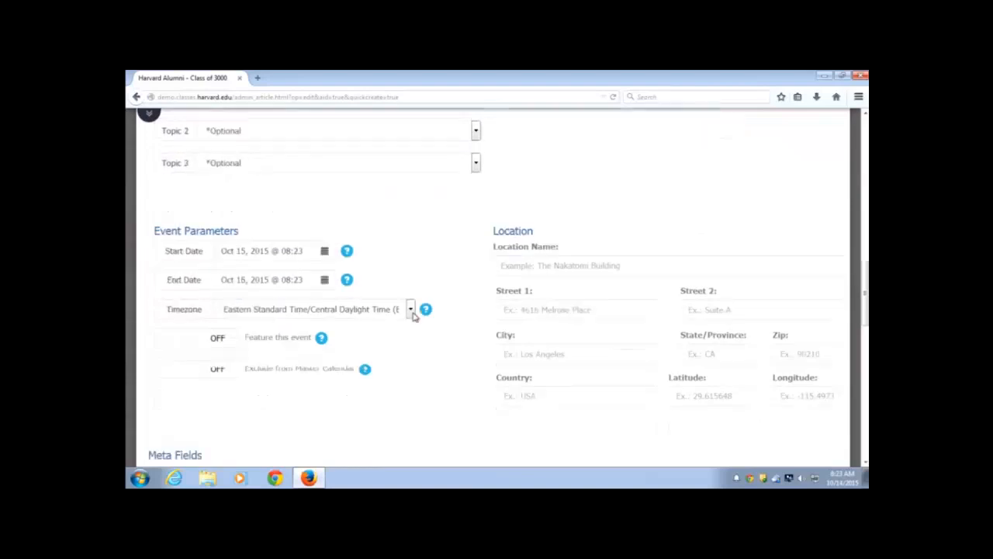
click(410, 274)
click(434, 242)
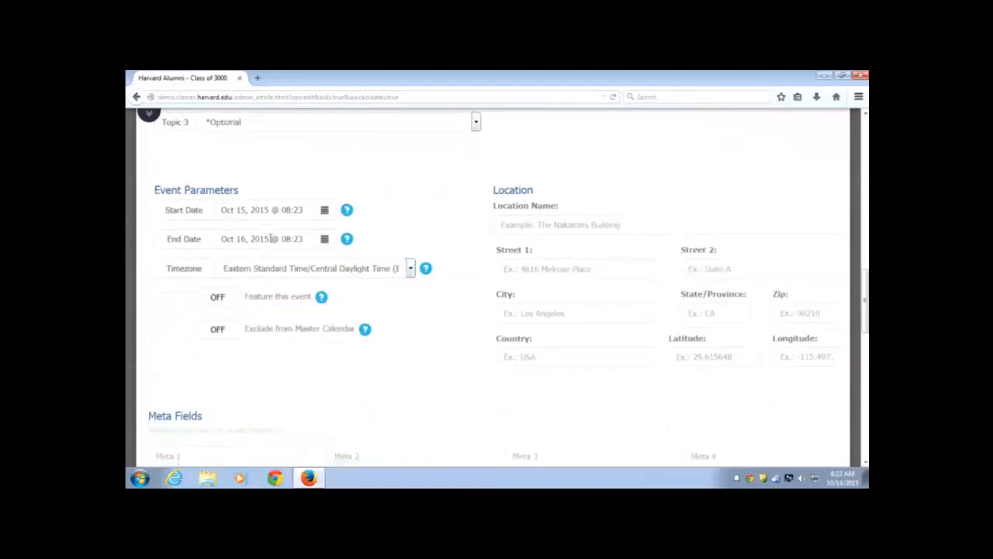
scroll(264, 237, down, 2)
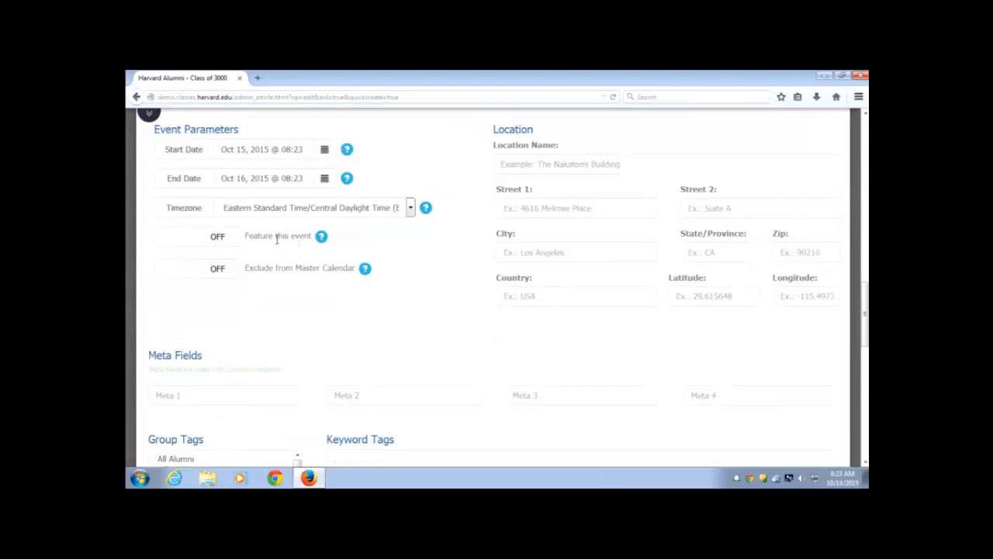
click(206, 240)
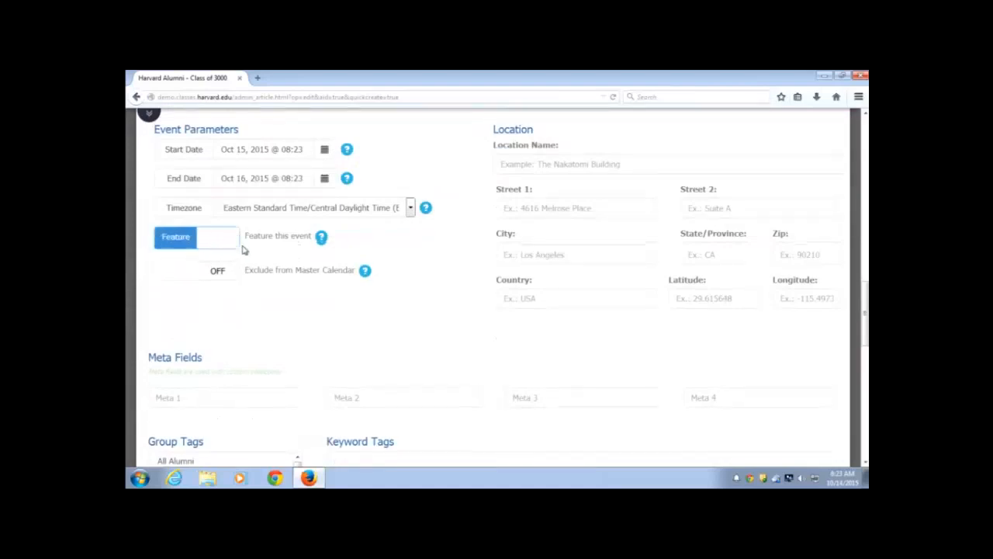
scroll(241, 249, up, 1)
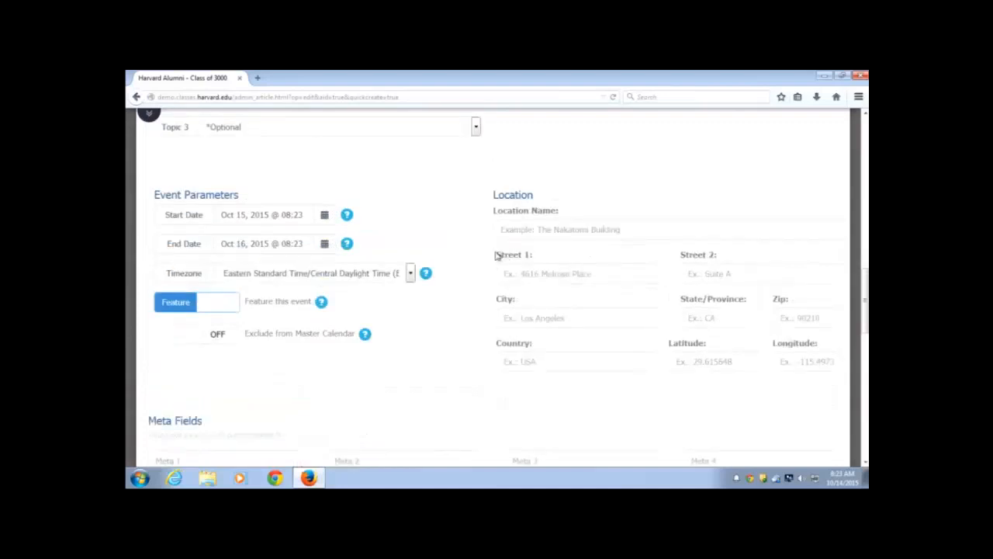
Enter location name HAA, the street address, and '6th Floor' as Street 2
click(565, 230)
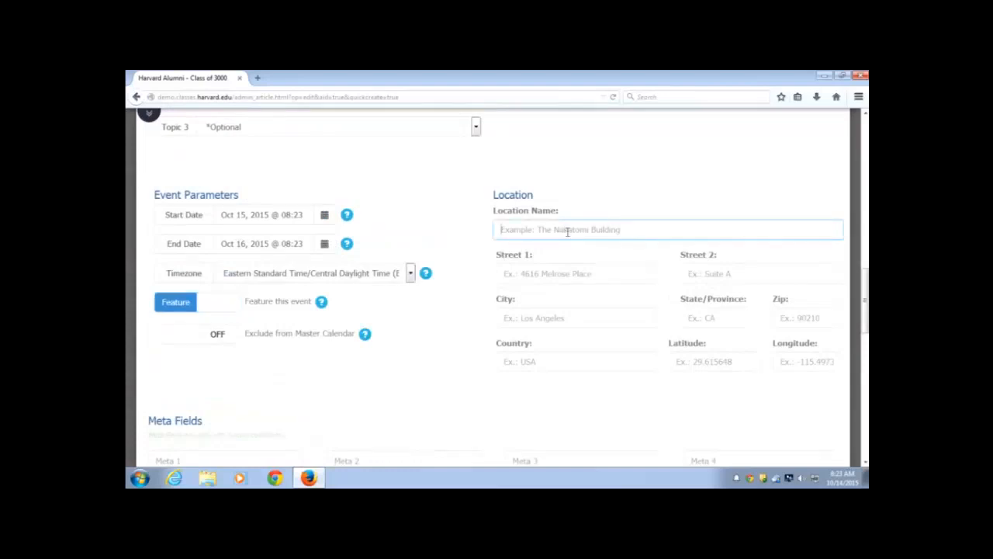
text(HAA)
key(Tab)
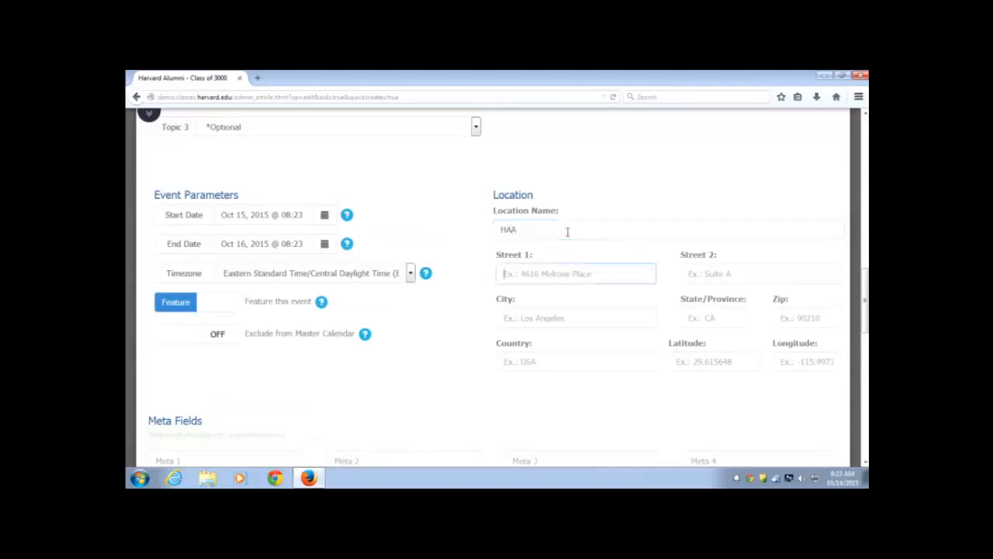
text(124)
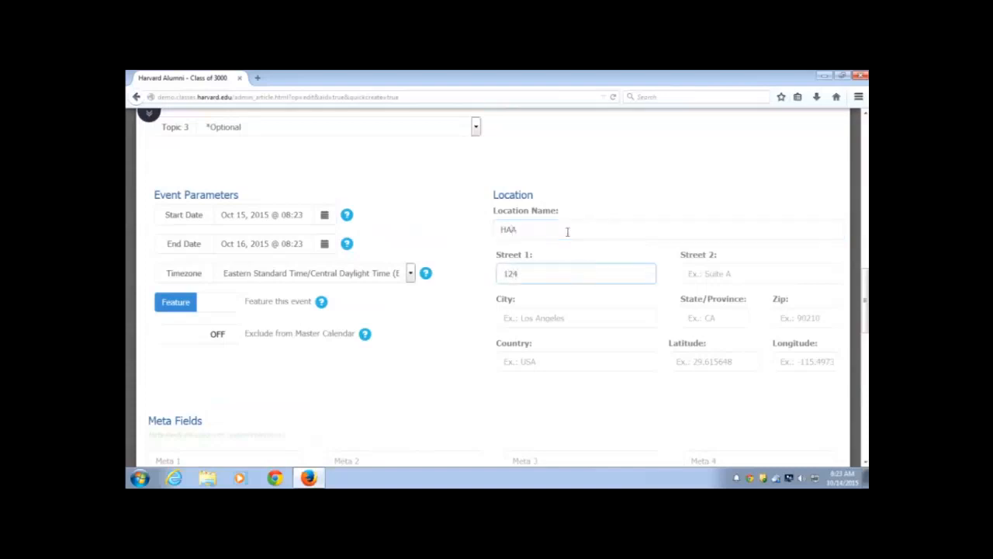
text( Mount Auburn Street)
key(Tab)
text(6th)
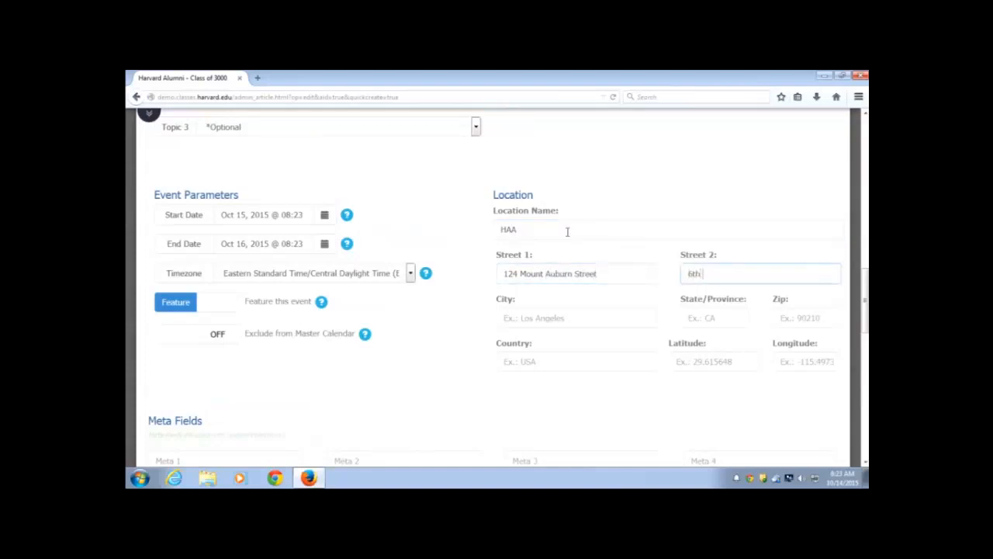
text( Floor)
Fill in city Cambridge, state MA and zip code 02138
key(Tab)
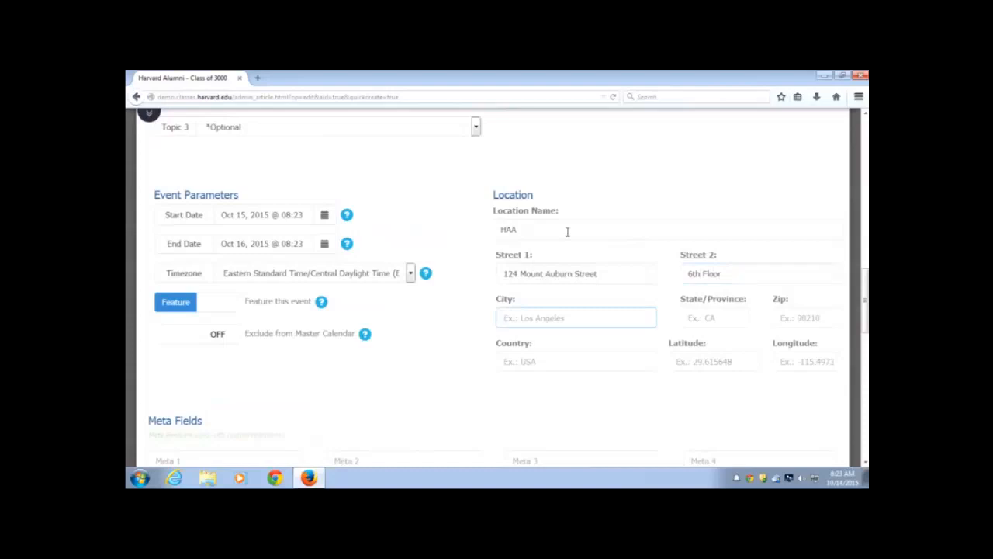
text(Cambridge)
key(Tab)
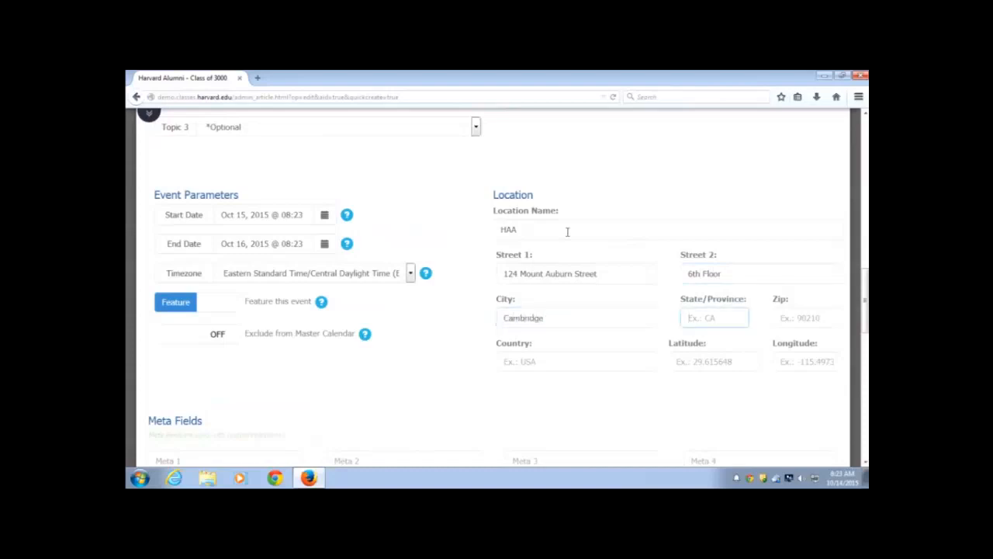
text(MA)
key(Tab)
text(021)
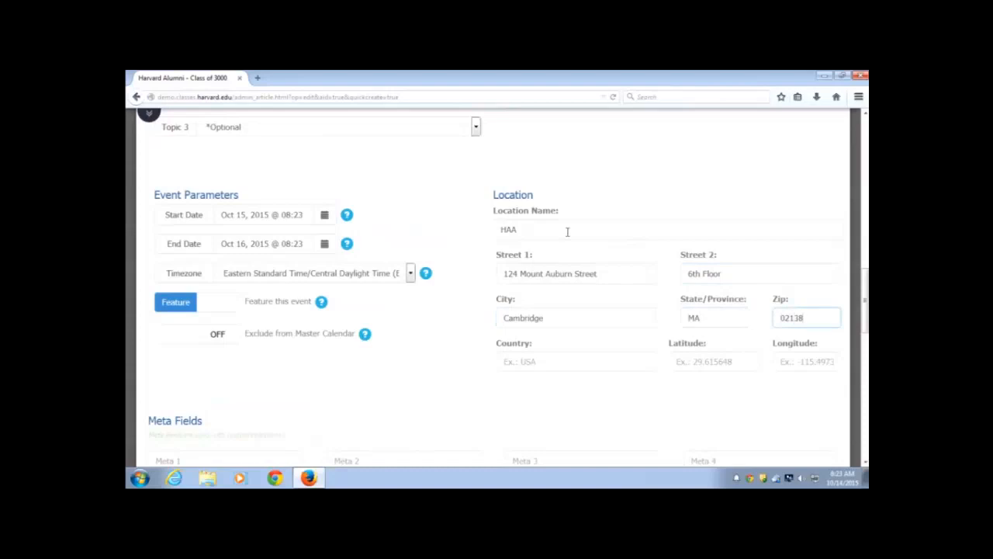
click(458, 360)
scroll(471, 253, down, 3)
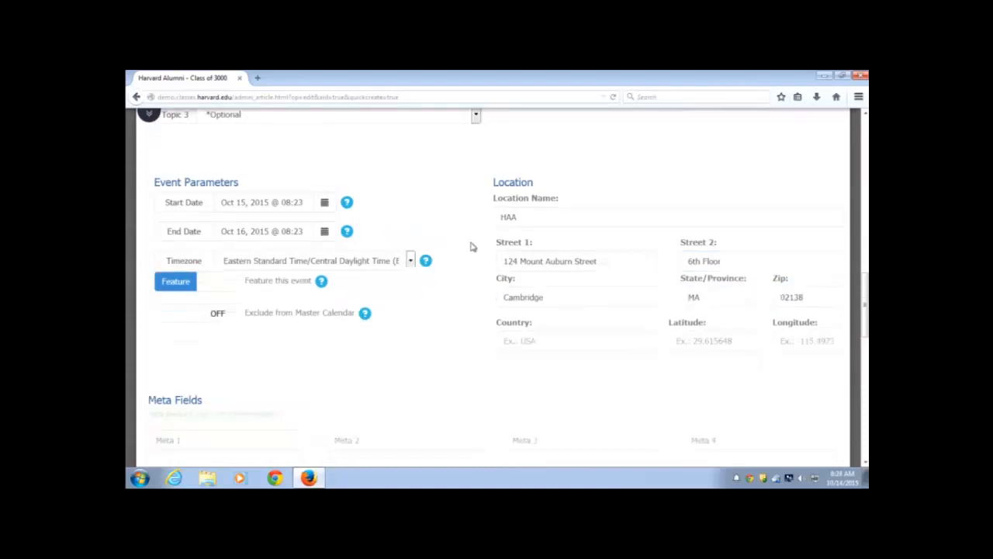
scroll(470, 254, down, 5)
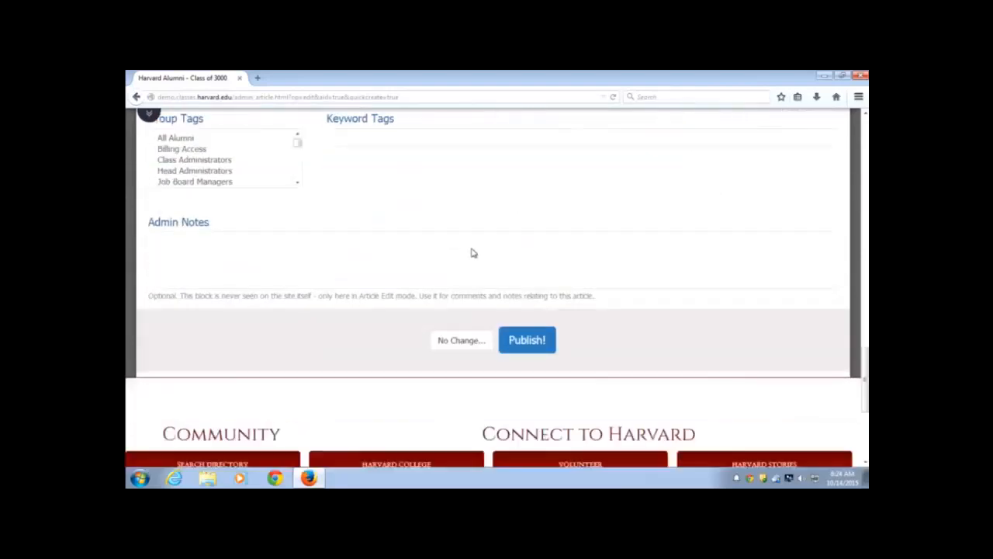
scroll(471, 246, down, 1)
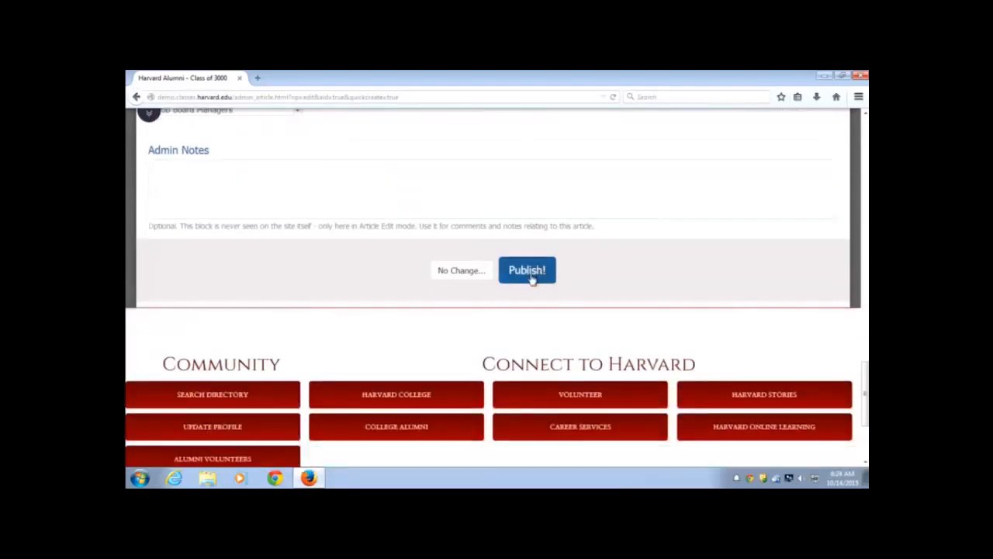
Publish event article 220 and bring up its action menu in the Article Repository
click(532, 278)
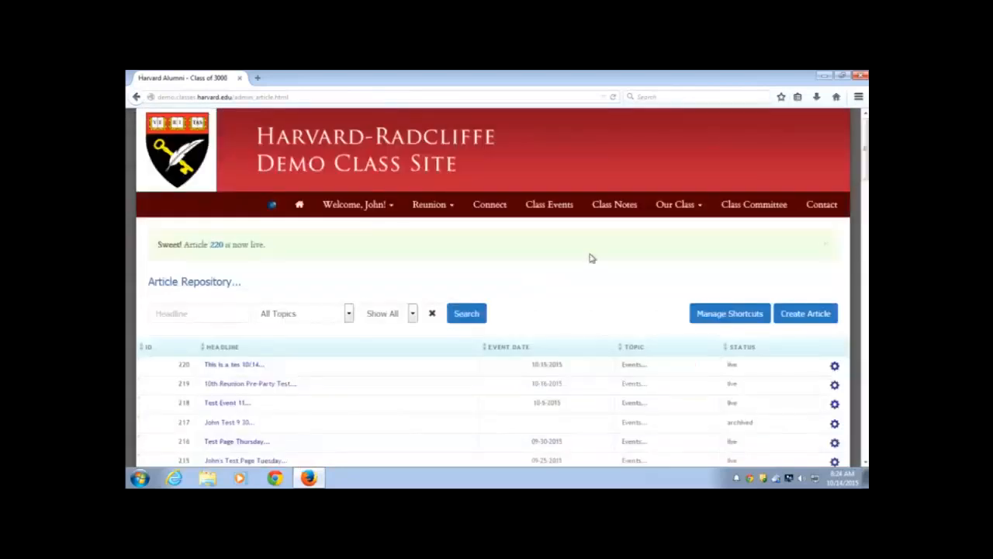
scroll(587, 258, down, 3)
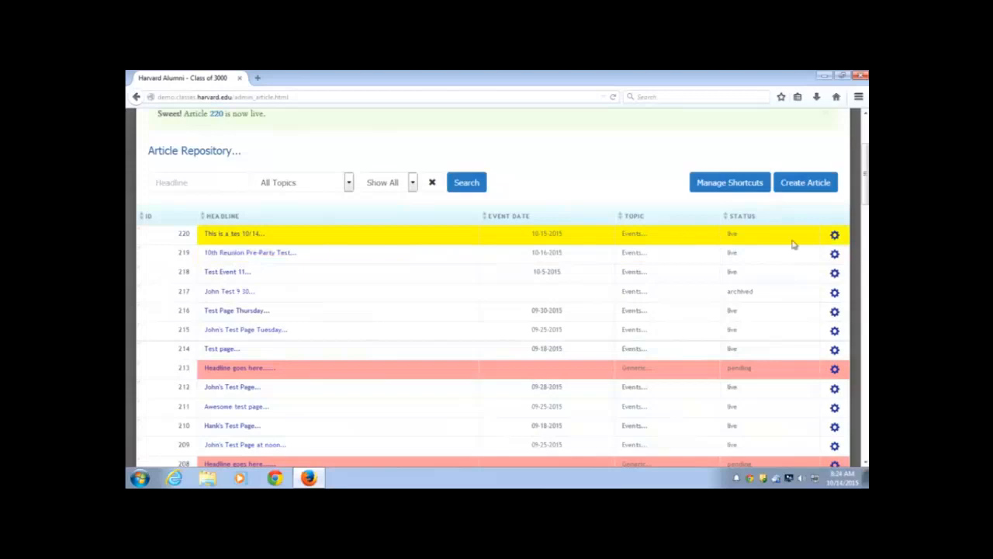
click(835, 238)
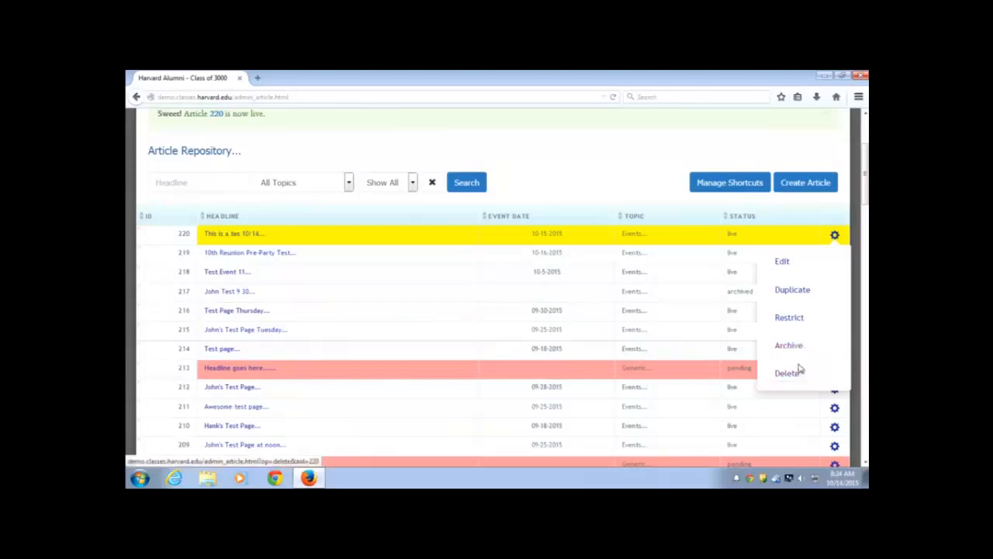
Reopen article 220 and fix the headline to read 'This is a test 10/14'
click(784, 261)
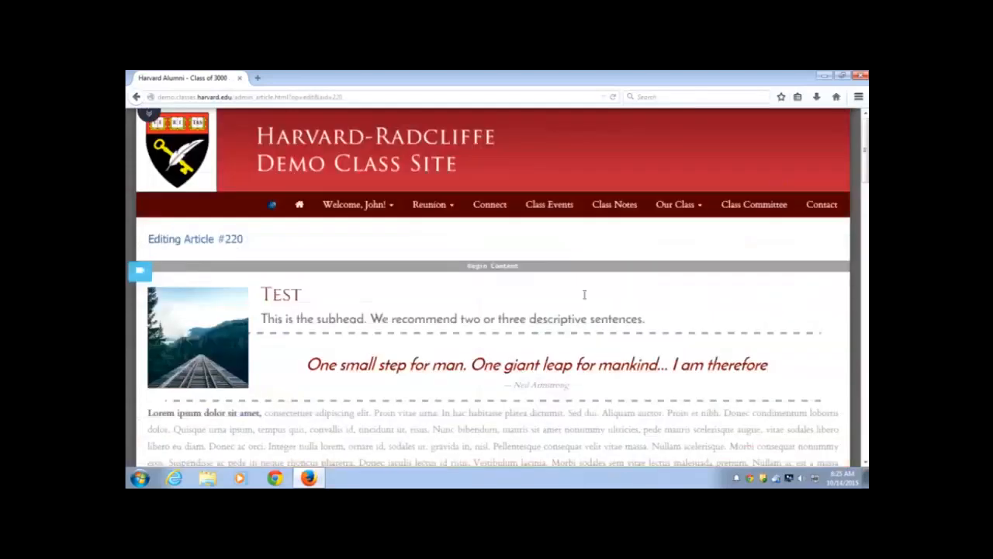
scroll(581, 288, down, 2)
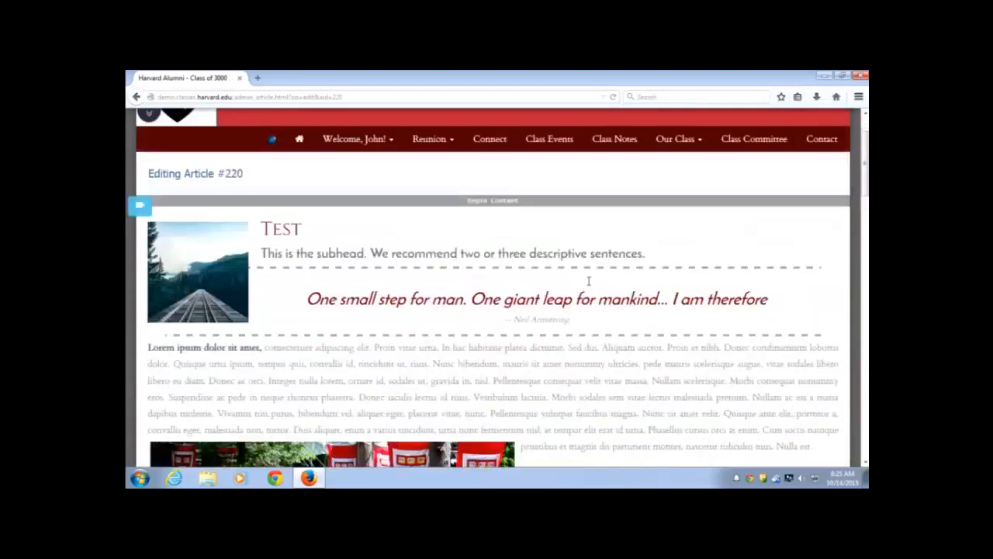
scroll(588, 281, down, 8)
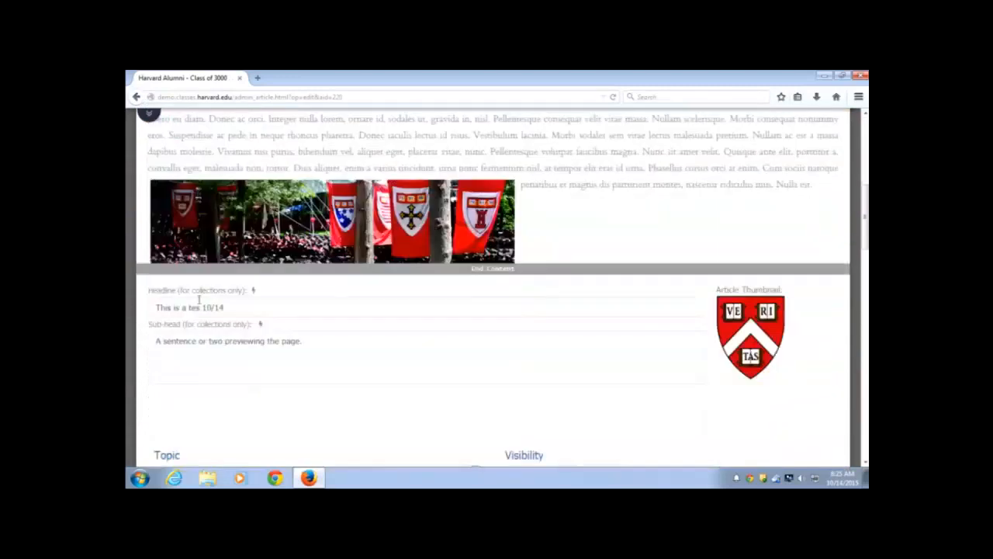
click(200, 307)
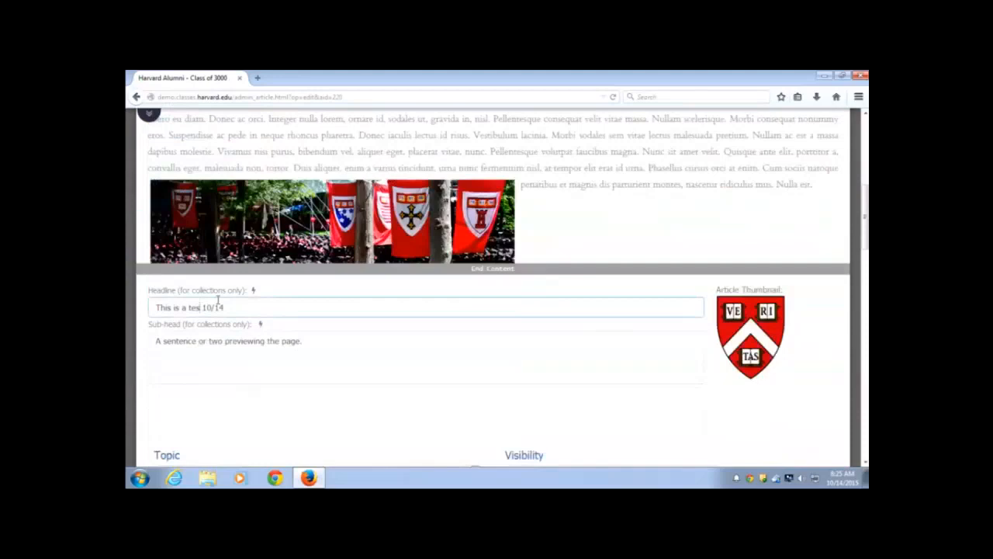
text(t)
Delete the flag banner image from the body and add two blank lines below the text
click(541, 211)
scroll(538, 179, up, 2)
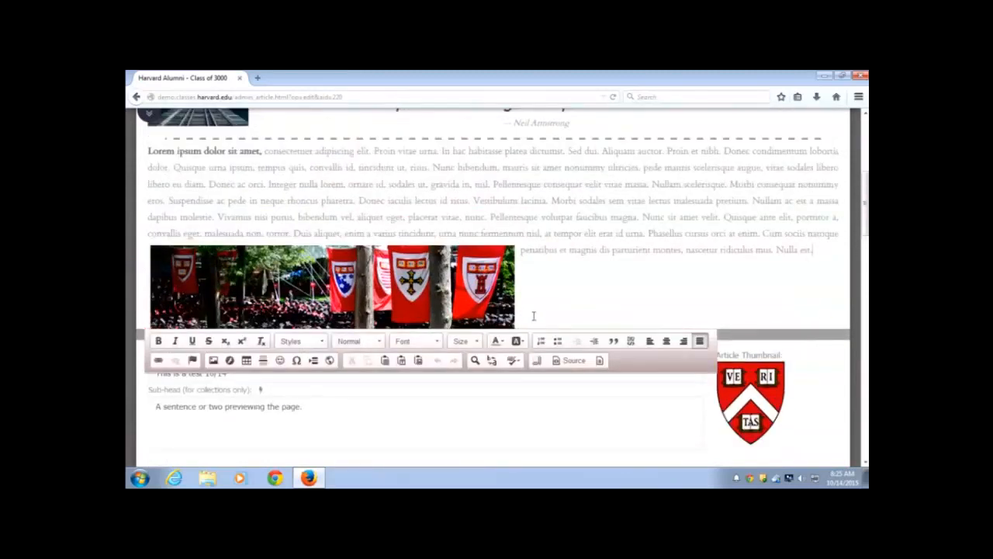
click(475, 303)
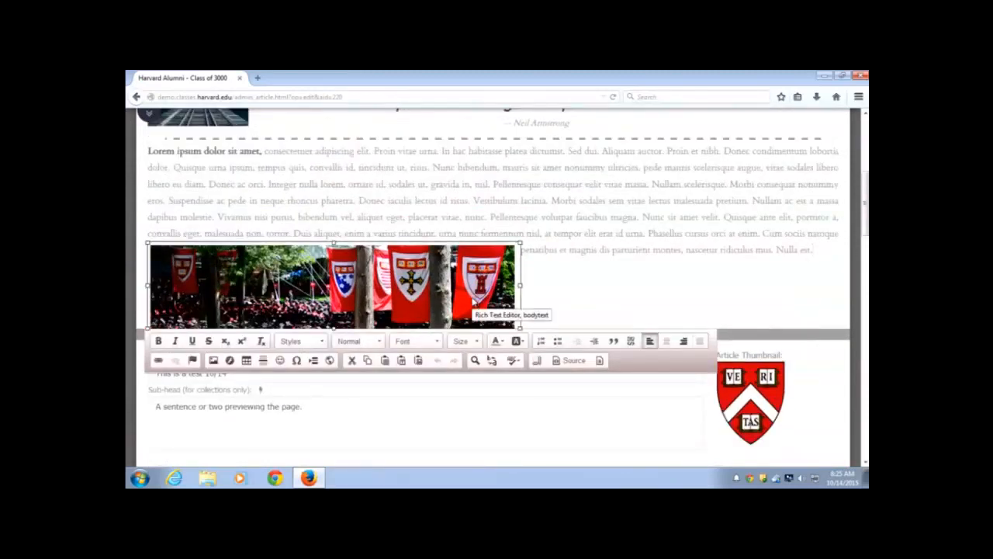
key(Delete)
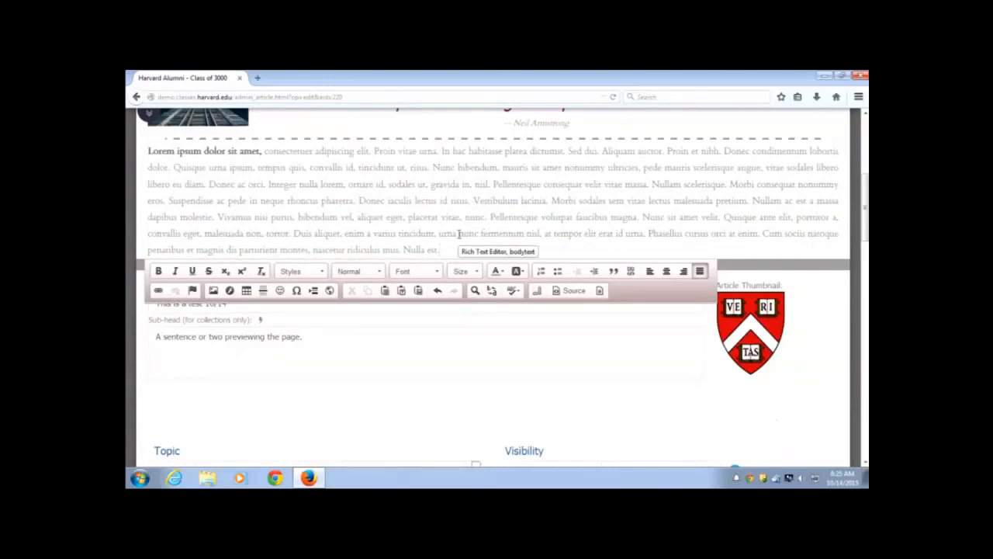
key(Return)
key(Return)
key(Return)
key(Return)
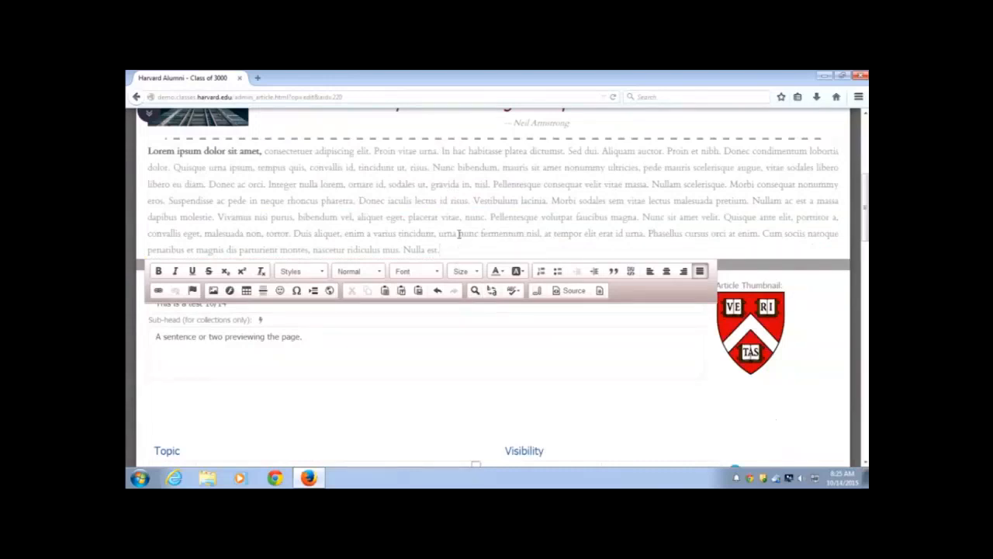
key(Return)
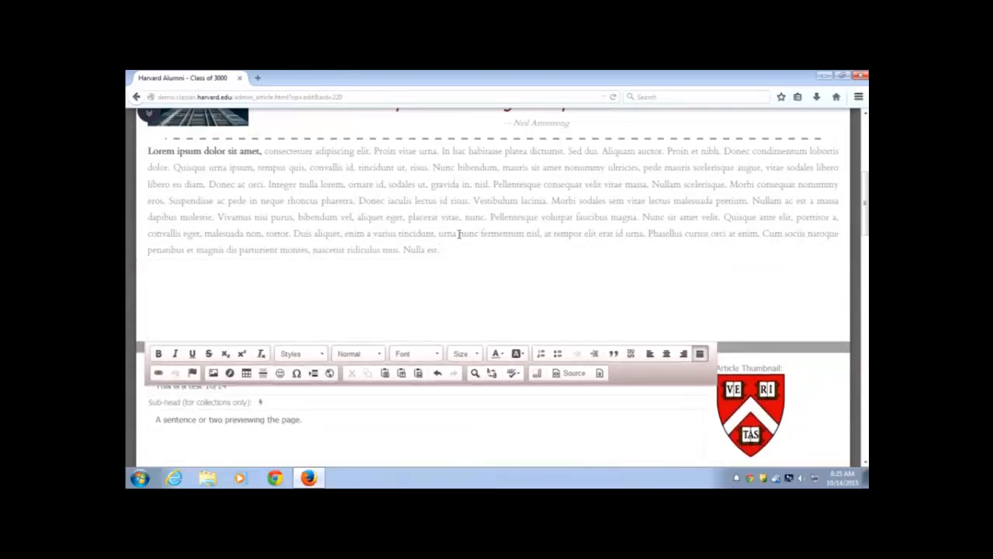
scroll(477, 272, up, 2)
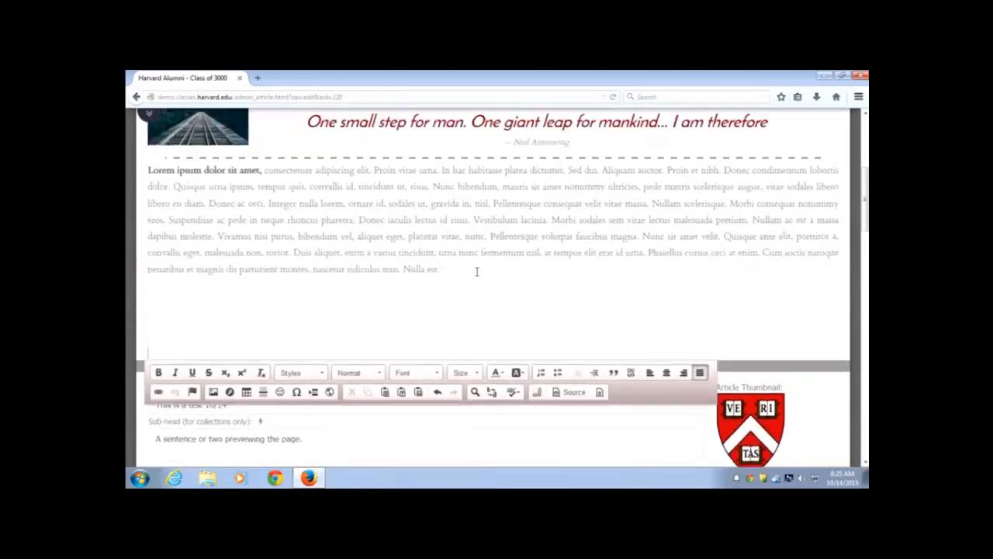
scroll(477, 272, down, 2)
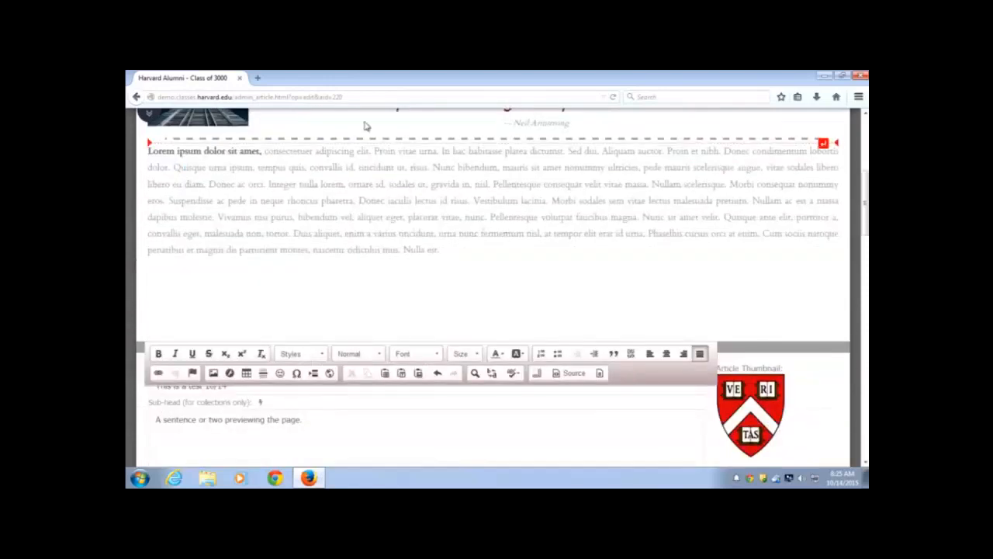
click(151, 121)
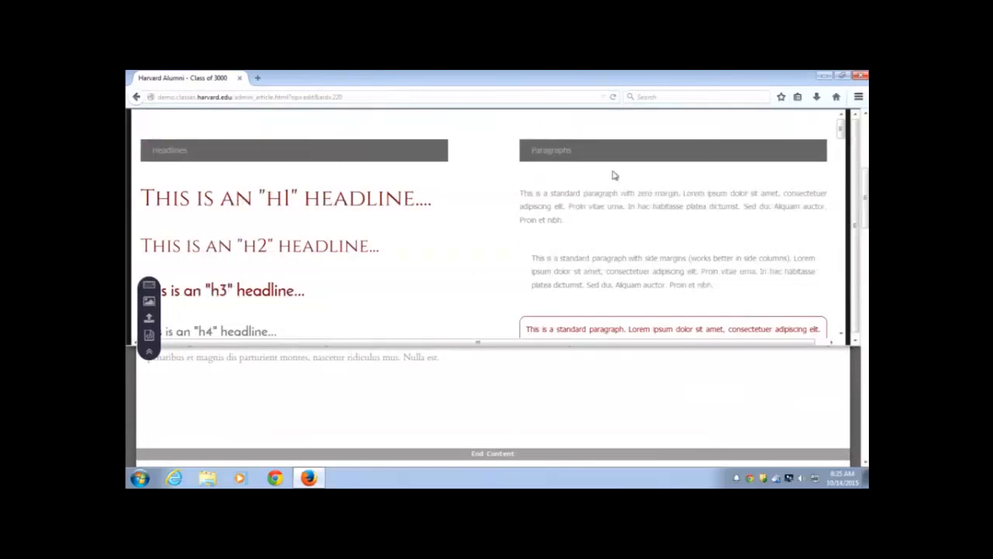
Insert the MagnetWidget::Event Dashboard widget below the Lorem ipsum paragraph, then close the samples pane
scroll(616, 187, down, 3)
scroll(618, 185, down, 10)
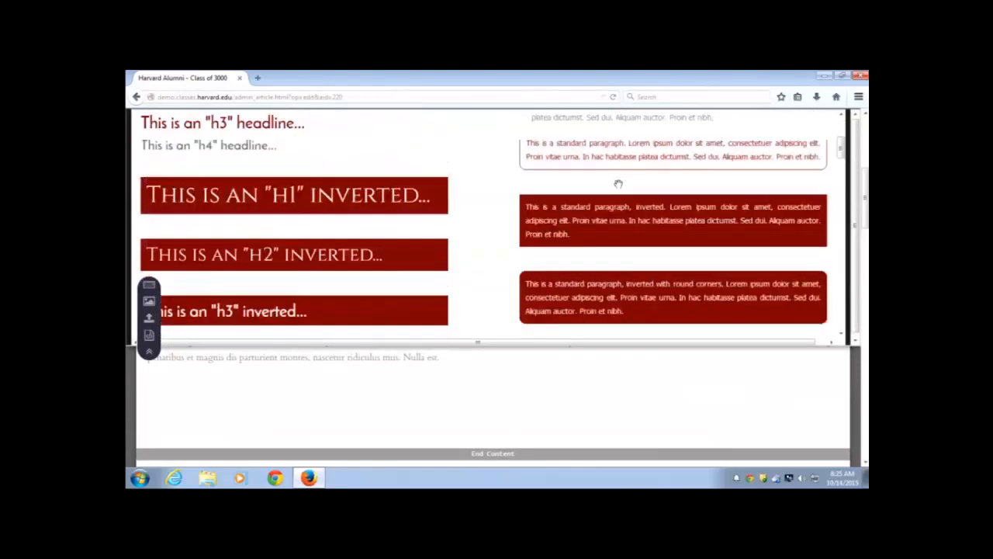
scroll(617, 186, down, 10)
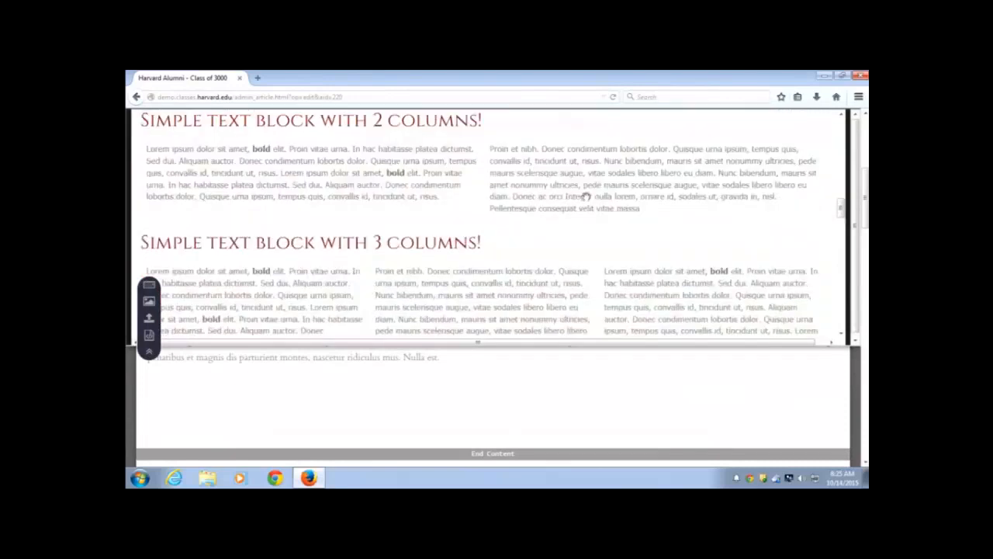
scroll(556, 206, down, 10)
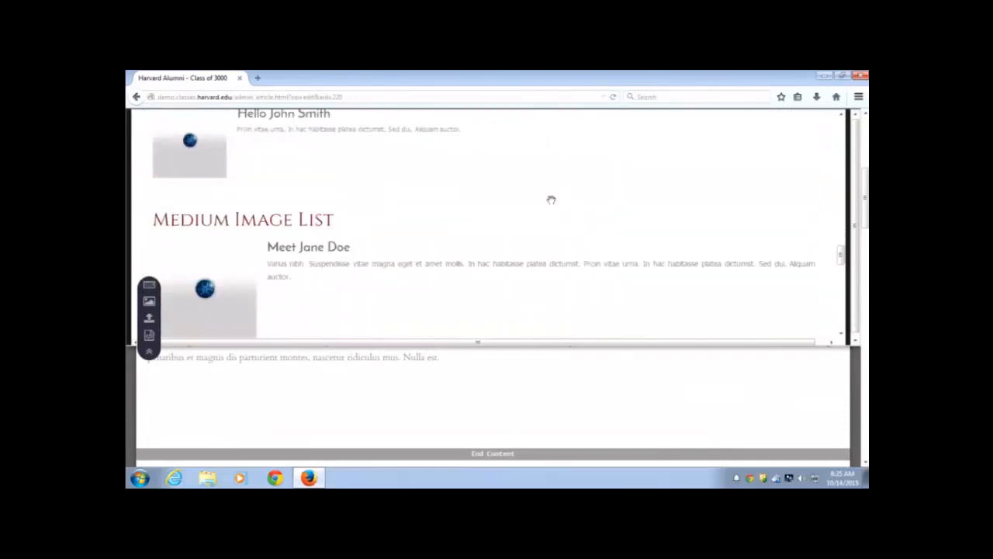
scroll(549, 200, down, 1)
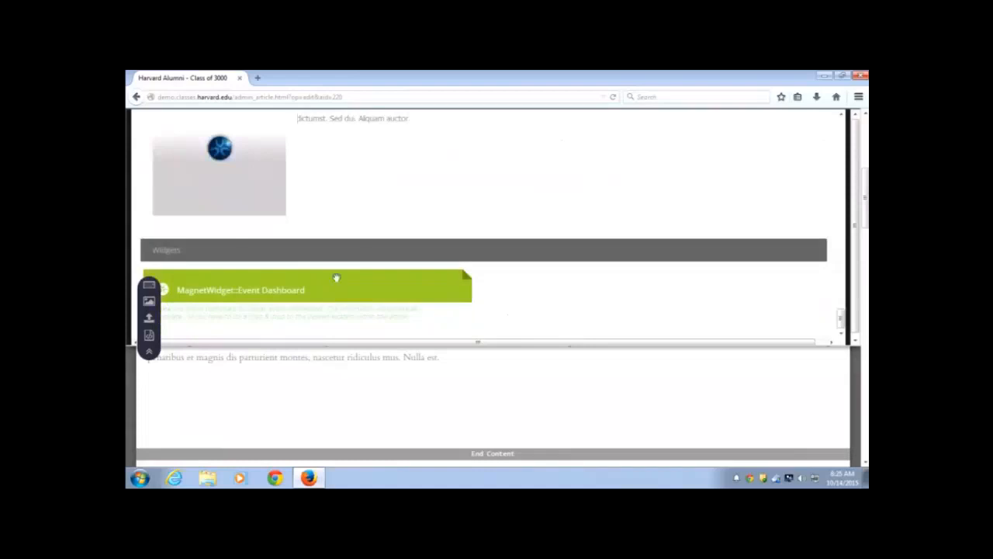
drag(337, 281, 349, 401)
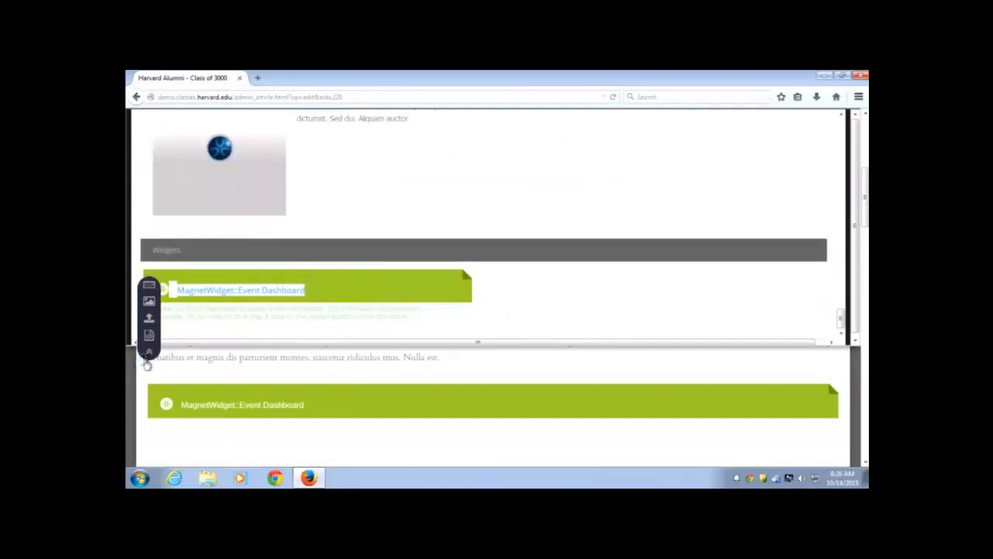
click(147, 354)
scroll(146, 354, down, 2)
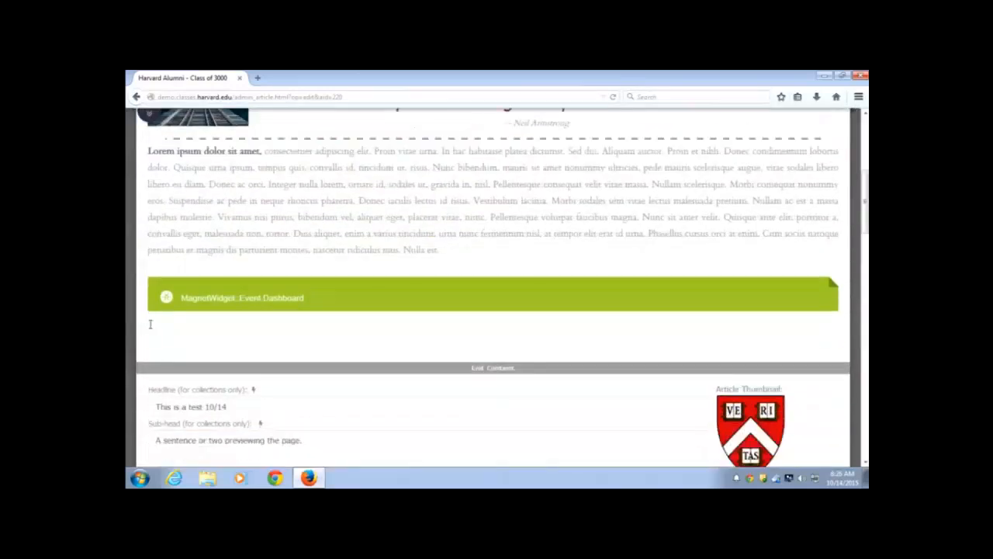
scroll(389, 277, up, 2)
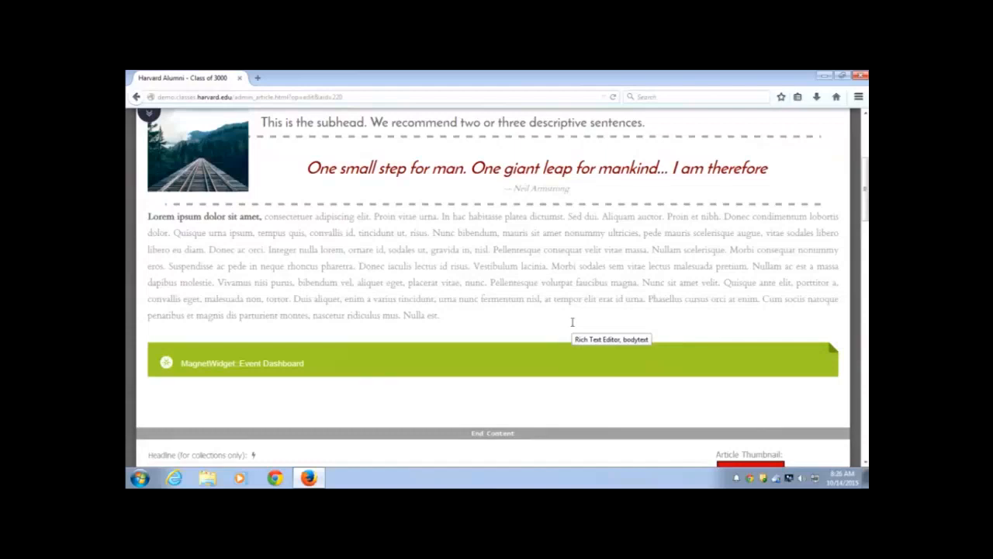
Publish the edited article 220 with its Event Dashboard widget
scroll(550, 287, down, 1)
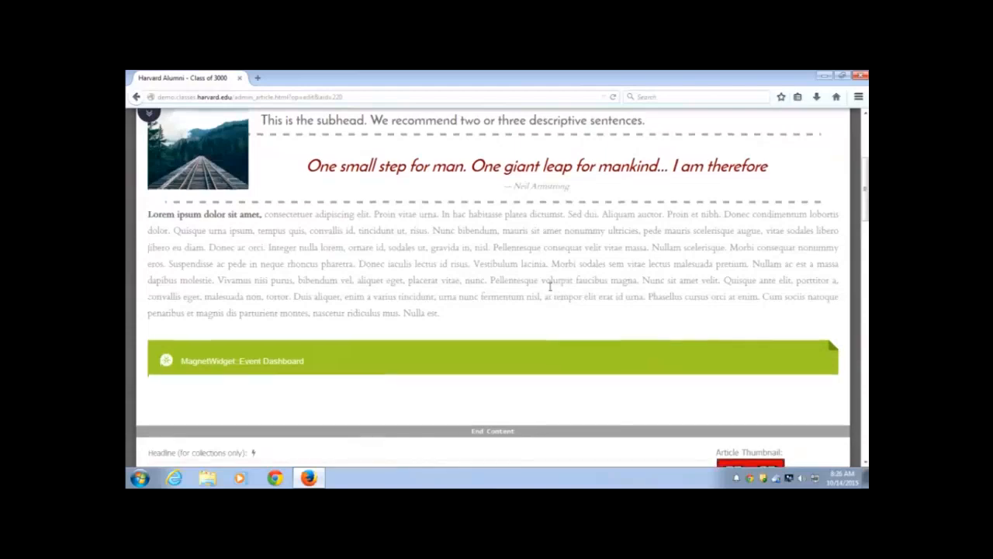
scroll(550, 286, down, 15)
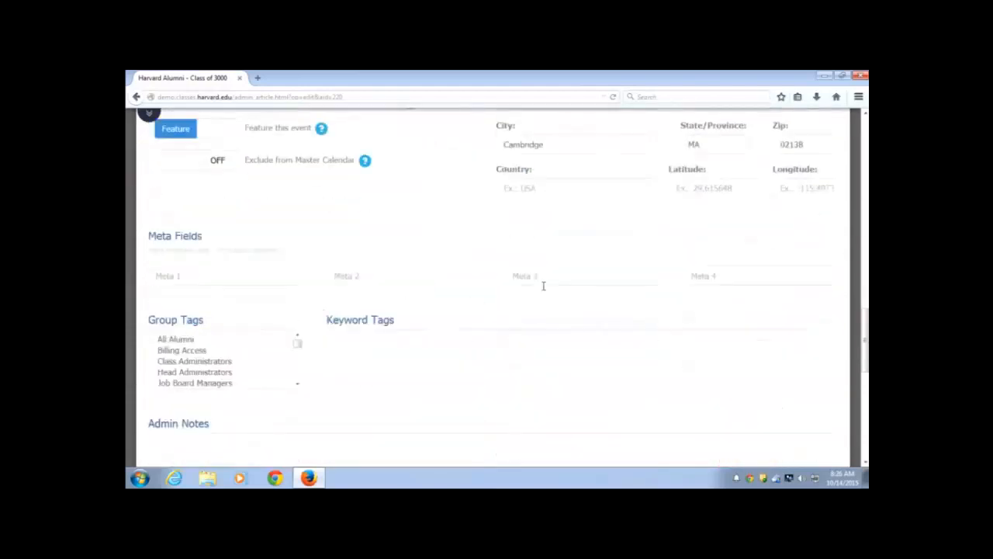
scroll(544, 286, down, 5)
click(533, 264)
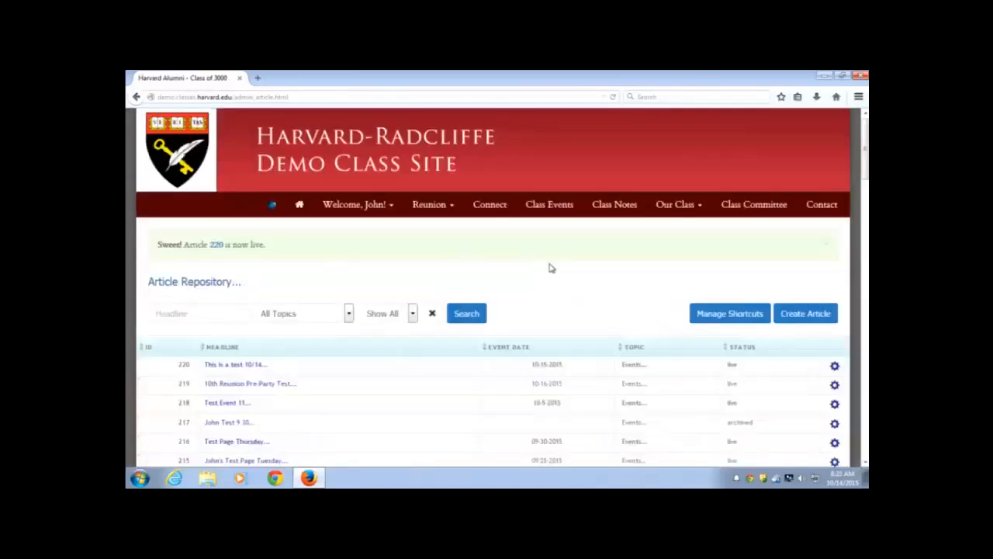
Restrict viewing of article 220 to group 1002 and save the restriction
scroll(549, 268, down, 2)
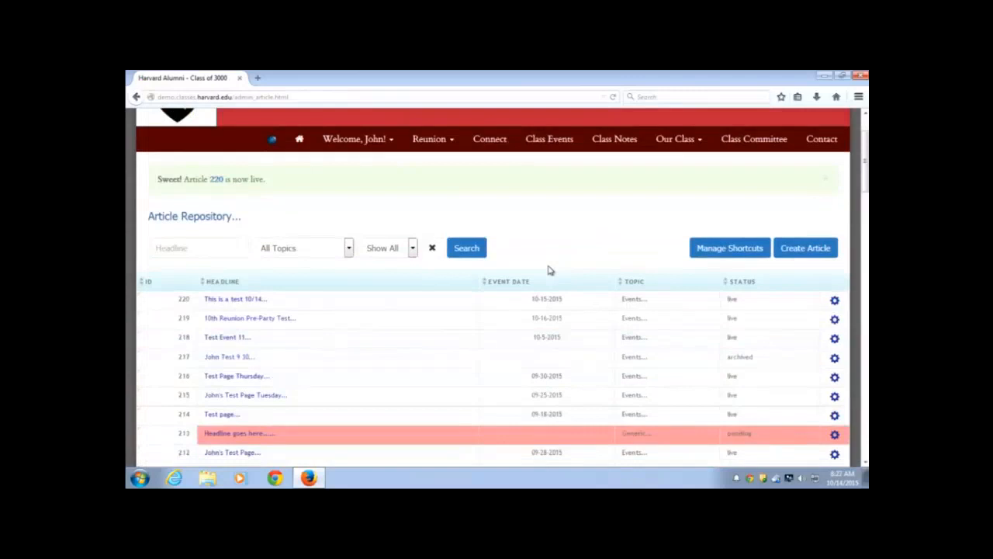
scroll(611, 281, down, 1)
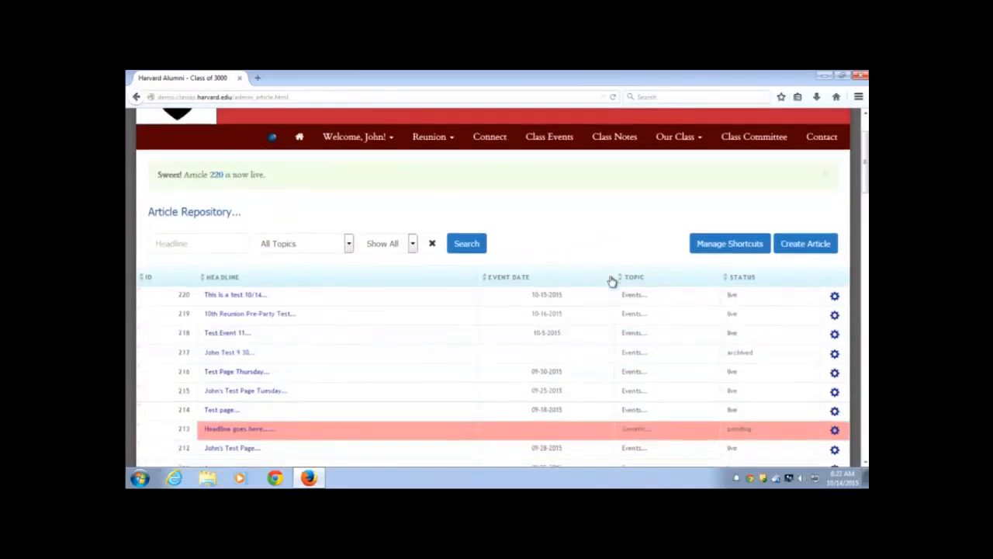
scroll(617, 275, down, 2)
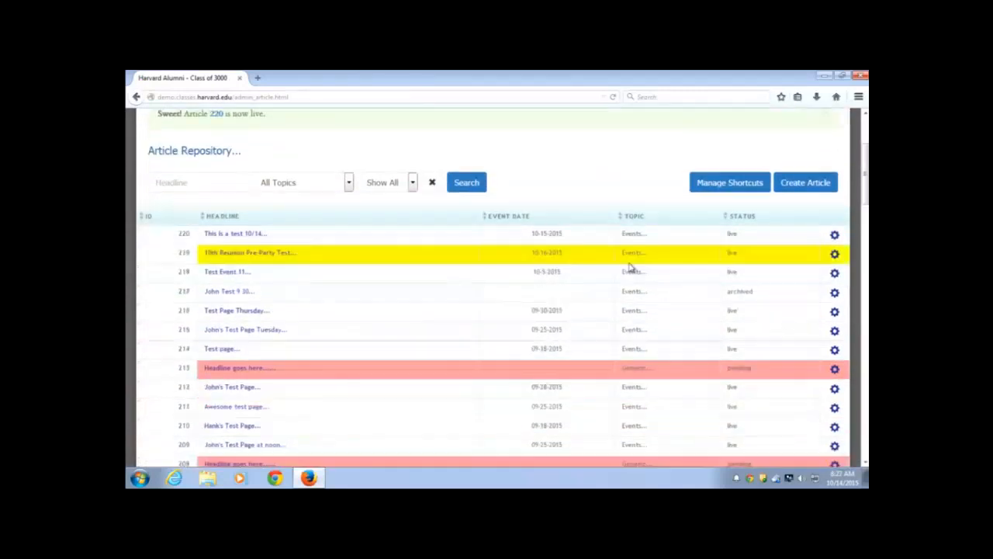
click(835, 236)
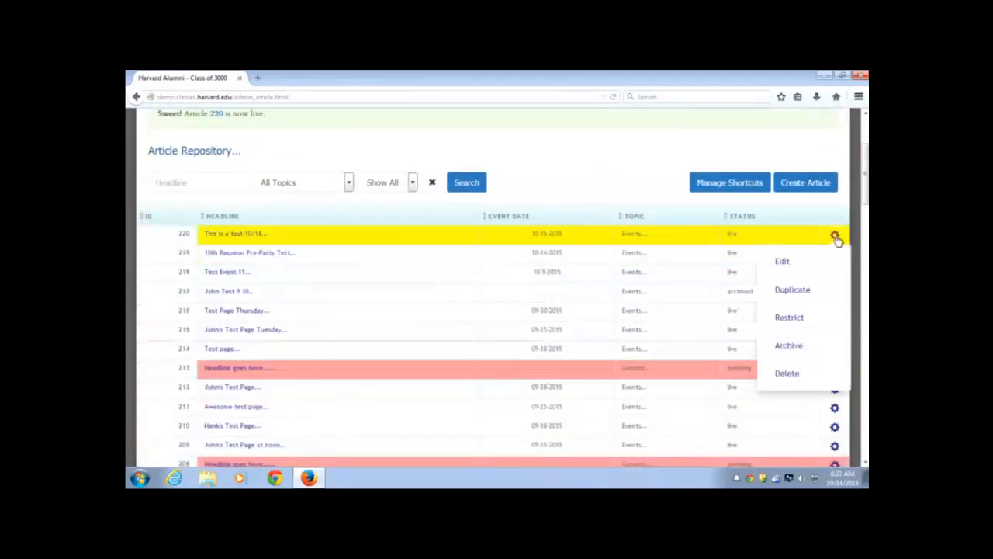
click(796, 318)
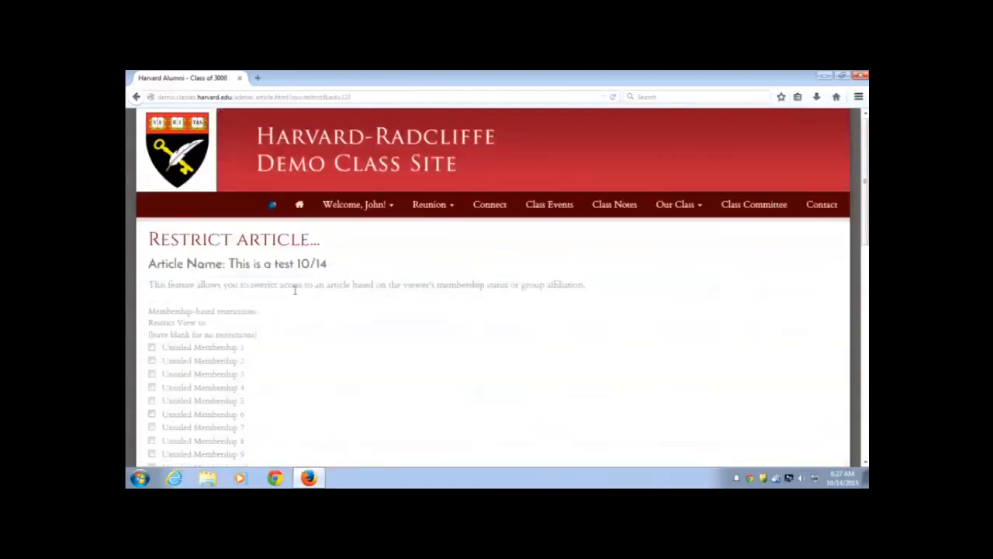
scroll(293, 287, down, 4)
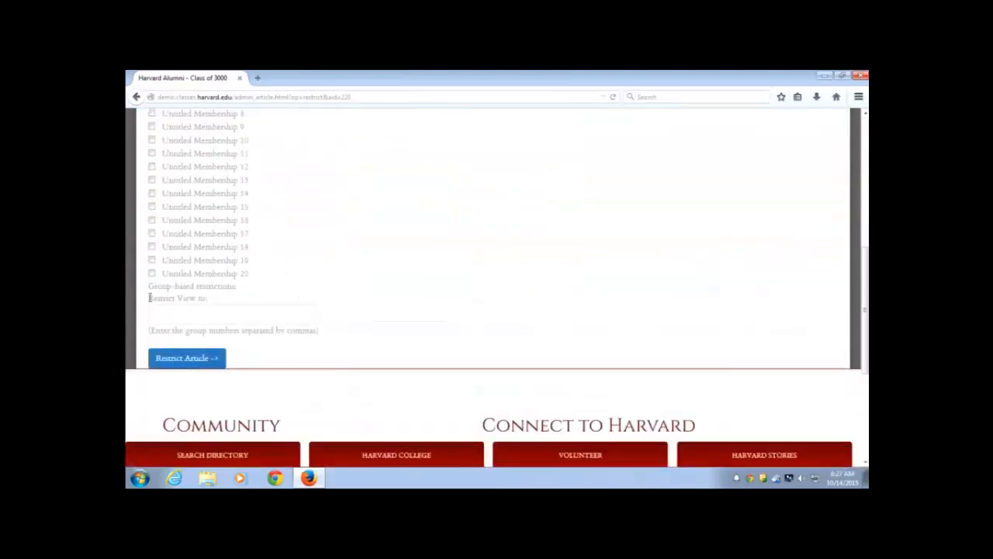
drag(149, 297, 229, 308)
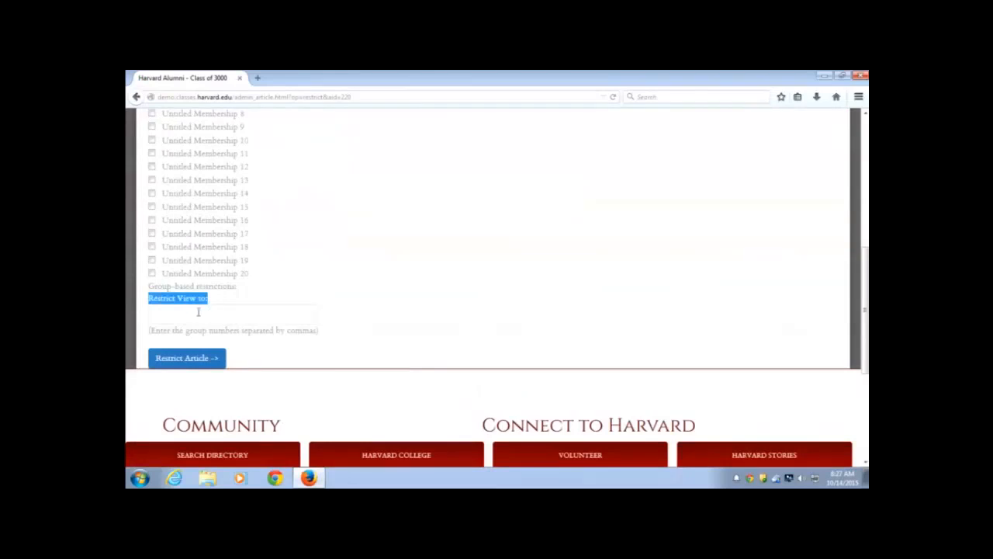
click(198, 311)
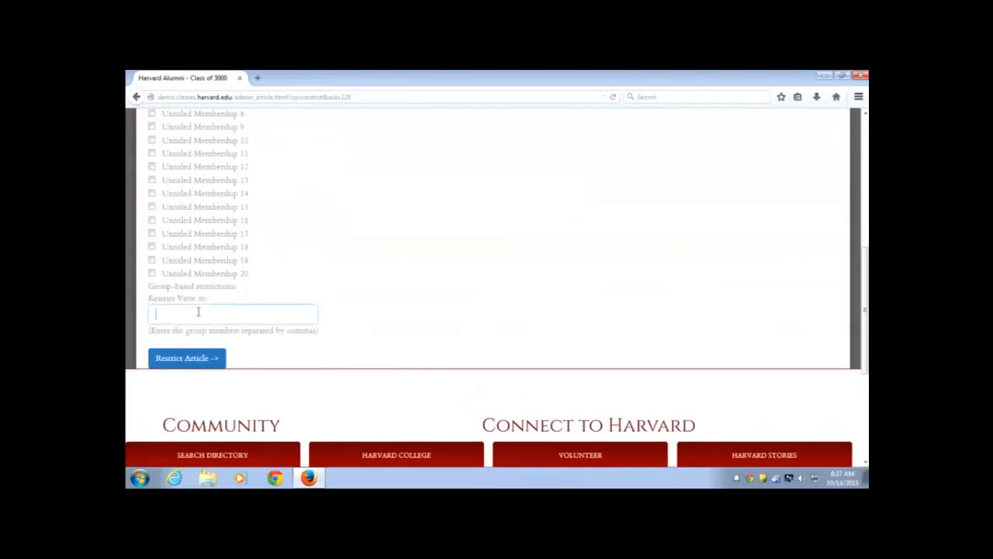
text(1002)
click(177, 361)
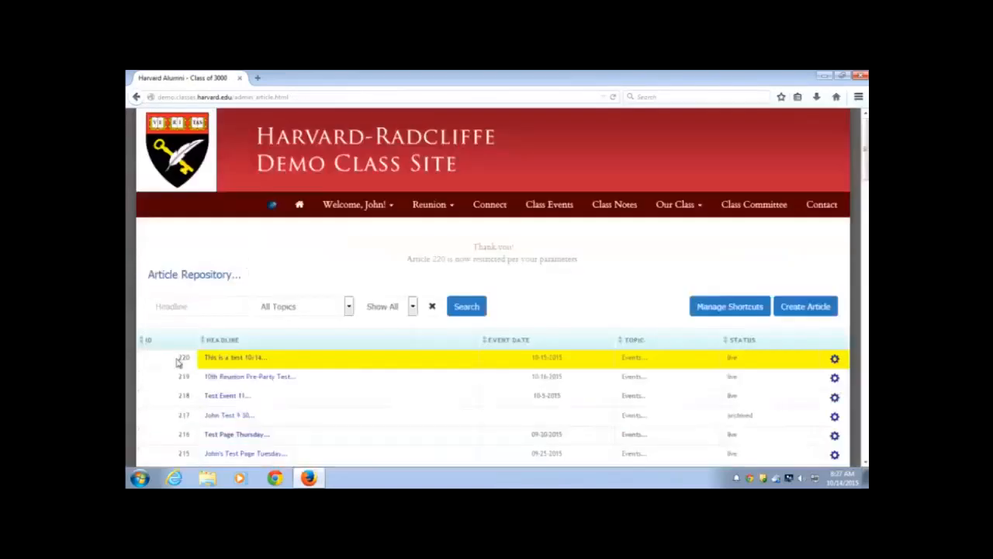
Clear group 1002 from article 220's Restrict View to field and save it unrestricted
scroll(412, 365, down, 2)
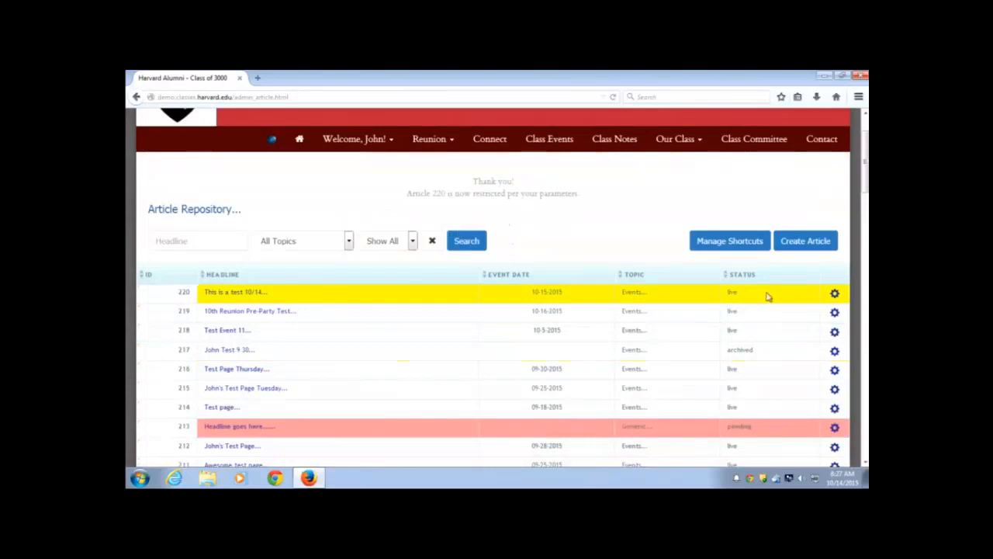
click(836, 295)
click(789, 377)
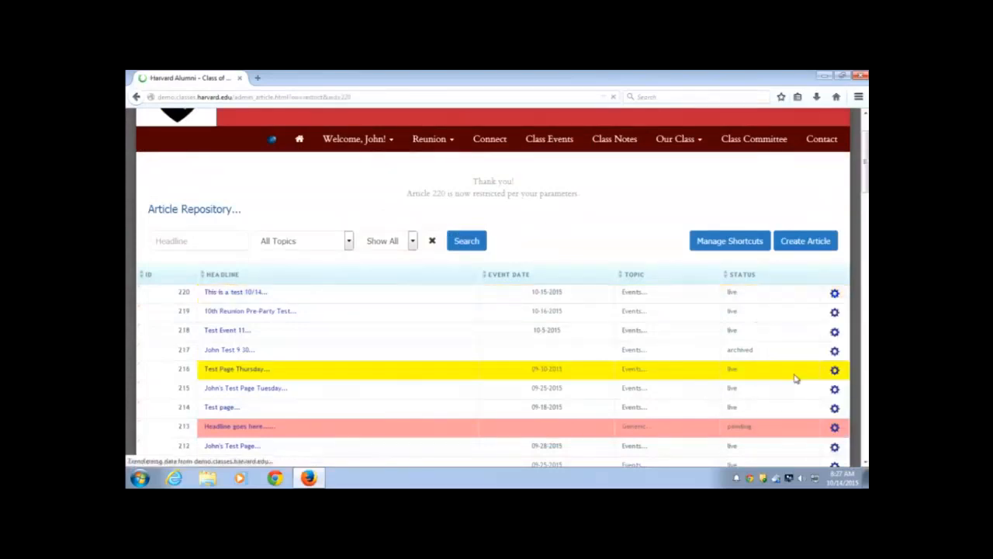
scroll(375, 306, down, 7)
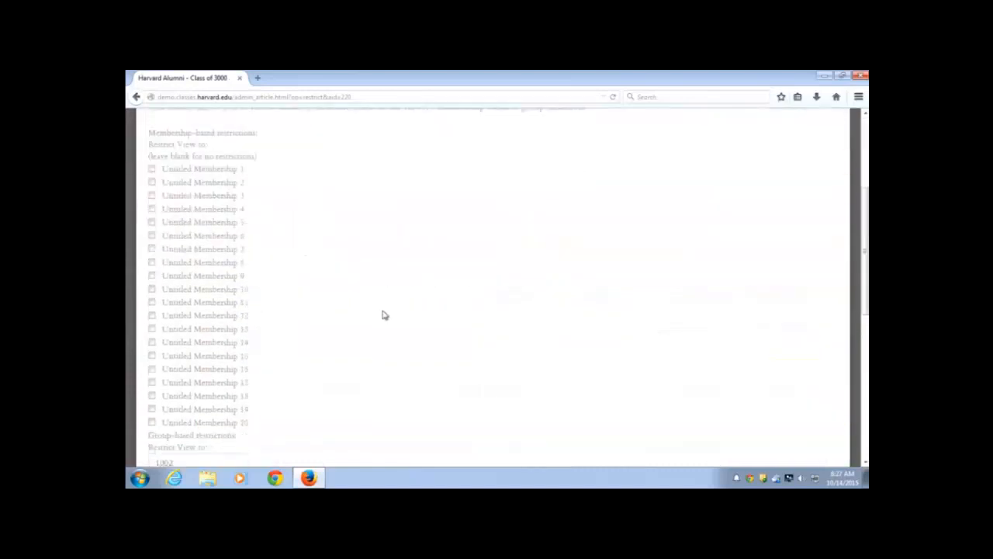
double_click(188, 314)
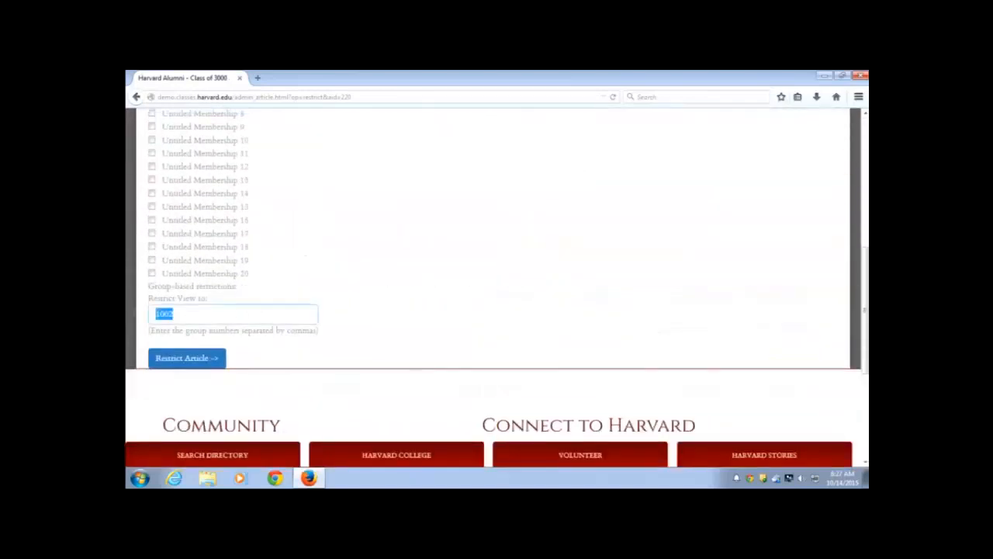
key(BackSpace)
click(191, 362)
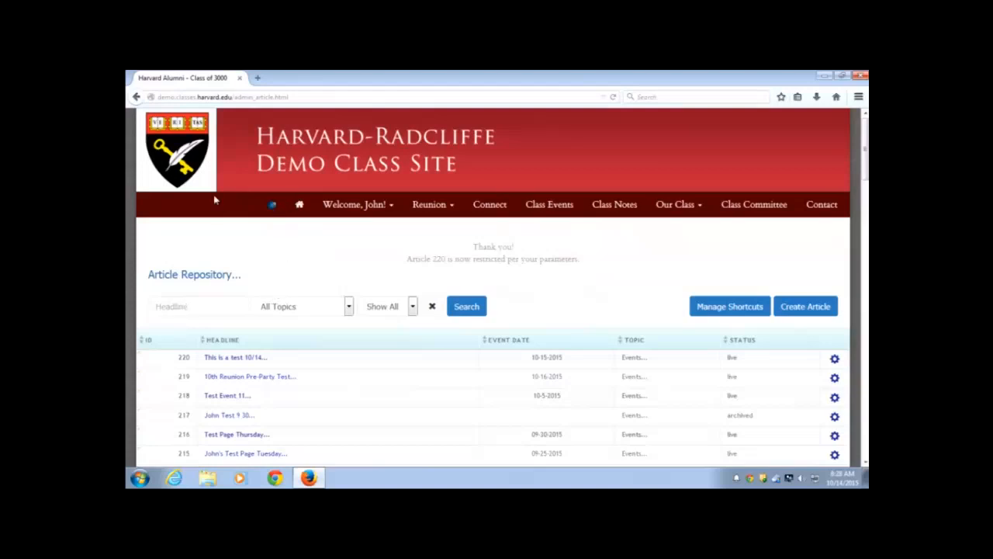
Open event 220's detail page from Manage Events in the admin menu
click(272, 206)
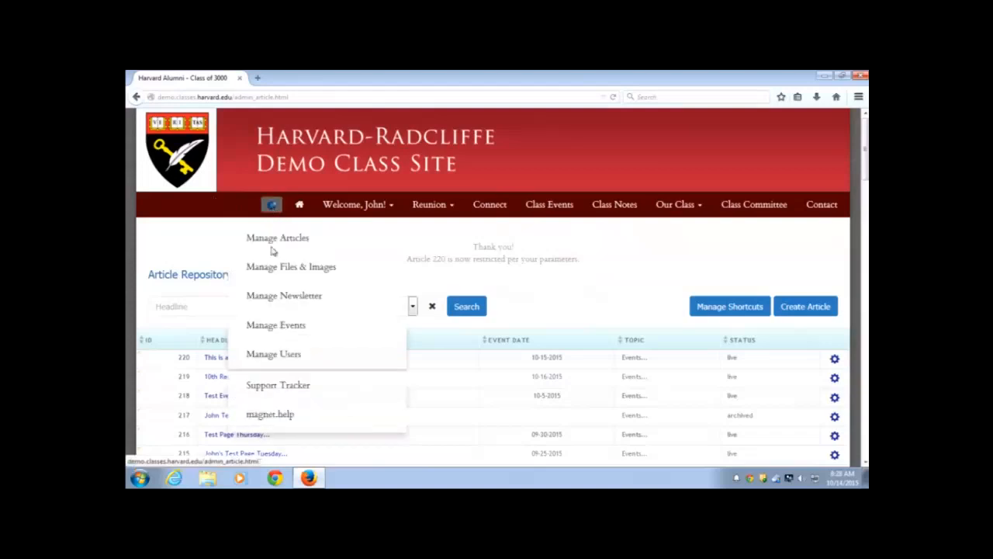
click(272, 327)
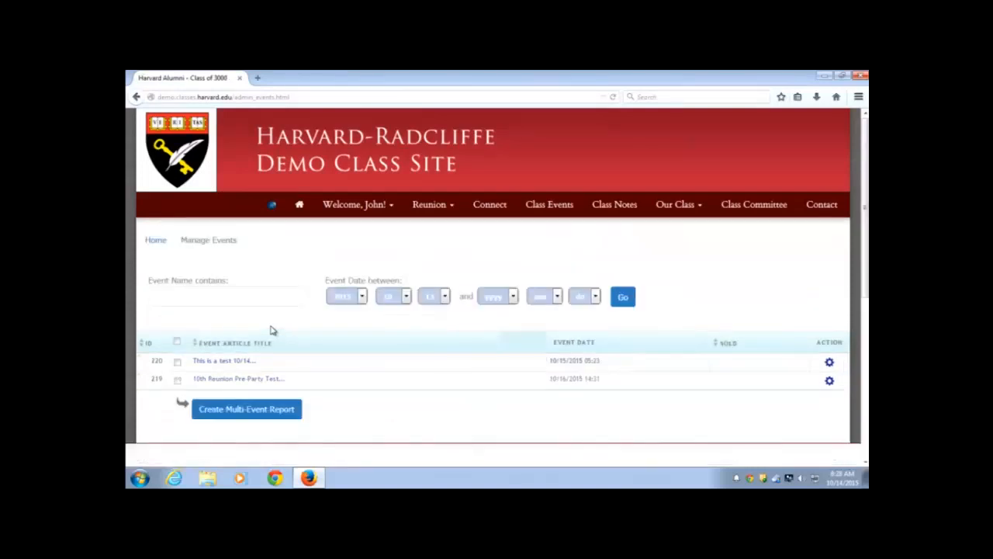
scroll(271, 353, down, 2)
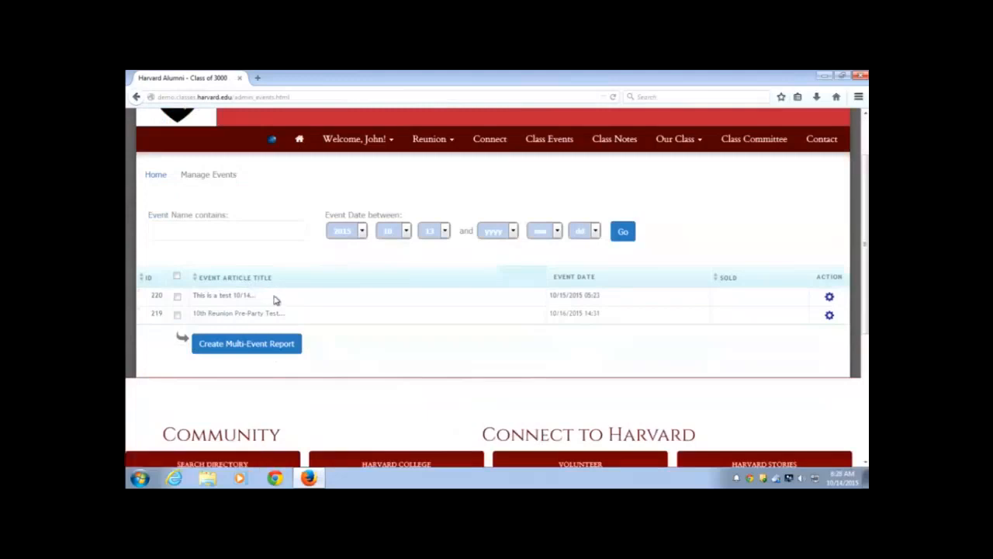
click(830, 300)
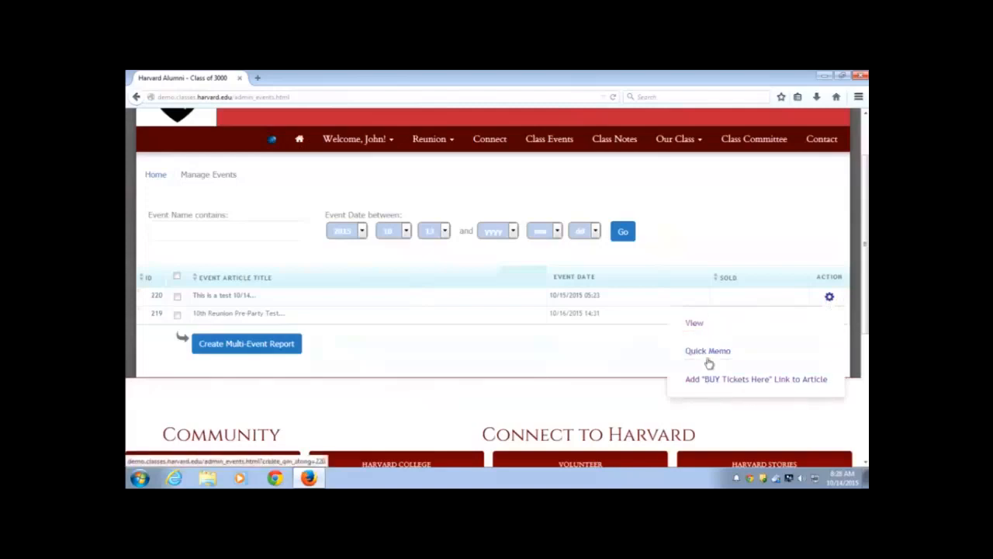
click(701, 330)
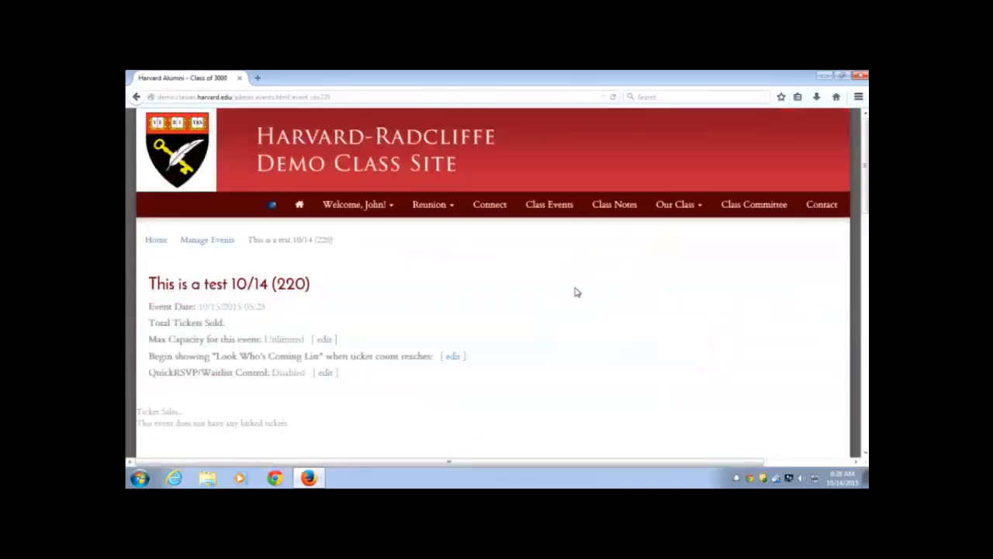
Review event 220's title, date, Max Capacity, Look Who's Coming and QuickRSVP settings, then edit capacity
scroll(505, 314, down, 3)
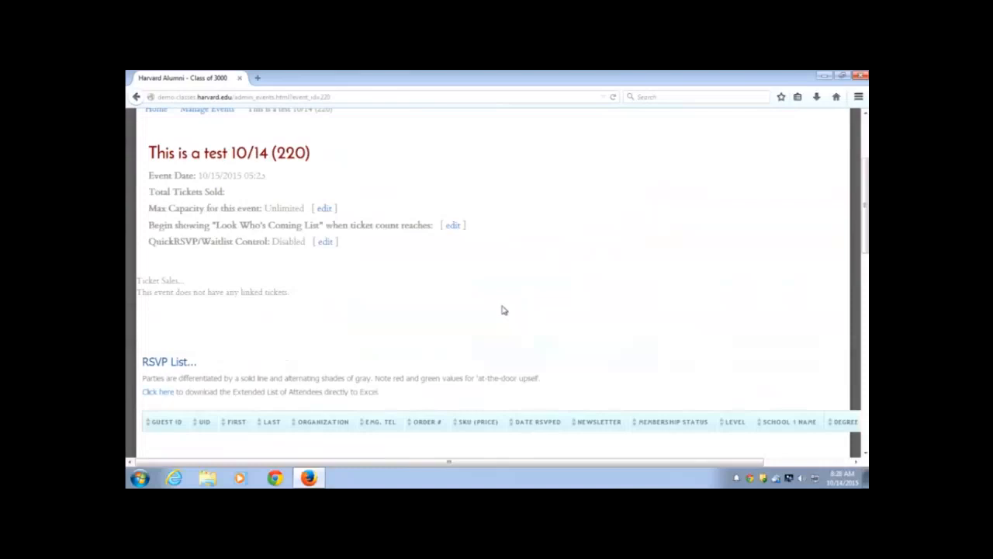
scroll(502, 311, down, 3)
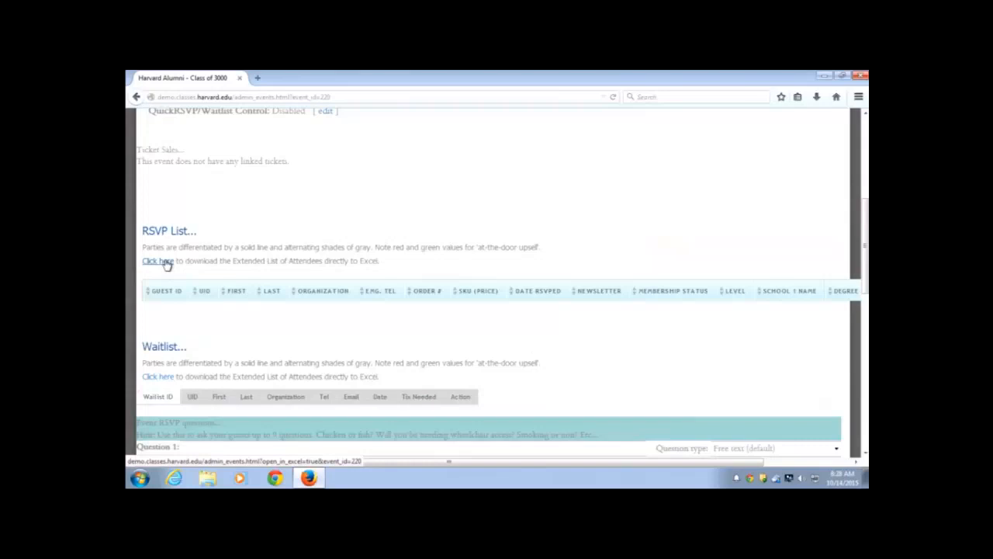
scroll(165, 264, up, 5)
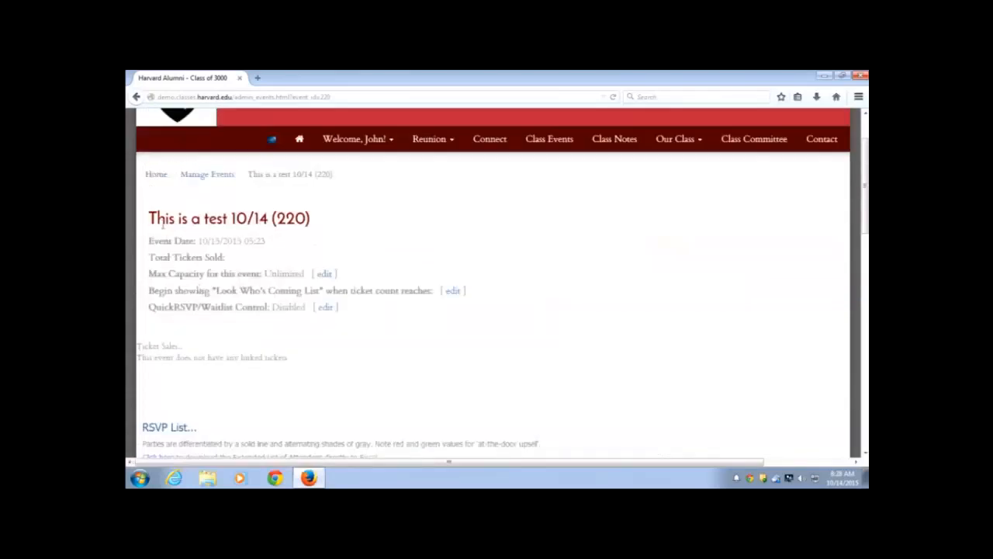
drag(149, 218, 328, 226)
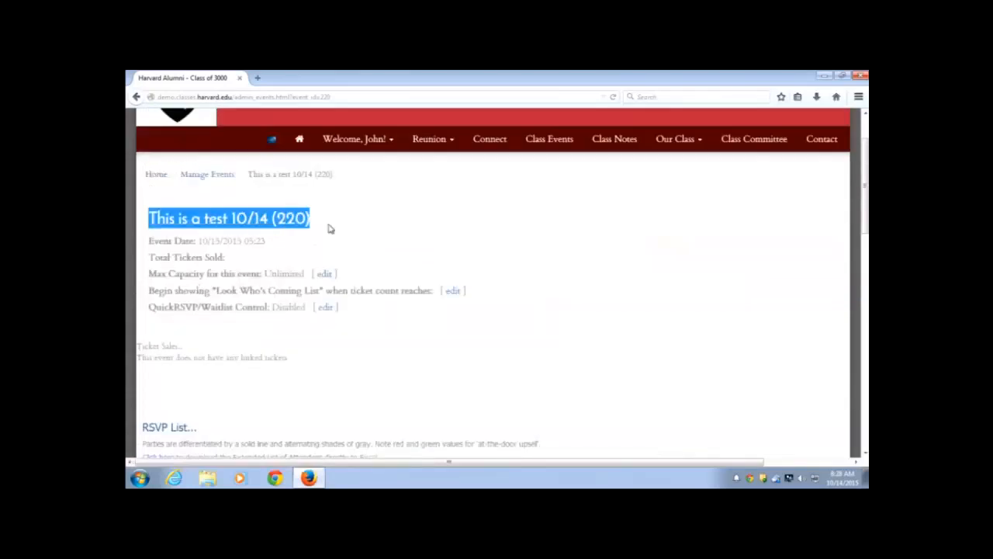
drag(149, 240, 270, 248)
click(262, 247)
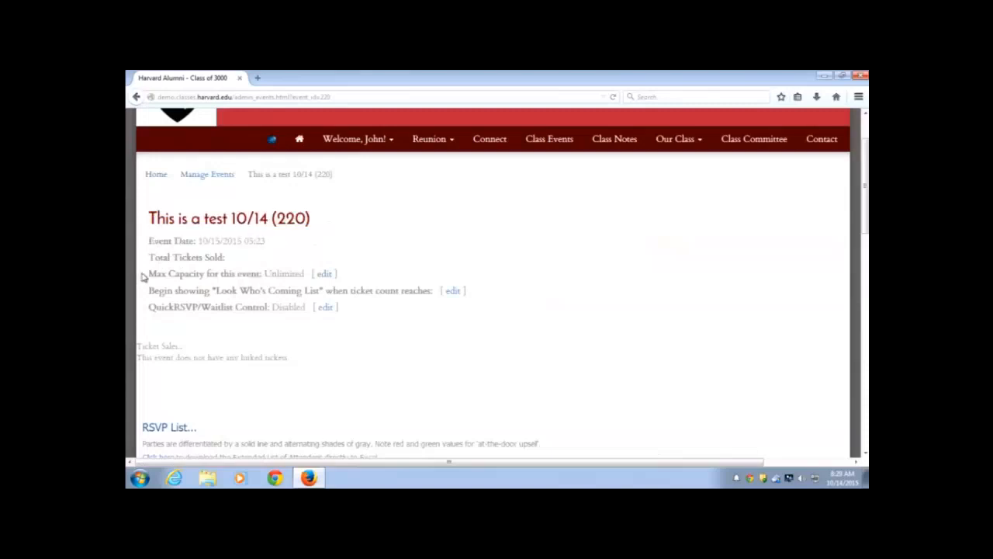
drag(150, 275, 236, 278)
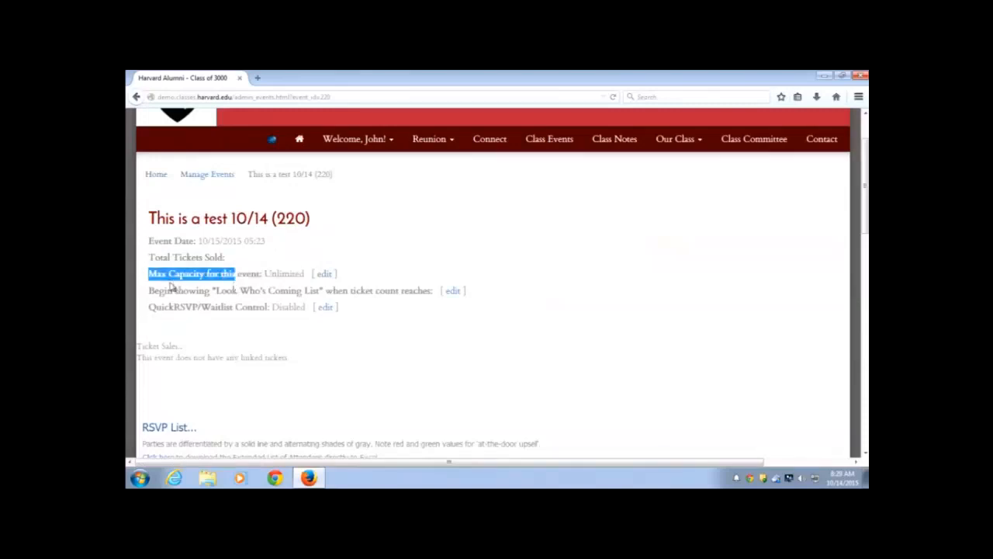
drag(158, 290, 324, 291)
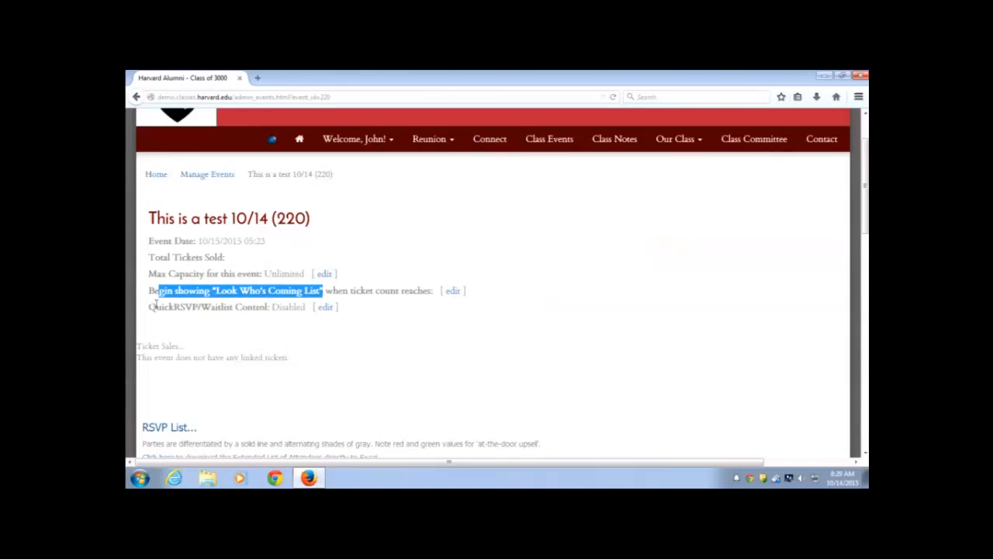
drag(154, 306, 256, 308)
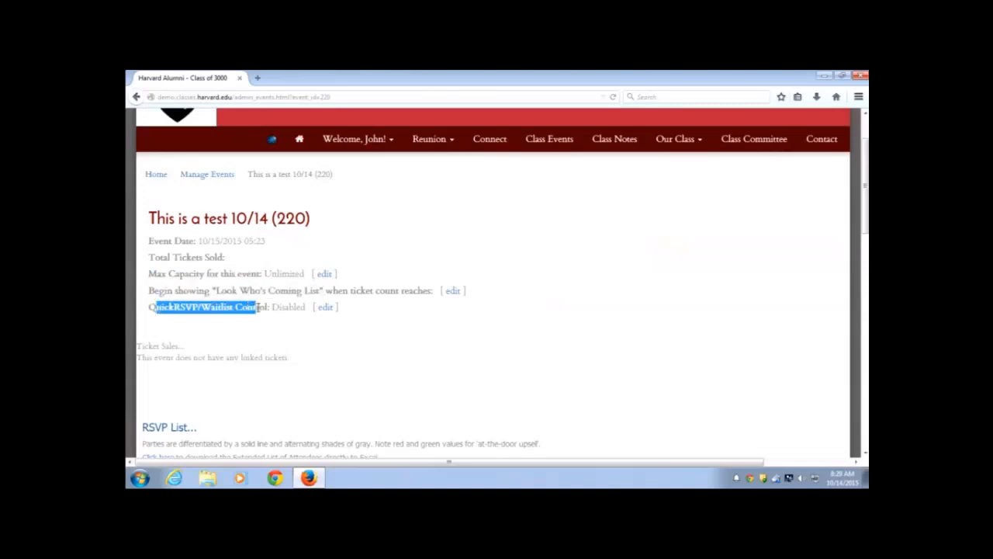
click(269, 264)
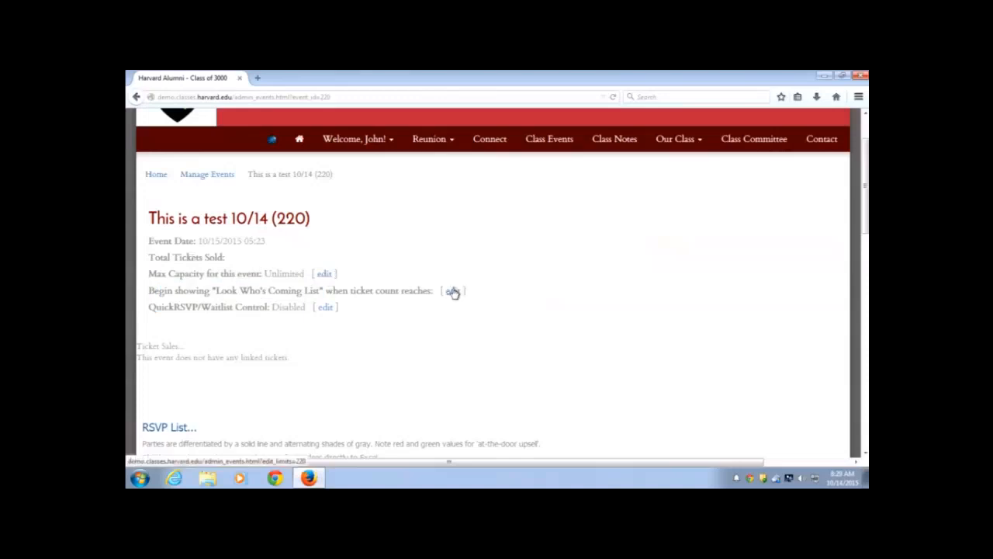
click(326, 275)
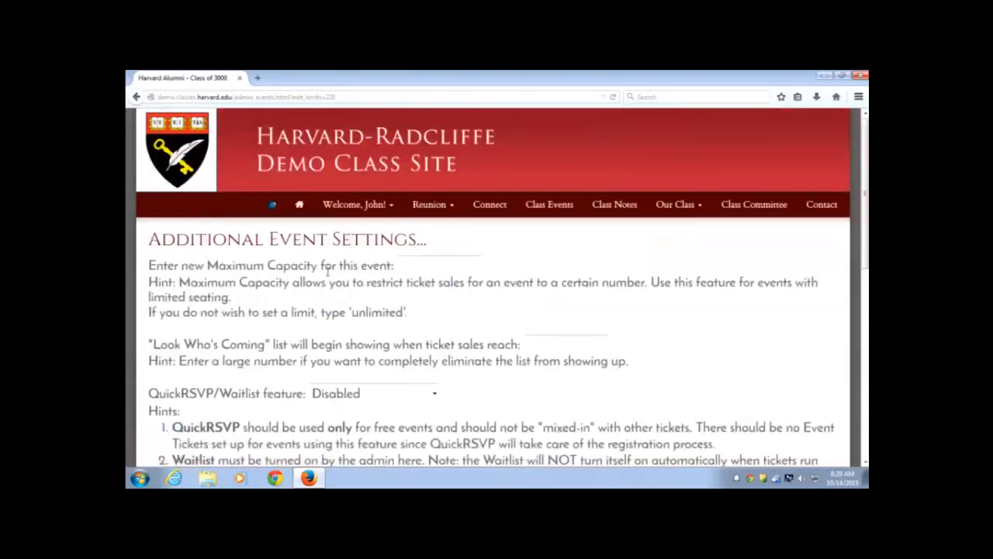
Enter a maximum capacity of 25 and a Look Who's Coming threshold of 100
scroll(327, 270, down, 2)
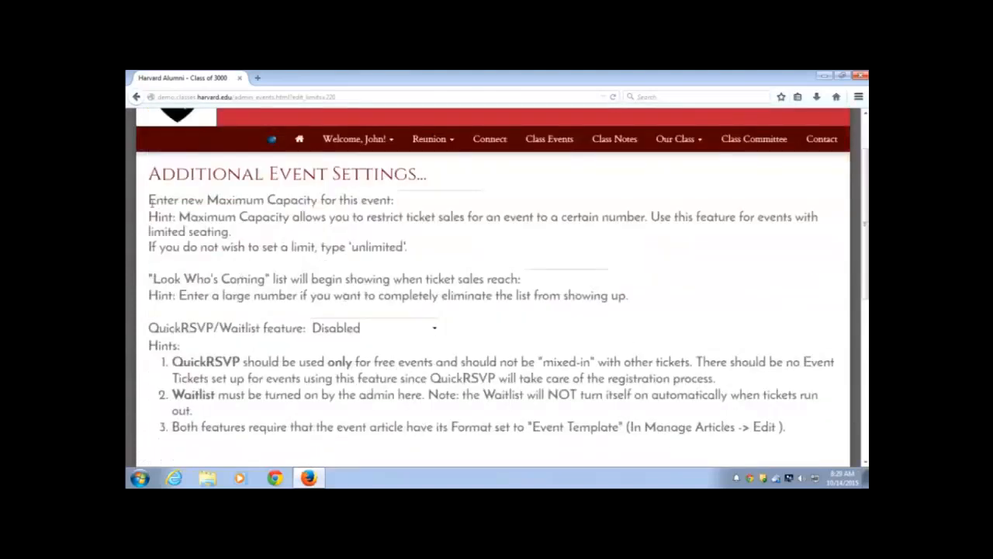
drag(149, 200, 366, 200)
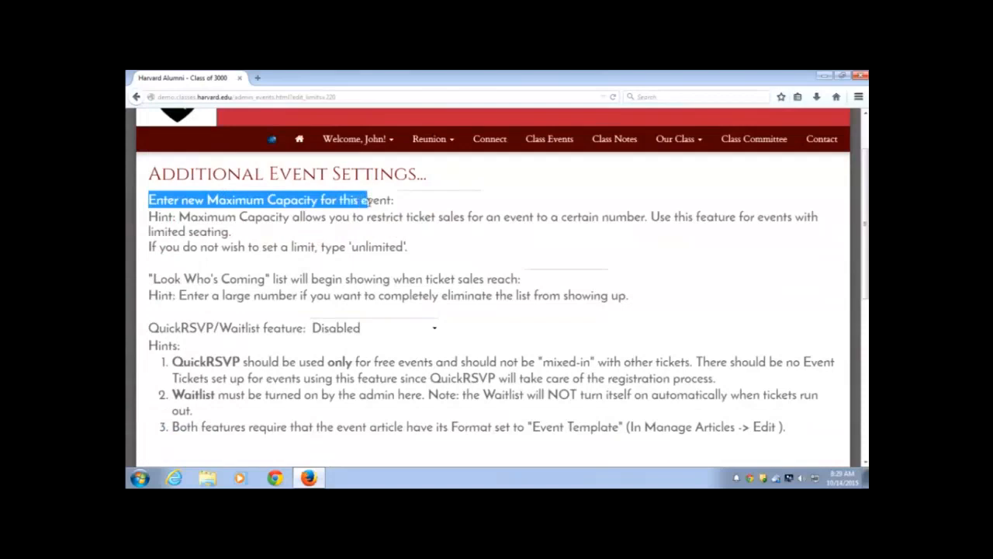
click(437, 195)
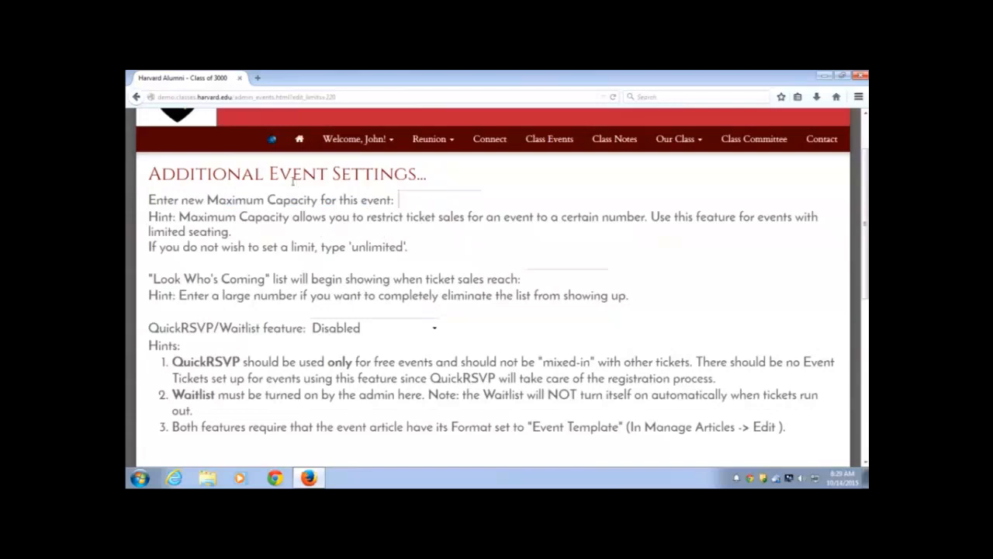
text(25)
drag(155, 279, 179, 279)
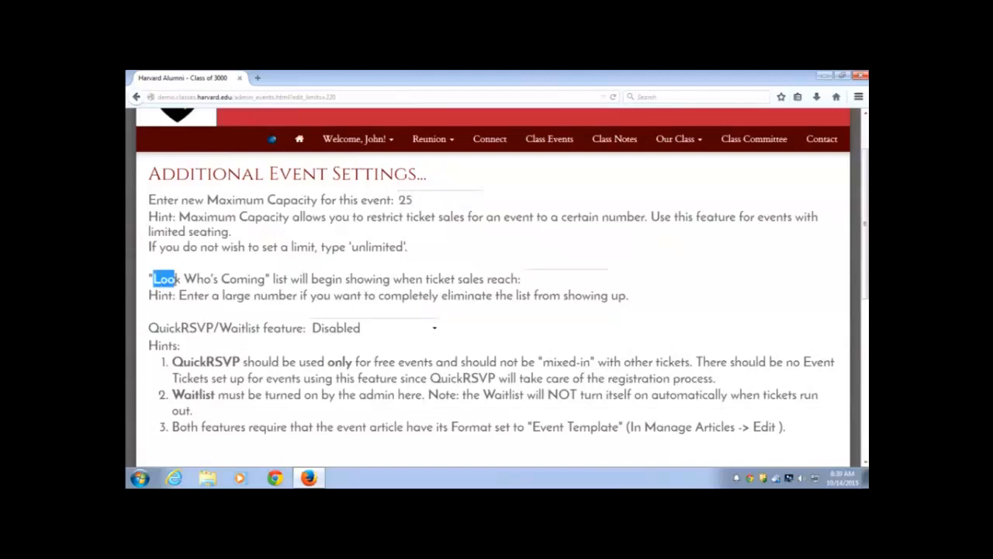
click(184, 280)
click(560, 281)
text(1)
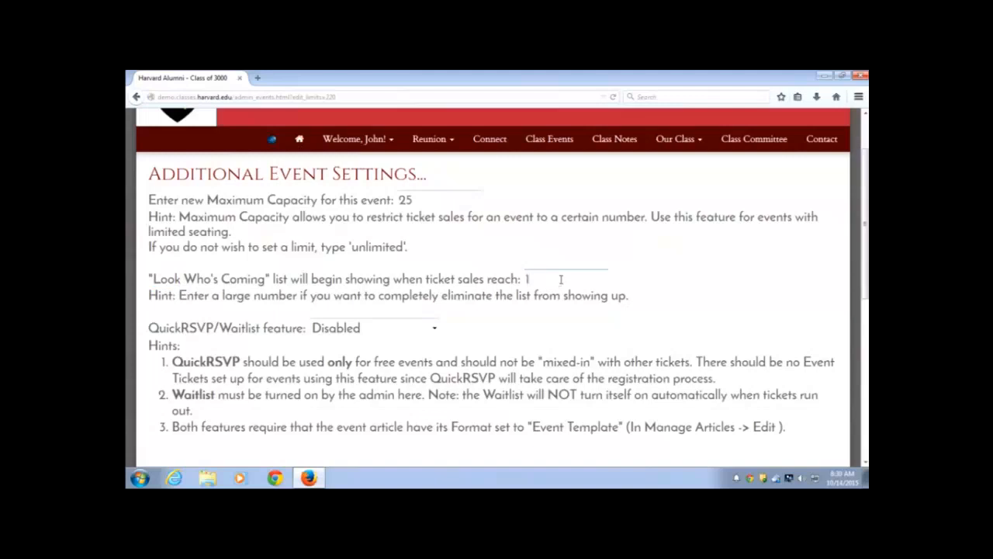
key(BackSpace)
text(100)
scroll(317, 287, down, 1)
scroll(316, 287, down, 1)
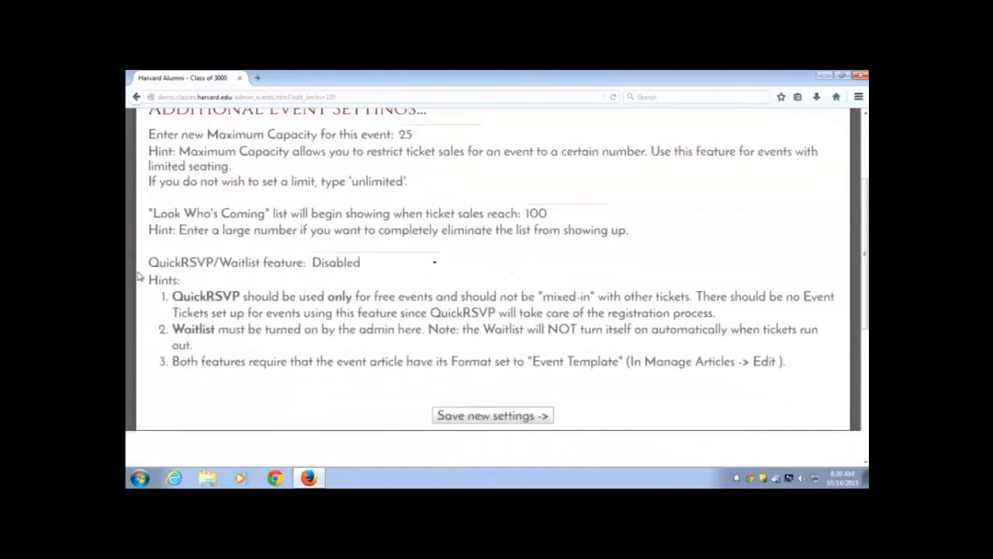
Set event 220's QuickRSVP/Waitlist feature to QuickRSVP Enabled
drag(158, 263, 288, 274)
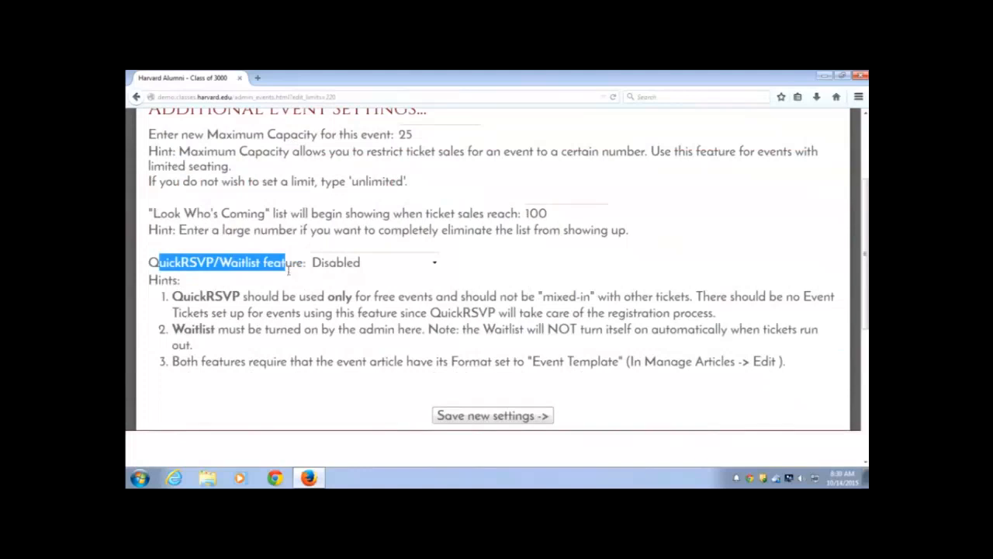
click(291, 266)
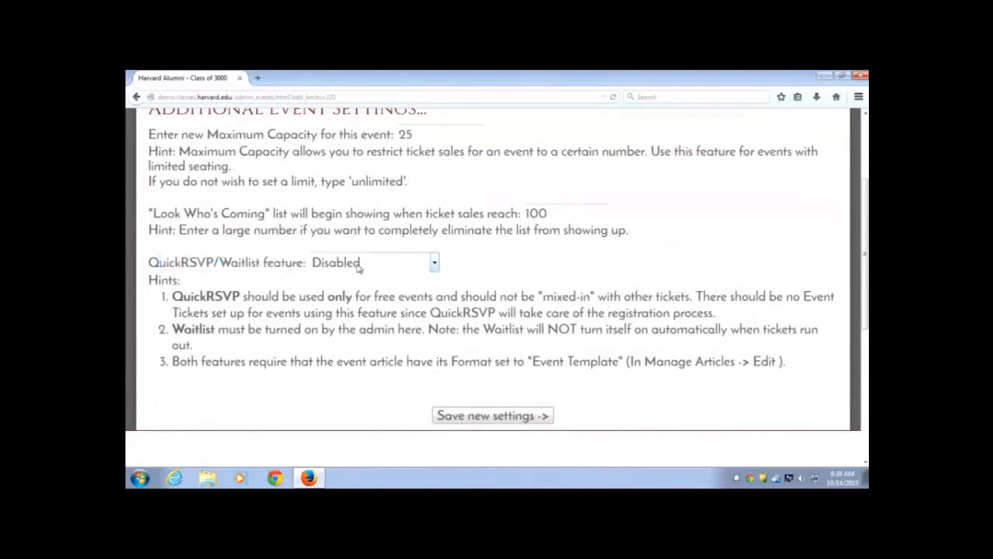
click(436, 264)
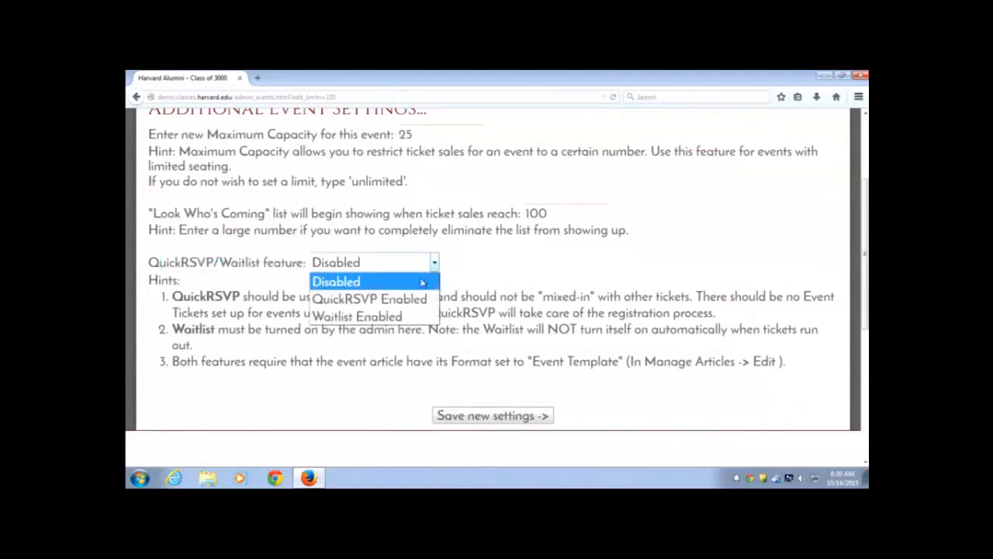
click(399, 301)
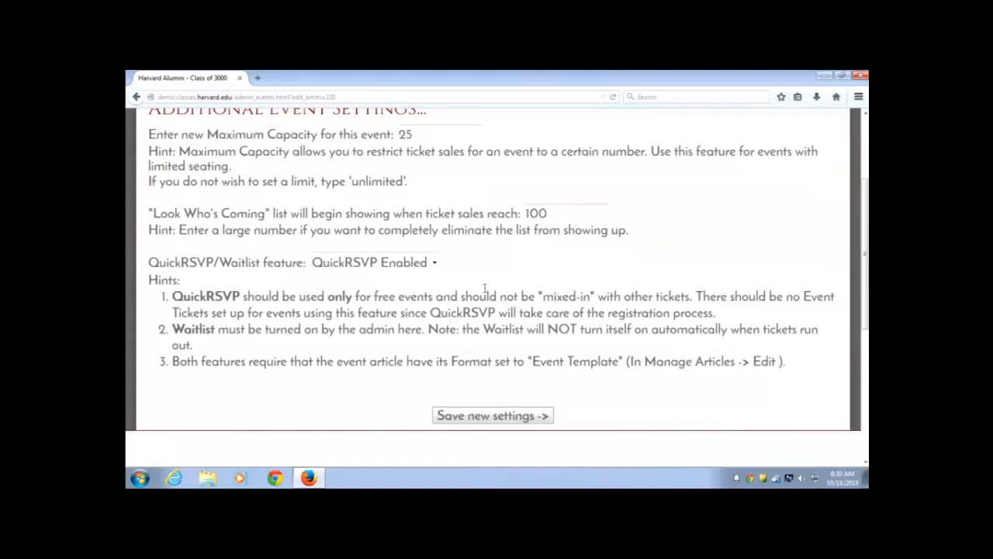
scroll(487, 289, down, 2)
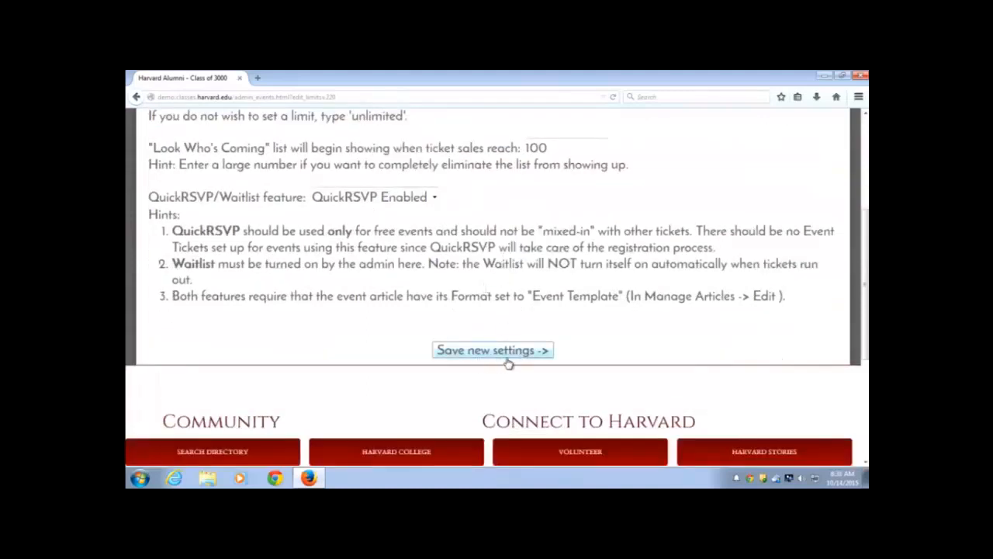
Save the new event settings and view 'This is a test 10/14' on the public Class Events page
click(492, 350)
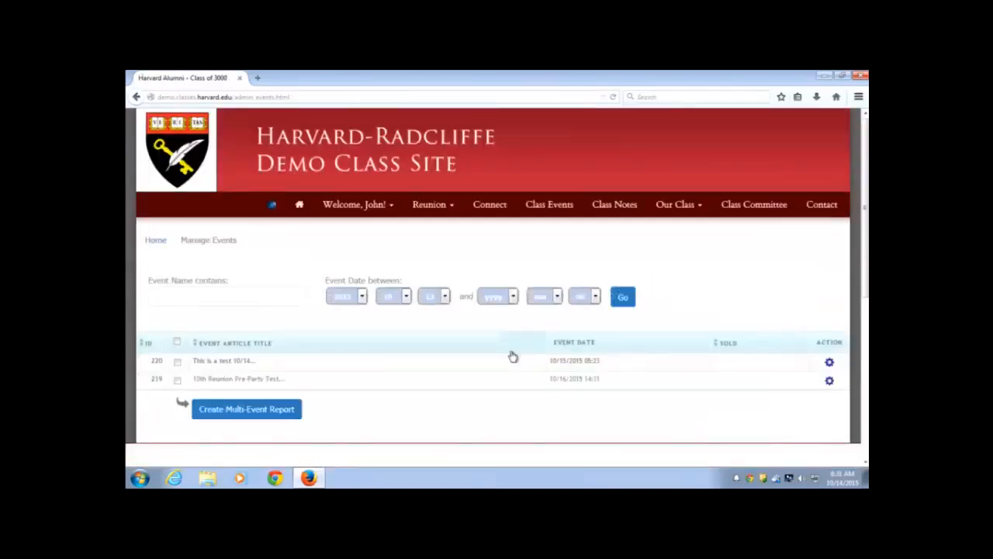
click(539, 208)
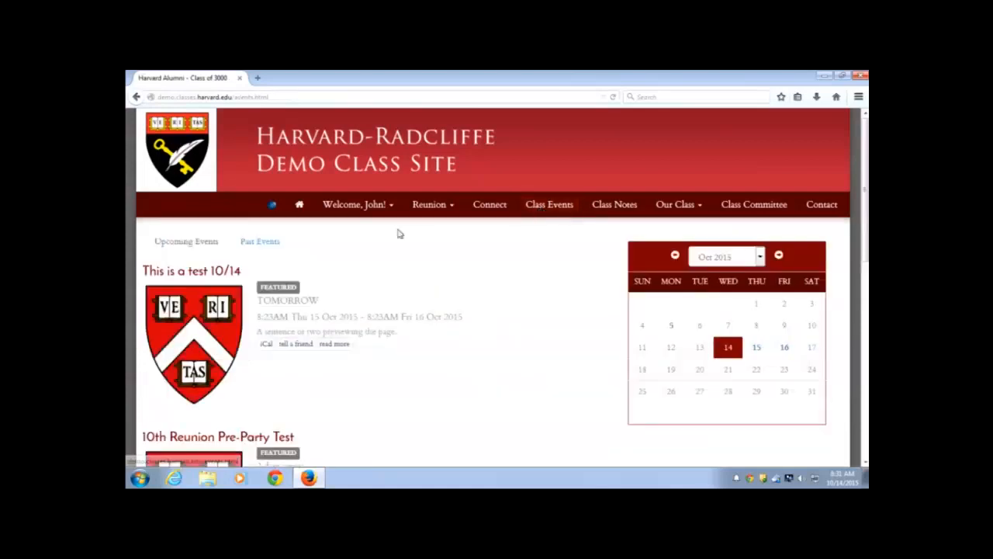
scroll(216, 276, down, 2)
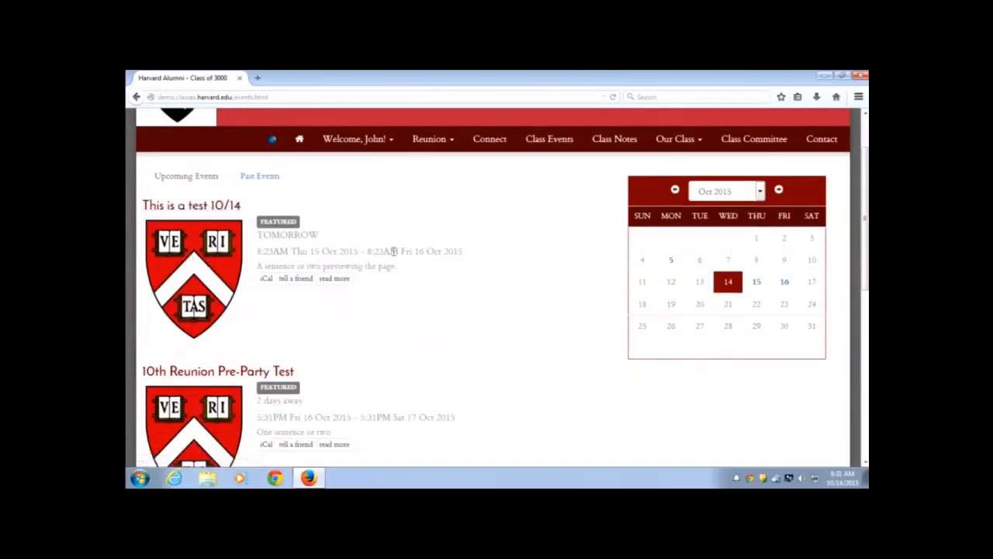
Open the 'This is a test 10/14' event article and review its 10/15/15 8:23am timing, HAA venue and map
click(221, 247)
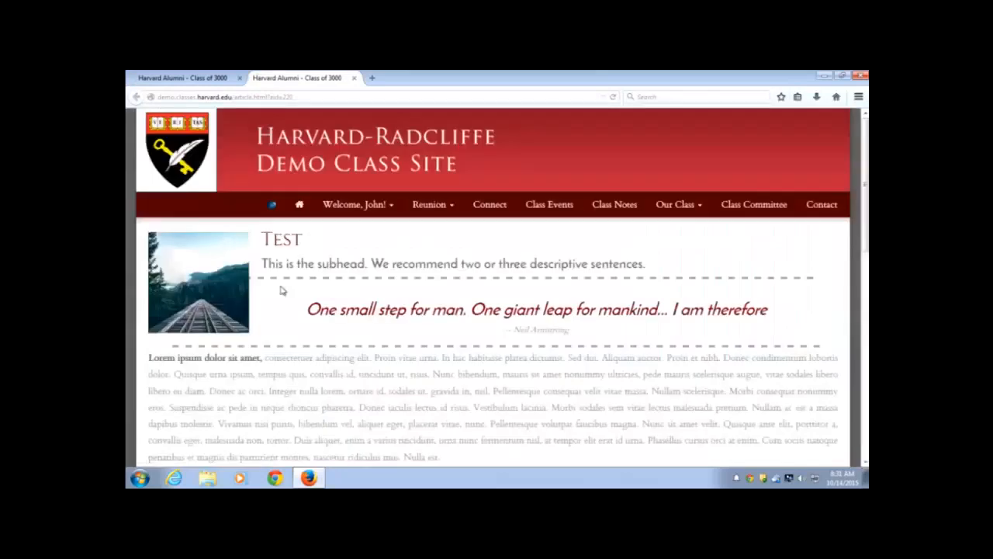
scroll(405, 332, down, 3)
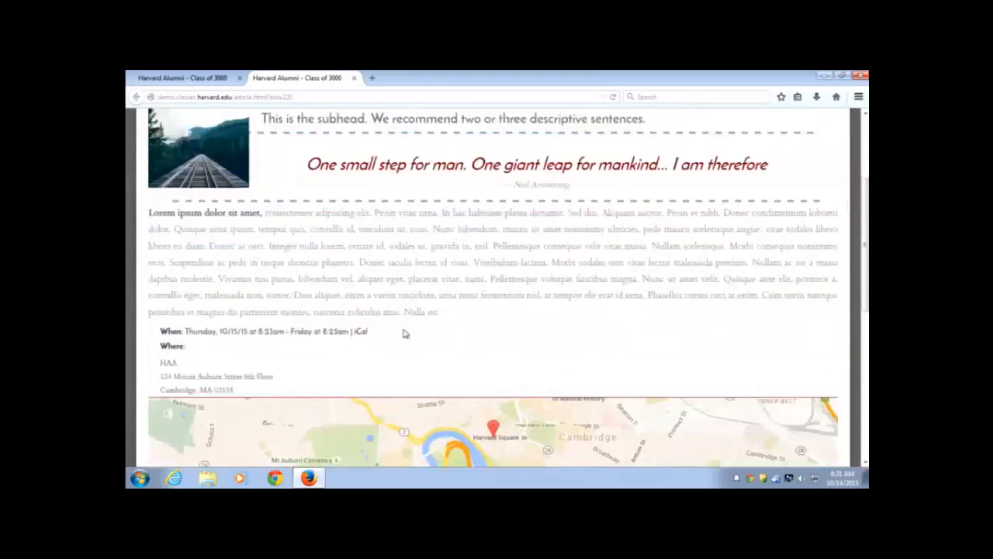
scroll(404, 333, down, 3)
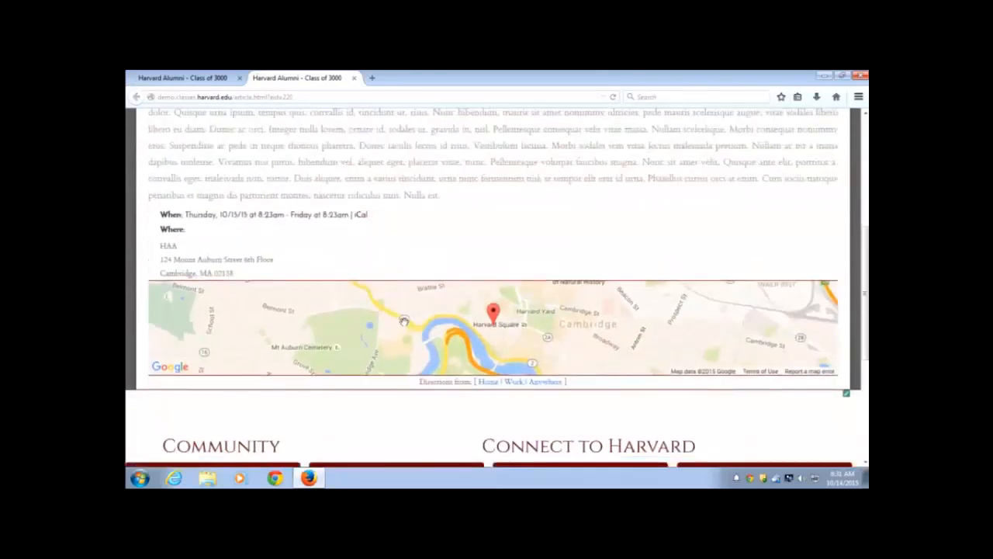
scroll(404, 321, down, 1)
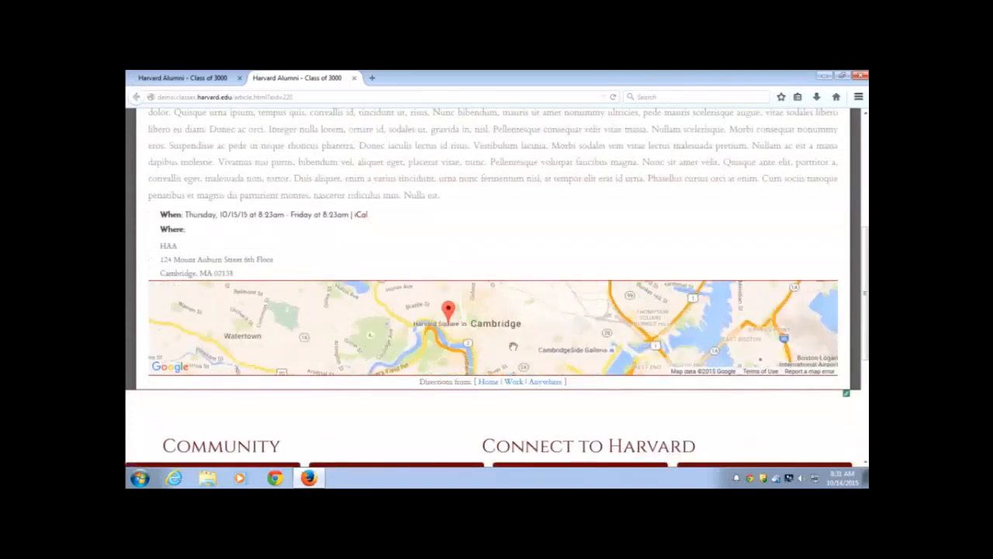
scroll(472, 351, down, 1)
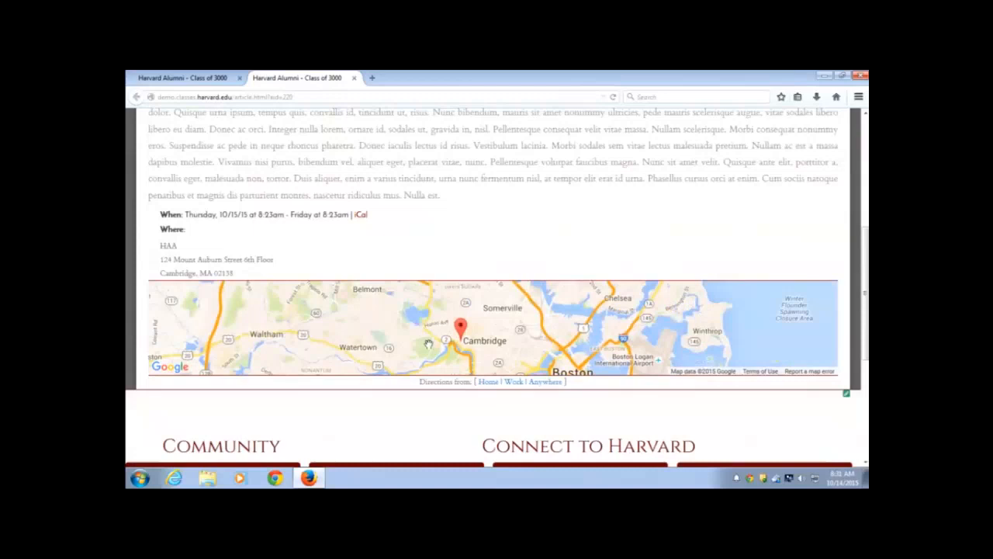
scroll(433, 365, up, 1)
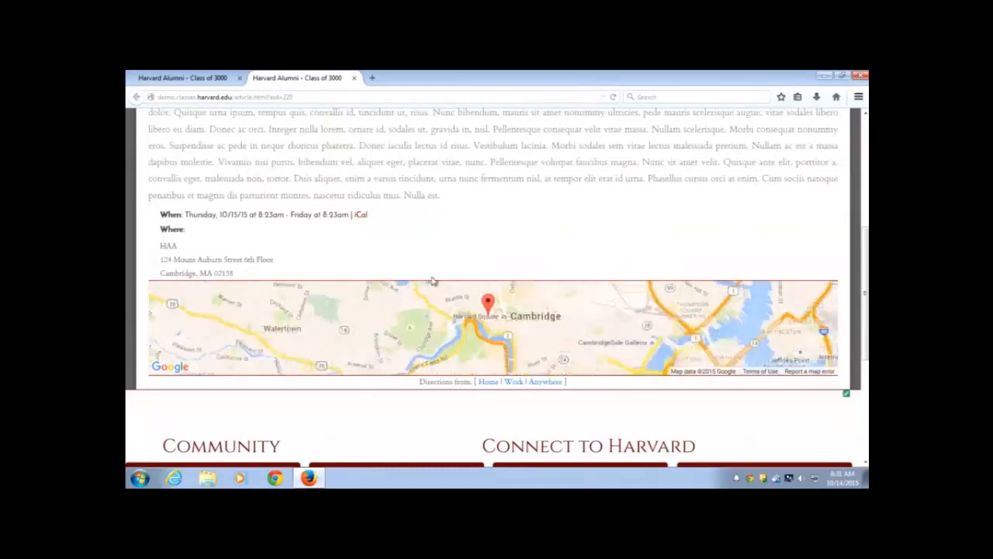
scroll(413, 243, down, 2)
scroll(411, 236, up, 2)
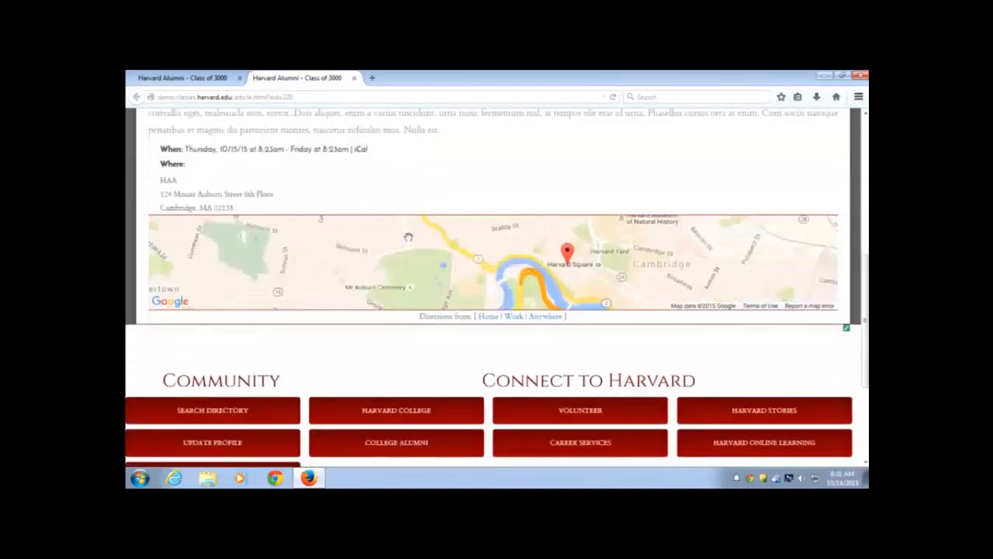
scroll(403, 139, up, 4)
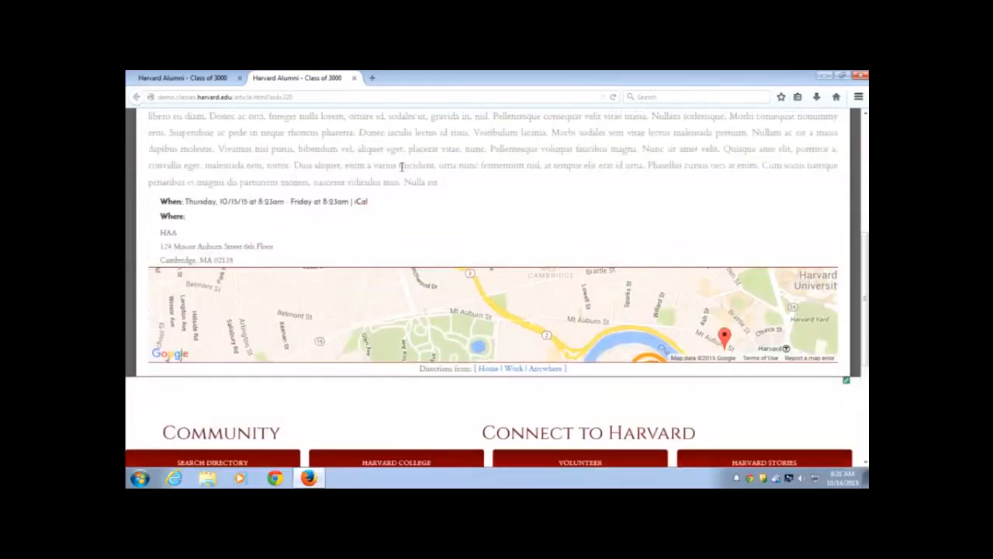
scroll(395, 182, up, 3)
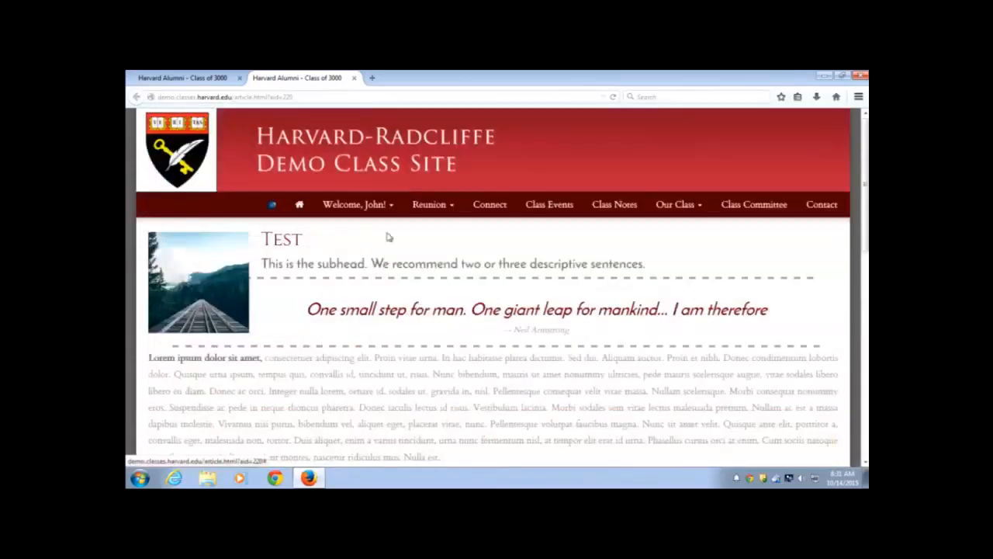
scroll(375, 385, down, 1)
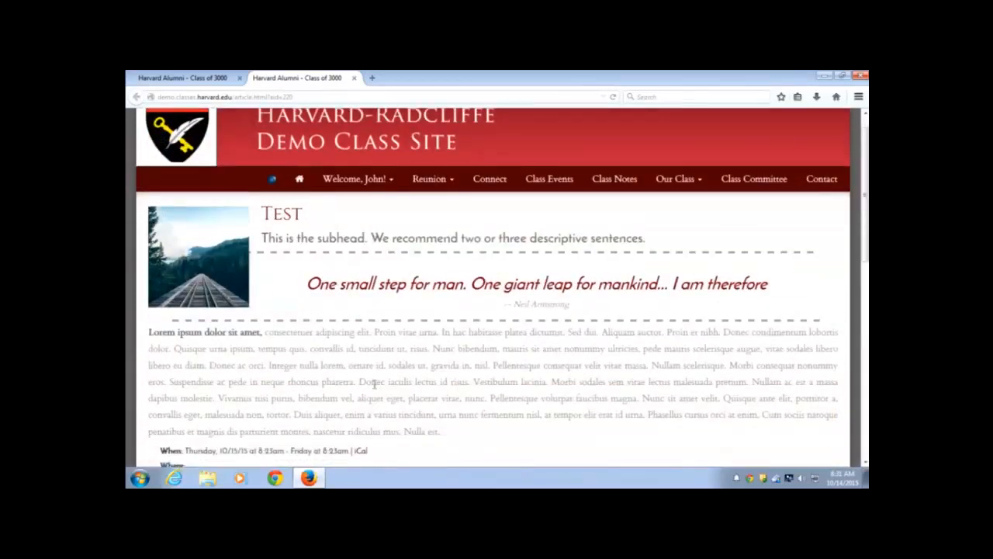
scroll(375, 383, down, 3)
scroll(380, 368, down, 2)
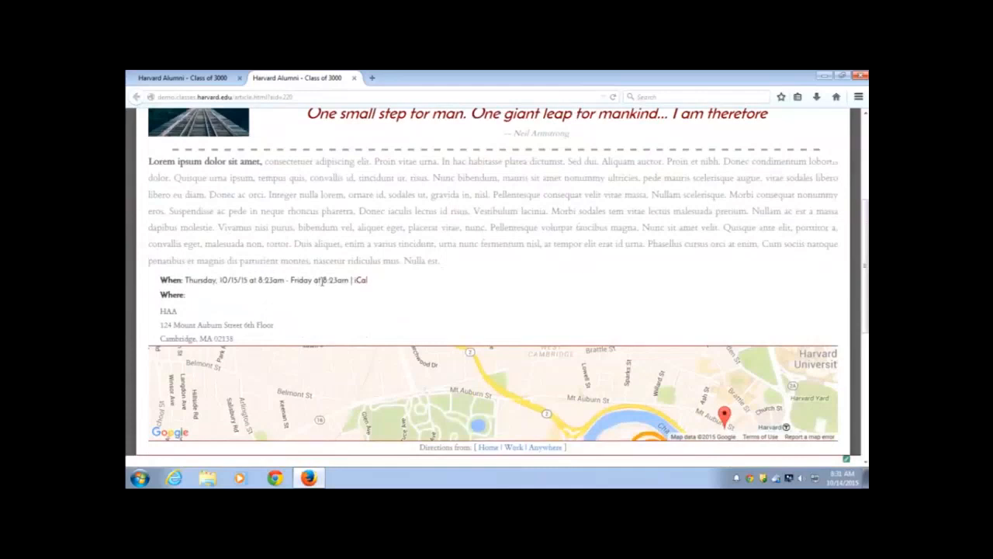
scroll(409, 303, up, 1)
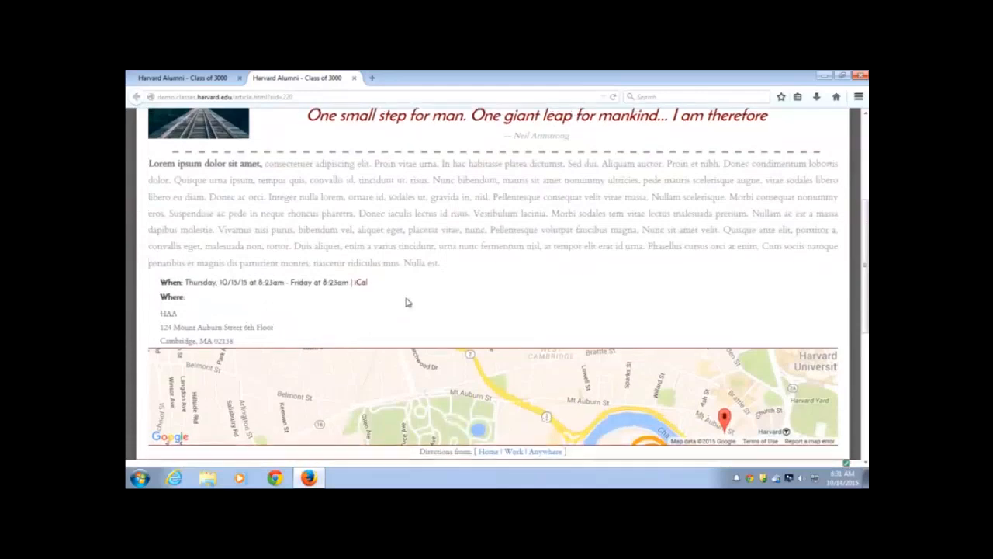
scroll(408, 303, up, 5)
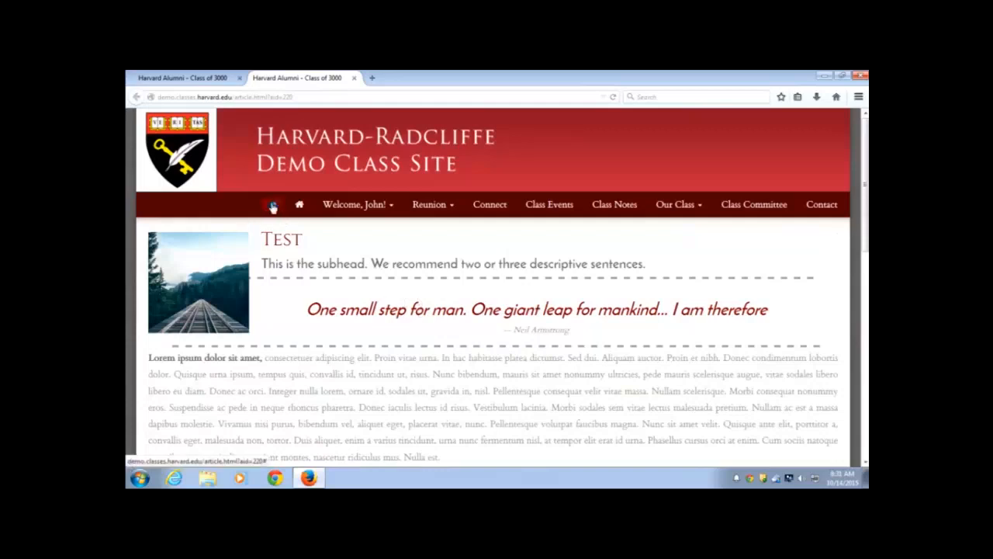
Go to Manage Files & Images from the admin menu and focus the 'Image info contains' filter
click(272, 206)
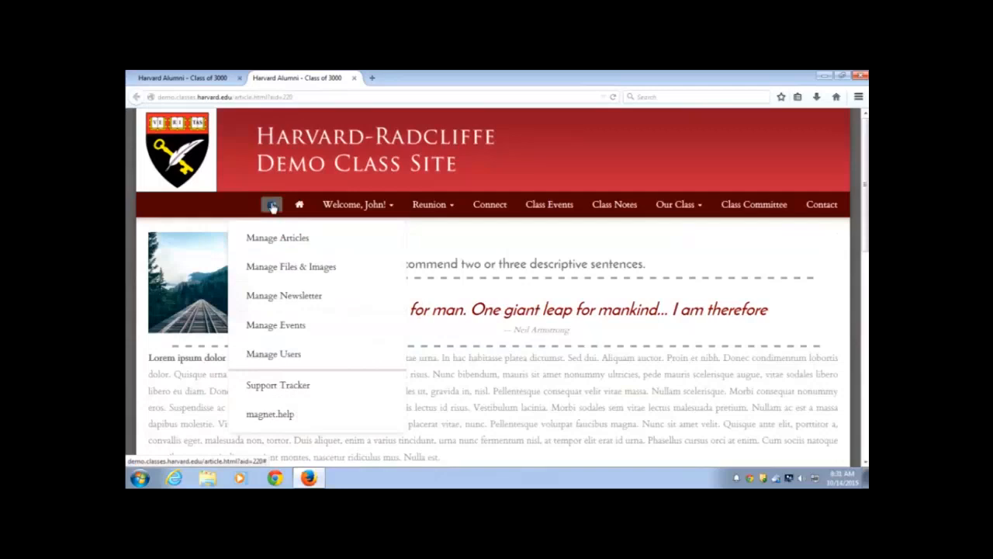
click(307, 267)
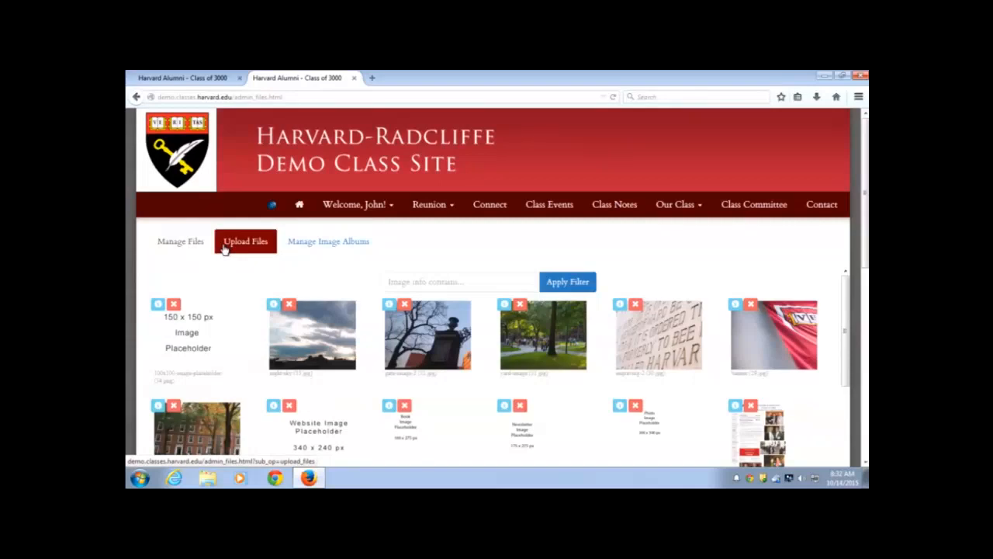
scroll(224, 247, down, 1)
click(446, 216)
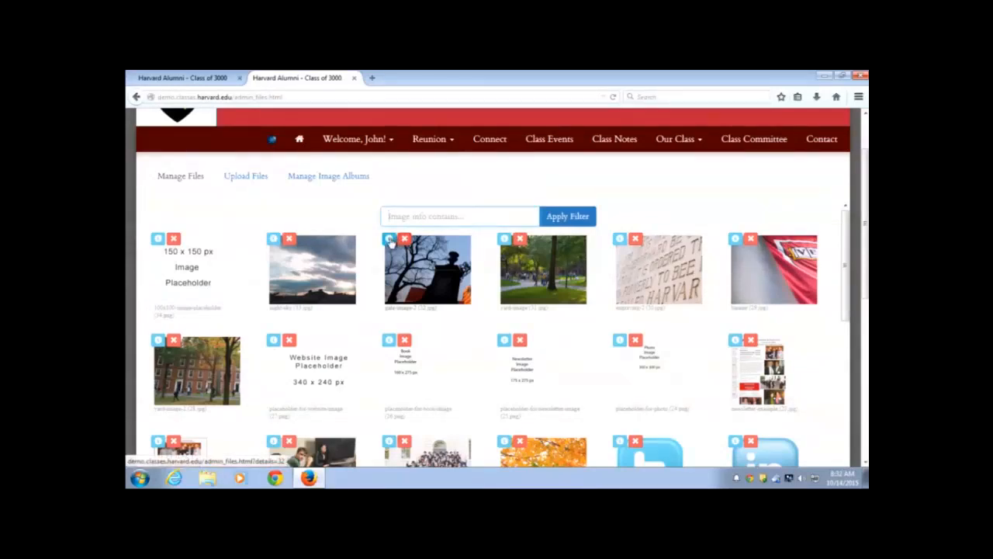
click(389, 240)
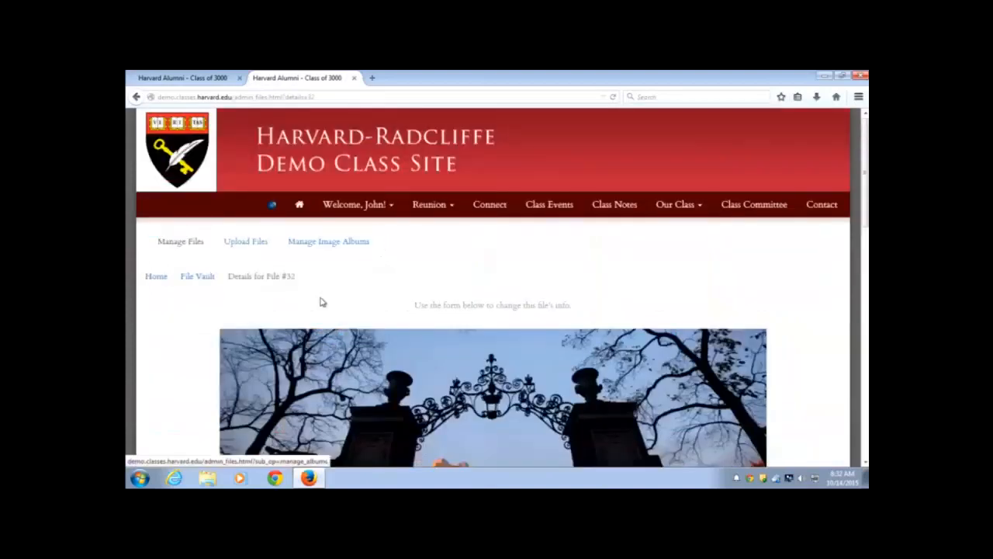
scroll(318, 313, down, 1)
scroll(318, 312, down, 3)
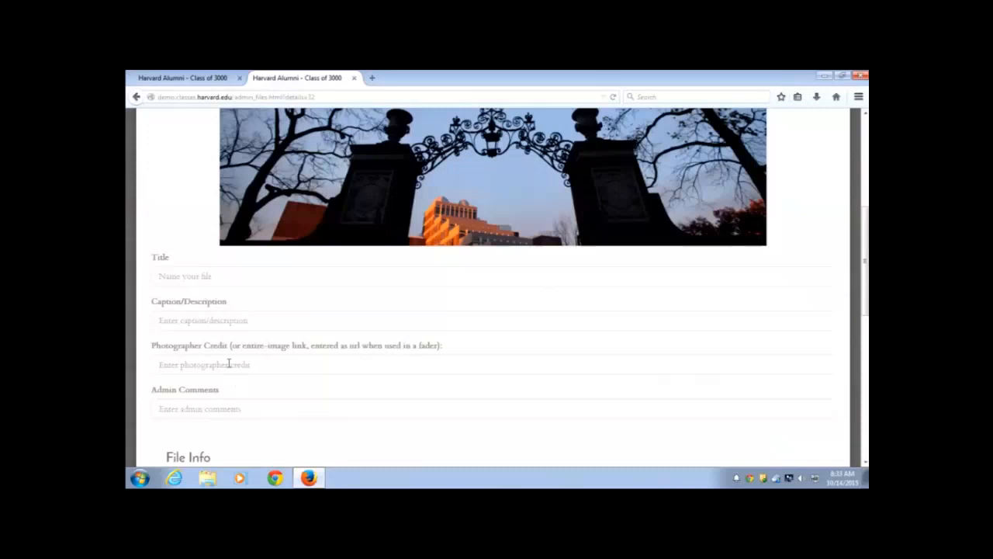
scroll(264, 365, down, 5)
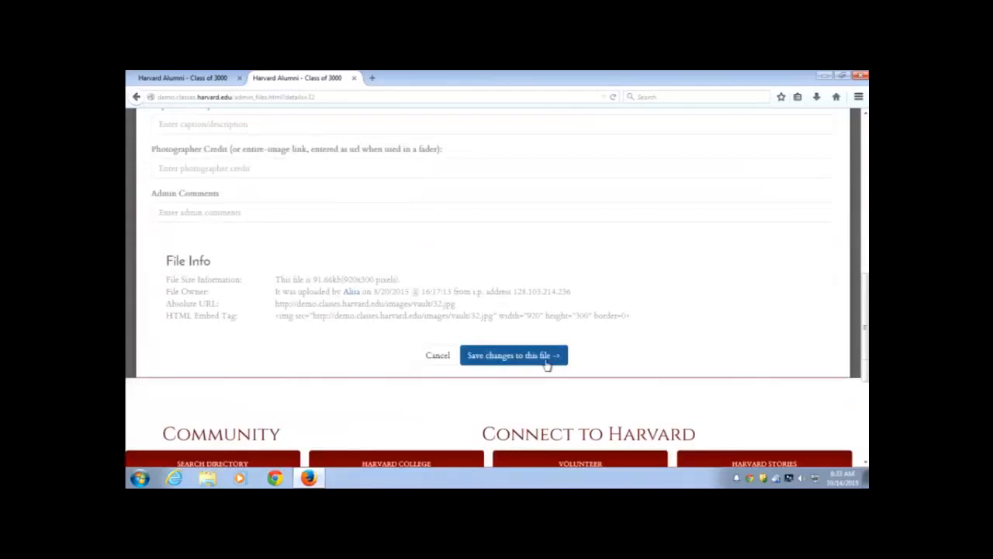
click(436, 365)
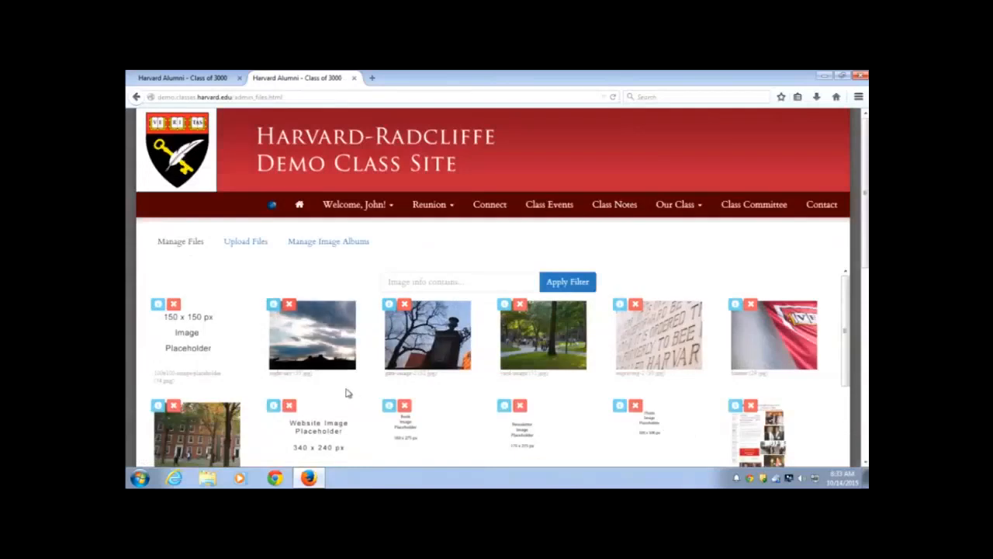
In Upload Files, open the File Upload dialog and close it without choosing a file
scroll(347, 393, down, 1)
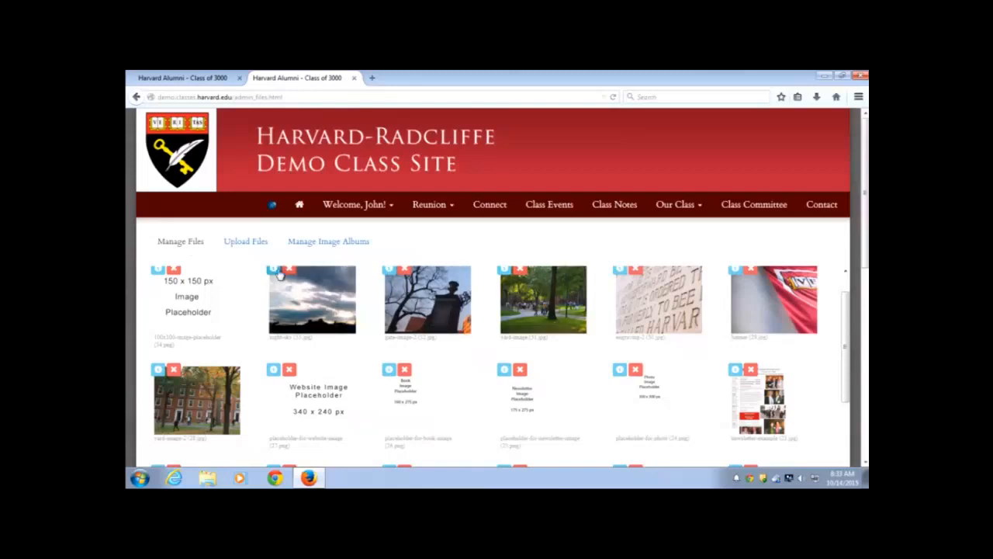
click(249, 243)
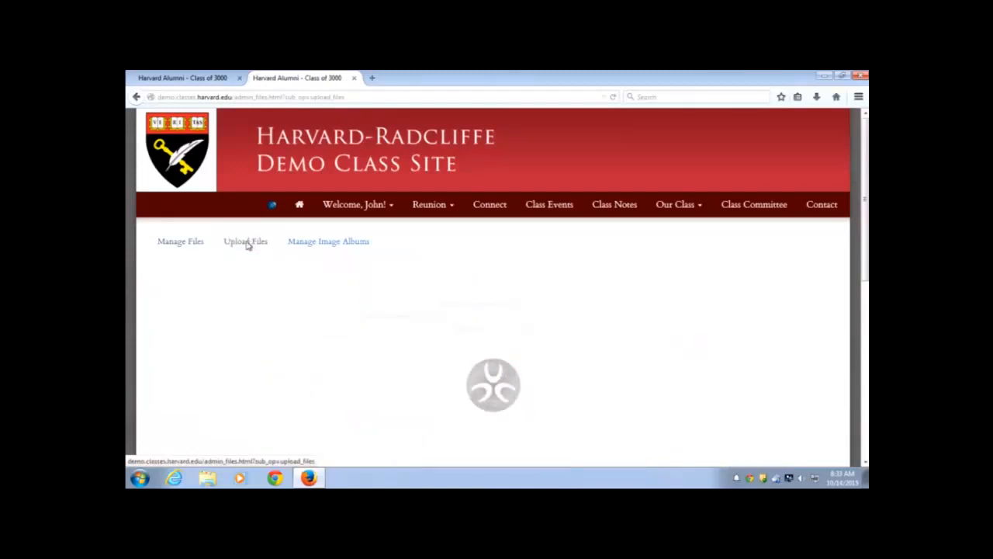
scroll(247, 277, down, 2)
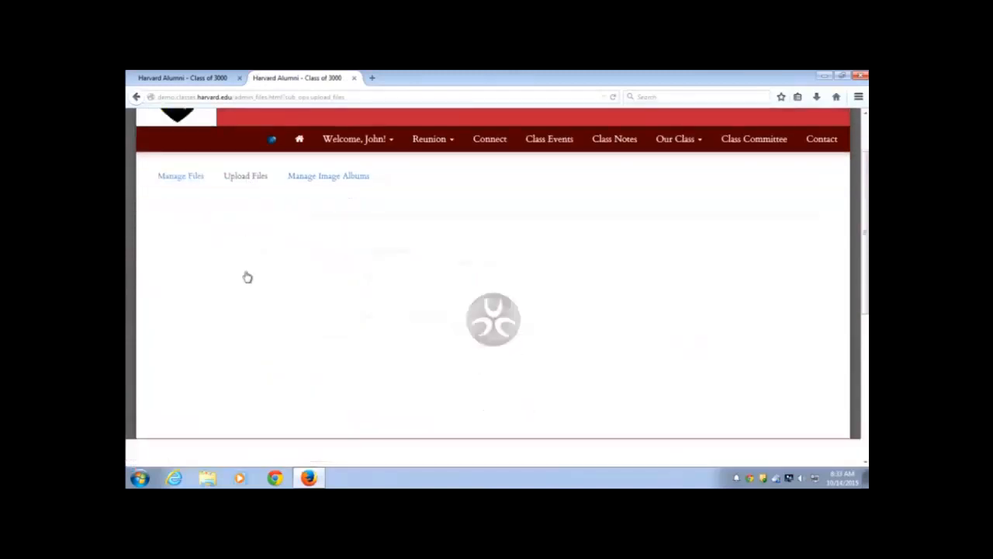
click(504, 328)
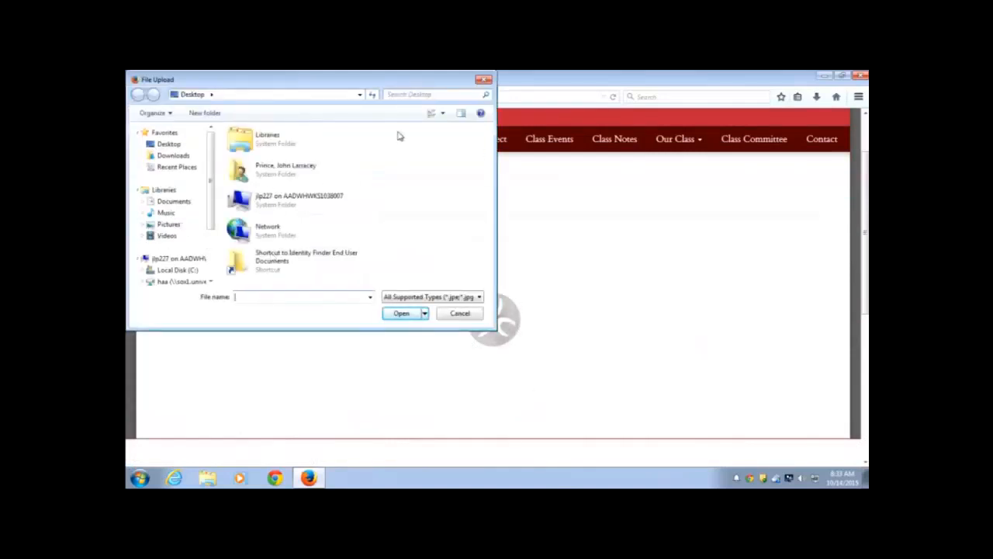
click(482, 81)
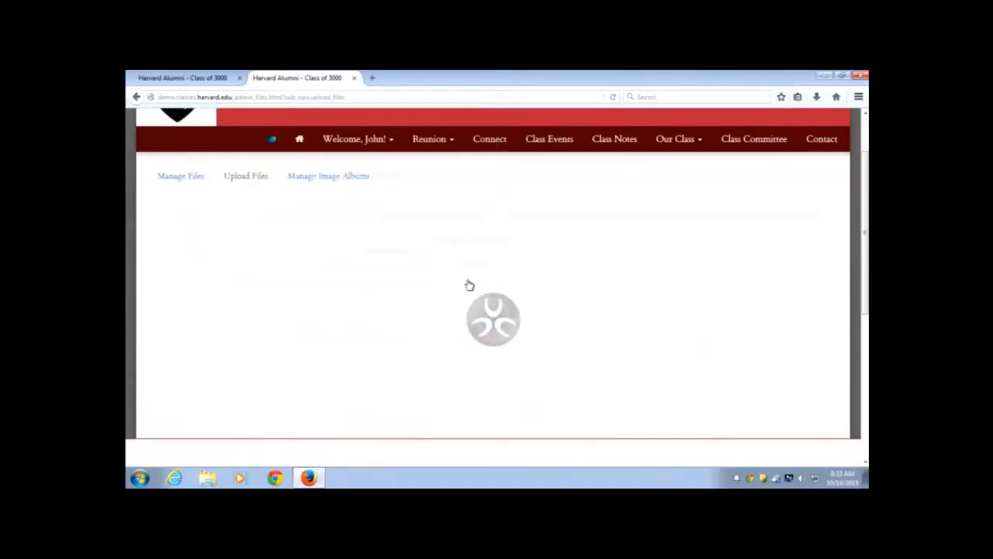
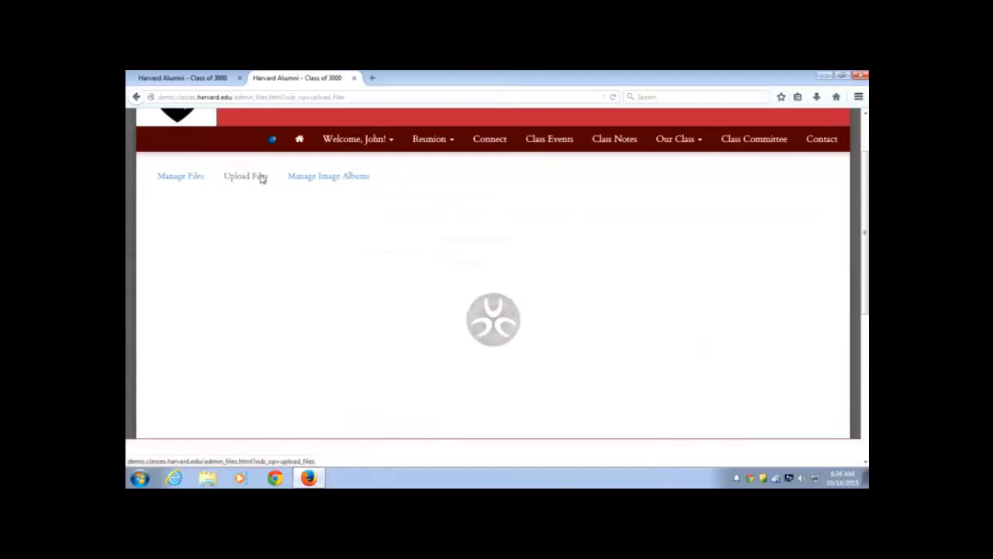
Open Manage Image Albums, scroll the album table, and open then close album 16's gear menu
click(324, 185)
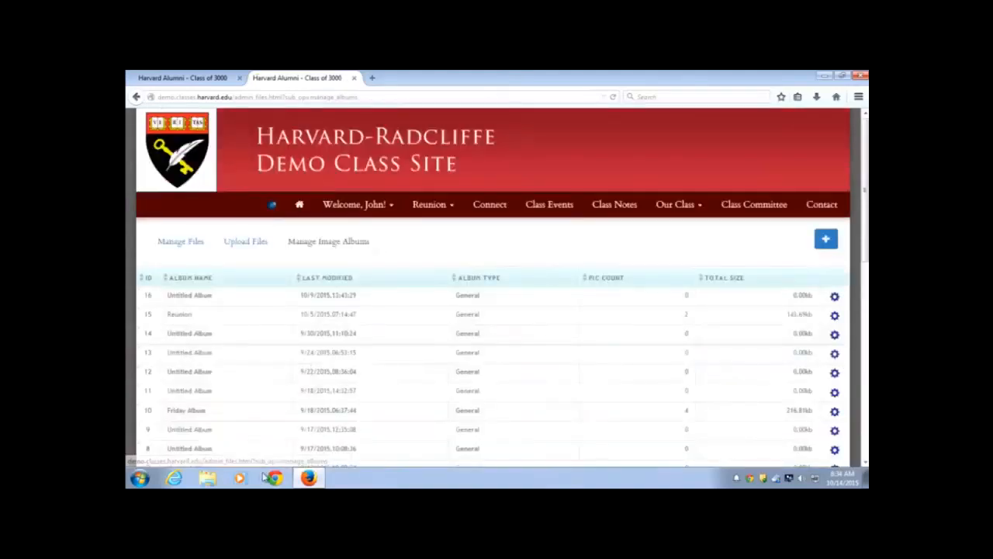
scroll(240, 299, down, 1)
scroll(241, 297, down, 2)
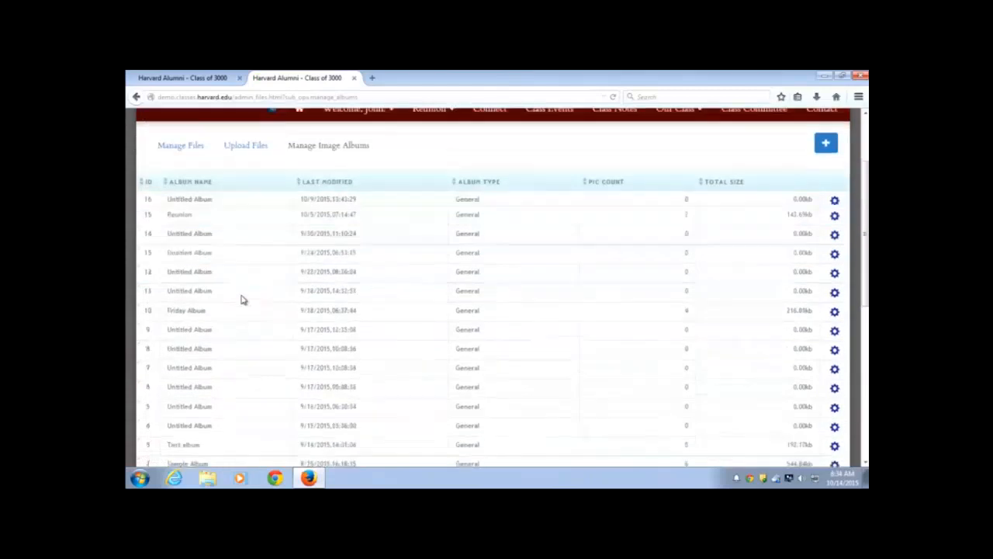
scroll(233, 291, up, 2)
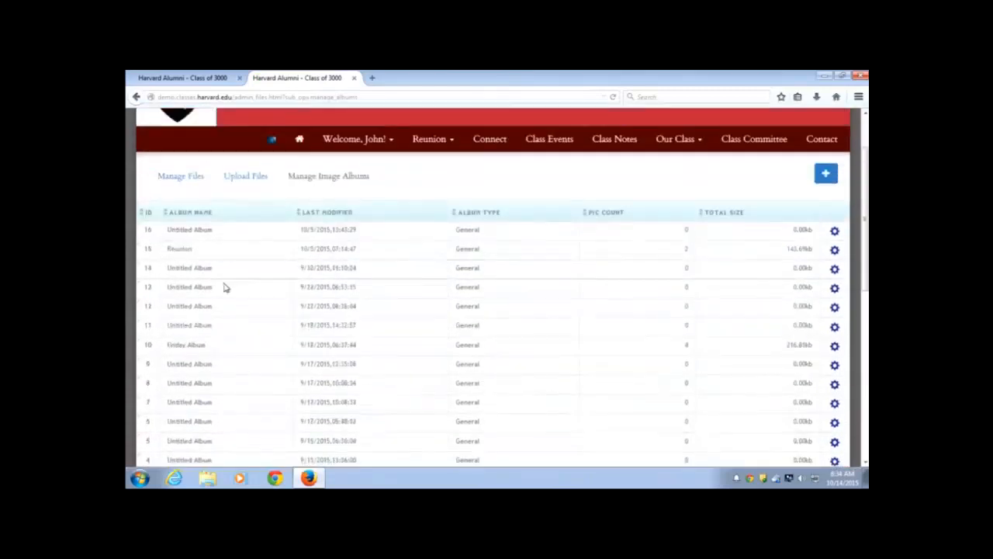
click(834, 232)
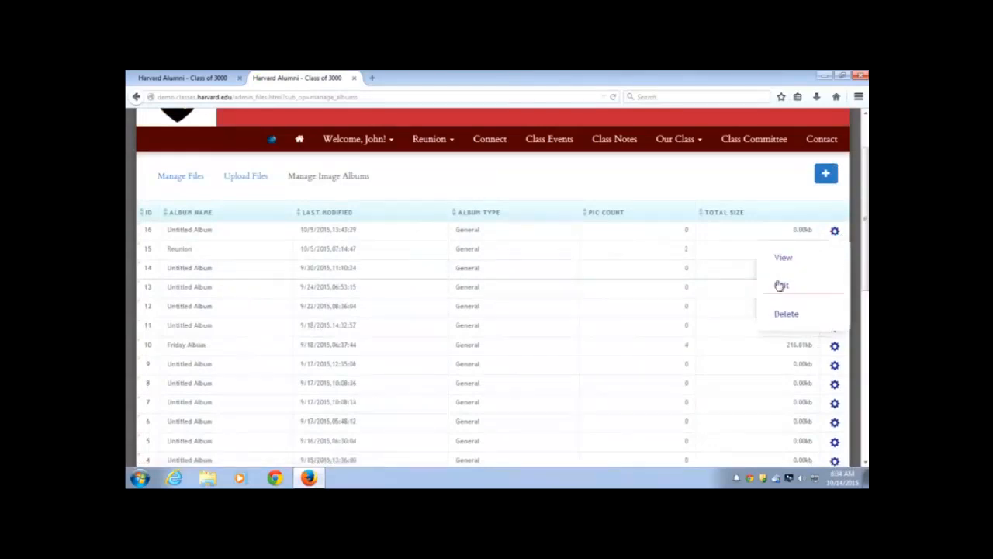
click(740, 180)
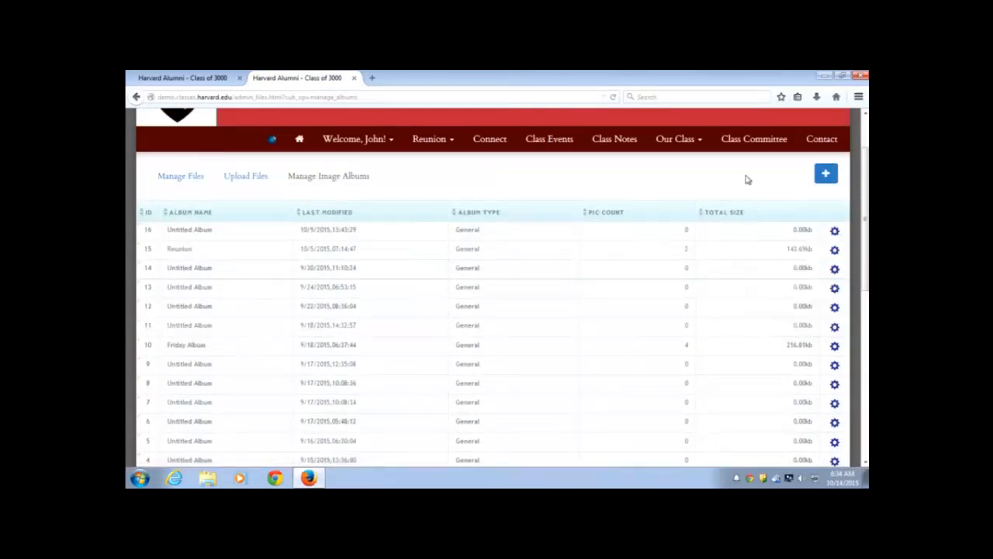
Create a new album named 'Test Album for Training Video' with description 'This is fun'
click(827, 176)
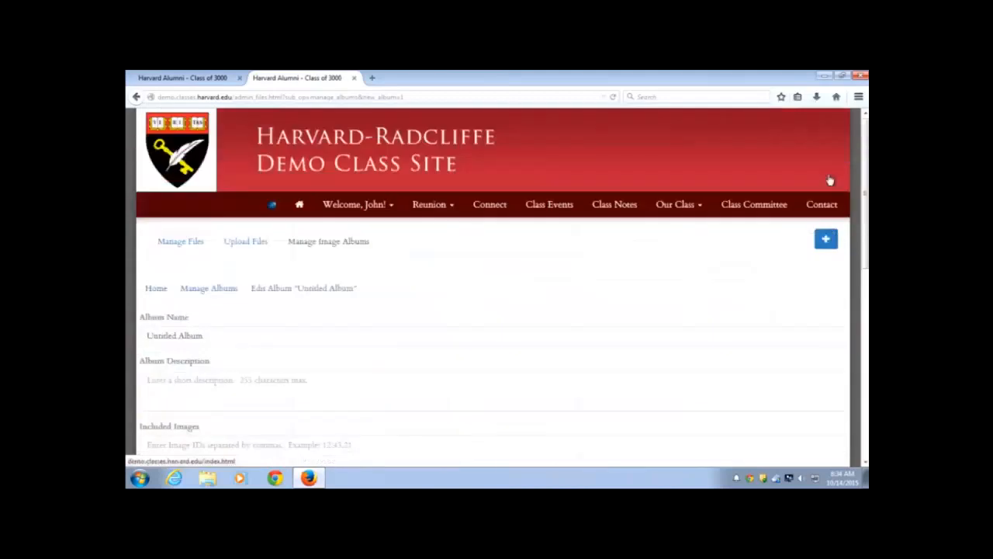
scroll(438, 250, down, 2)
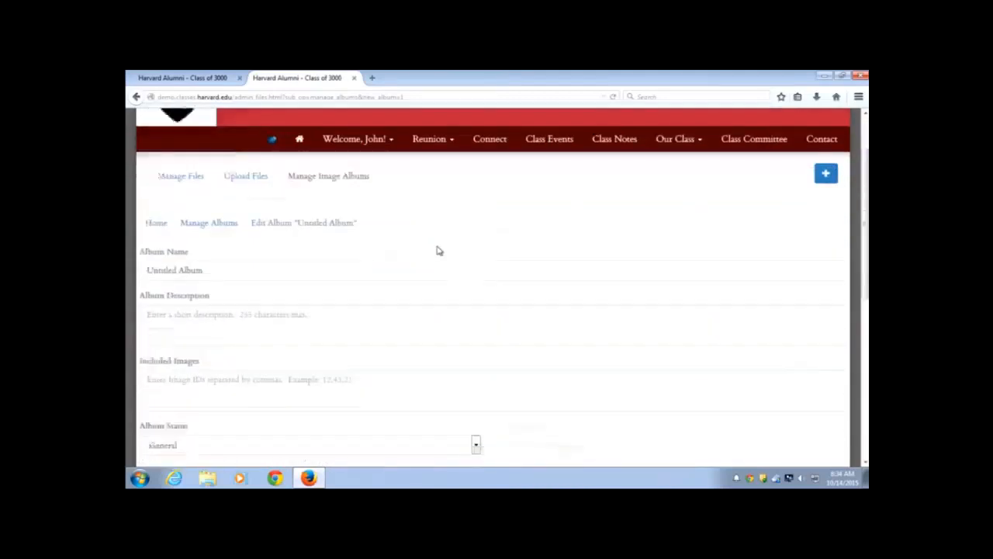
click(236, 268)
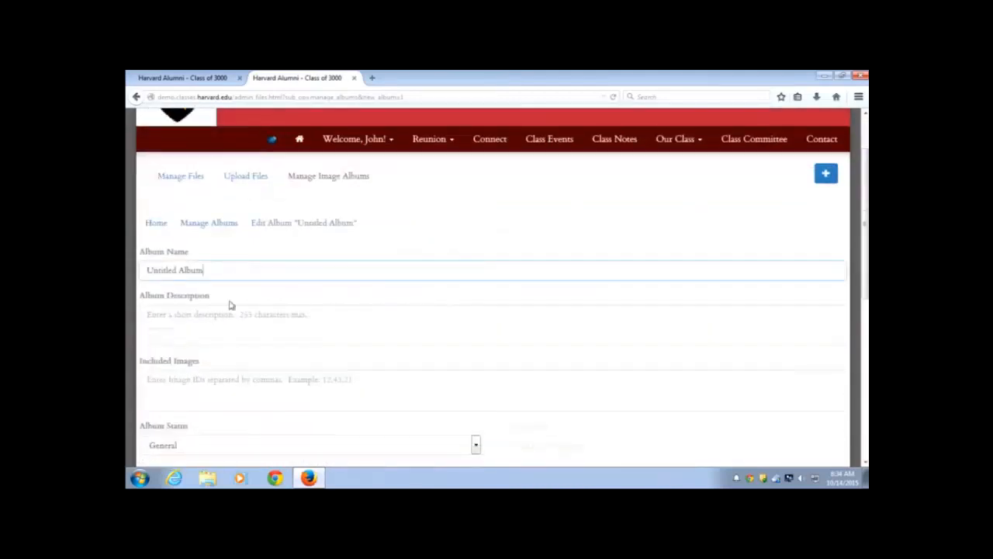
scroll(233, 302, down, 2)
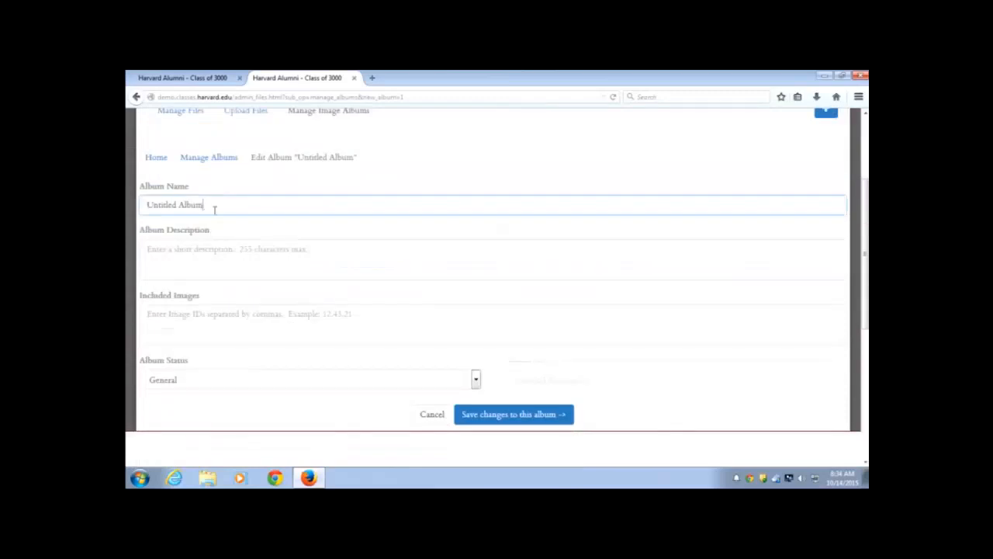
drag(207, 205, 141, 208)
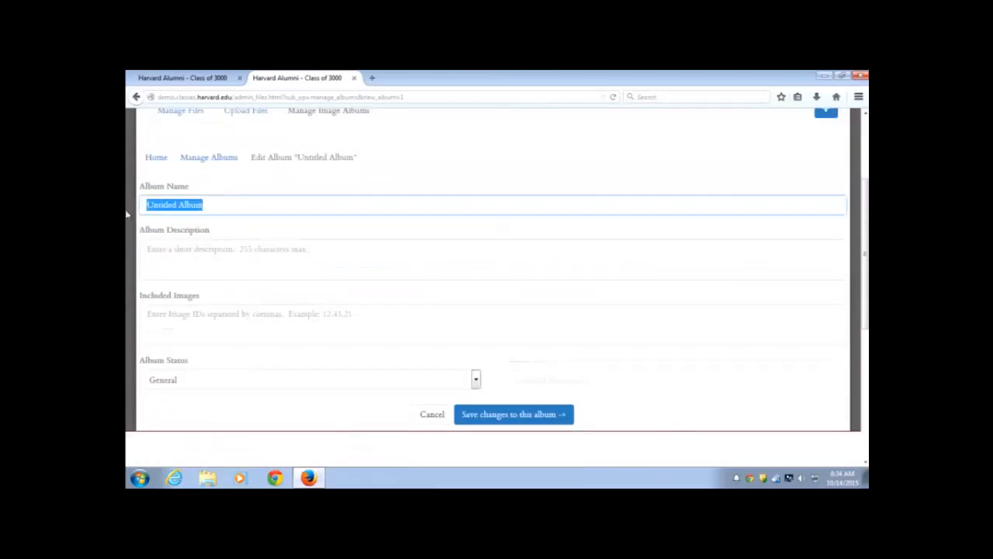
text(Test Al)
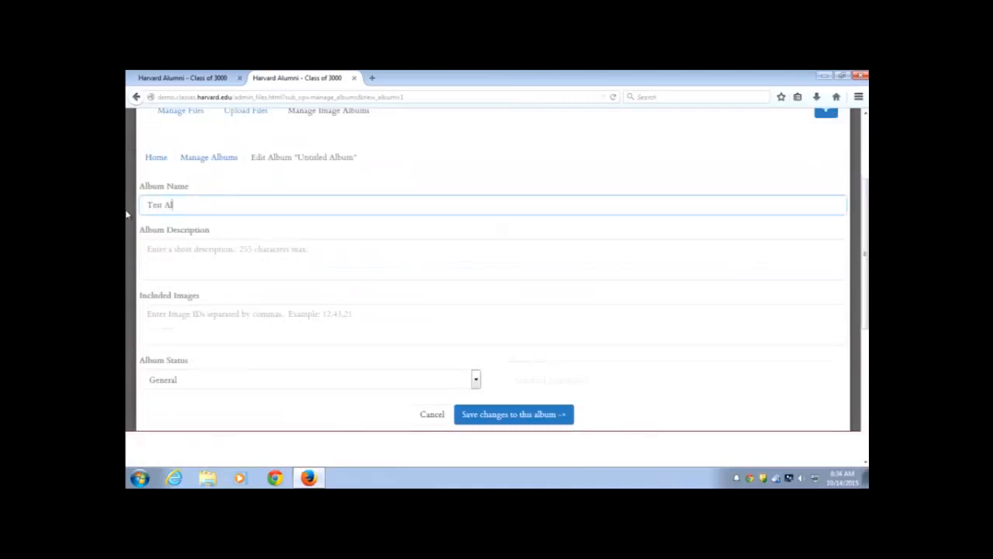
text(bum for Training Video)
key(Tab)
text(Th)
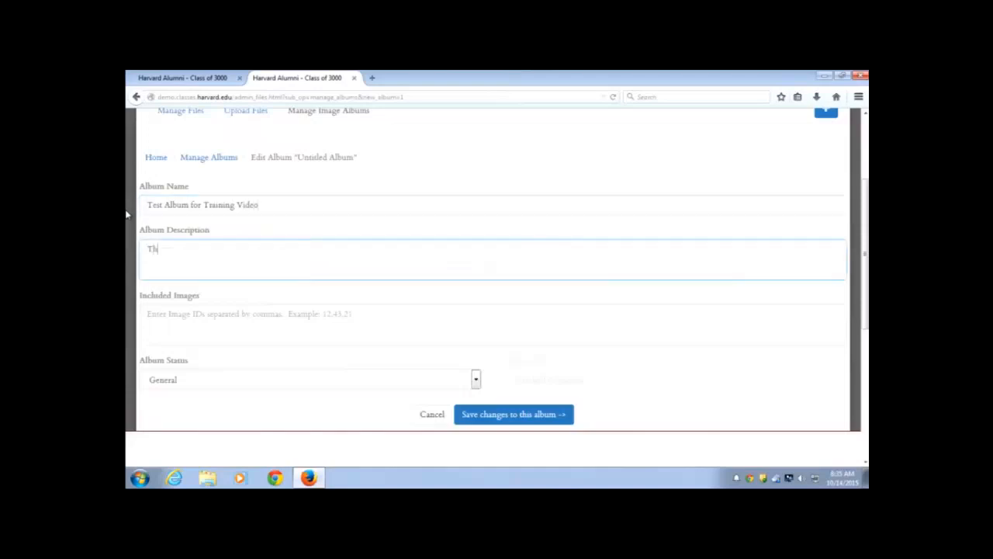
text(is is fun!)
Include images 33,32,25,12 and leave Album Status on General after trying Hidden
scroll(203, 306, down, 2)
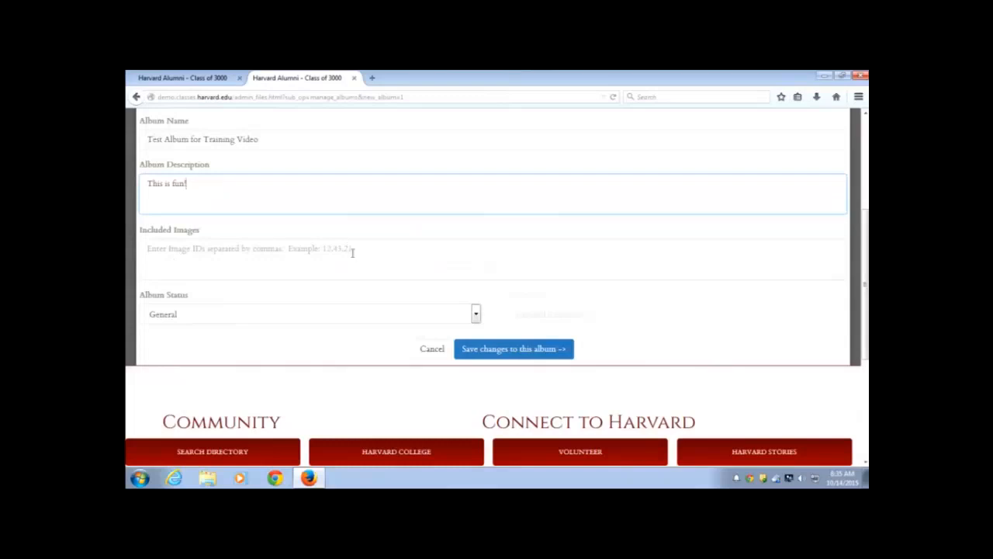
click(204, 249)
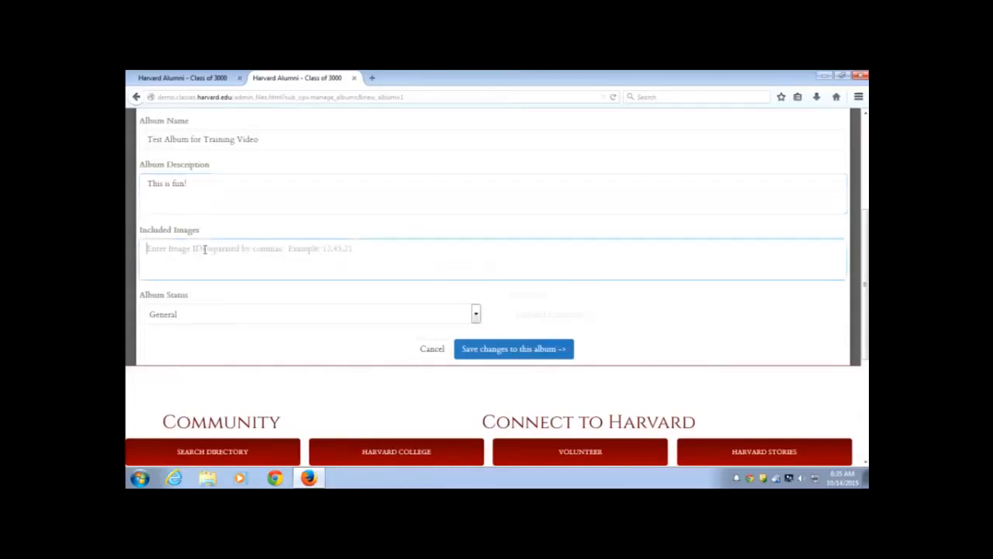
text(3)
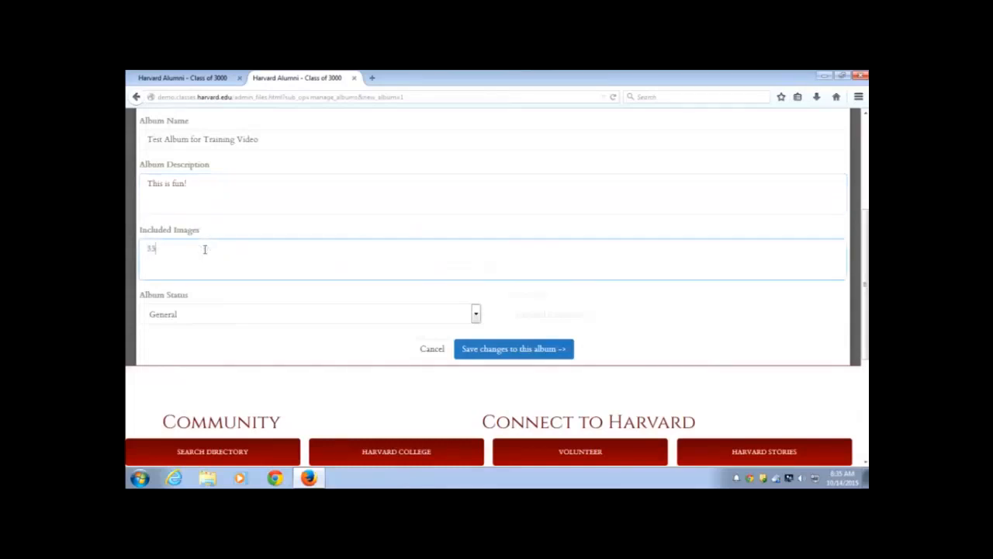
text(3,32,23,125,12)
scroll(215, 242, down, 2)
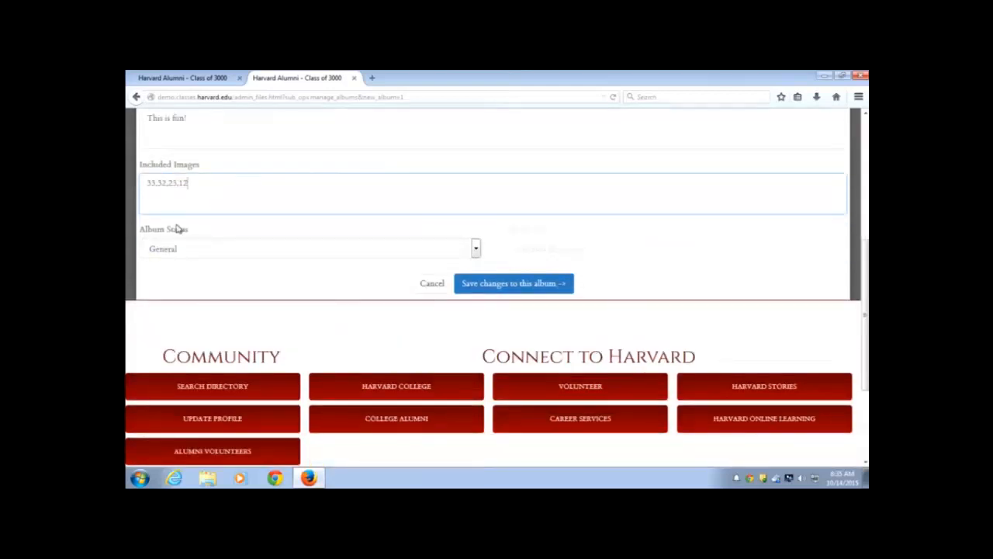
click(477, 248)
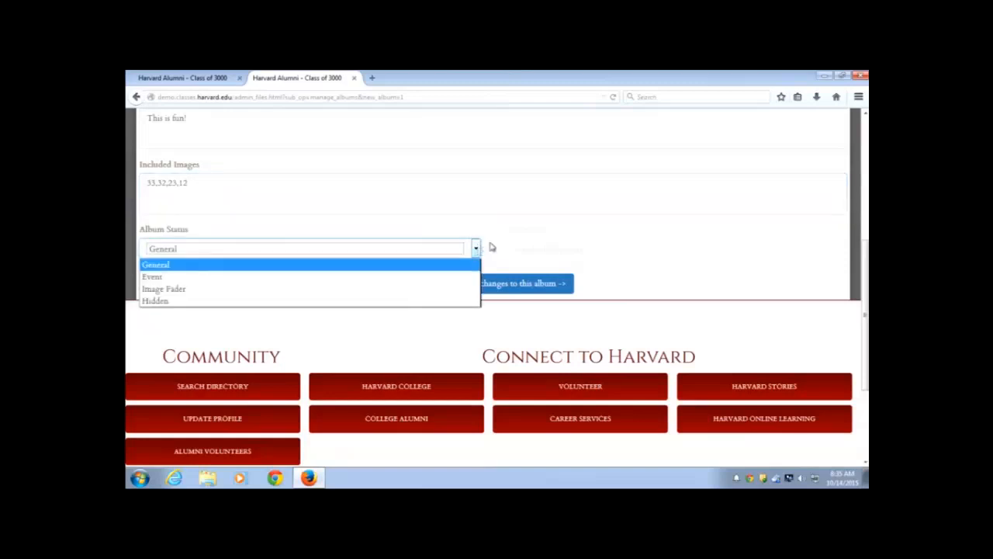
click(494, 246)
click(475, 247)
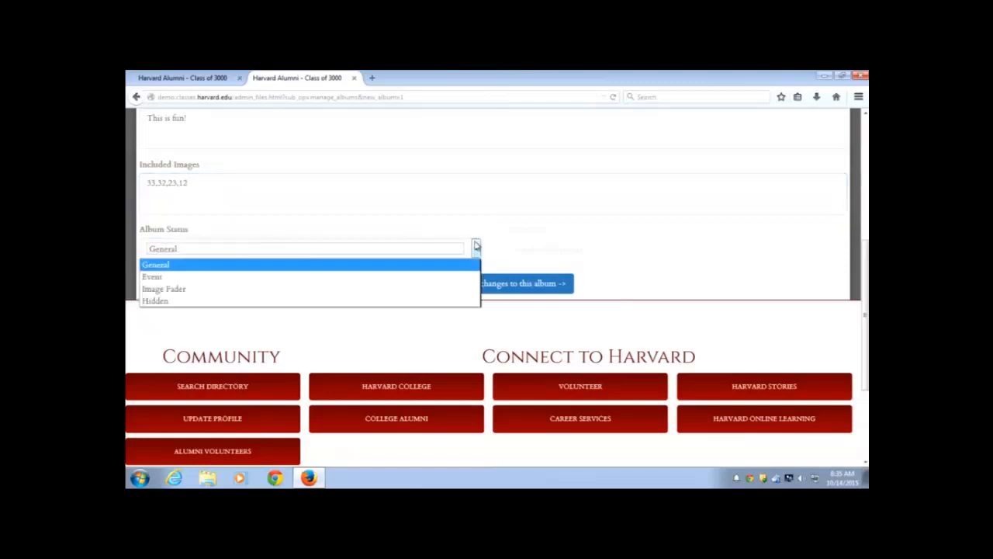
click(157, 302)
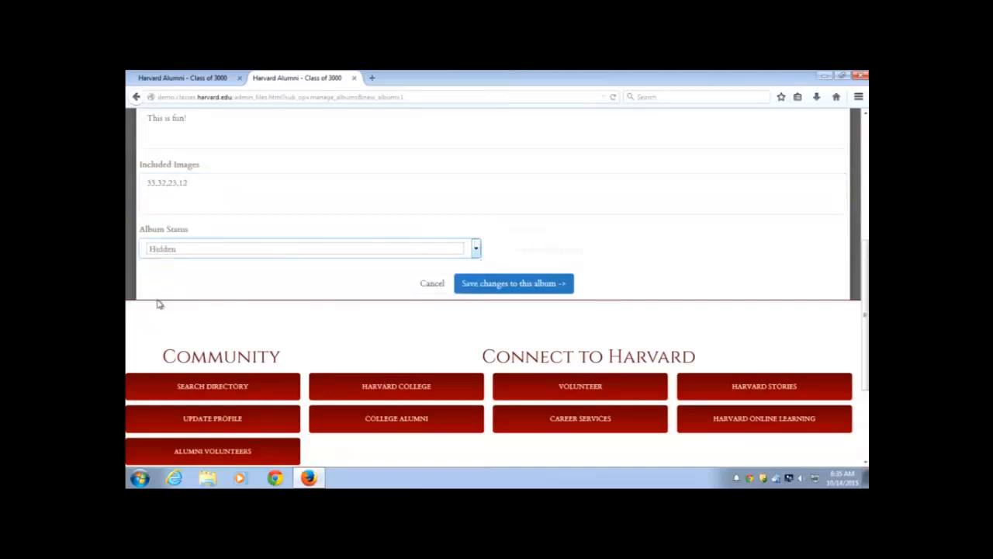
click(477, 249)
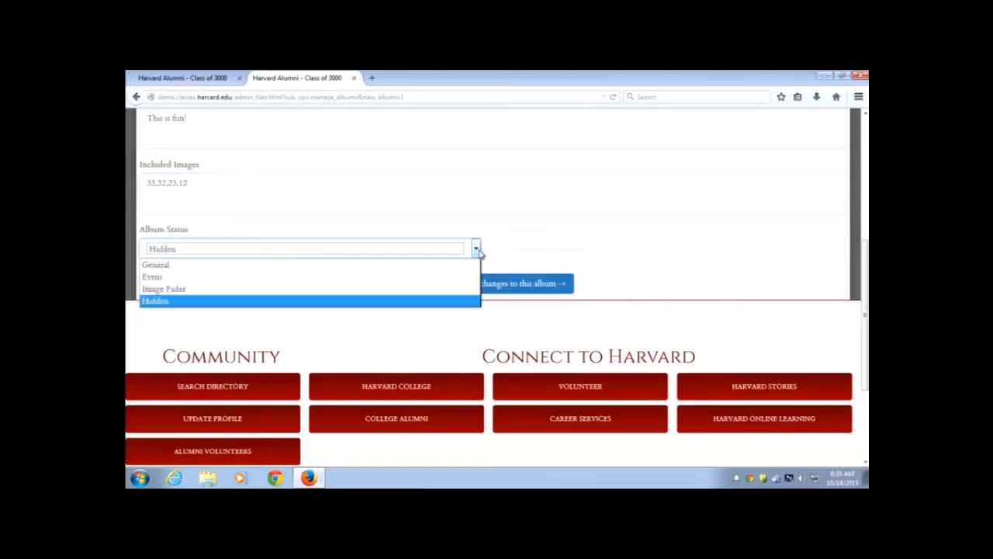
click(215, 265)
click(249, 281)
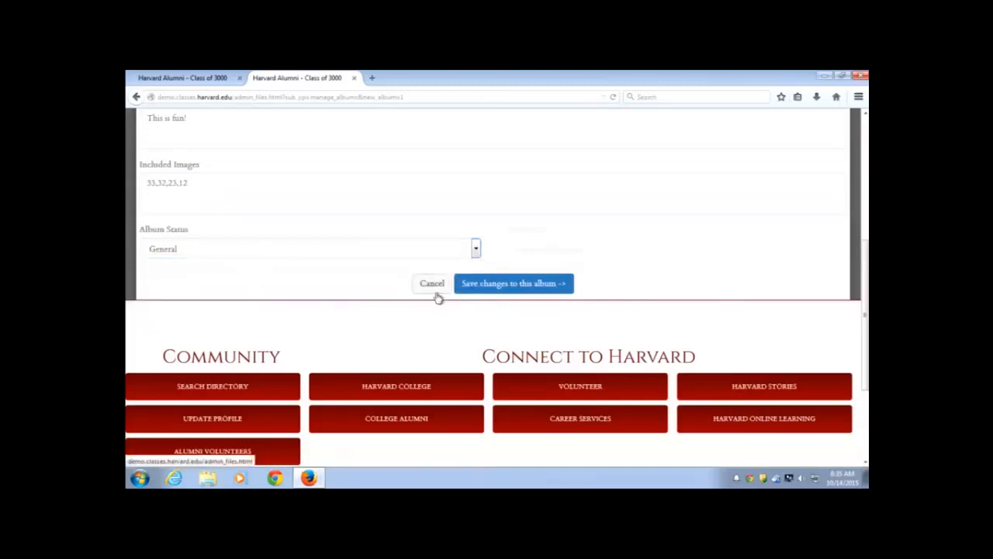
Save the new album and return to Manage Albums, where it shows as ID 17 with 4 pictures
click(506, 285)
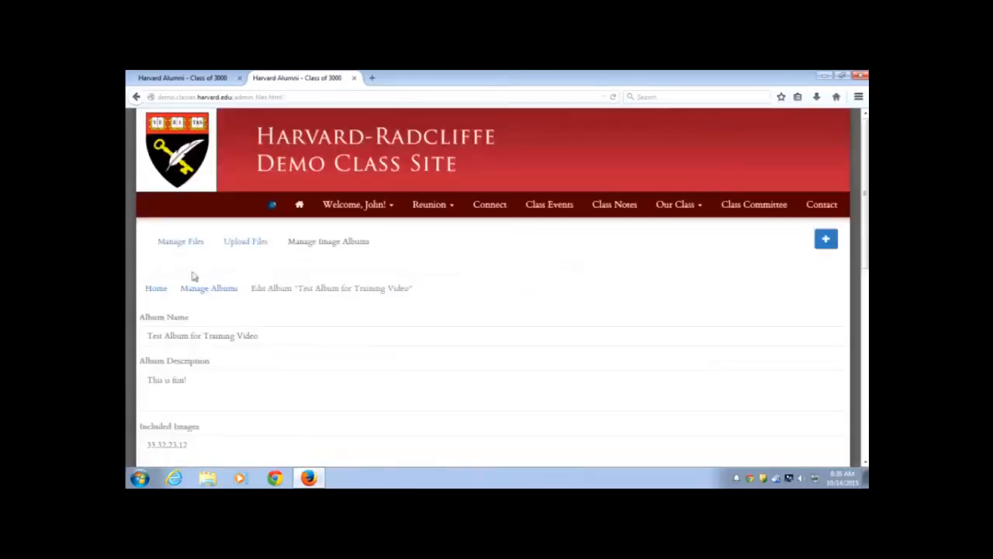
scroll(240, 291, down, 3)
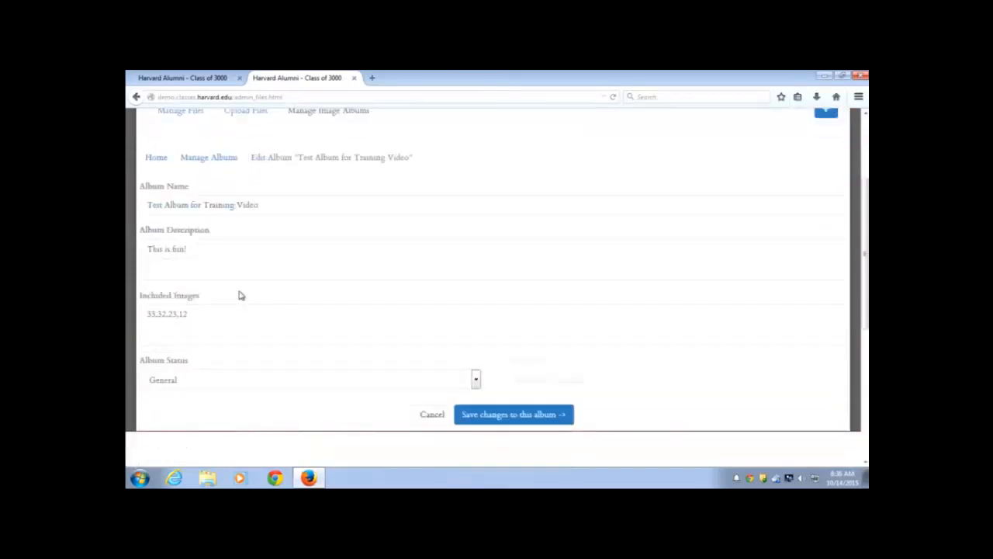
scroll(240, 294, up, 2)
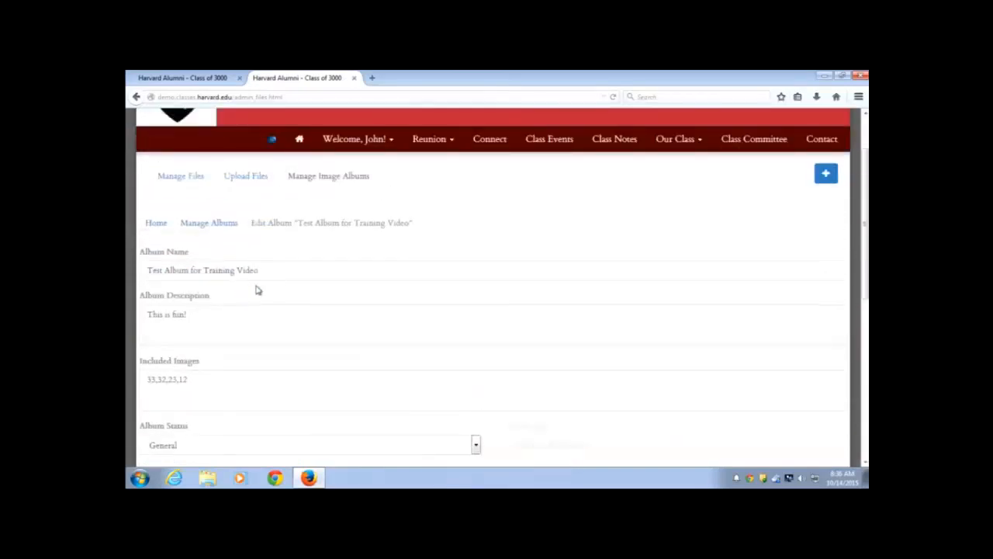
click(210, 223)
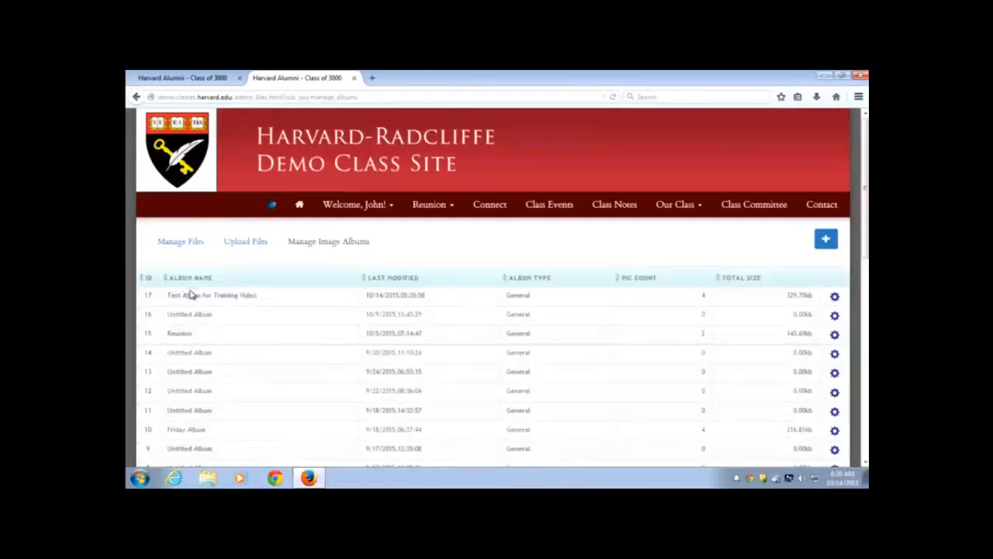
View Test Album for Training Video and cycle its slideshow through all four images
click(836, 298)
click(788, 323)
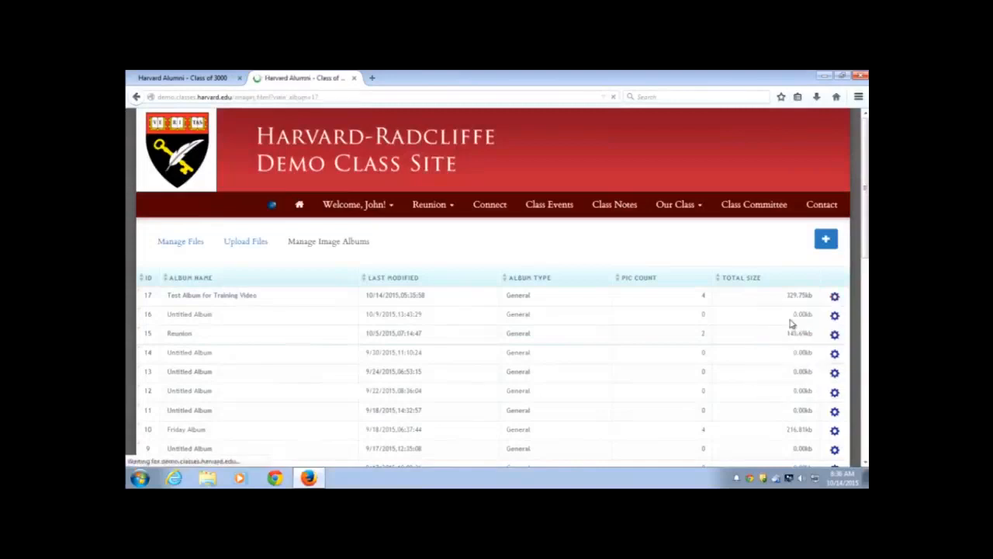
scroll(789, 322, down, 3)
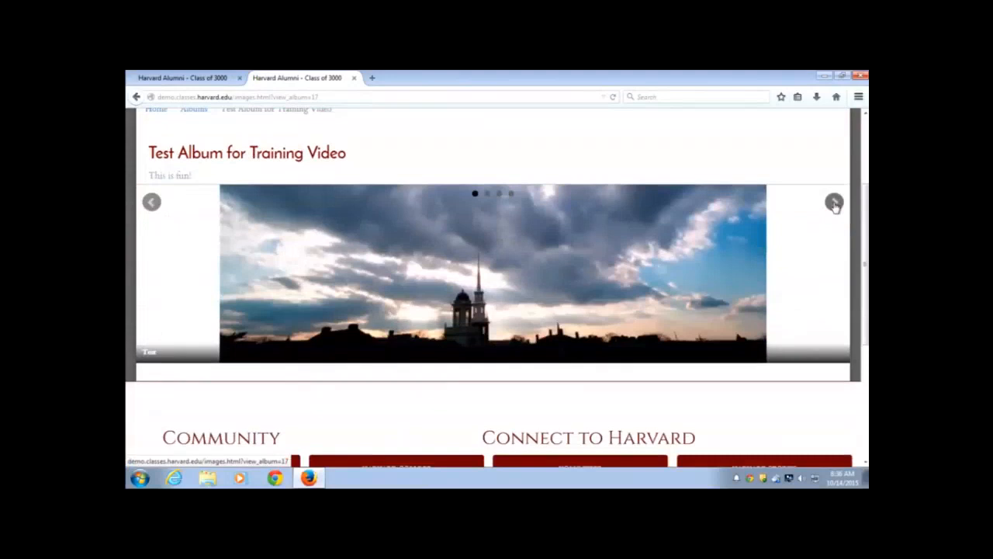
click(834, 203)
click(835, 203)
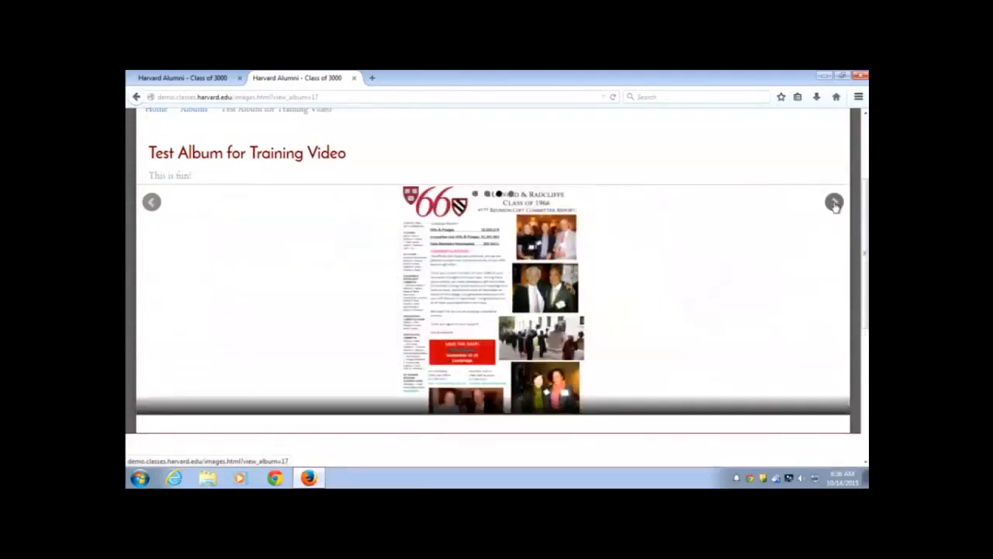
click(835, 203)
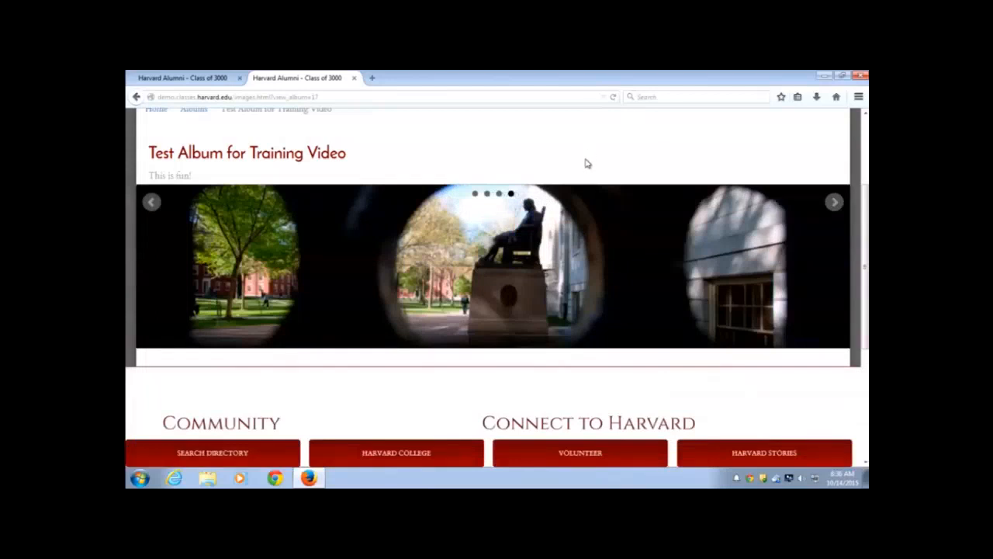
scroll(587, 163, up, 2)
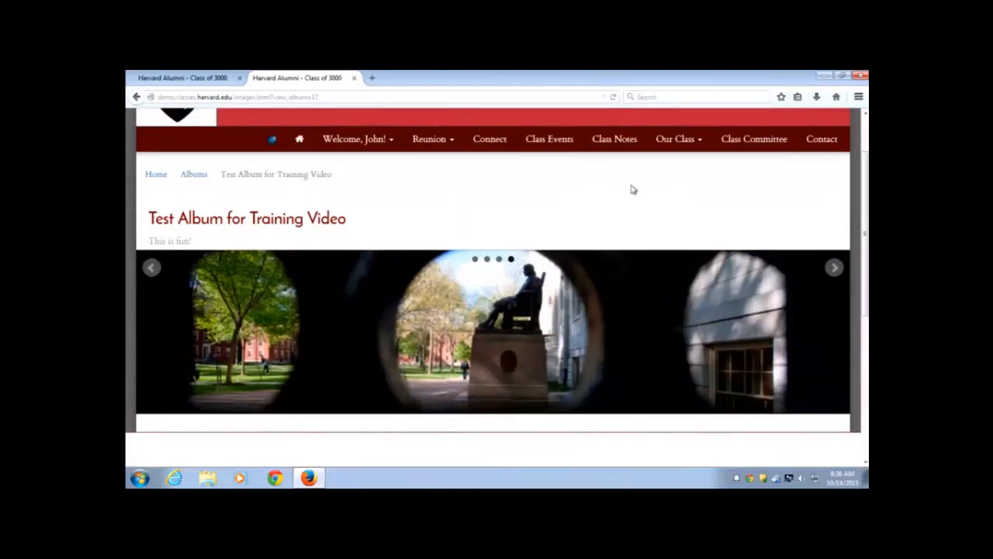
scroll(819, 203, down, 2)
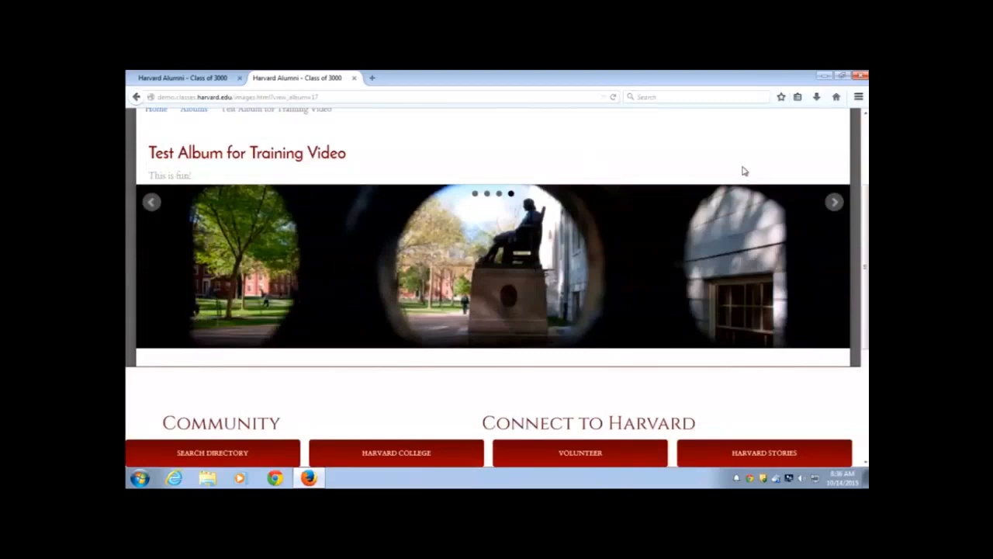
click(834, 202)
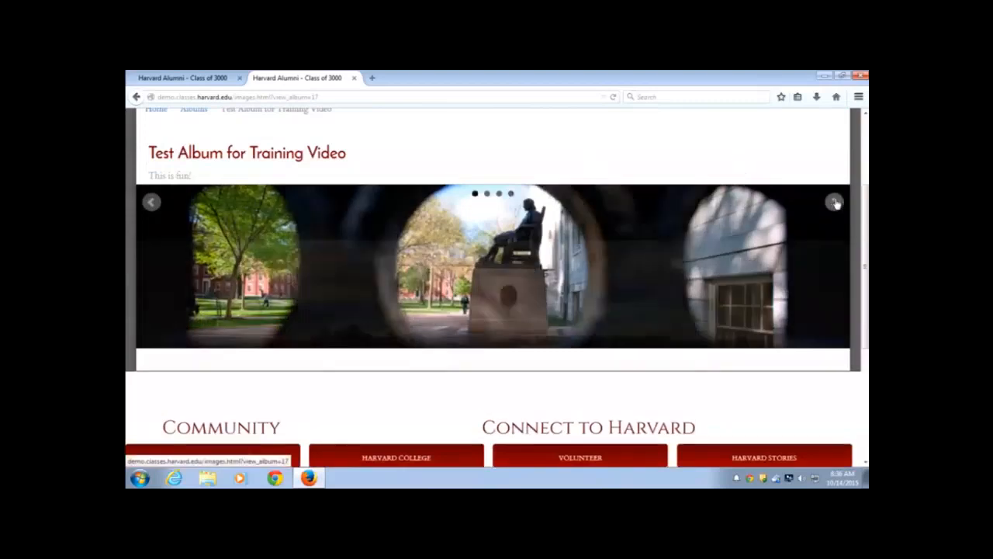
Select the album page's web address in the address bar, then return to the page
click(330, 97)
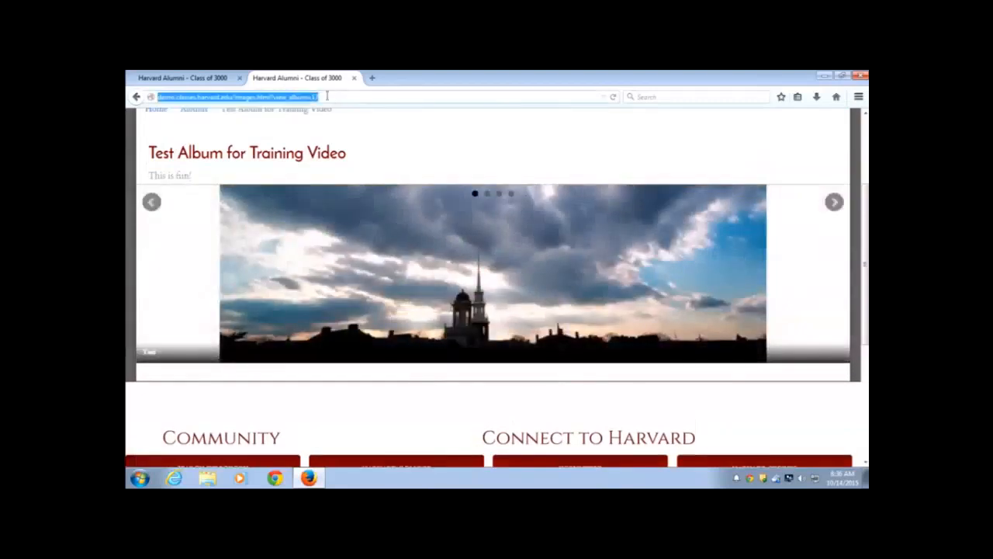
click(330, 97)
drag(329, 97, 144, 85)
click(424, 140)
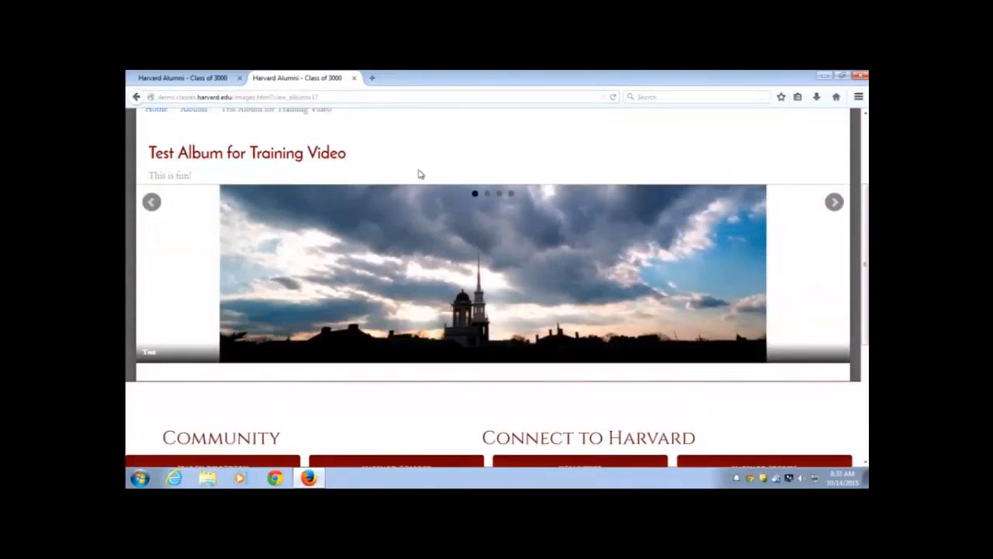
scroll(419, 174, up, 3)
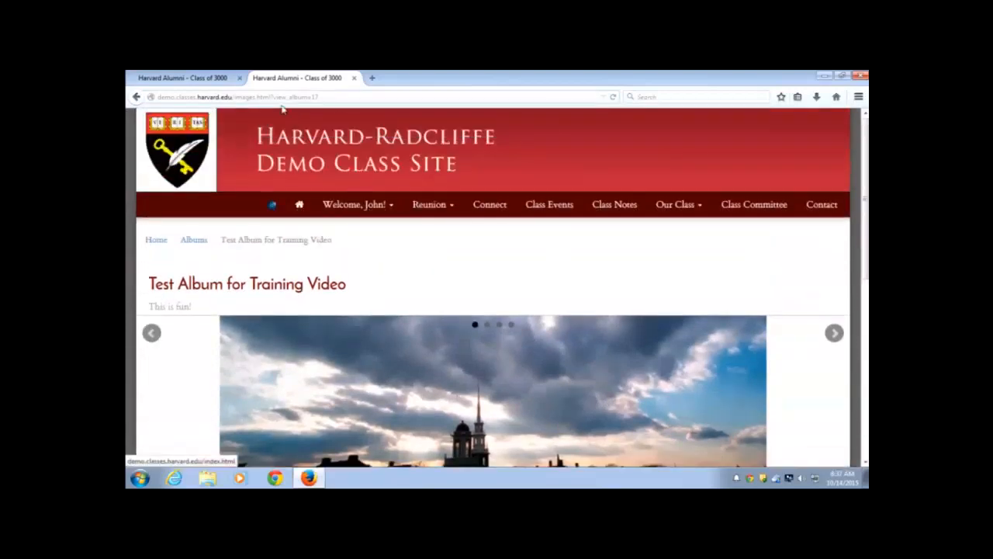
Close the album tab and open the admin dropdown on the Upcoming Events page
click(353, 78)
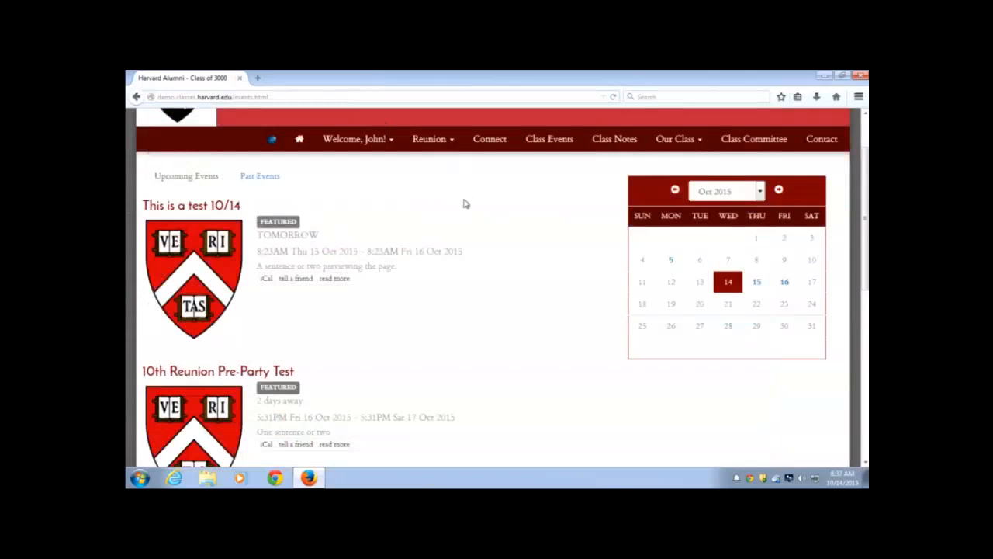
scroll(466, 203, up, 2)
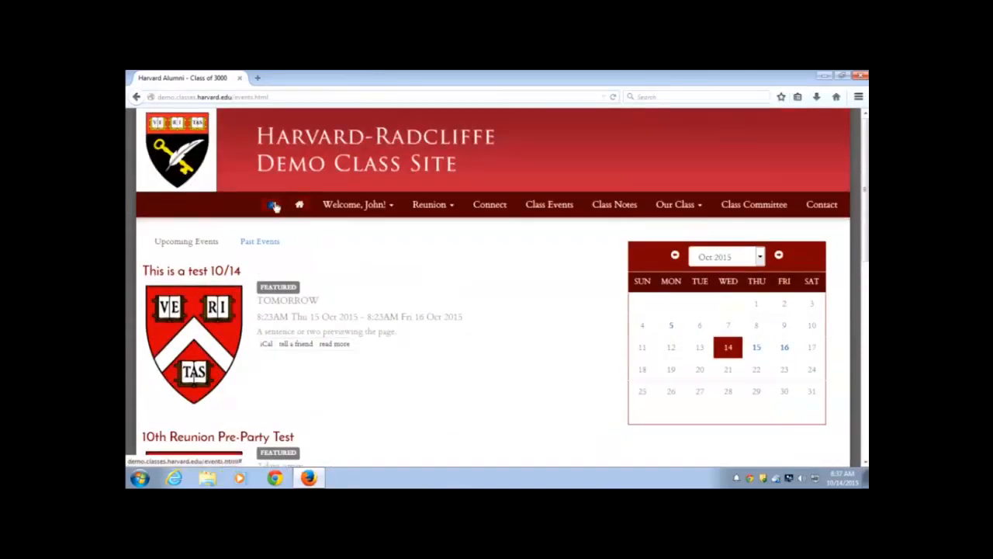
click(273, 205)
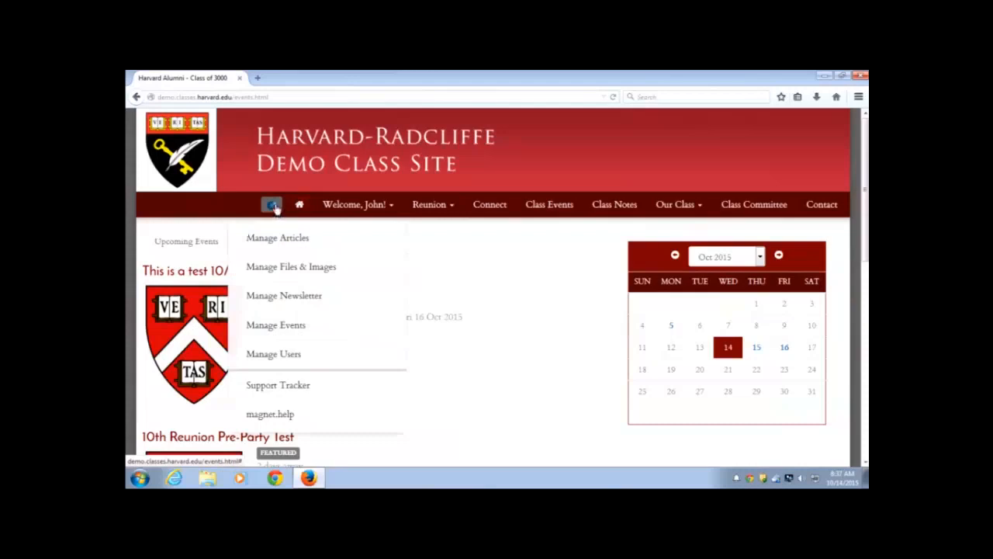
Go to Manage Newsletter, look over the Pending and Templates tabs, and add a new eNewsletter
click(272, 295)
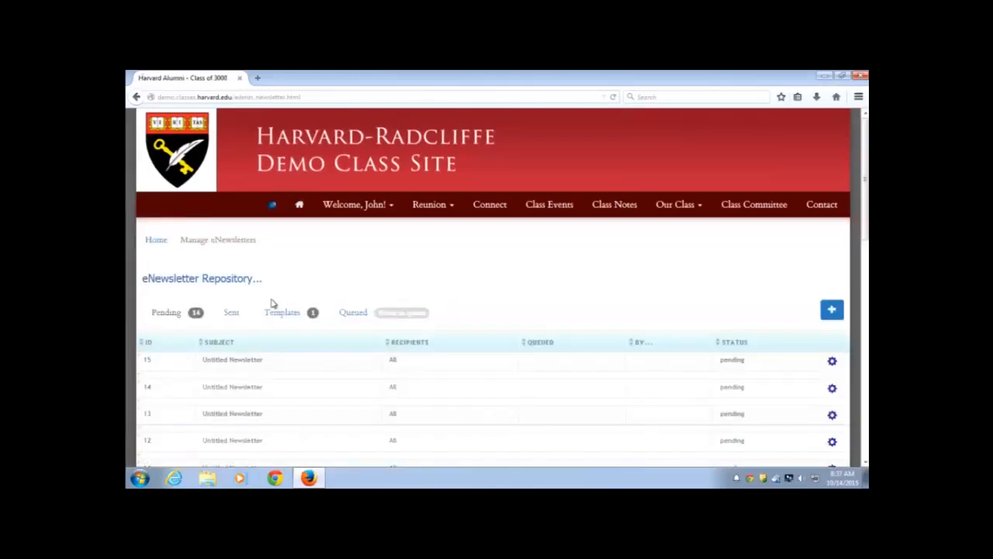
scroll(272, 303, down, 2)
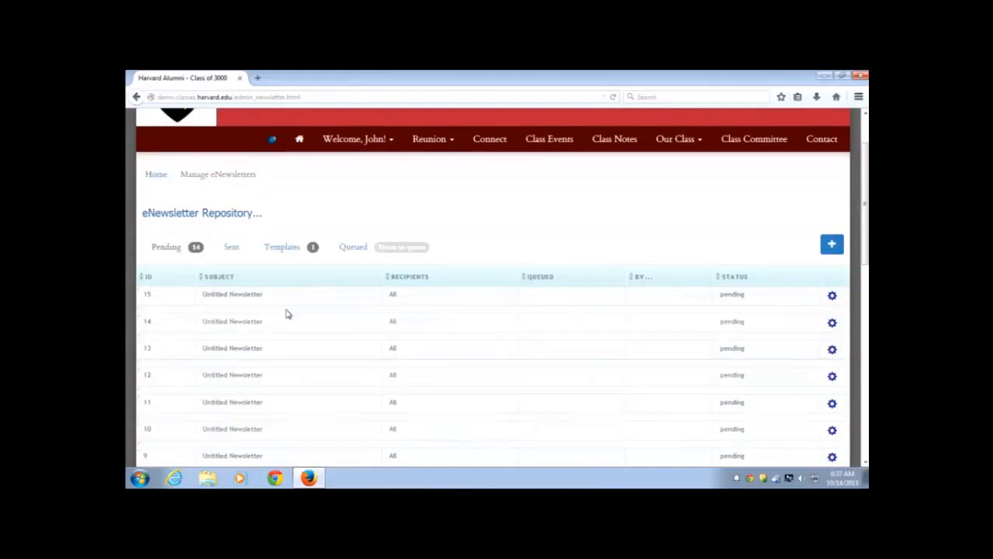
scroll(286, 314, up, 2)
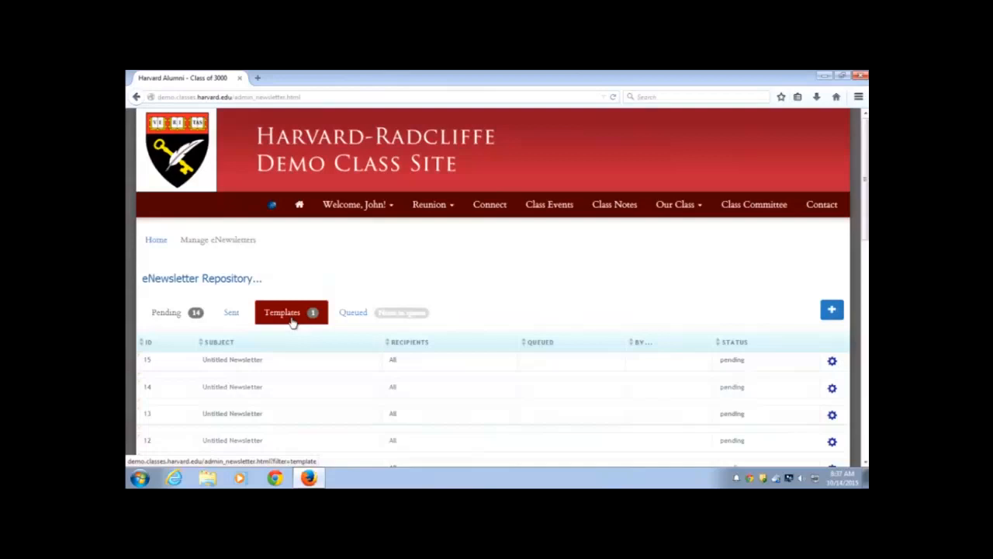
click(355, 313)
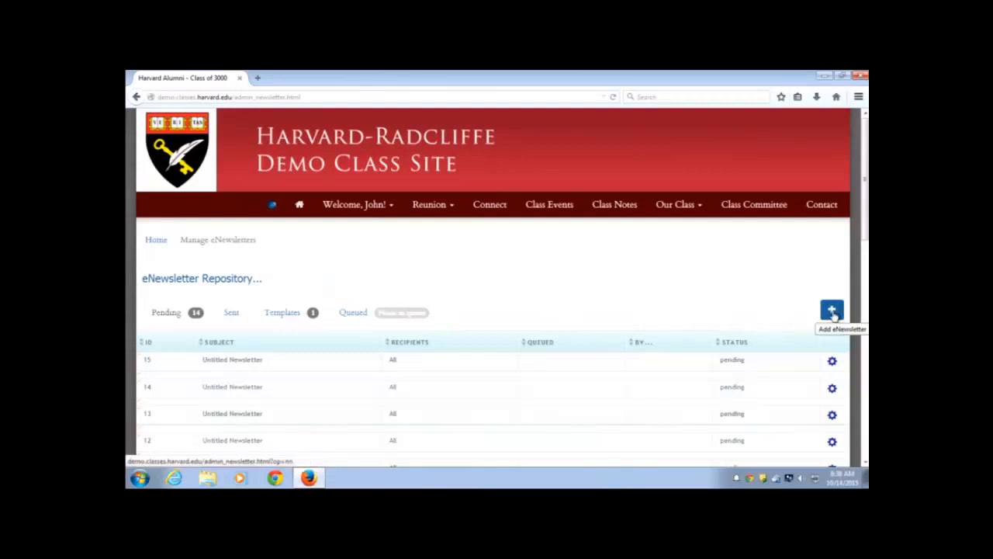
click(832, 312)
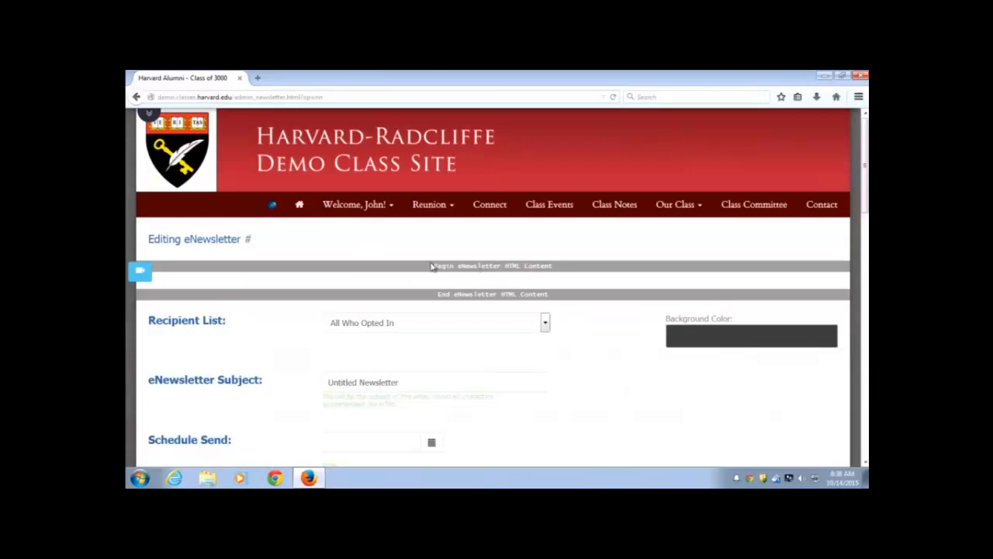
Activate the blank eNewsletter body's editor and bring up its Content Templates chooser
click(469, 281)
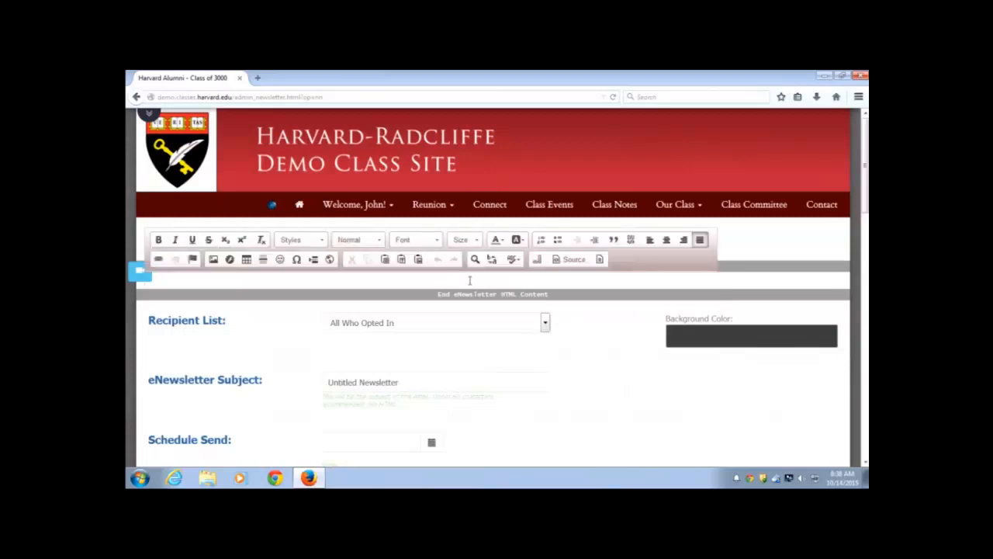
click(603, 261)
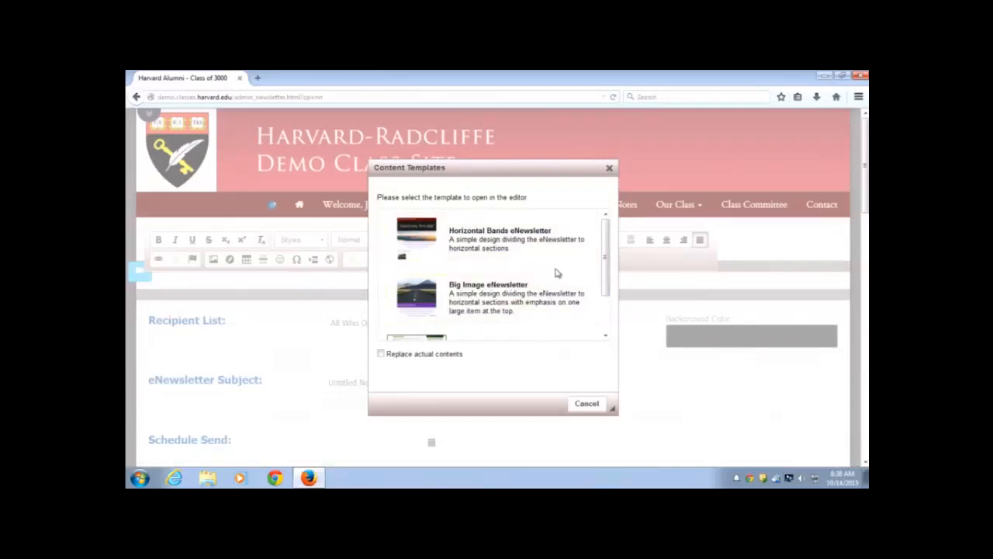
Apply the Horizontal Bands eNewsletter template to the newsletter body
scroll(536, 269, down, 1)
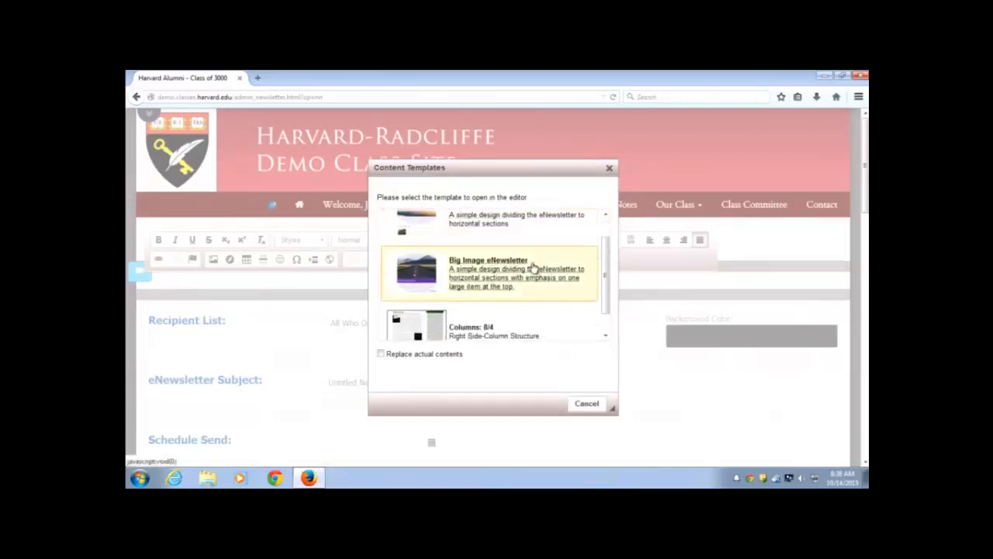
scroll(535, 268, up, 1)
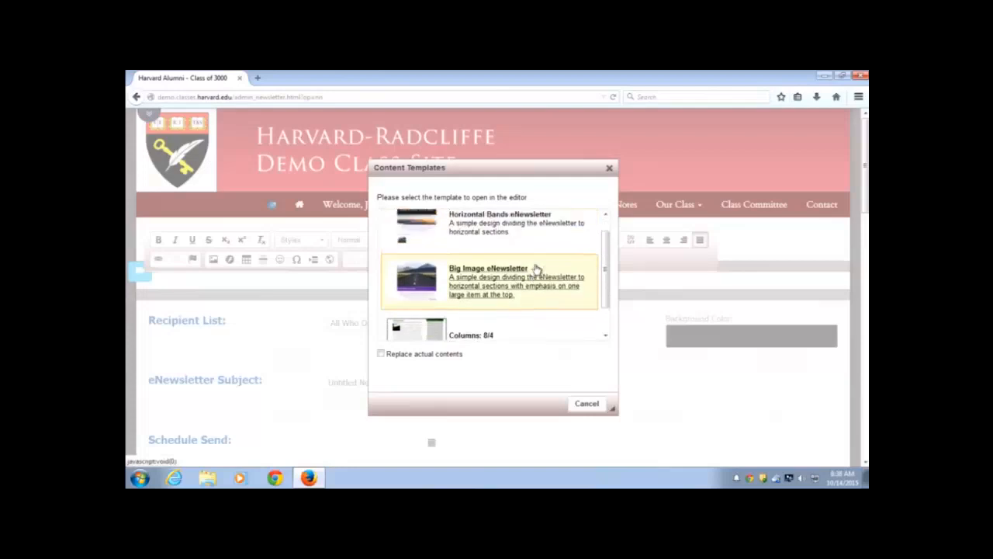
click(489, 243)
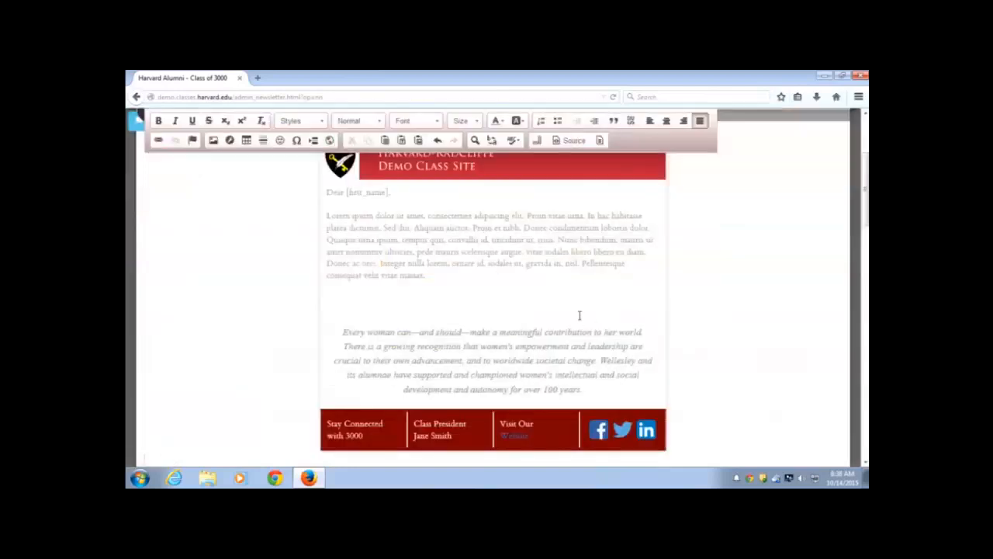
scroll(579, 315, up, 1)
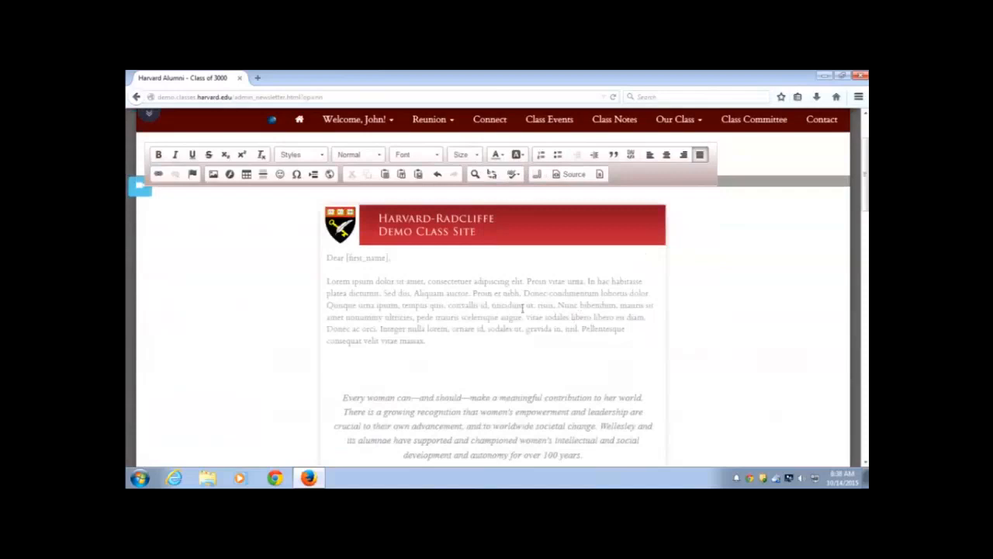
scroll(493, 291, up, 1)
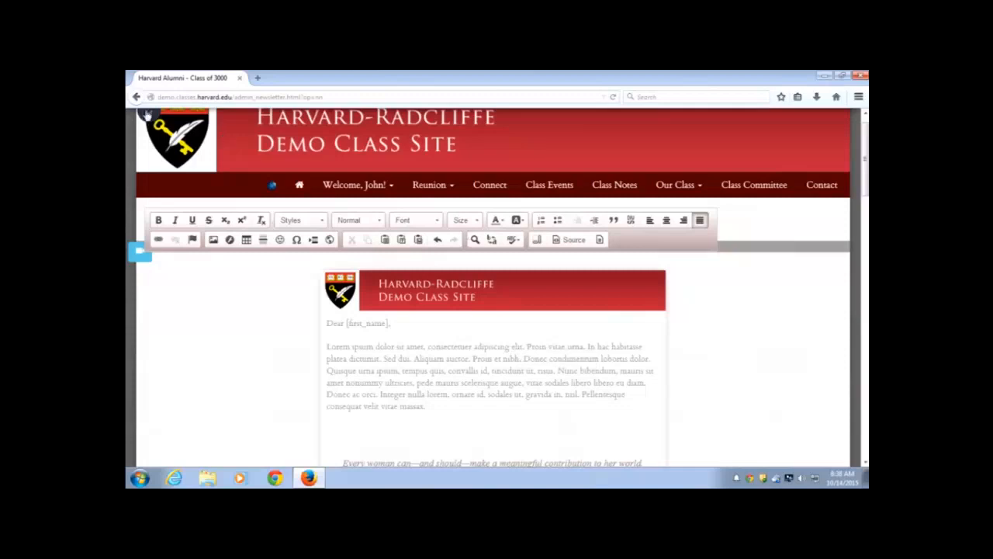
Drag the 'This is a test 10/14' article from the side panel into the newsletter body
click(147, 115)
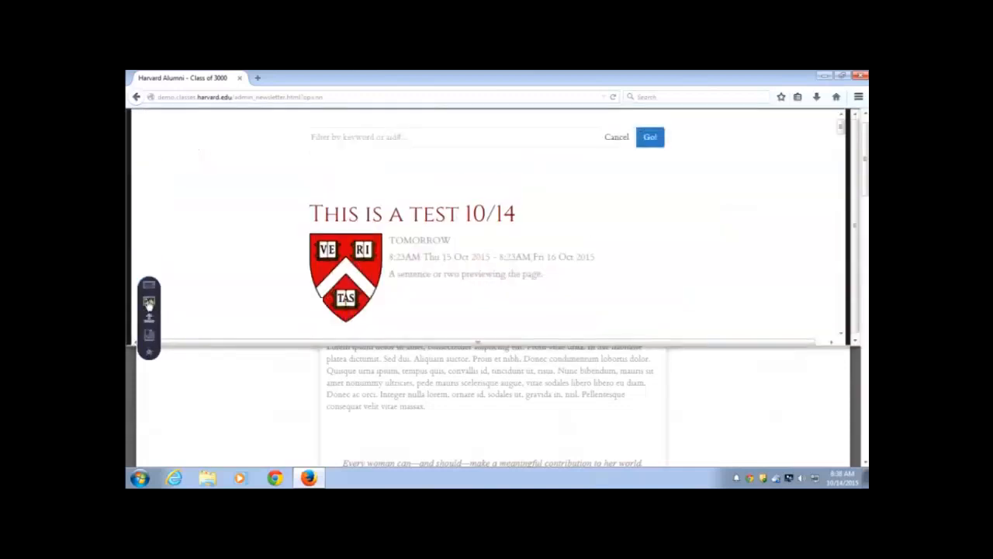
click(148, 305)
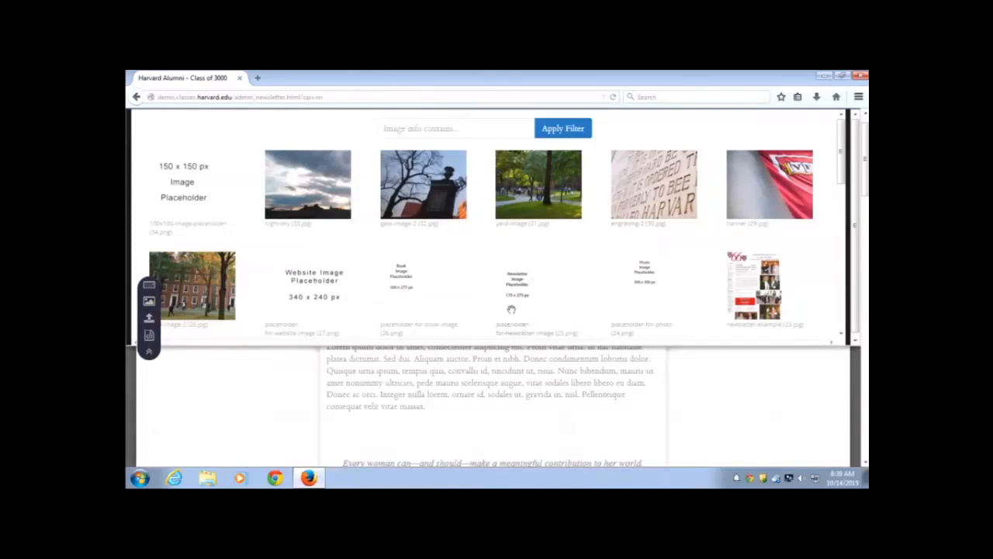
click(149, 287)
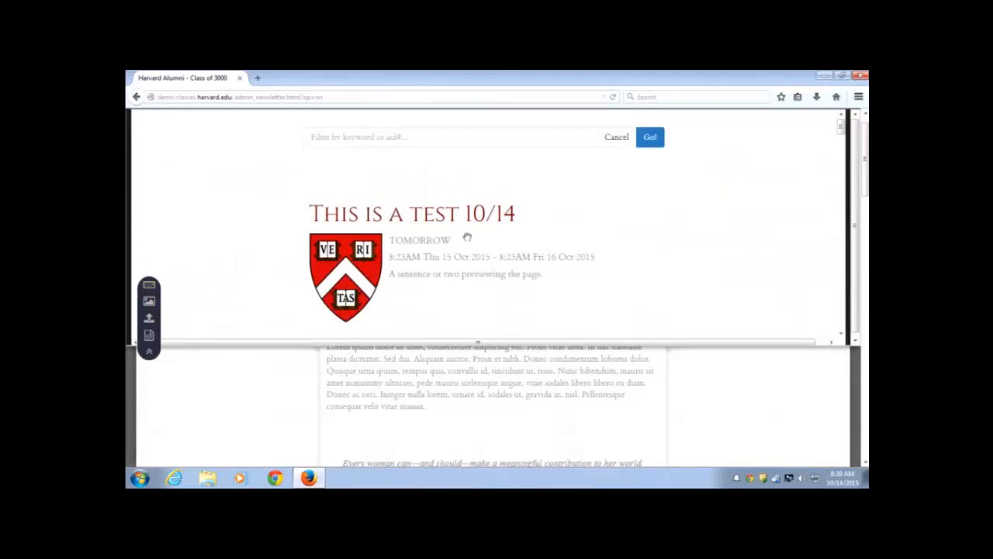
scroll(466, 240, down, 1)
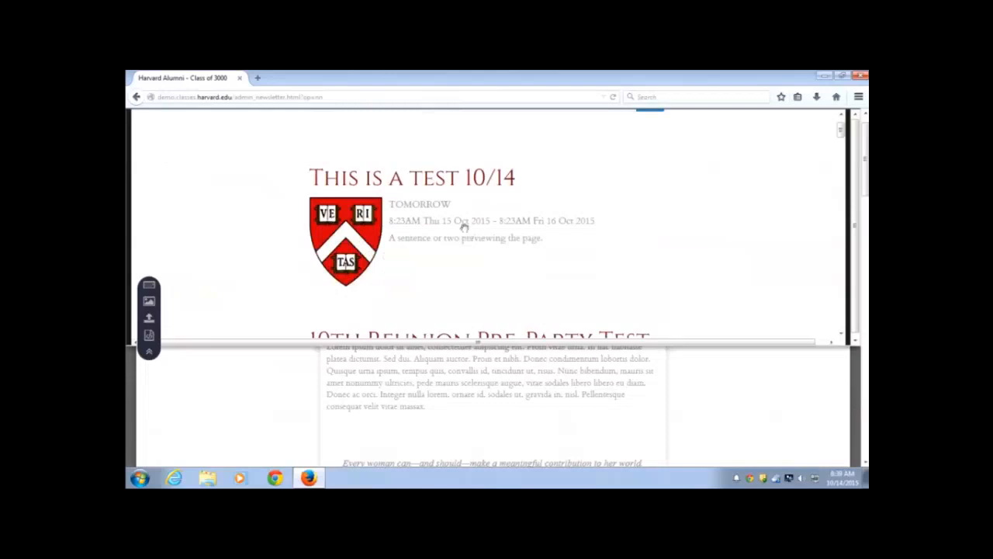
scroll(433, 186, down, 1)
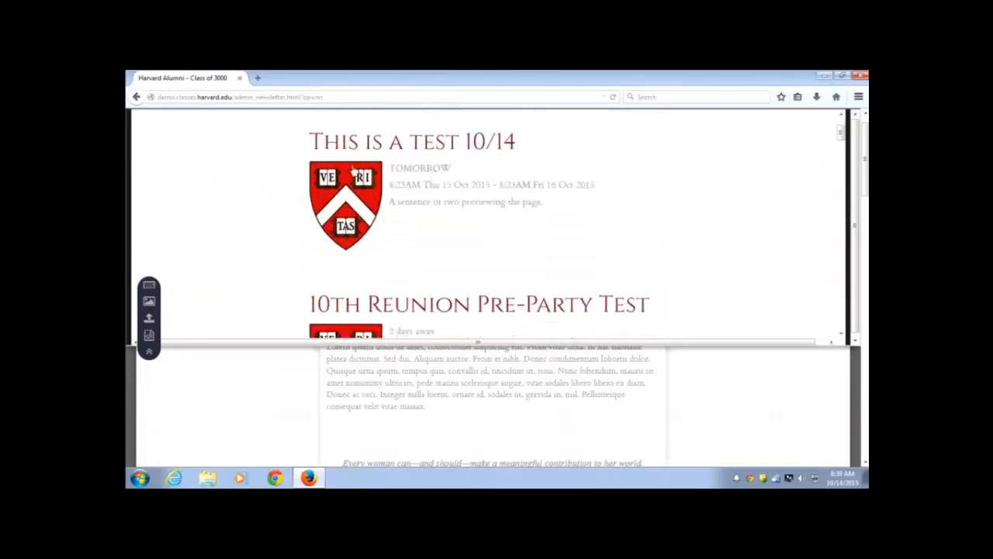
scroll(447, 210, down, 1)
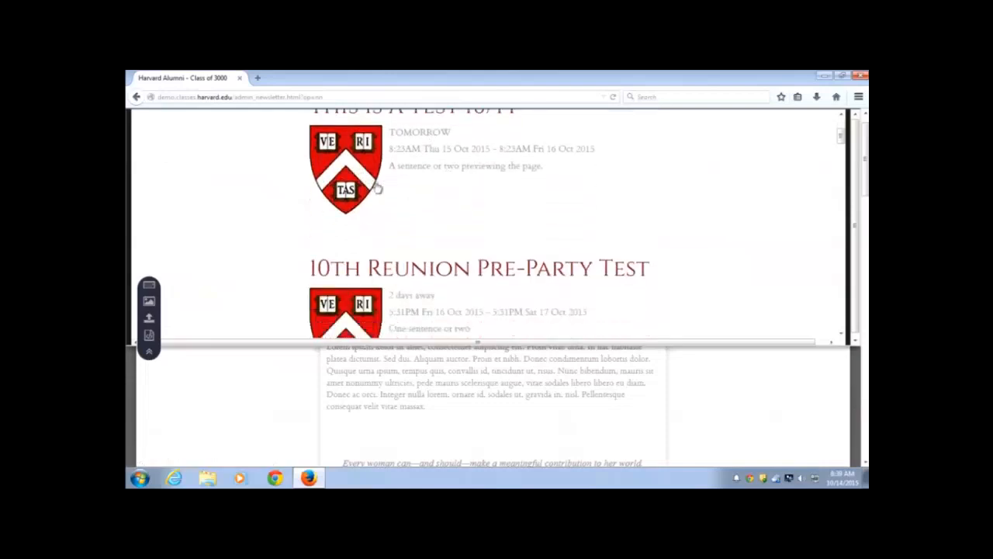
drag(355, 153, 455, 427)
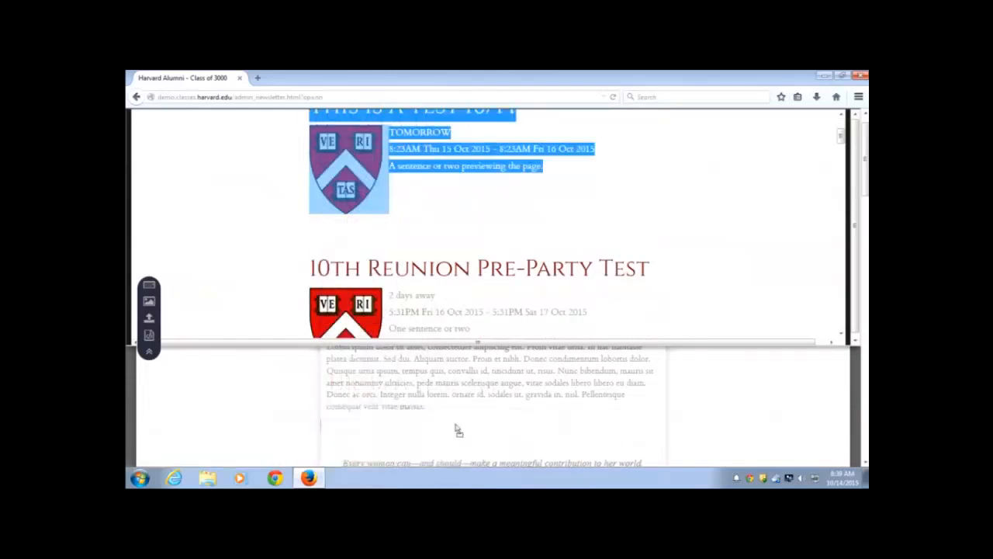
click(149, 352)
scroll(327, 362, down, 2)
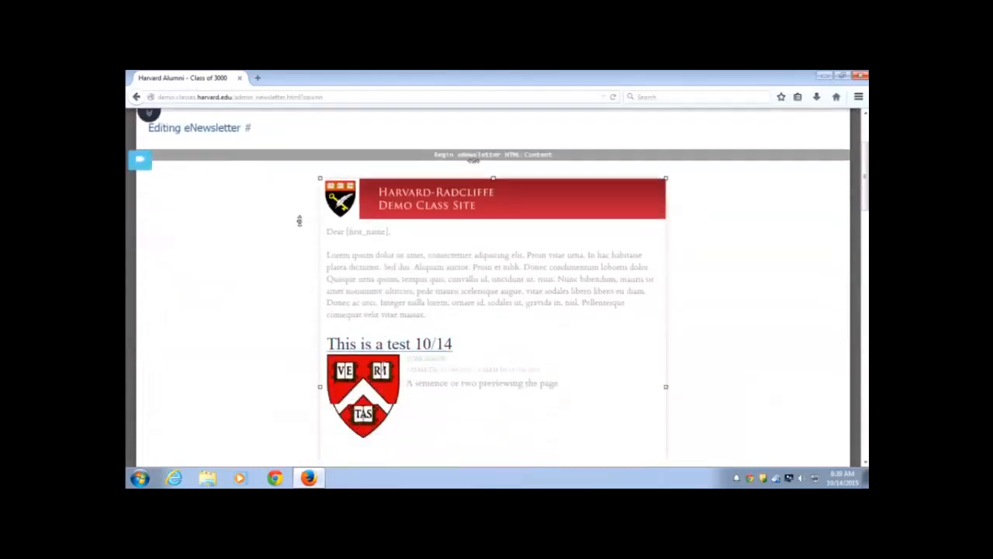
click(406, 295)
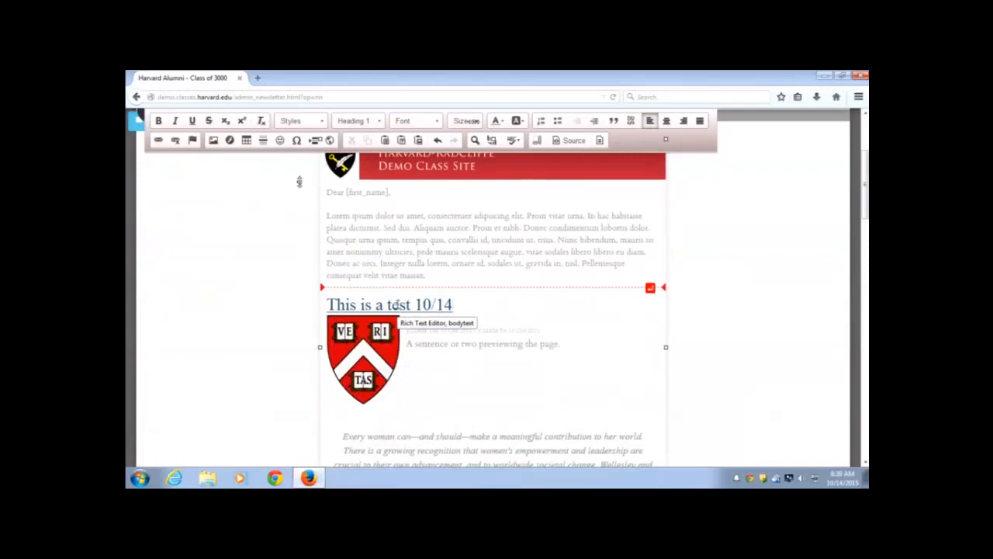
click(454, 270)
scroll(435, 295, up, 3)
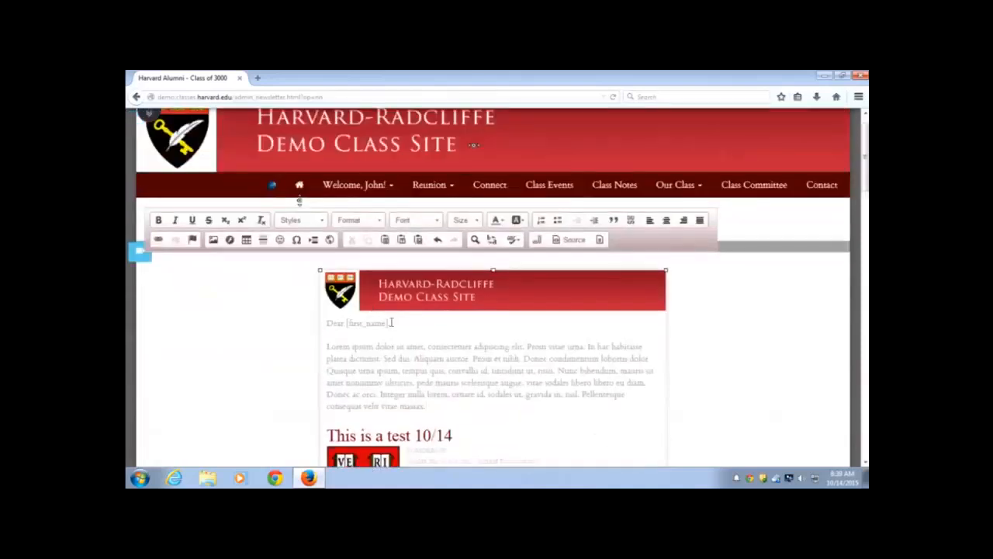
drag(392, 322, 329, 321)
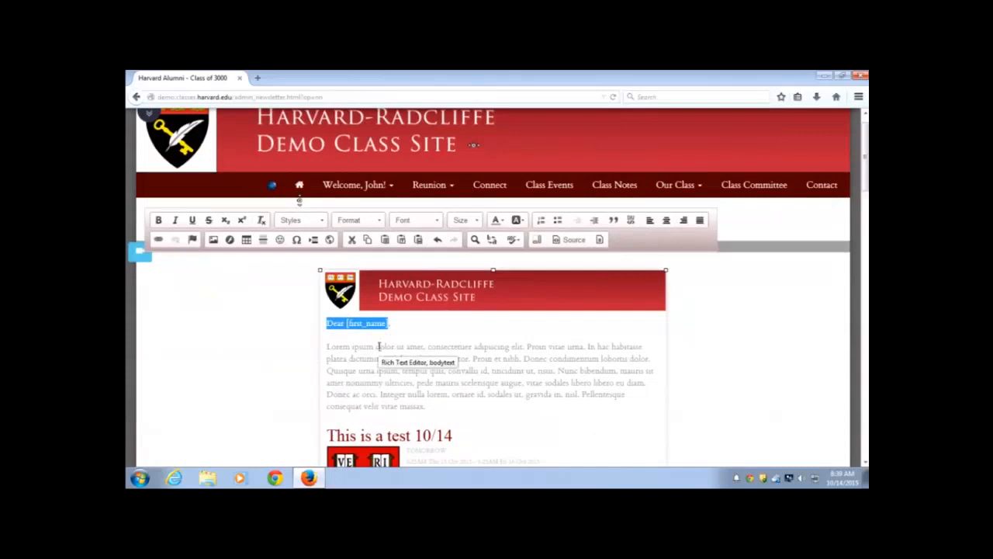
click(379, 346)
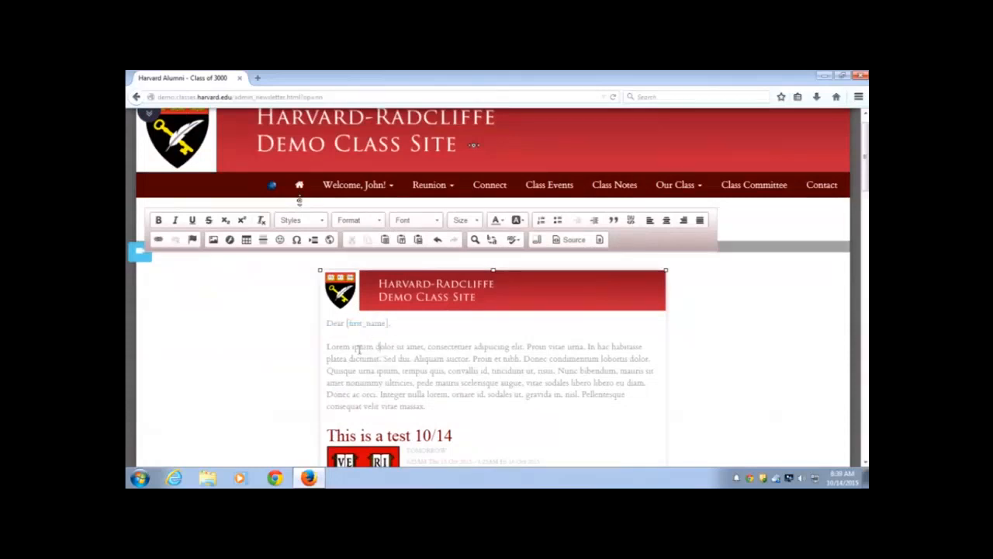
scroll(359, 350, down, 5)
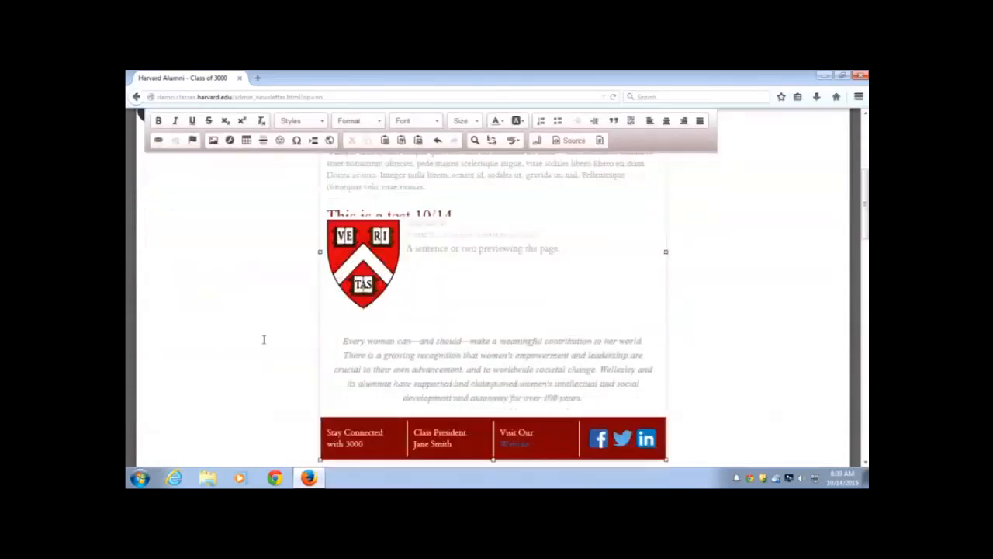
scroll(263, 338, down, 6)
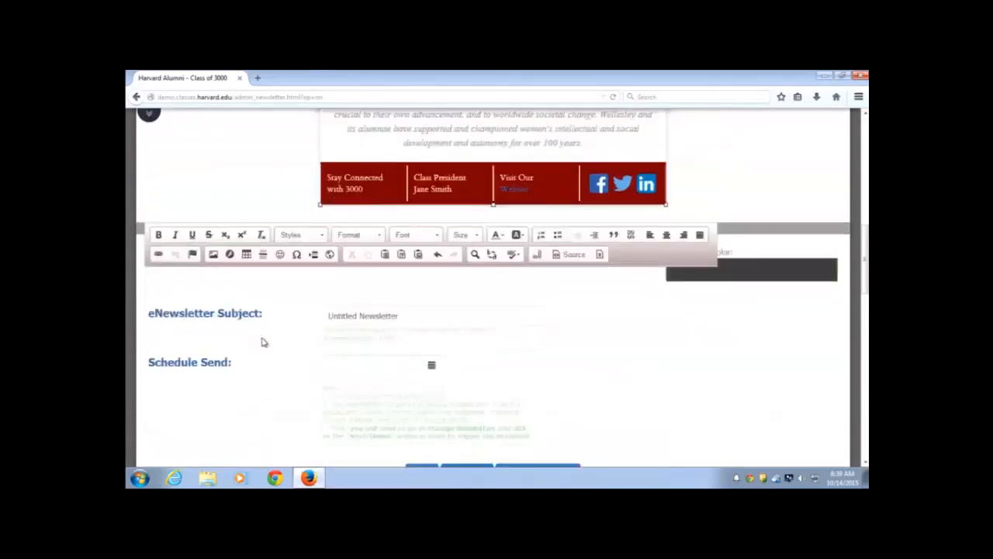
scroll(263, 342, down, 4)
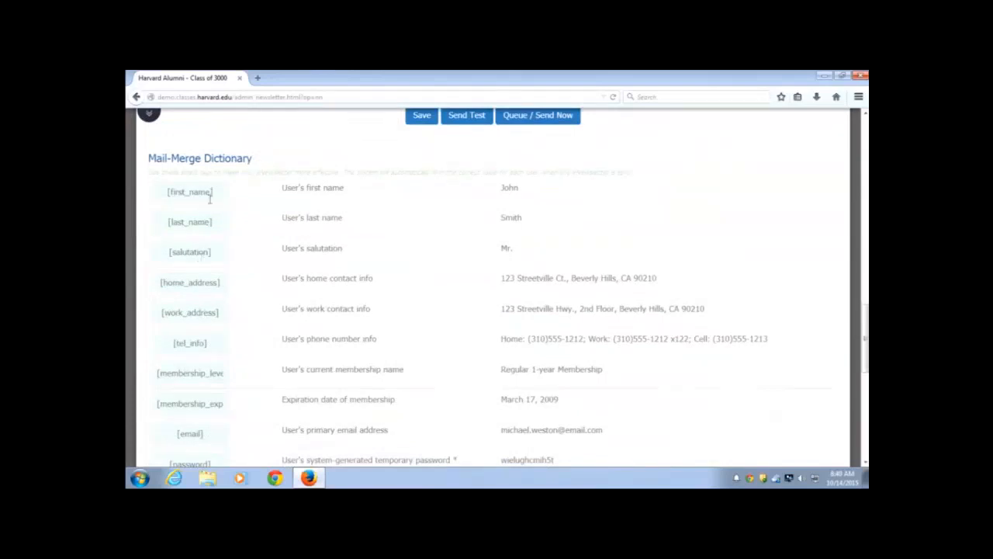
drag(167, 192, 220, 194)
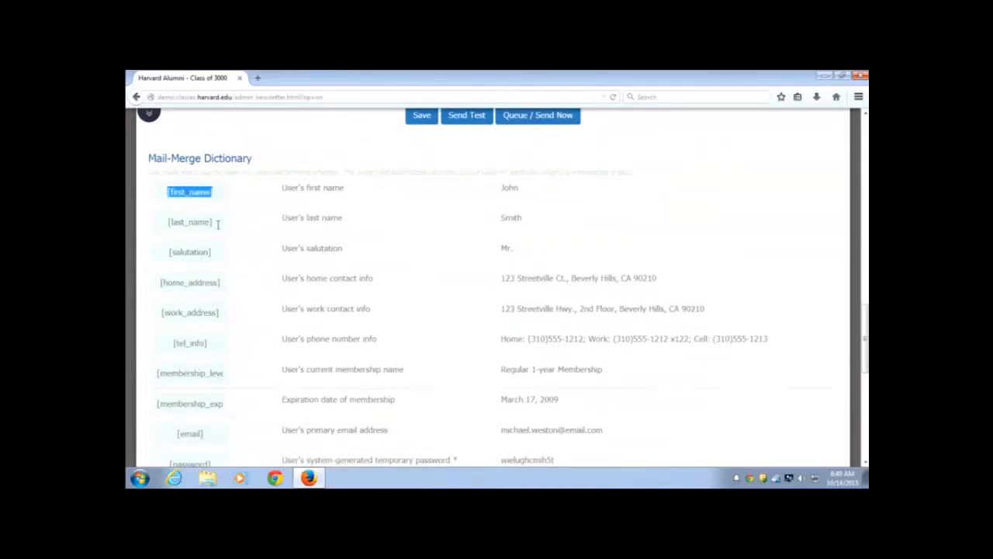
drag(167, 222, 218, 223)
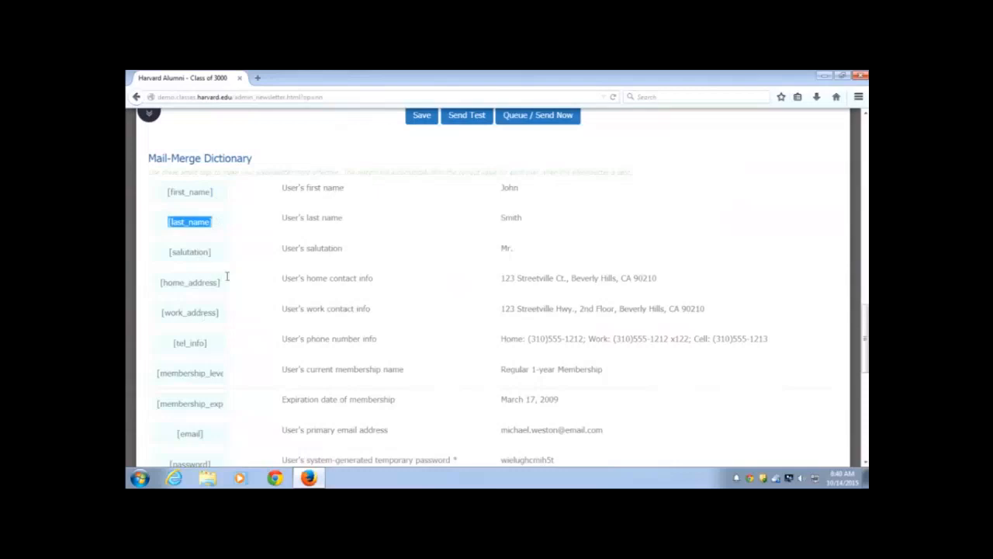
scroll(229, 283, down, 2)
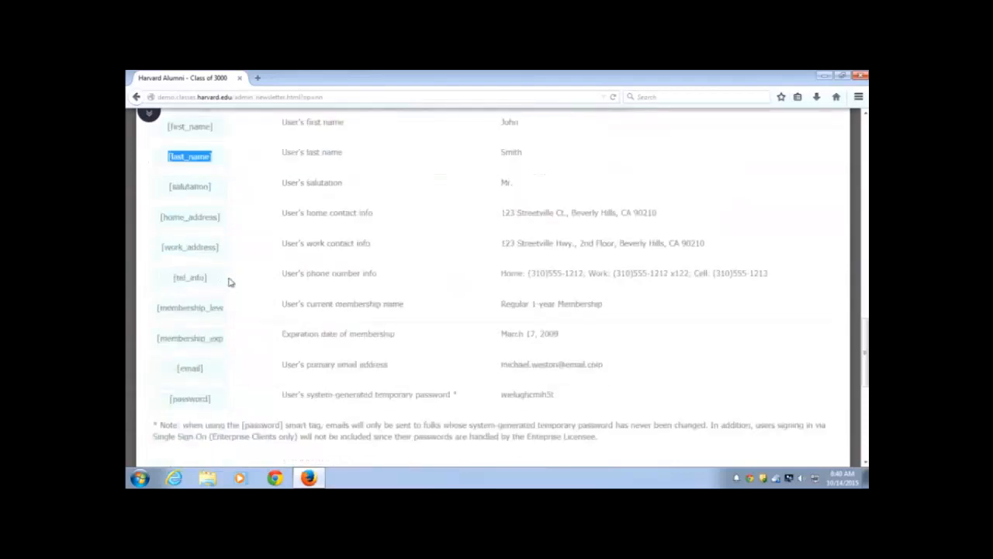
scroll(229, 284, up, 2)
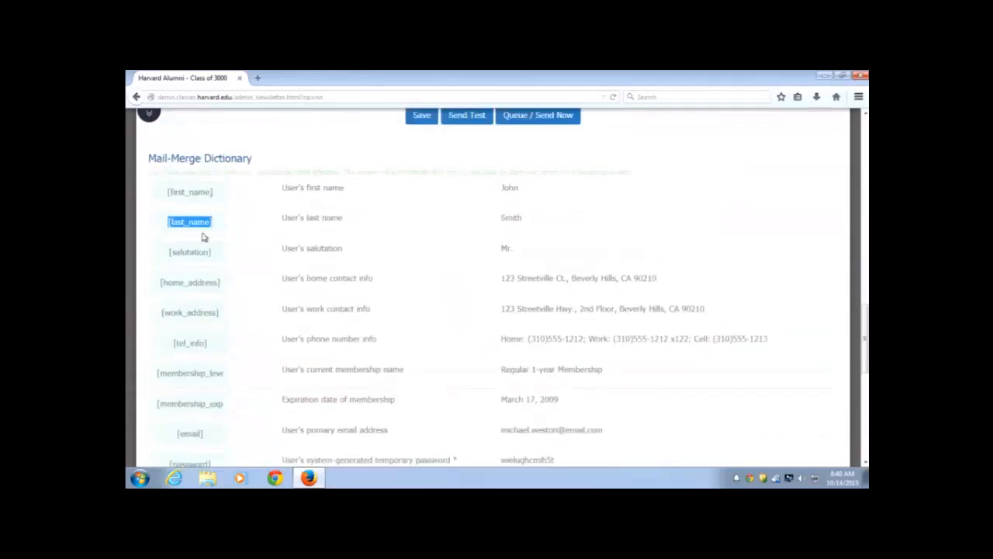
scroll(202, 238, down, 2)
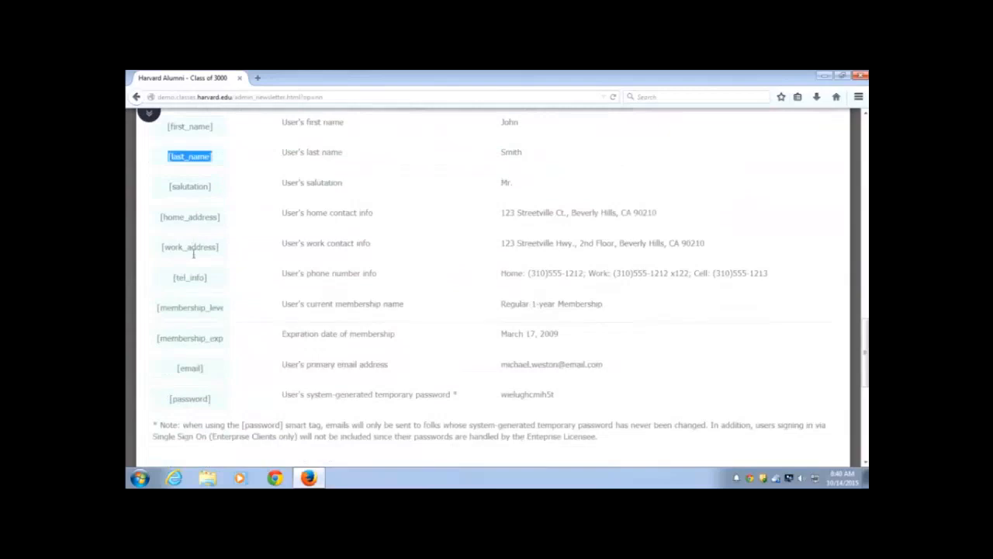
scroll(195, 249, up, 2)
scroll(198, 254, up, 4)
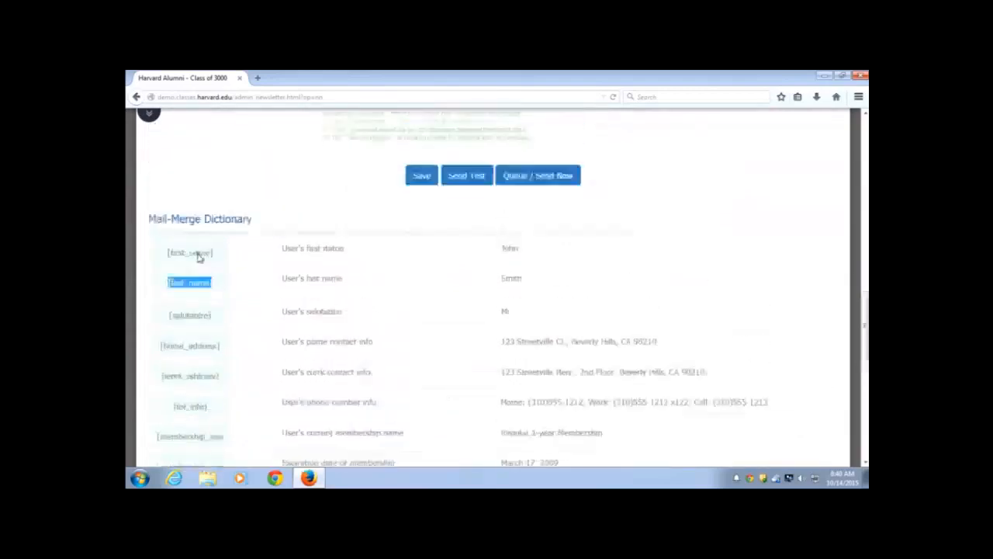
click(275, 278)
scroll(273, 272, up, 6)
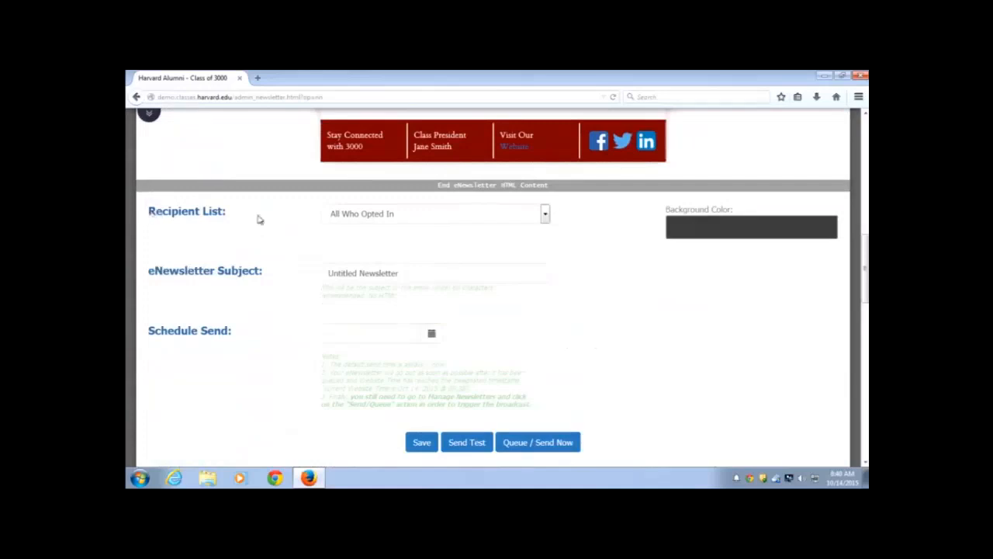
click(545, 217)
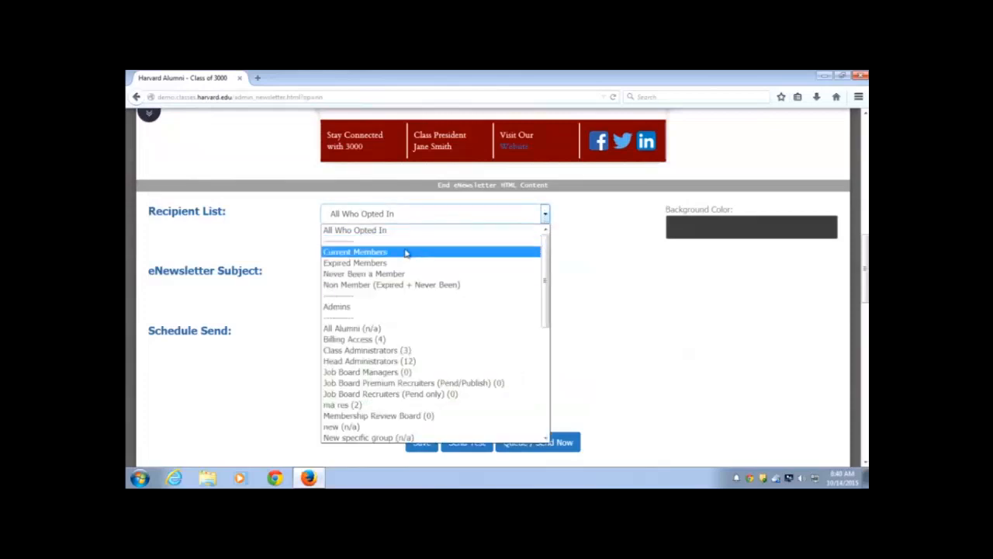
scroll(467, 404, down, 1)
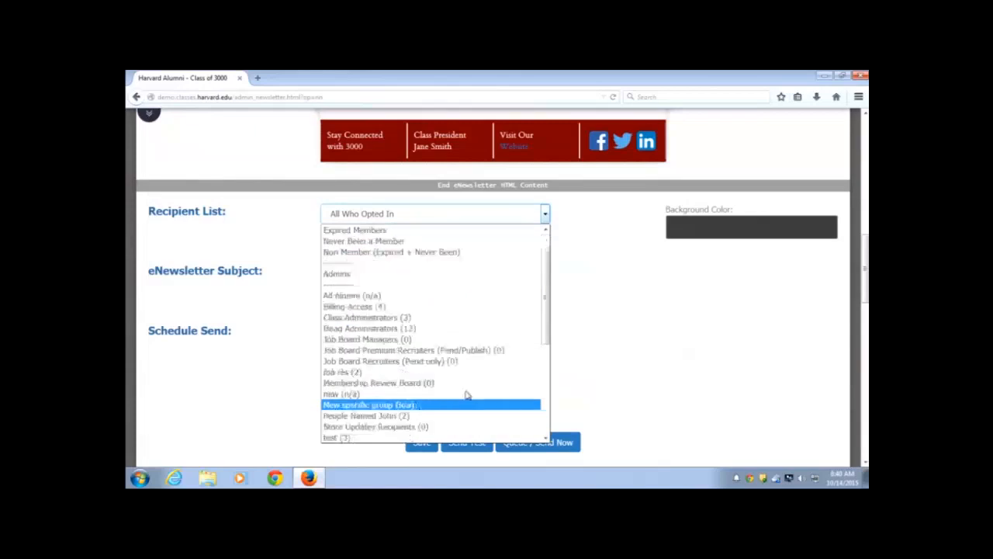
scroll(463, 393, down, 2)
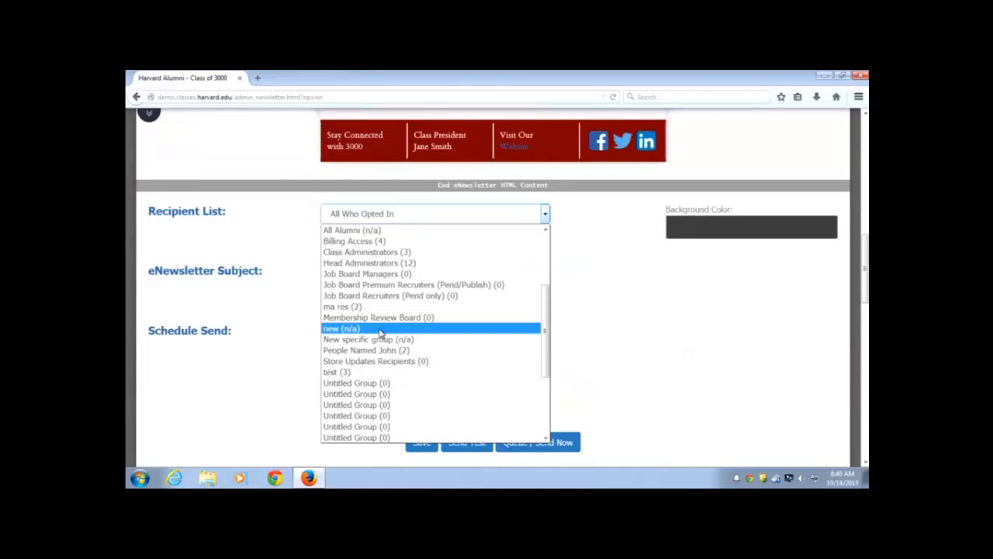
click(581, 288)
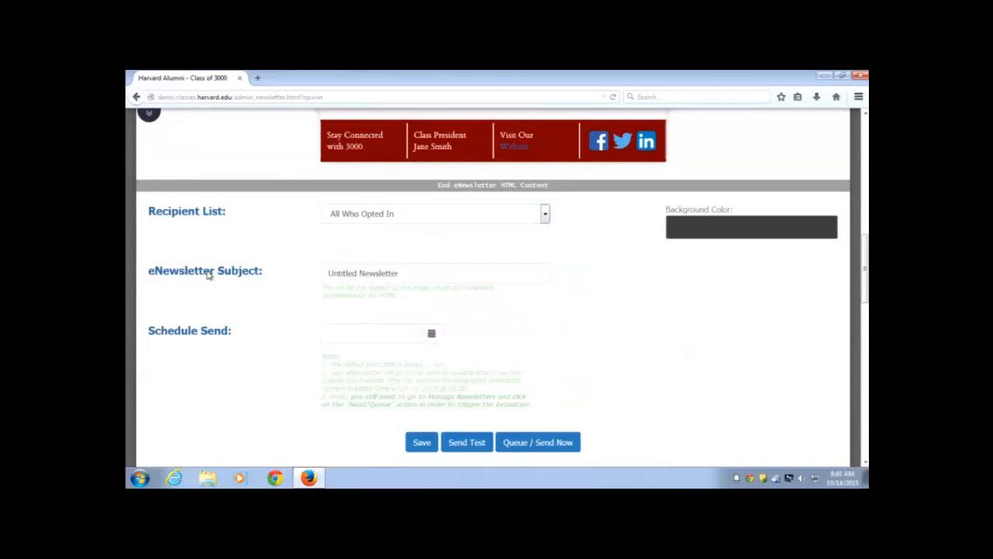
Schedule the newsletter's send for Oct 14, 2015 @ 08:41
scroll(240, 301, down, 1)
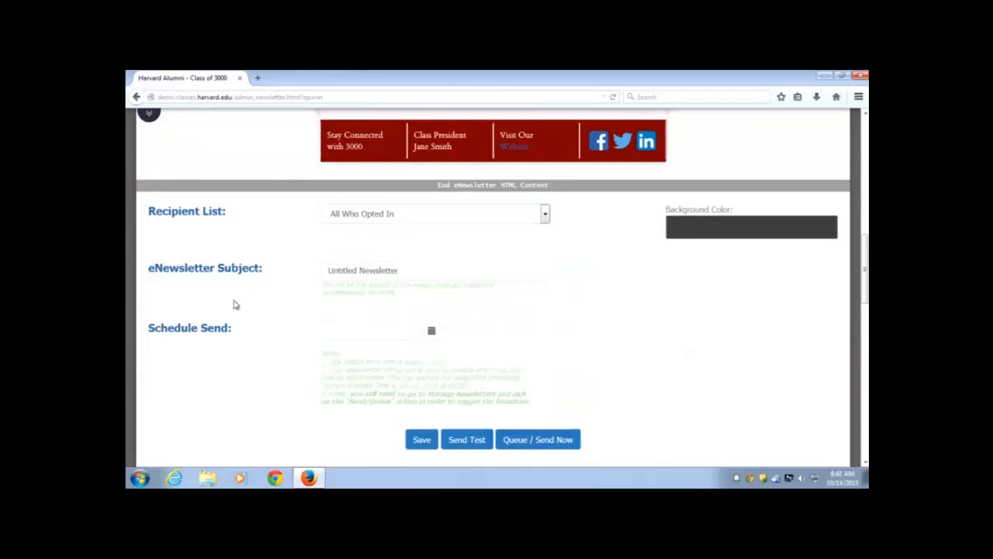
scroll(236, 305, down, 2)
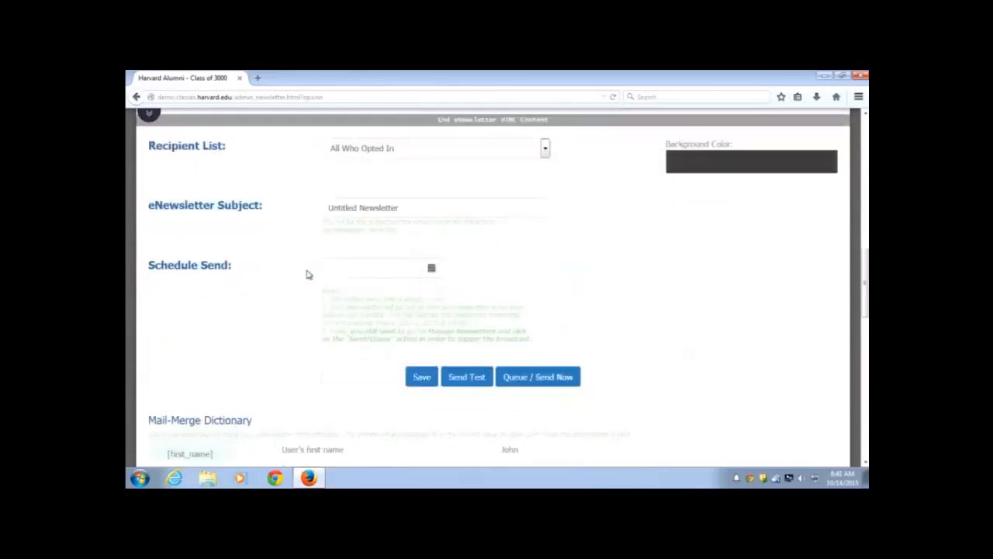
click(433, 269)
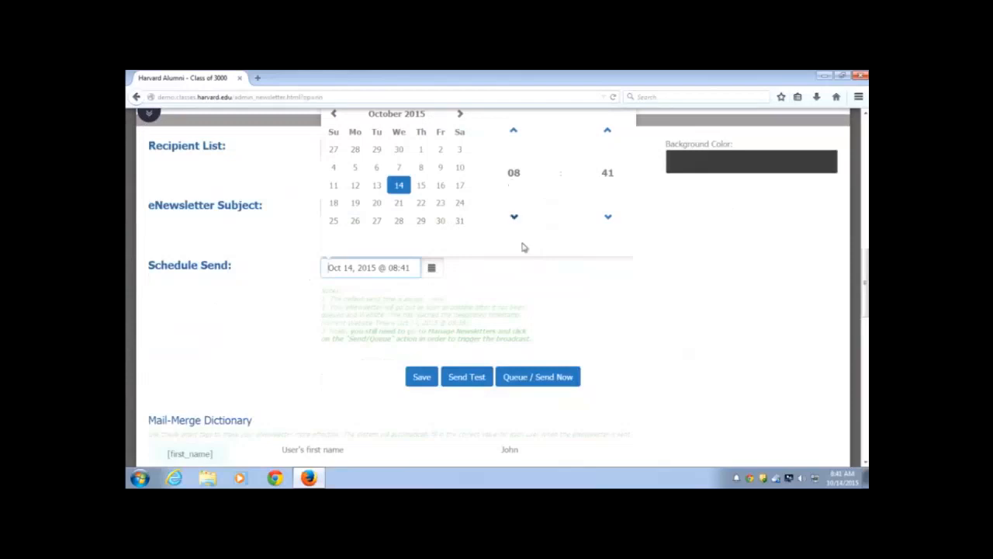
click(545, 286)
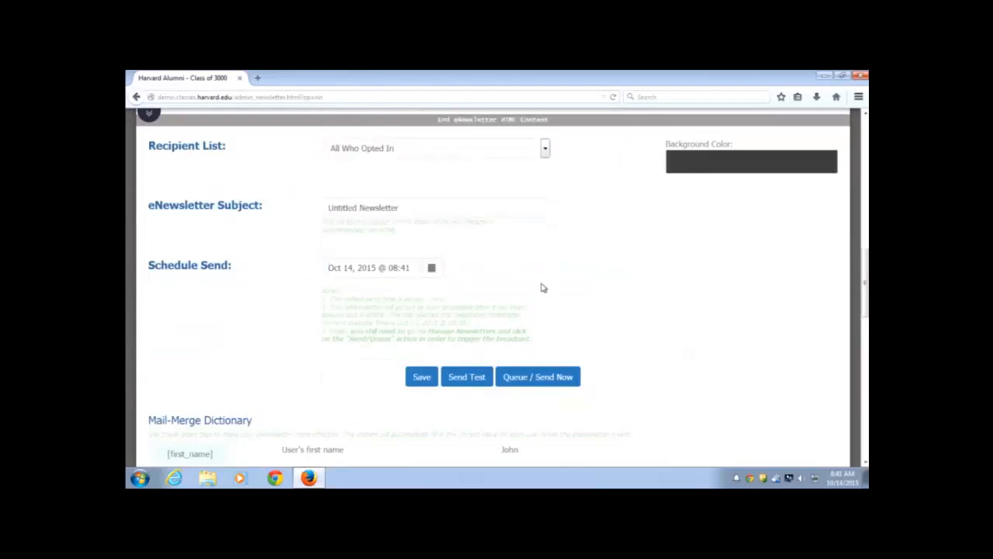
scroll(529, 293, down, 1)
scroll(466, 291, down, 1)
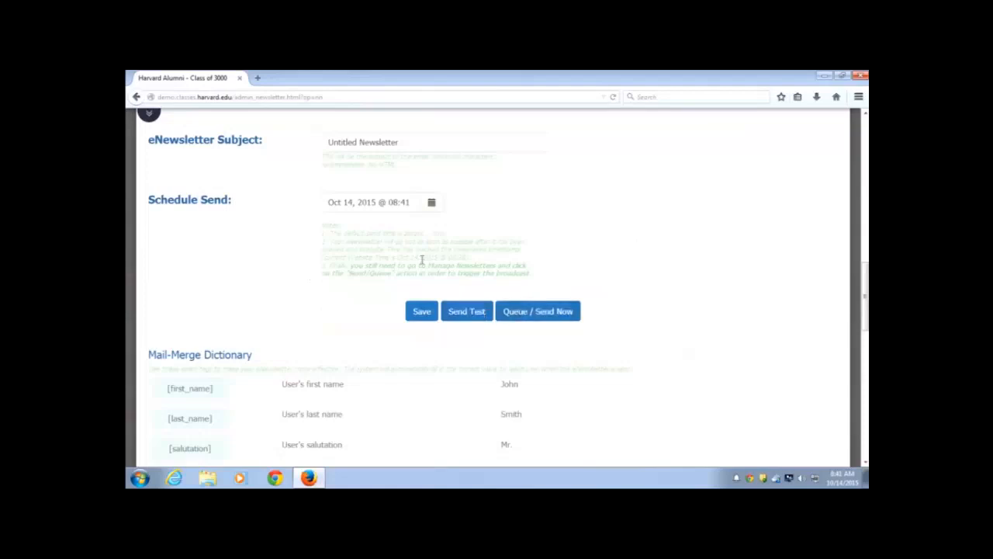
click(433, 203)
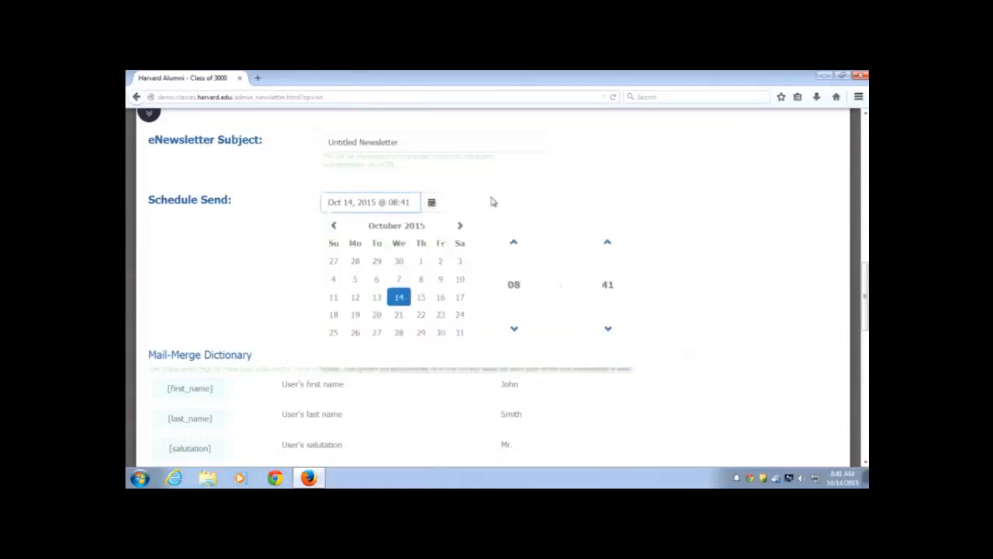
click(514, 184)
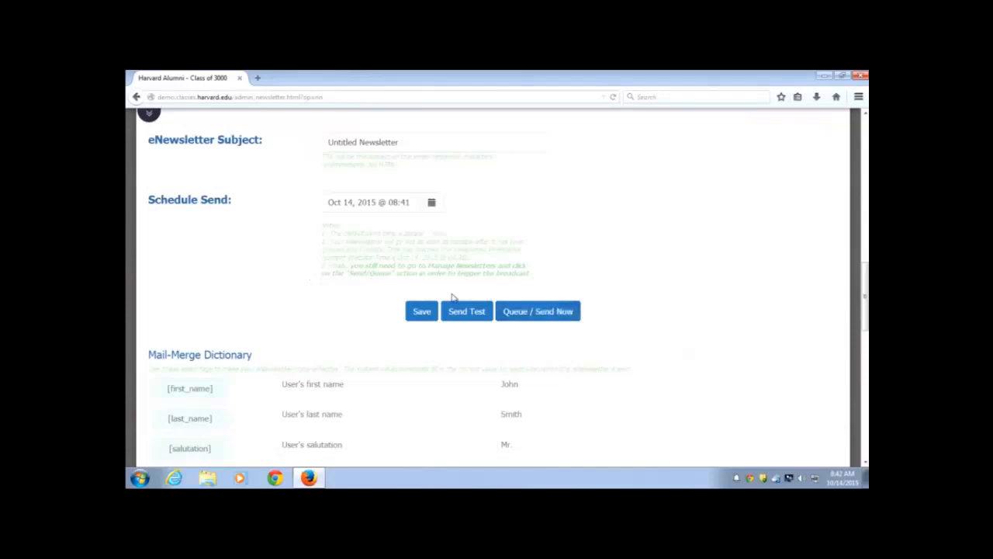
Save the newsletter settings and review the newsletter page
click(422, 311)
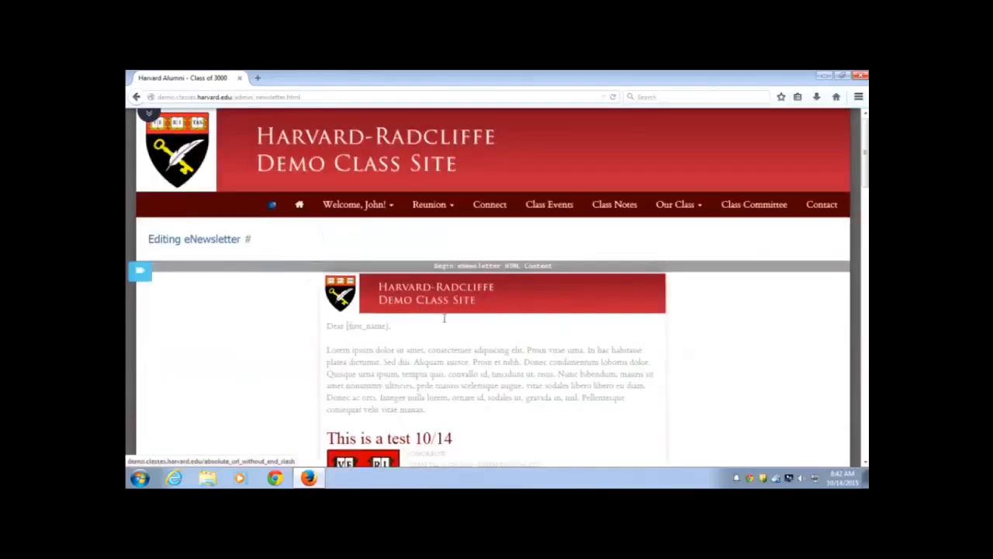
scroll(450, 335, down, 3)
scroll(450, 335, down, 5)
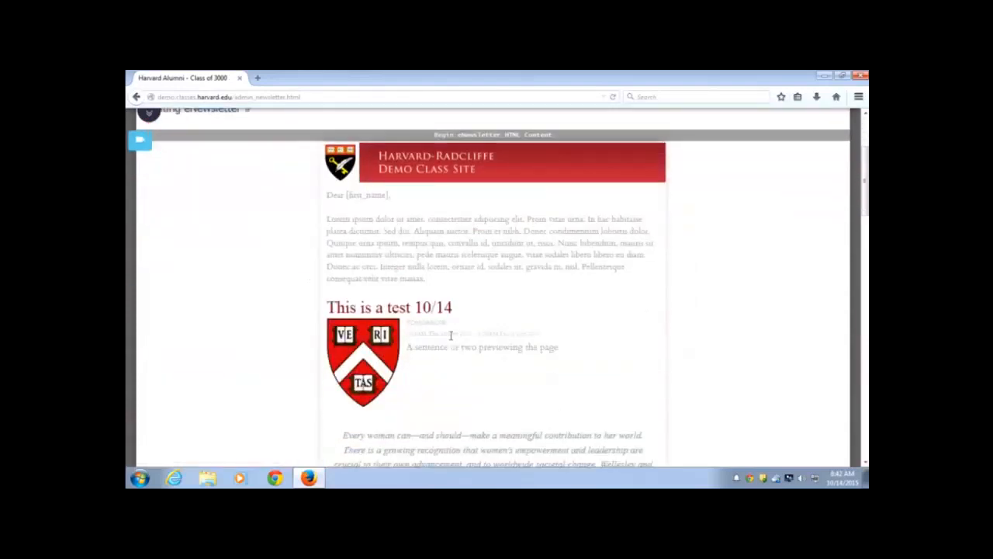
scroll(454, 315, down, 1)
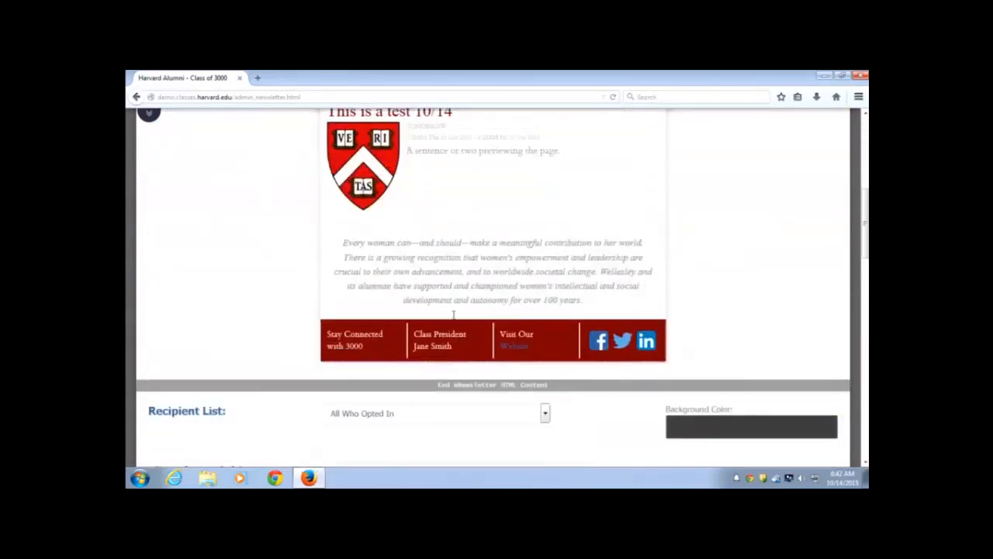
Activate inline rich-text editing in the newsletter's intro paragraph
scroll(517, 287, up, 2)
scroll(518, 295, up, 2)
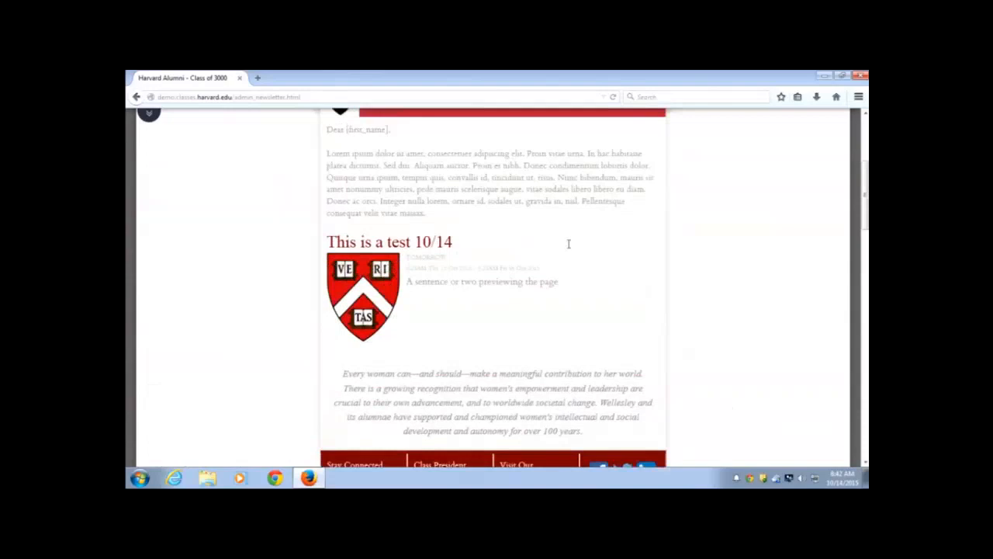
click(450, 206)
scroll(470, 215, up, 2)
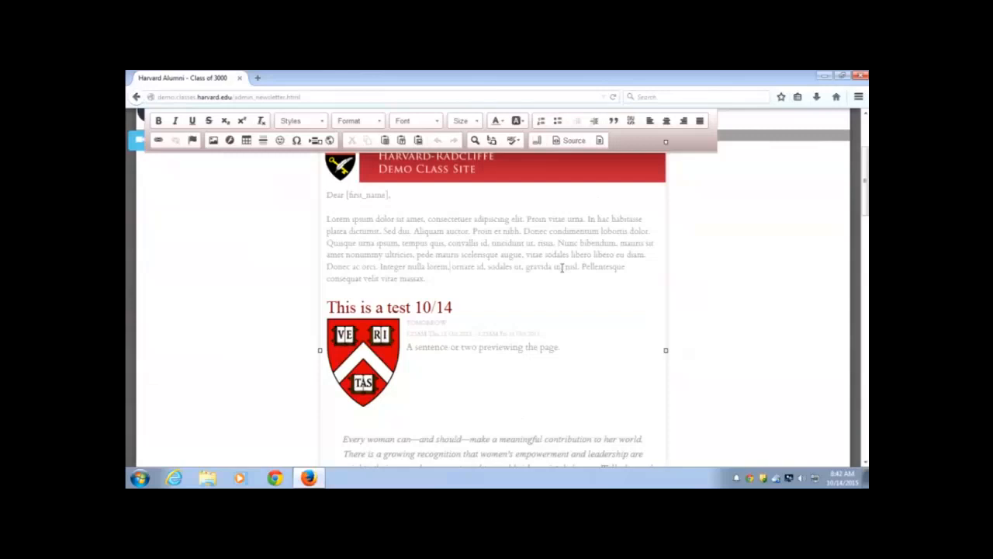
Copy the newsletter's entire HTML source, then close the Source view without changes
click(575, 140)
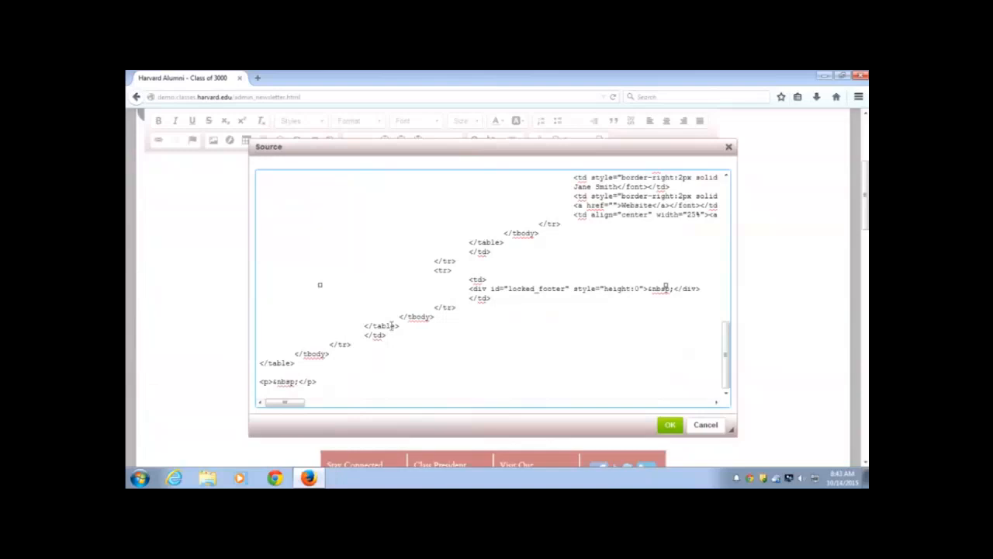
key(ctrl+a)
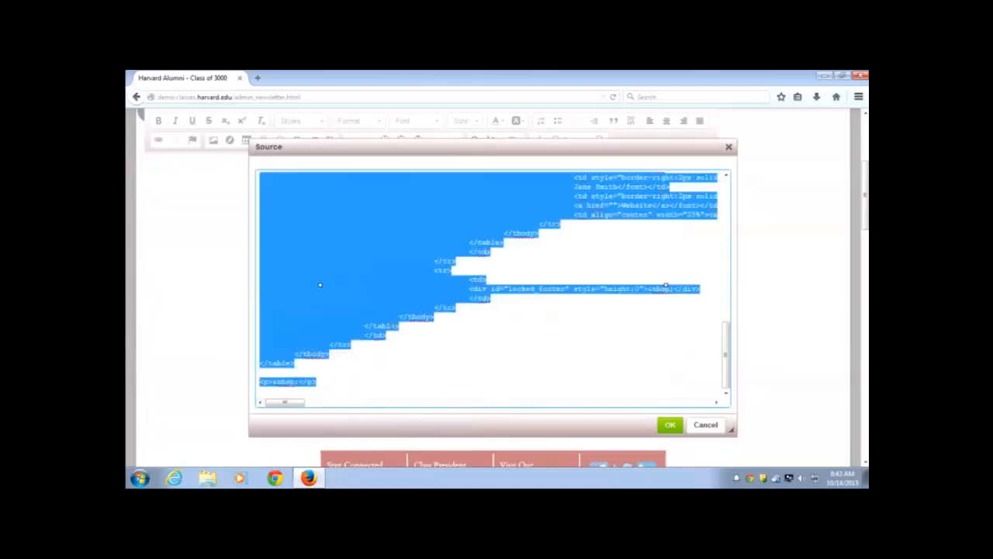
right_click(384, 229)
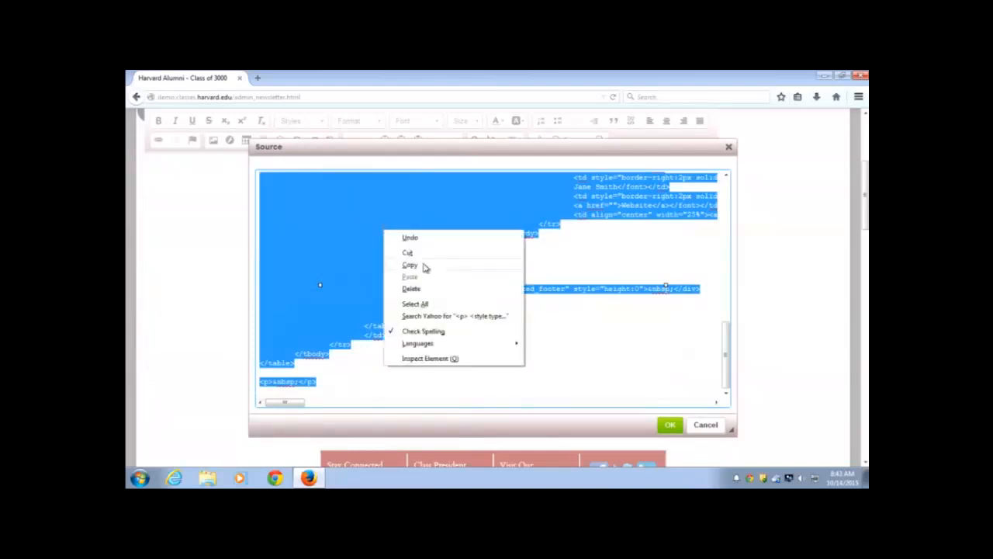
click(424, 265)
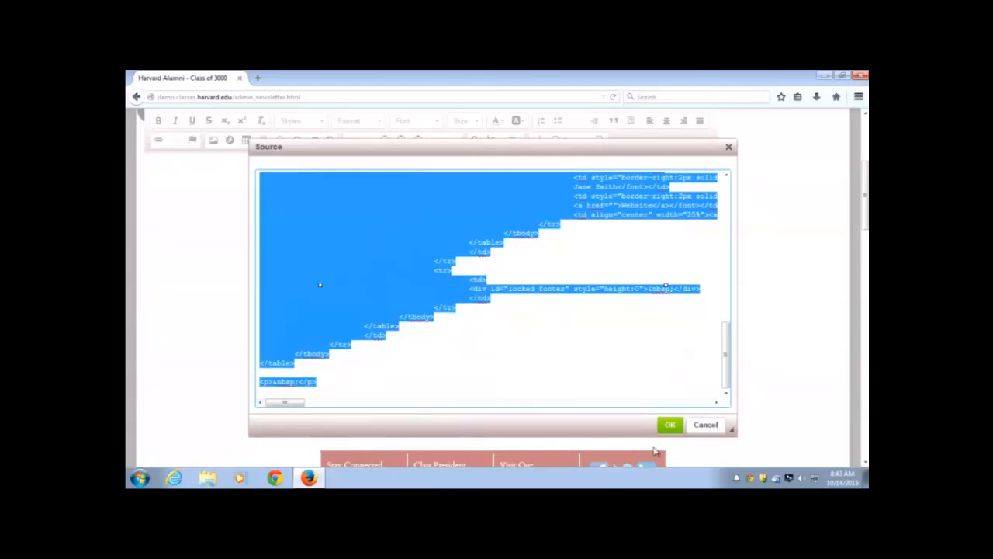
click(706, 425)
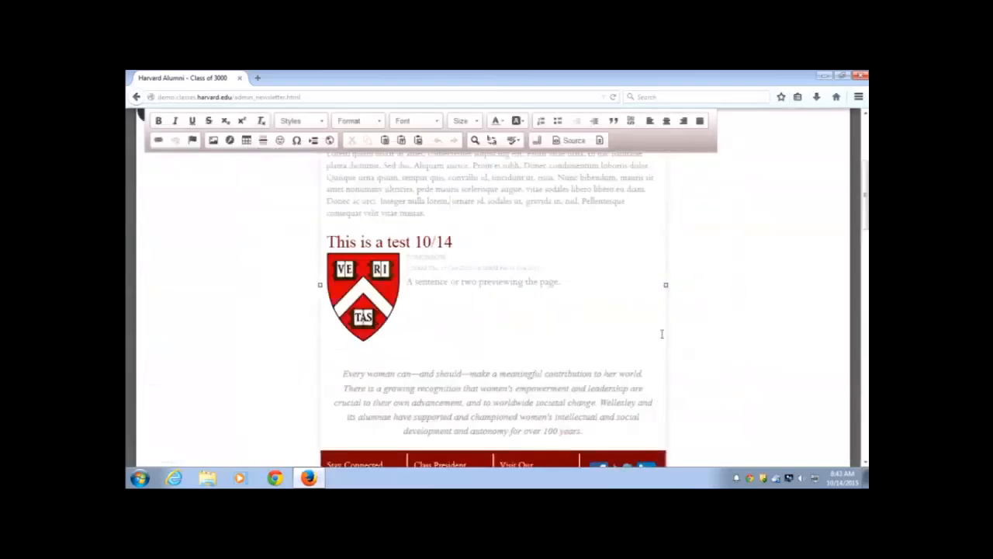
scroll(720, 339, up, 5)
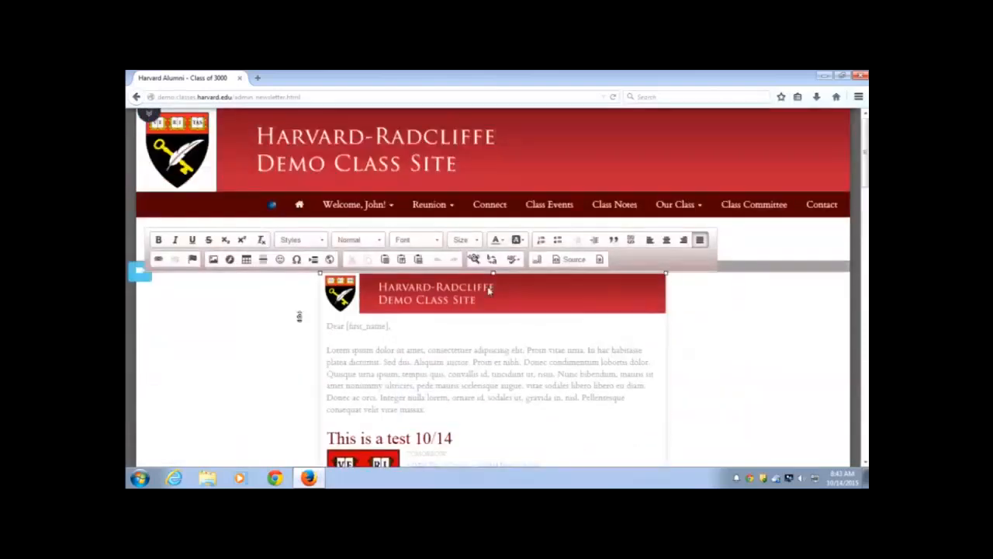
Create new blank article #221 from Manage Articles and enter its content area
click(273, 208)
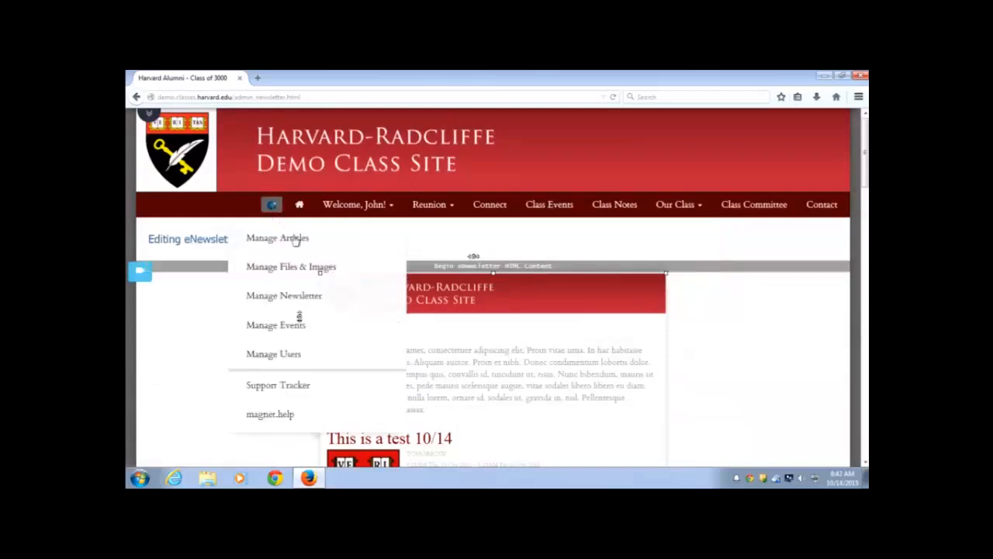
click(298, 240)
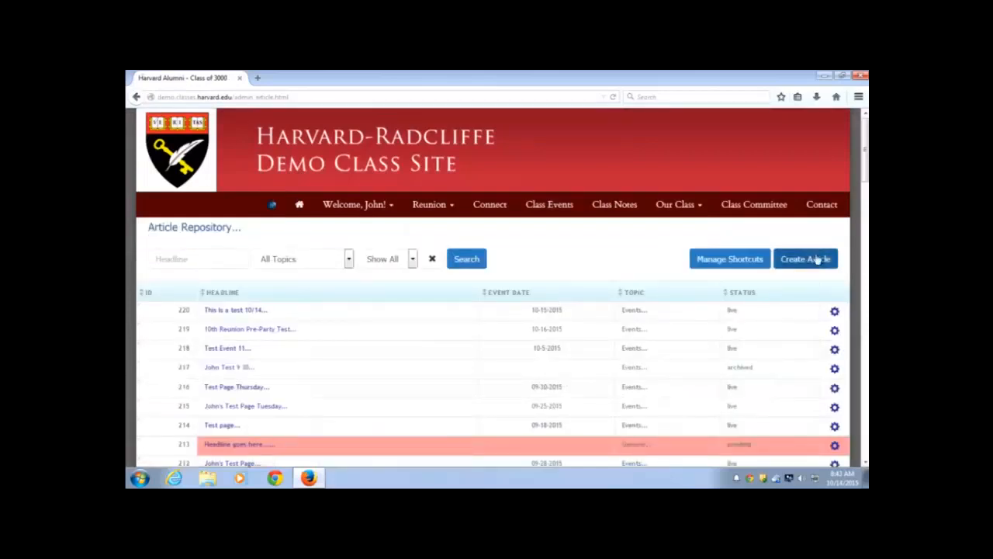
click(824, 262)
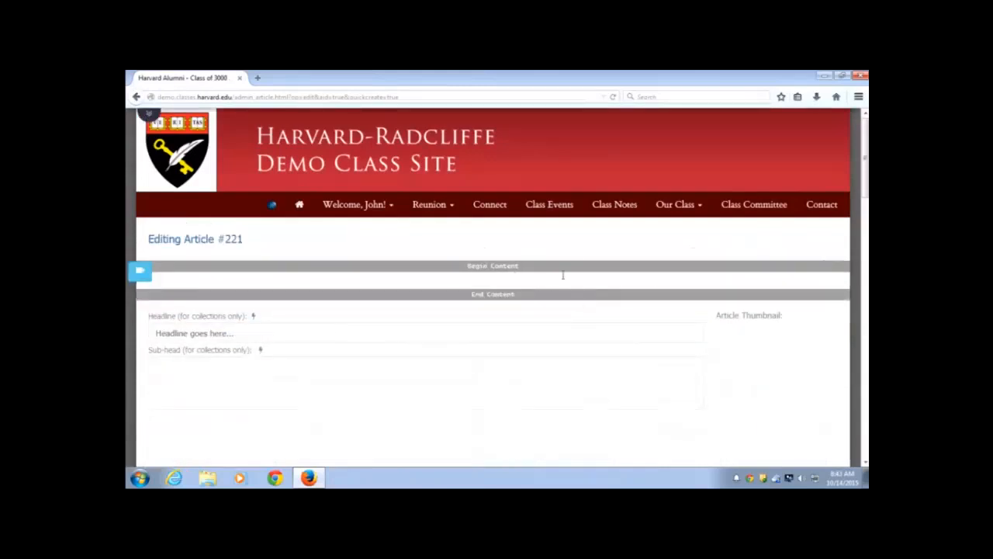
click(505, 274)
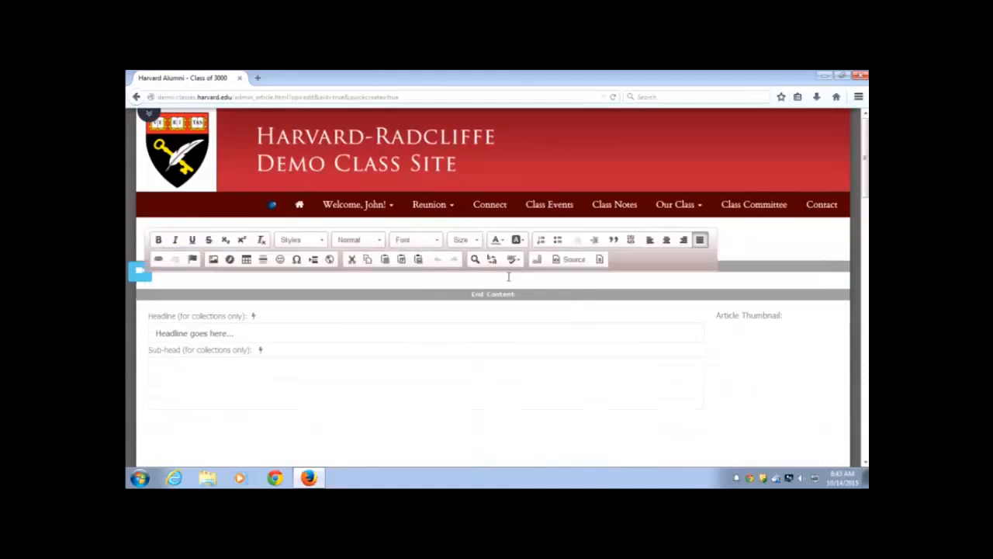
Paste the copied newsletter HTML into article #221's source and apply it to the body
click(576, 260)
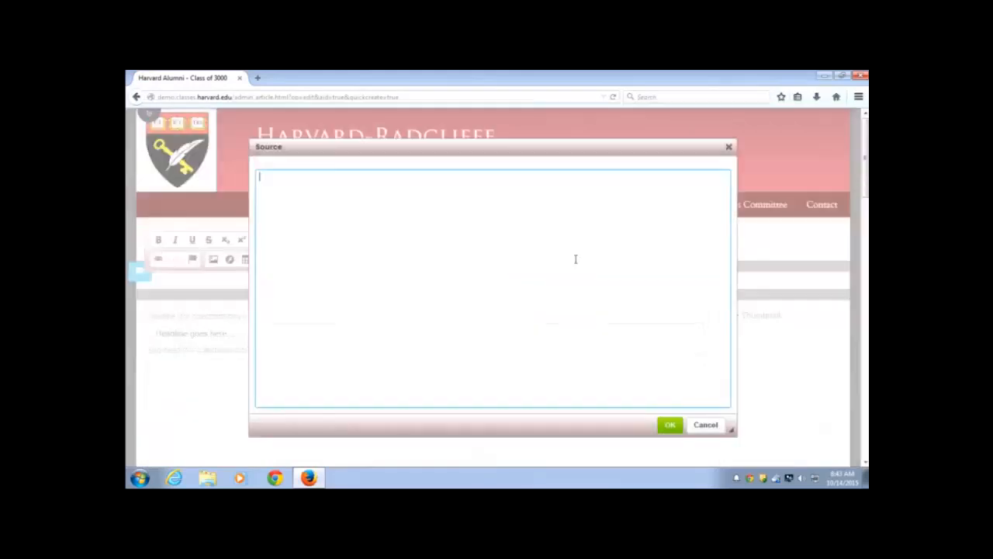
right_click(300, 184)
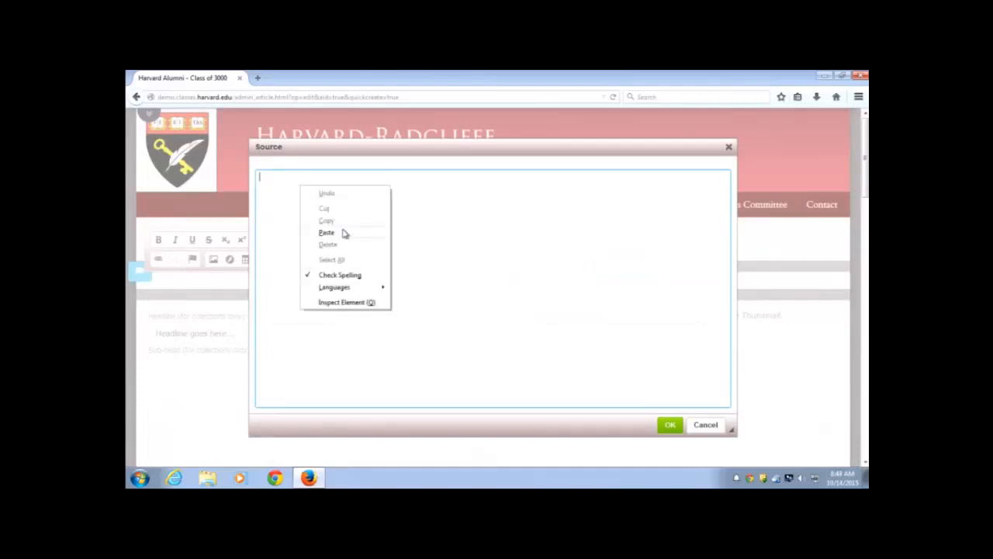
click(326, 233)
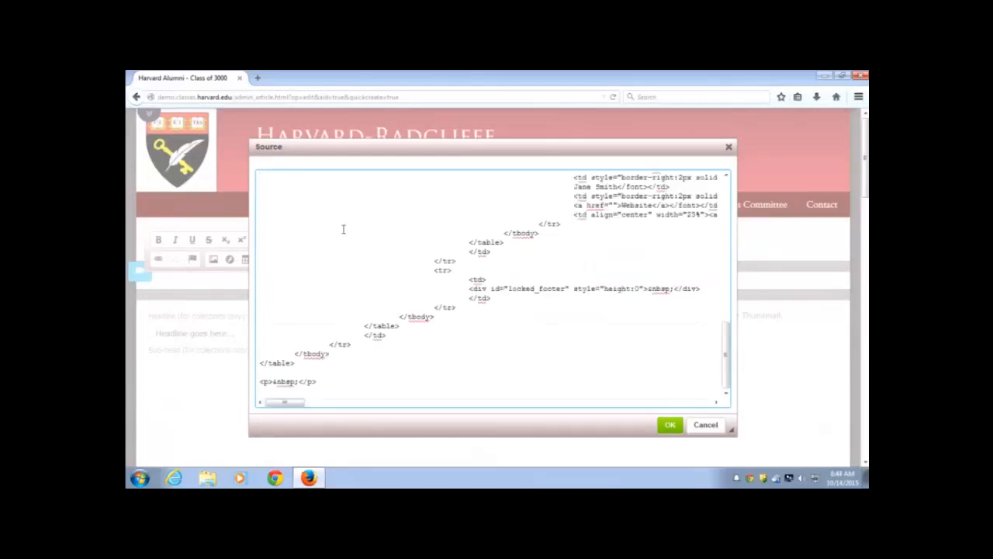
click(672, 425)
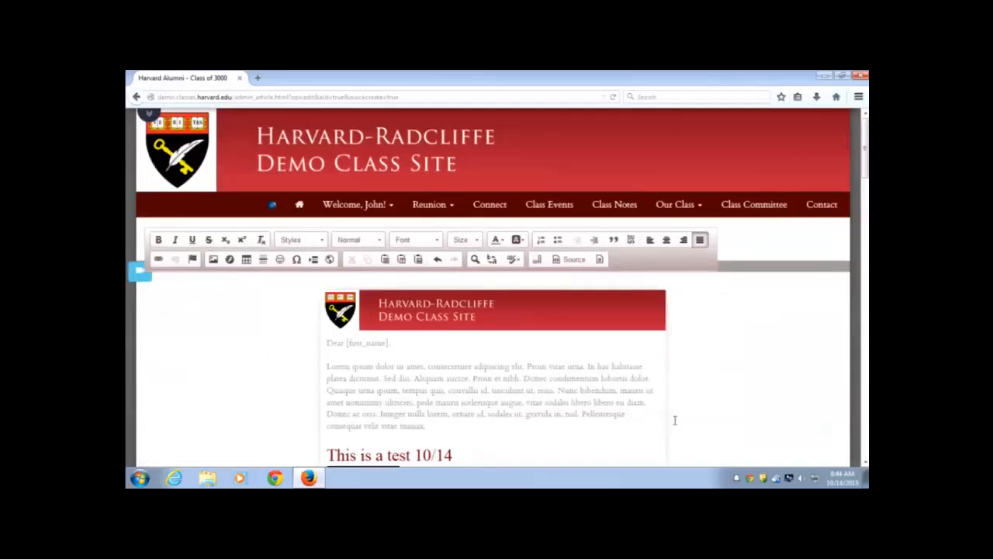
scroll(675, 419, down, 5)
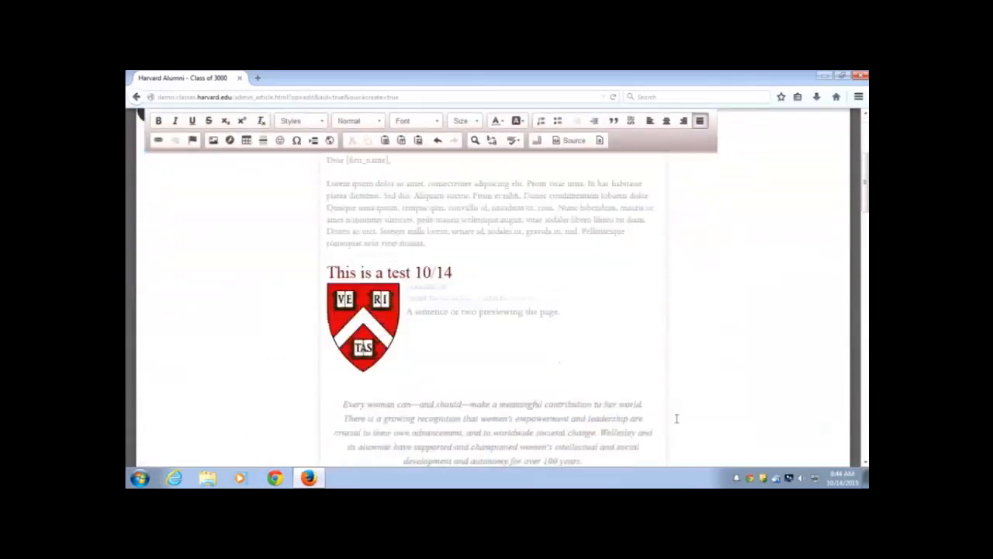
scroll(676, 417, down, 2)
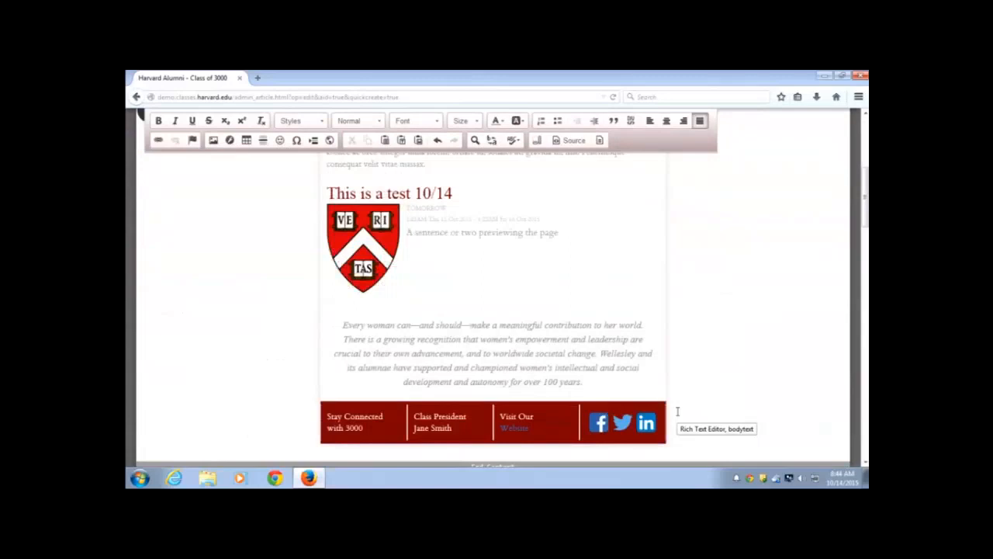
scroll(701, 375, down, 2)
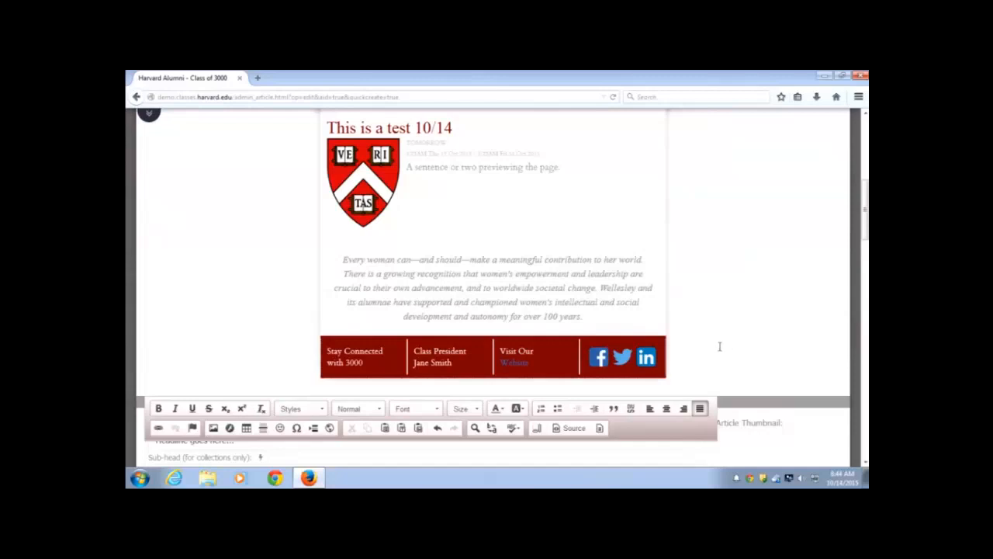
scroll(719, 347, down, 10)
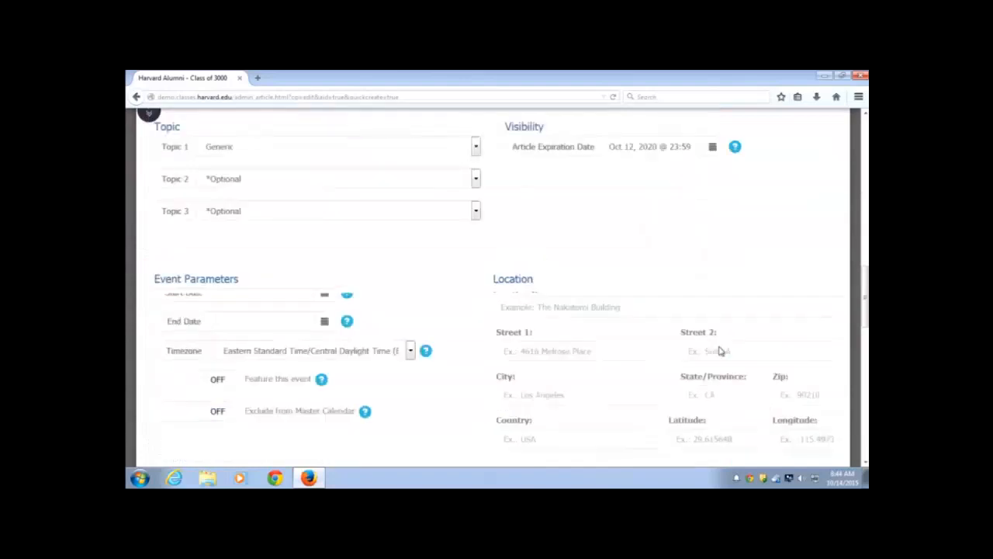
Publish article 221 so it appears live in the Article Repository
scroll(718, 351, down, 6)
click(545, 358)
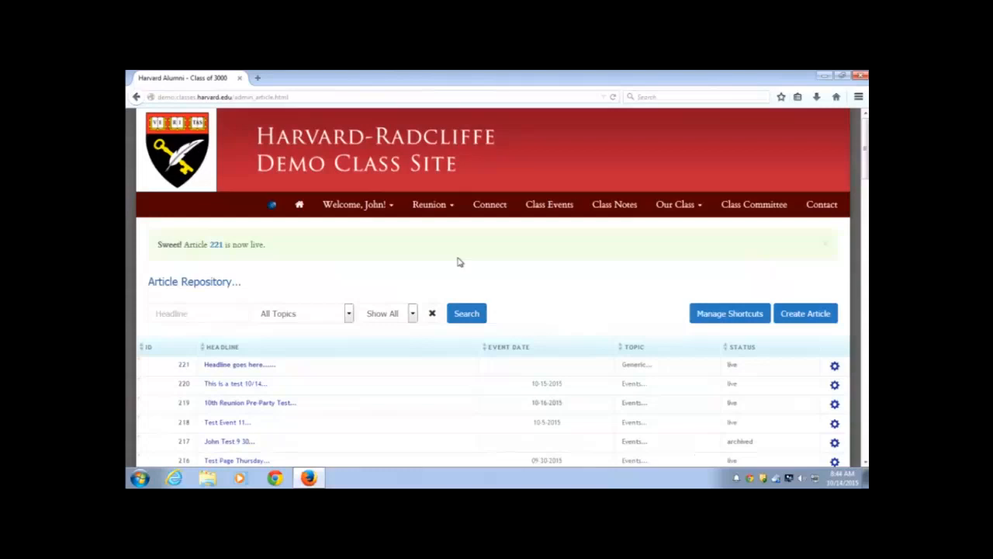
click(274, 208)
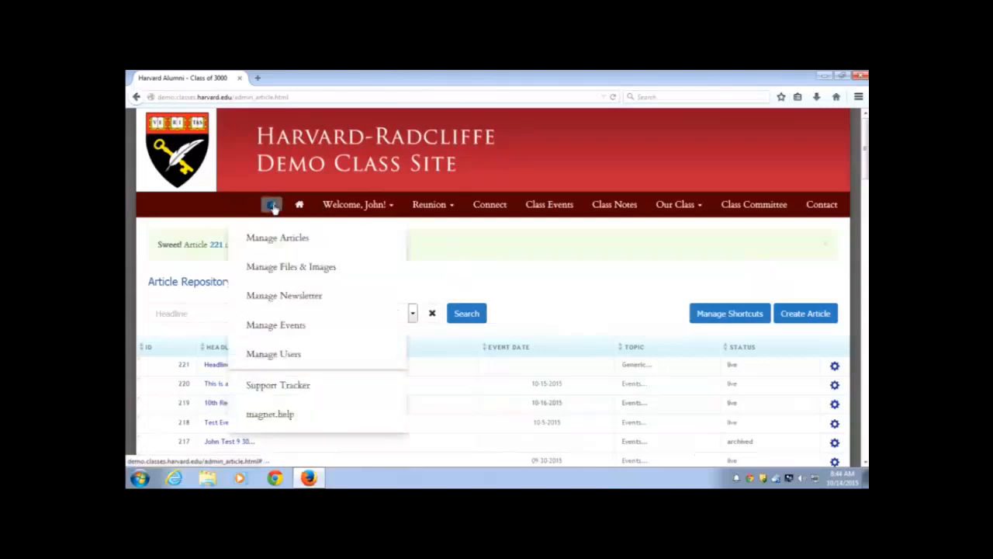
Go to user management and select the empty 'Home State contains' key-field filter
click(271, 357)
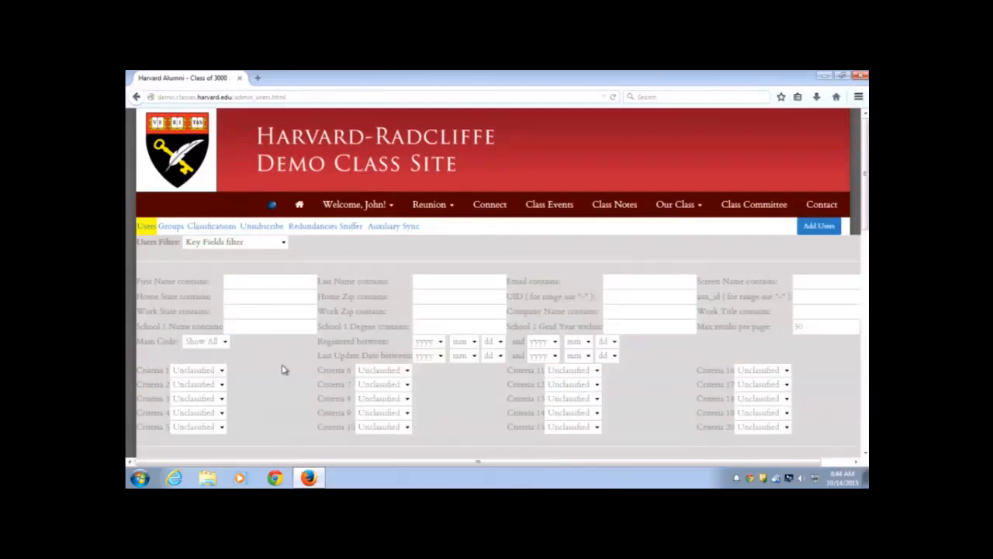
scroll(283, 370, down, 2)
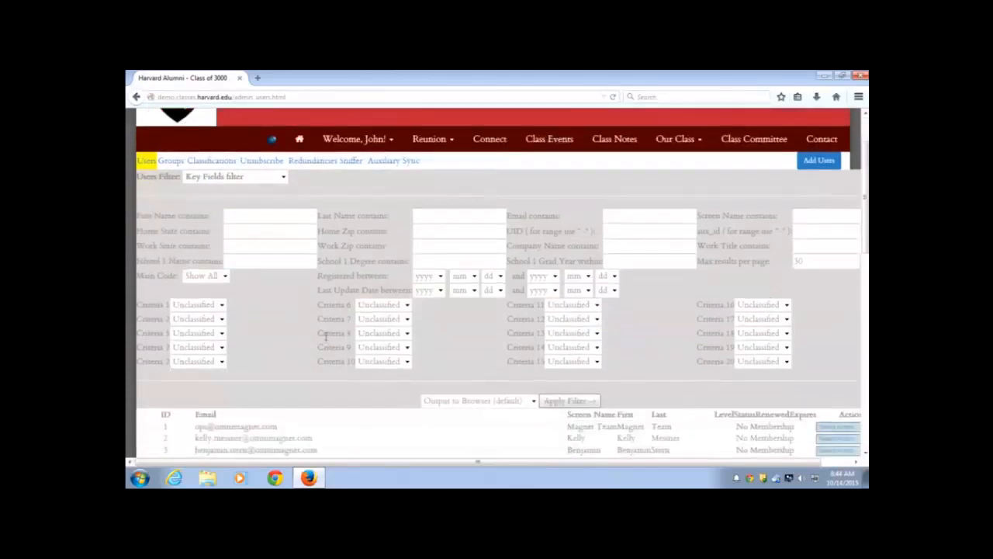
scroll(326, 336, down, 1)
scroll(326, 333, up, 3)
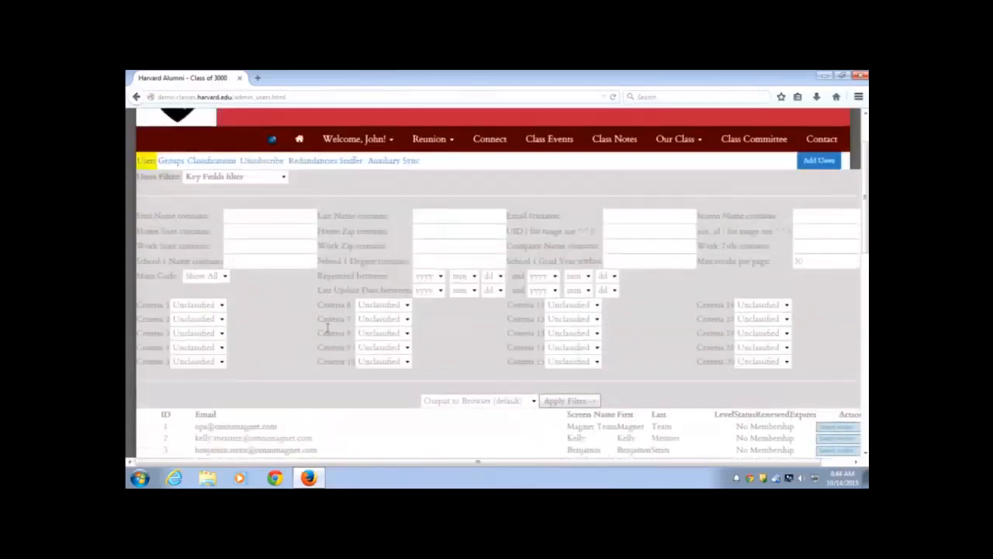
scroll(326, 332, down, 2)
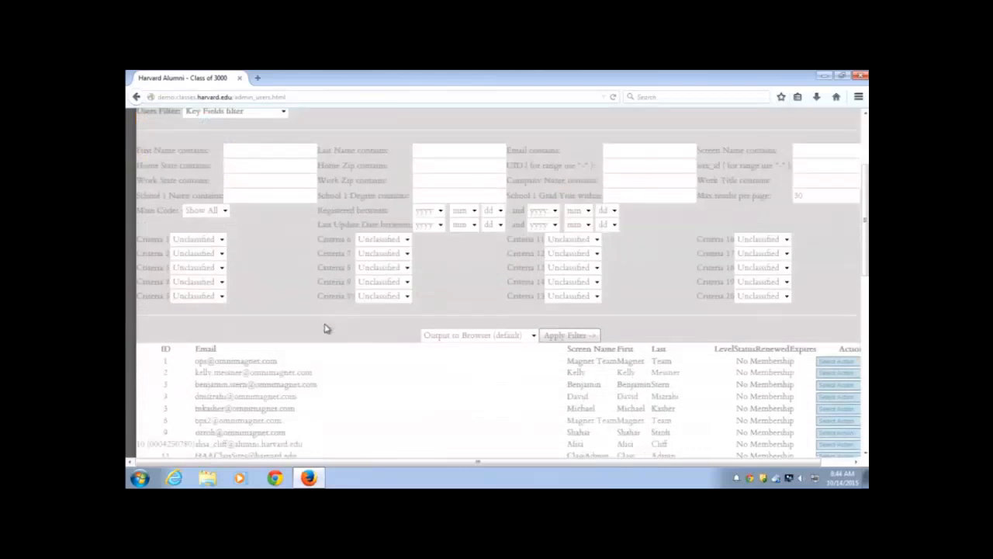
scroll(342, 322, down, 1)
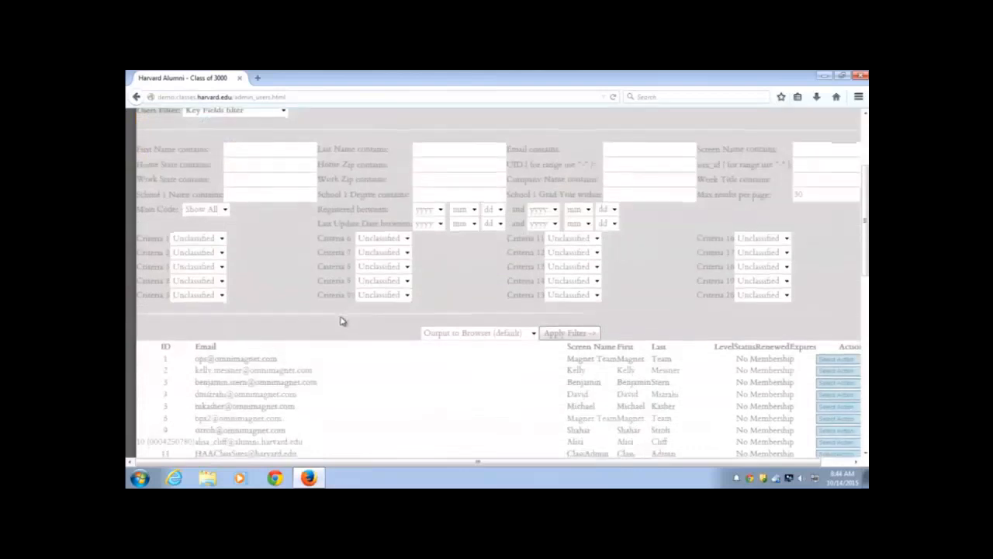
scroll(342, 322, down, 1)
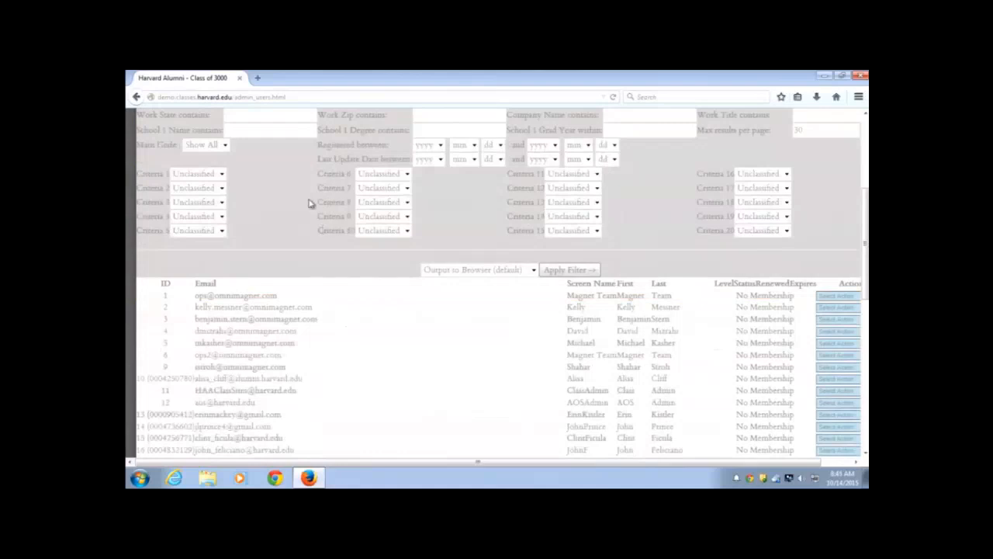
scroll(314, 235, up, 3)
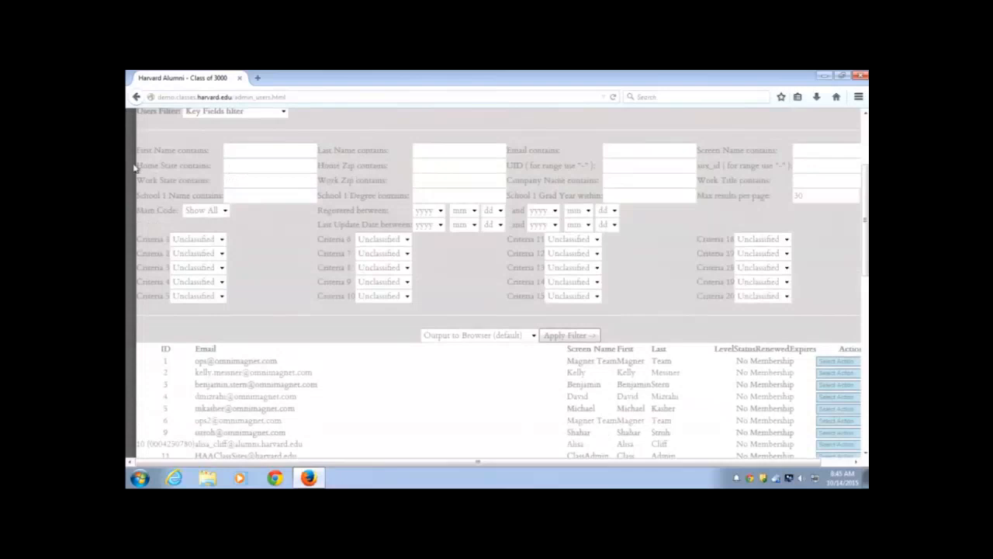
drag(140, 166, 210, 166)
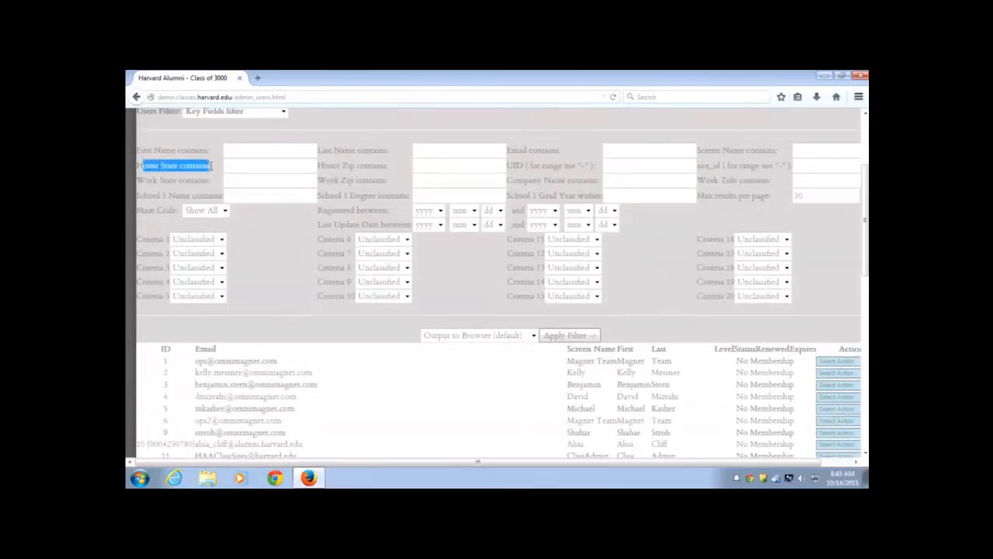
click(250, 168)
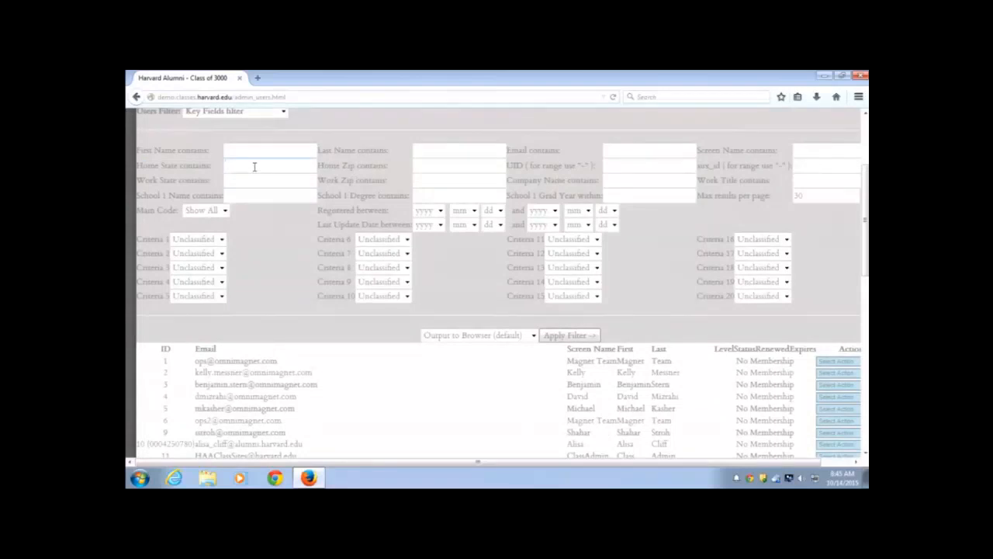
Filter the member list by Home State 'MA', showing five matching alumni
text(MA)
click(186, 164)
click(582, 340)
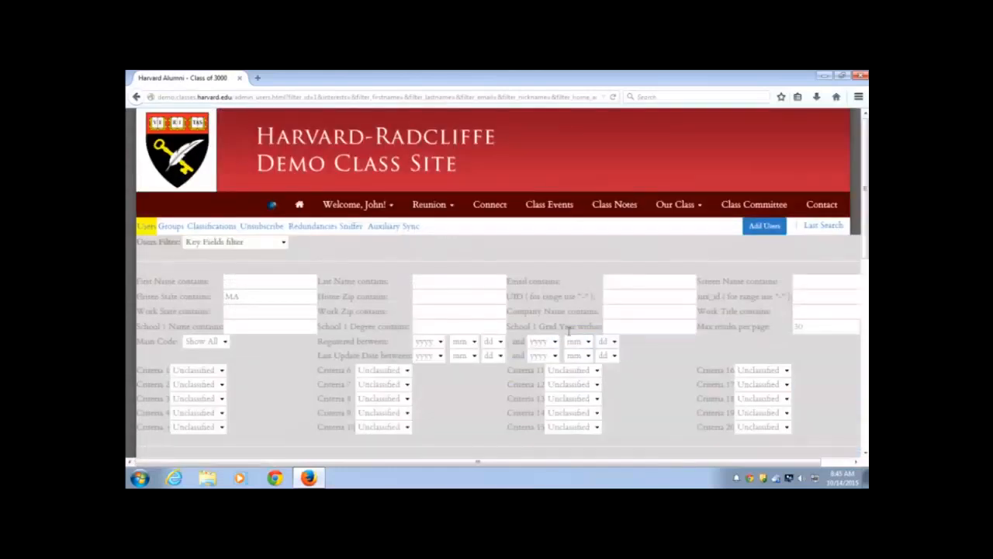
scroll(568, 334, down, 4)
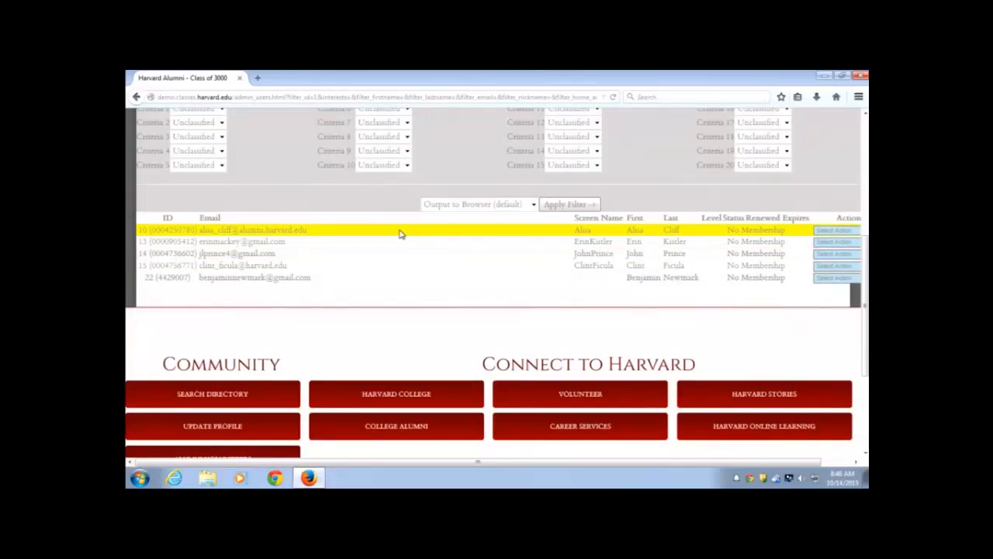
Set the Output to 'Add to Group' and re-apply the filter for the five users
click(533, 206)
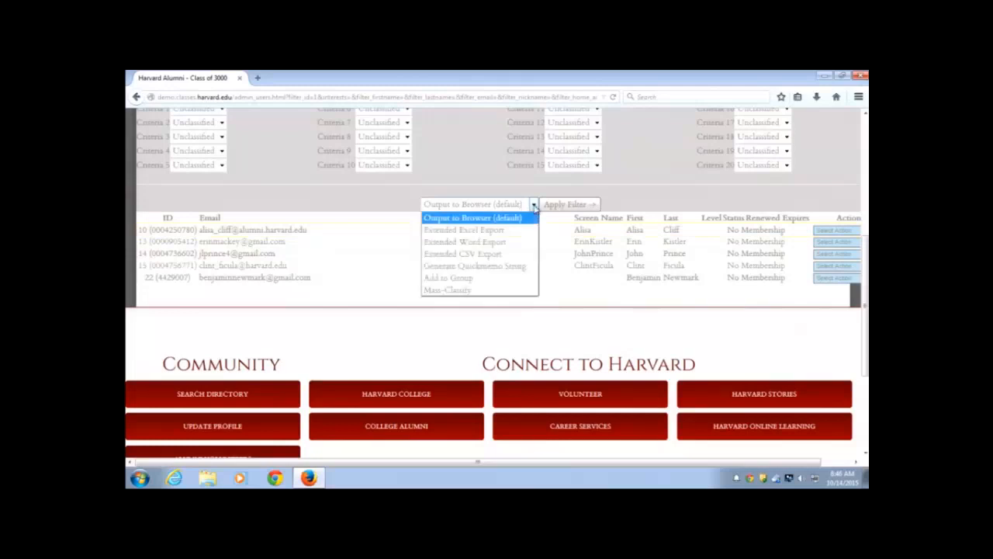
click(489, 278)
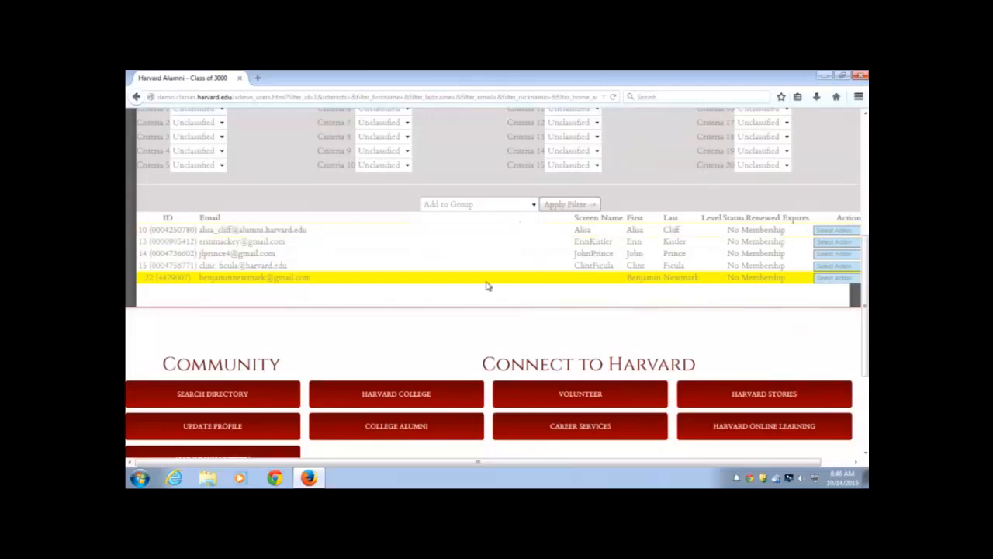
click(586, 207)
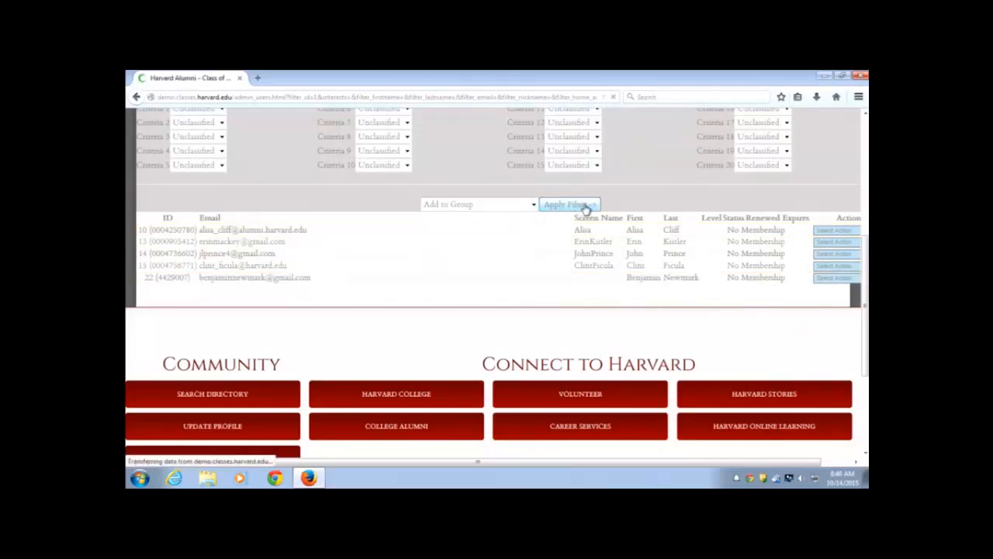
scroll(583, 202, down, 5)
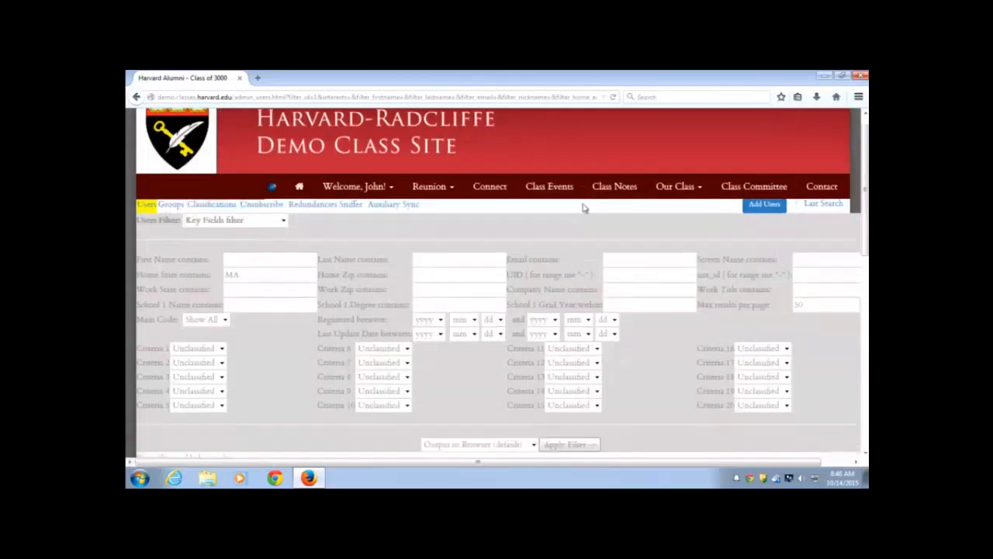
scroll(583, 205, down, 2)
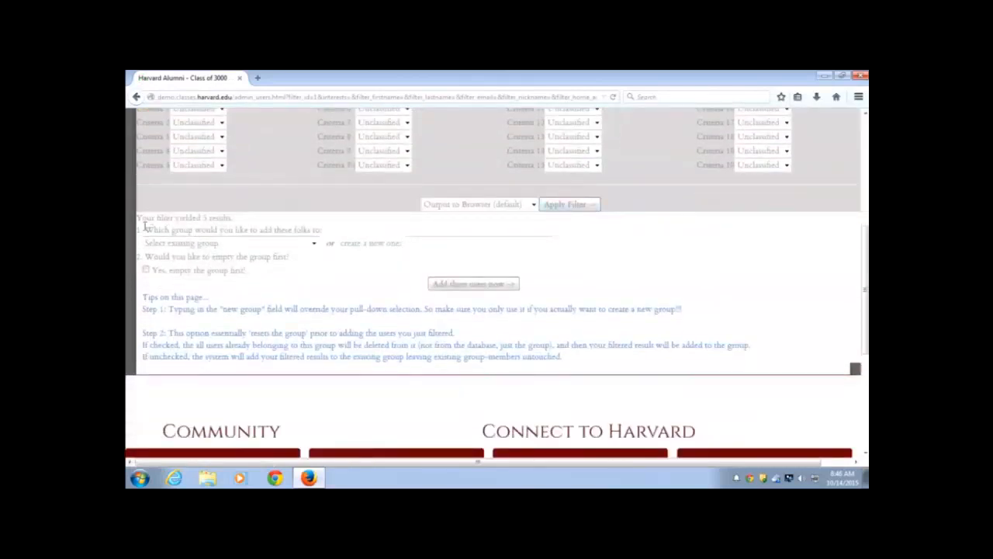
Add the five filtered users to a newly created group named 'Test Group'
drag(144, 228, 323, 231)
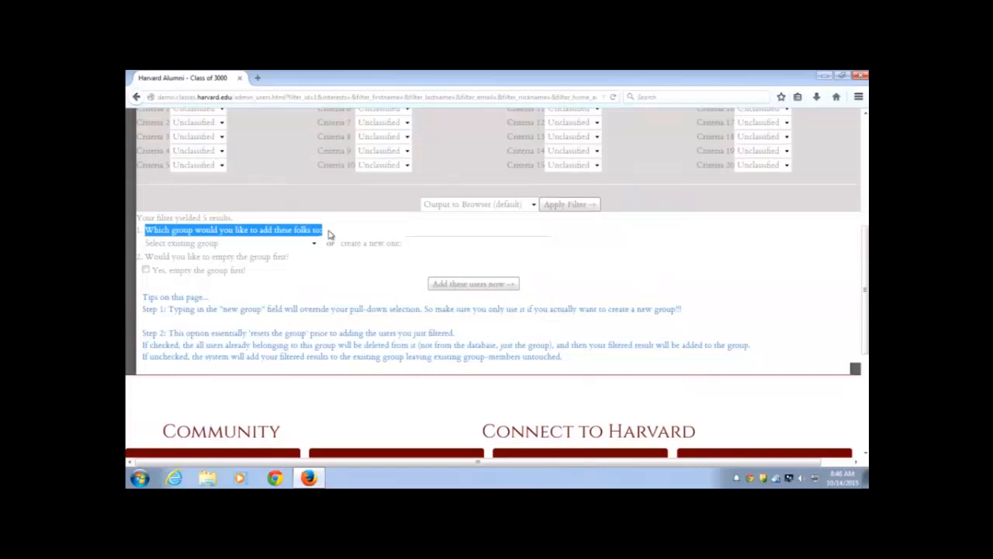
click(313, 244)
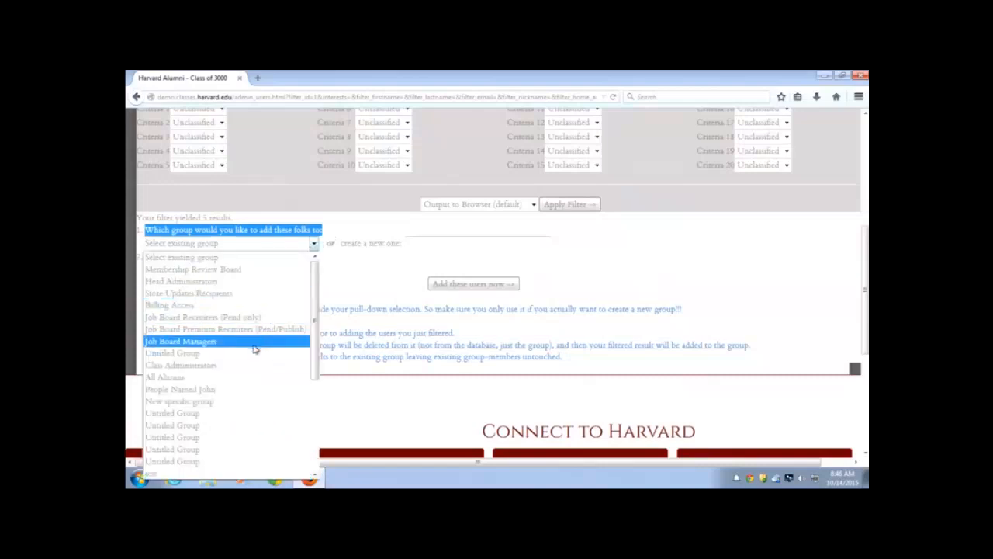
click(355, 281)
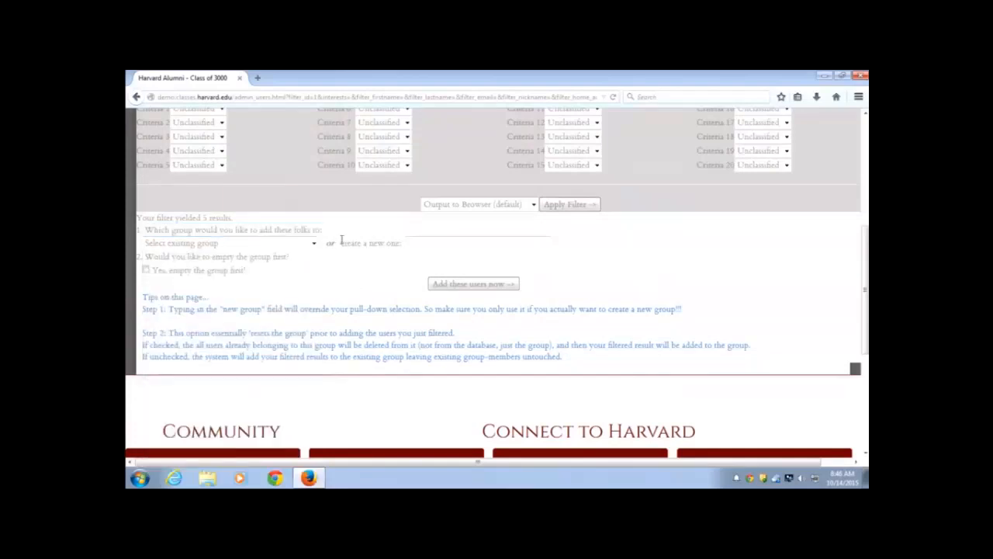
drag(342, 240, 421, 248)
click(427, 247)
click(503, 289)
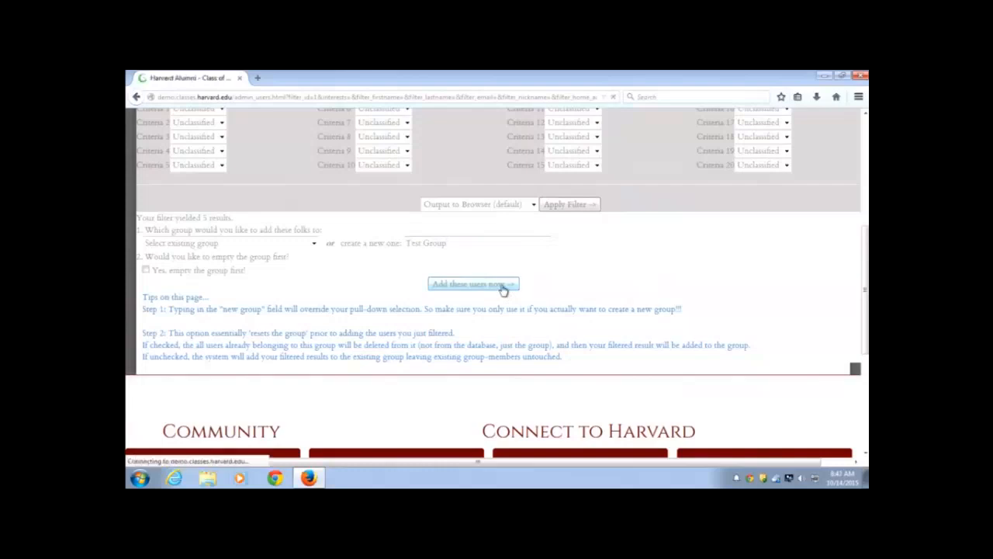
scroll(503, 284, down, 2)
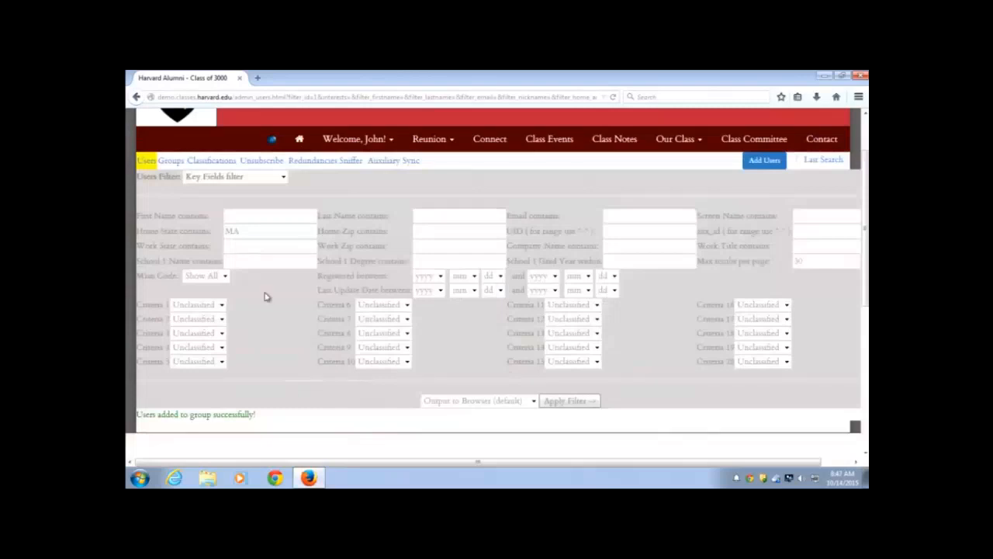
scroll(241, 249, up, 2)
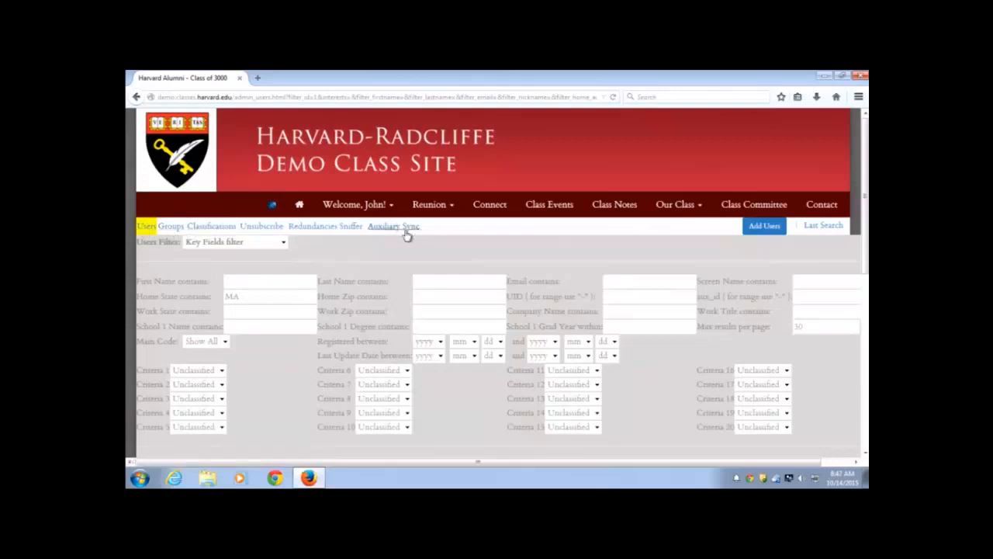
Open the Groups list and check Test Group's member count of 5
click(175, 227)
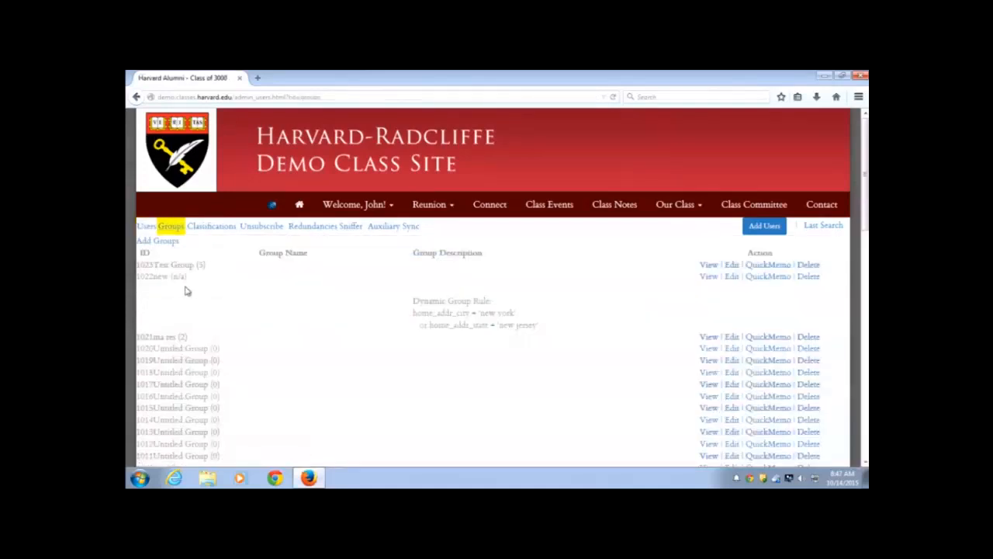
scroll(203, 267, down, 2)
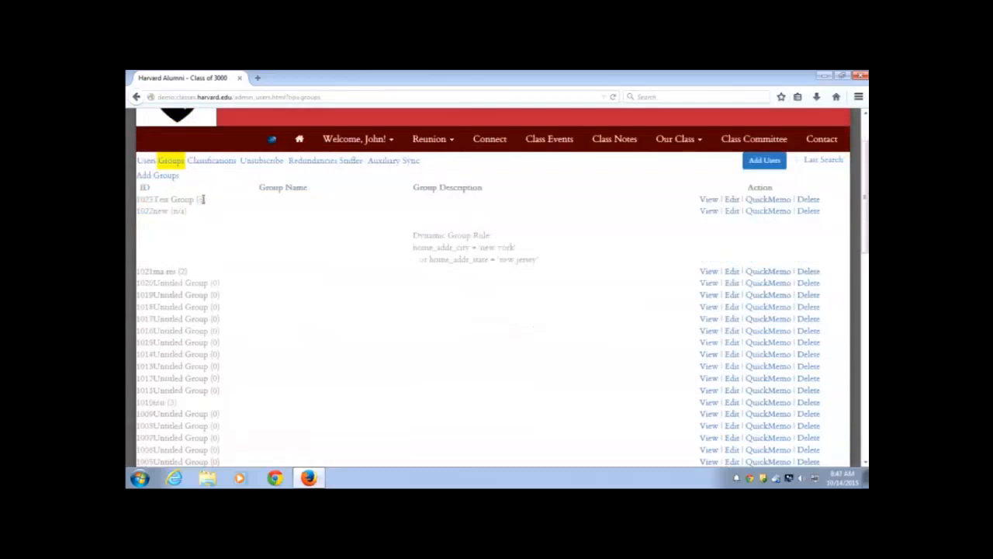
drag(156, 199, 221, 200)
click(220, 200)
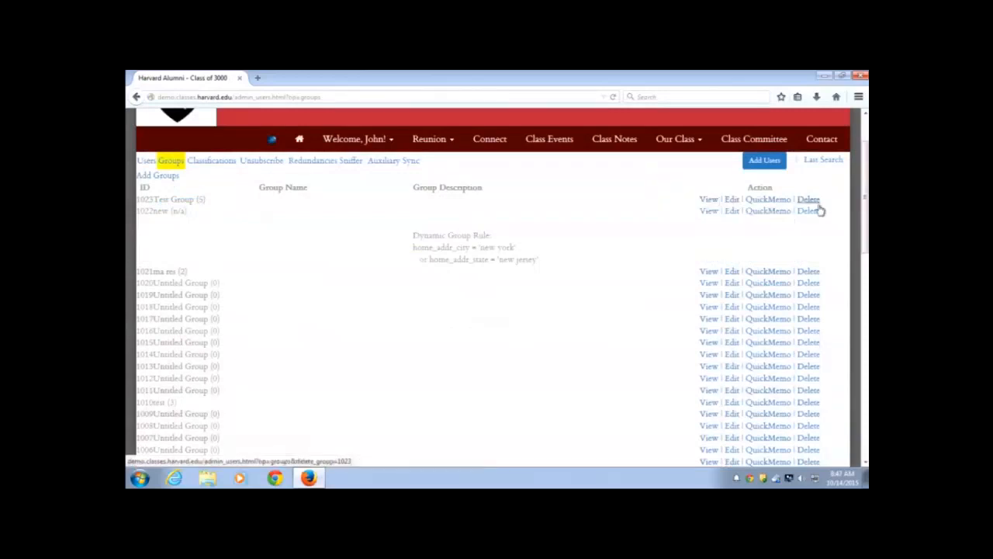
View Test Group's five members, then go back to the groups list
click(714, 200)
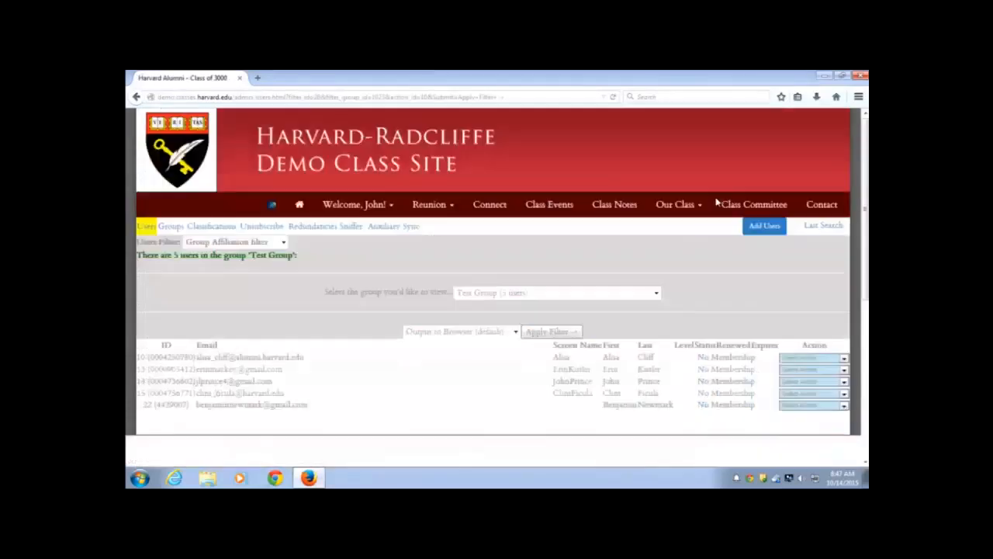
scroll(590, 334, down, 3)
scroll(583, 328, down, 2)
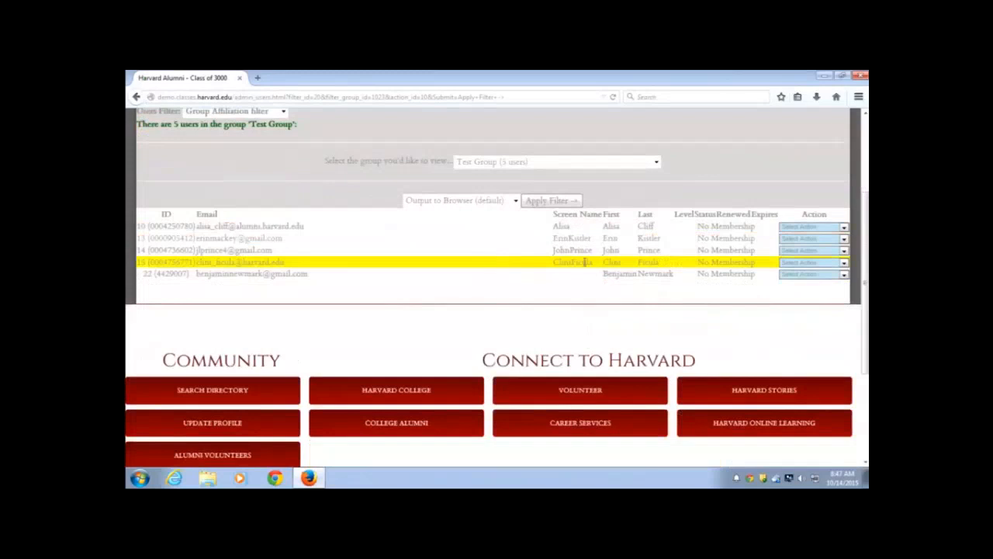
scroll(583, 262, up, 2)
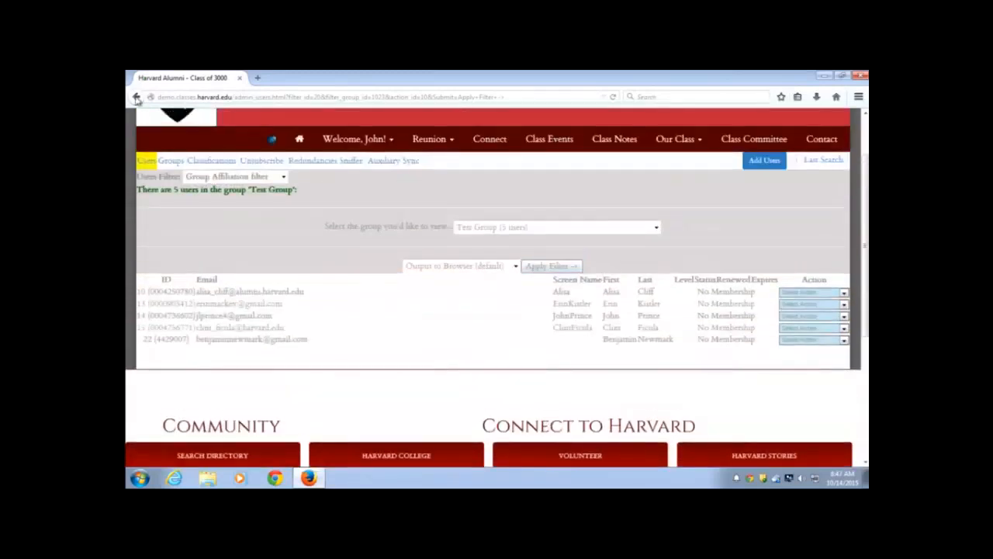
click(135, 97)
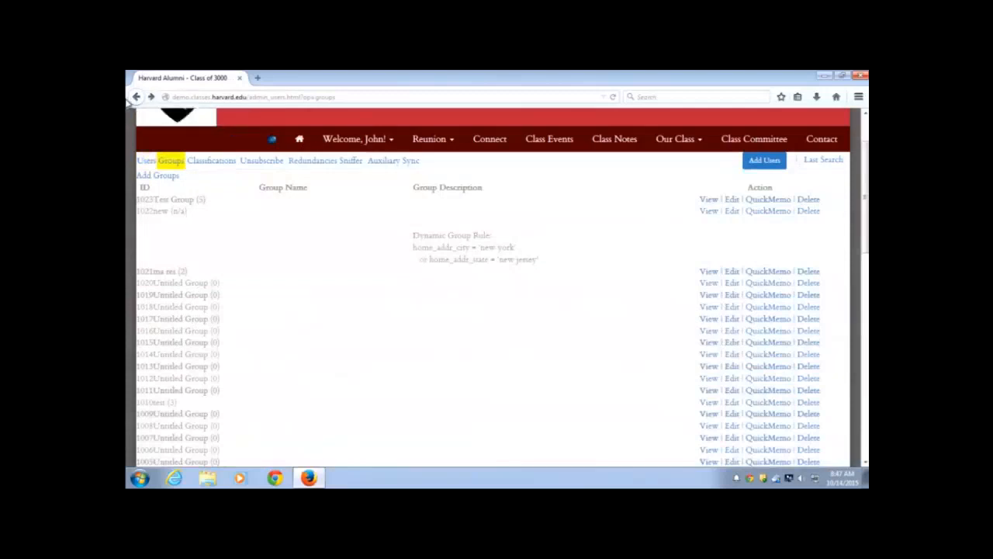
Create a new group, keeping the default name Untitled Group, and open its Group Type choices
click(156, 177)
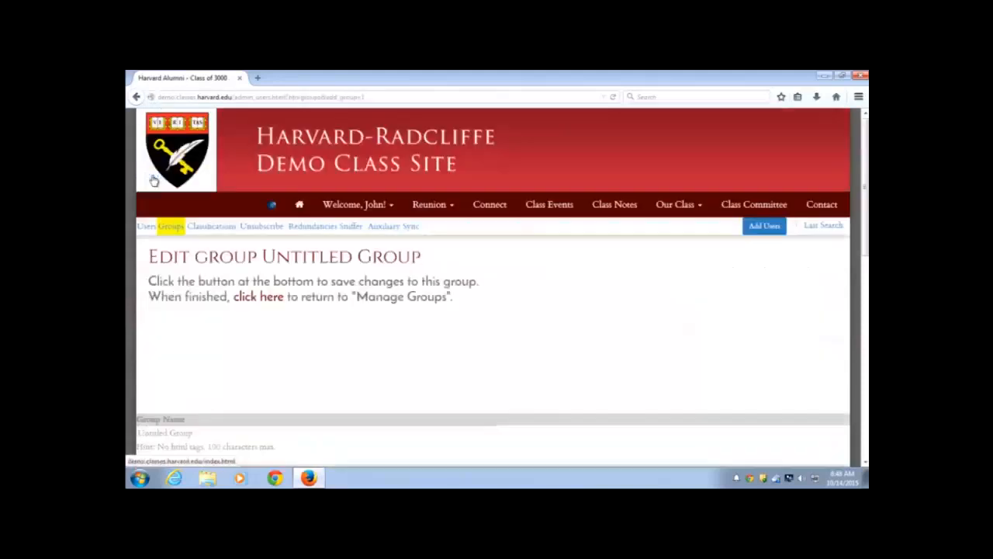
scroll(319, 343, down, 2)
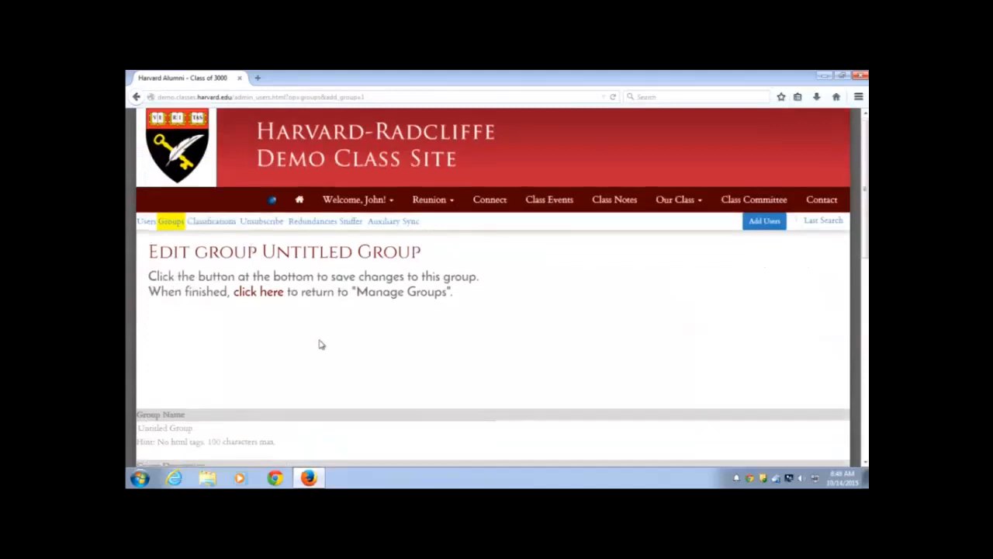
scroll(406, 306, down, 4)
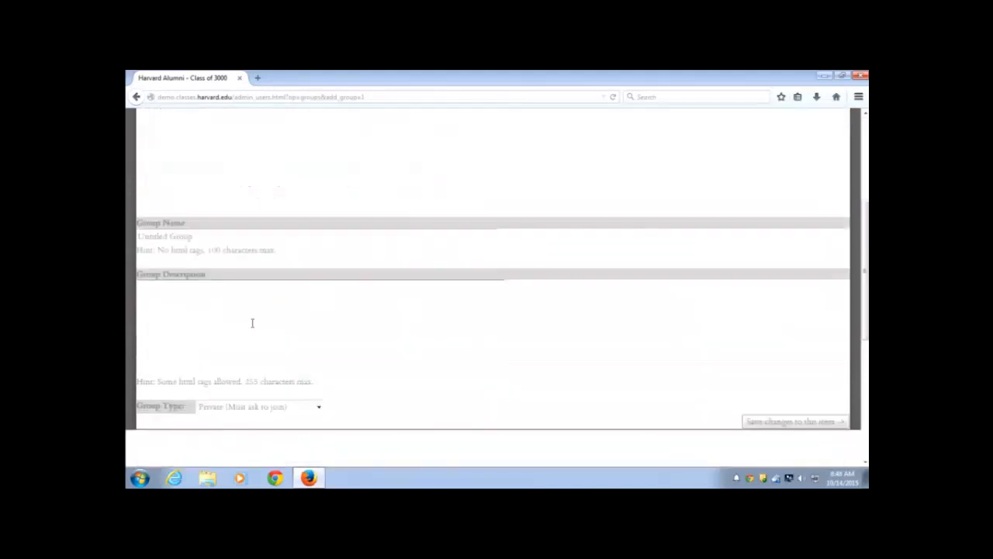
drag(206, 236, 138, 236)
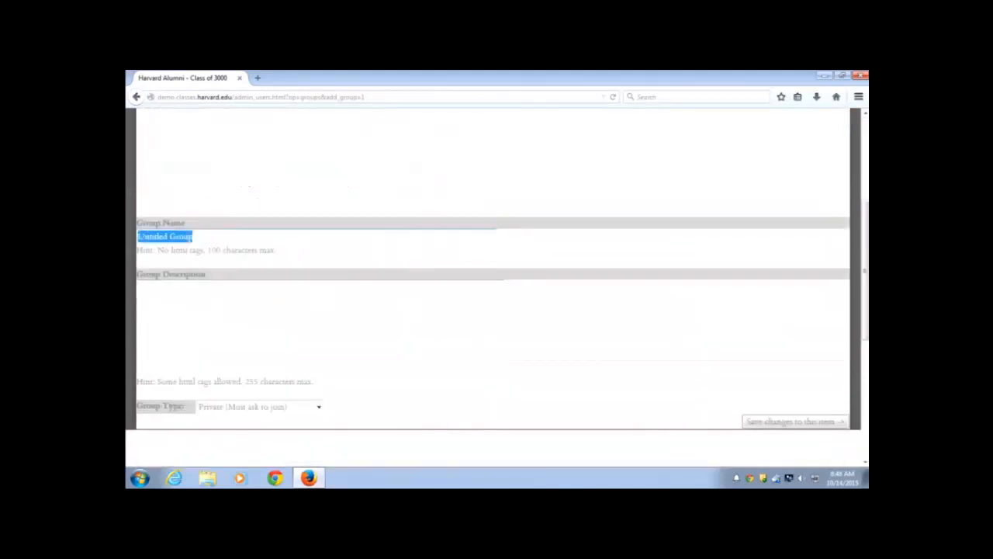
click(227, 298)
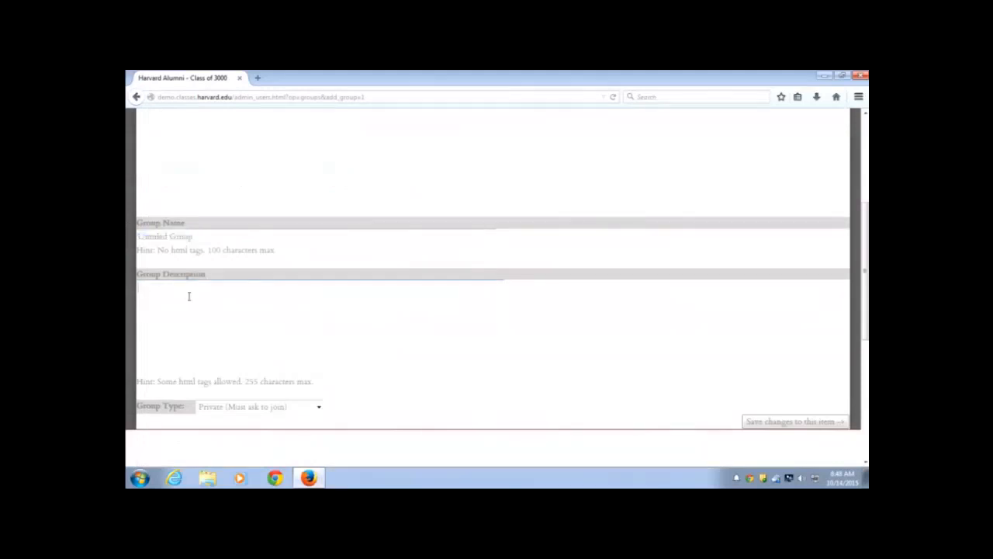
scroll(188, 296, down, 3)
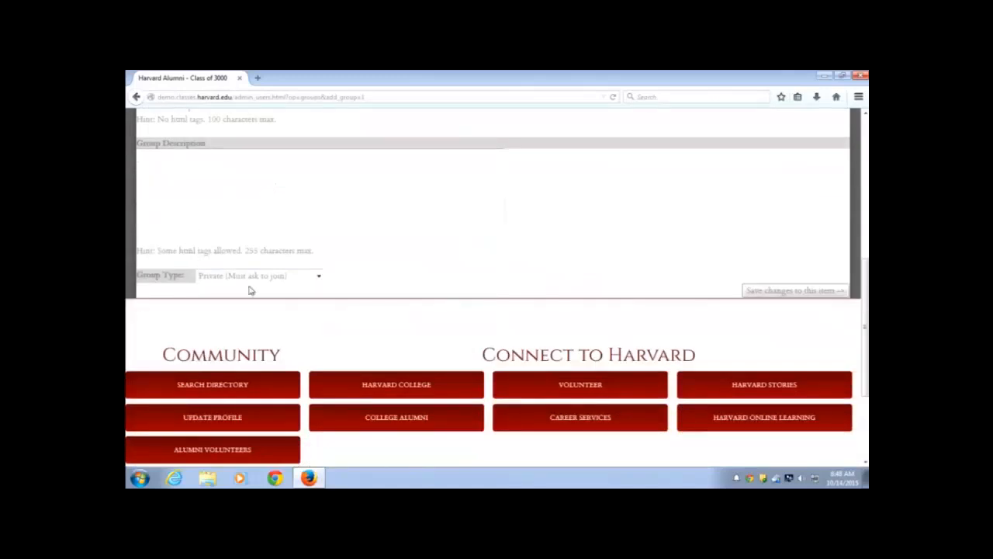
click(318, 278)
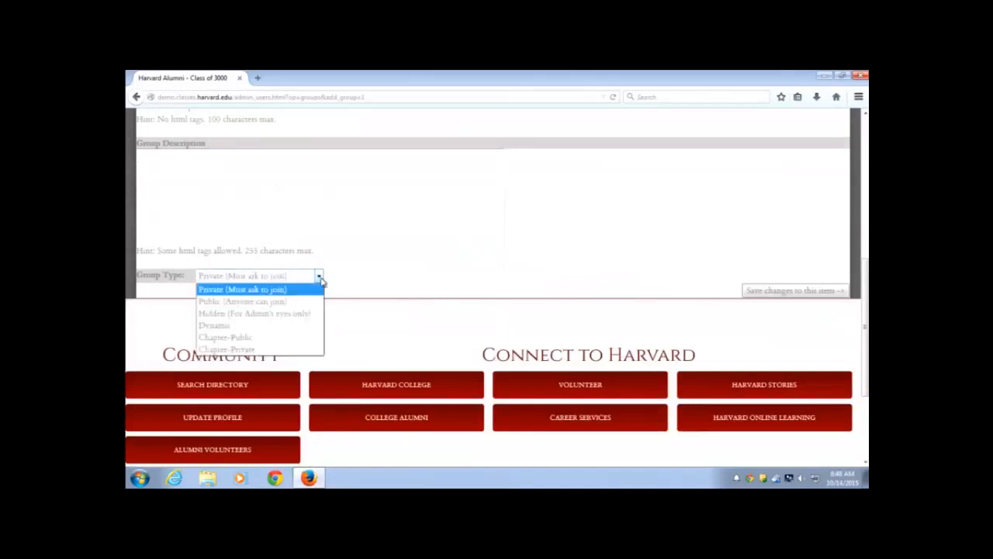
Make the group Dynamic and base its first rule condition on home_addr_state
click(215, 328)
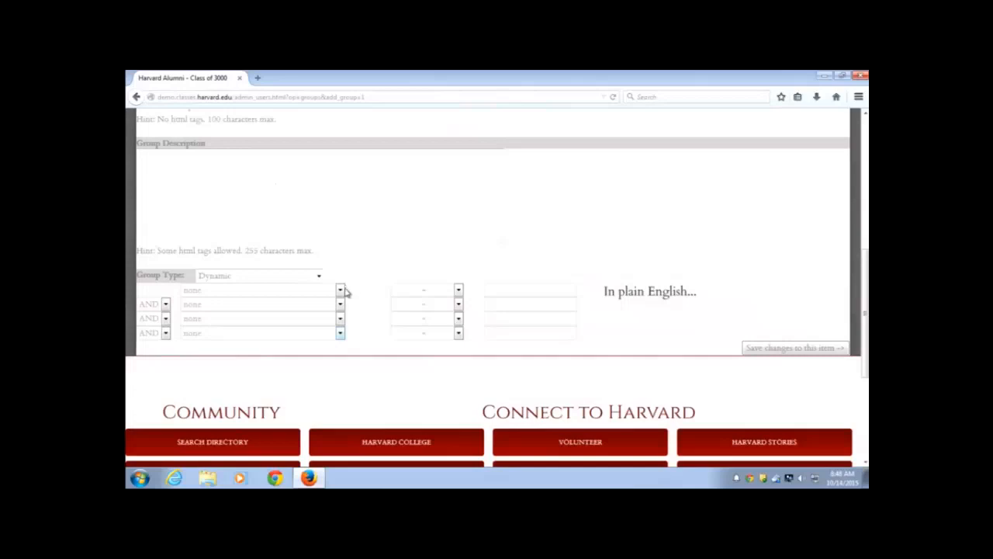
click(341, 290)
scroll(282, 385, down, 10)
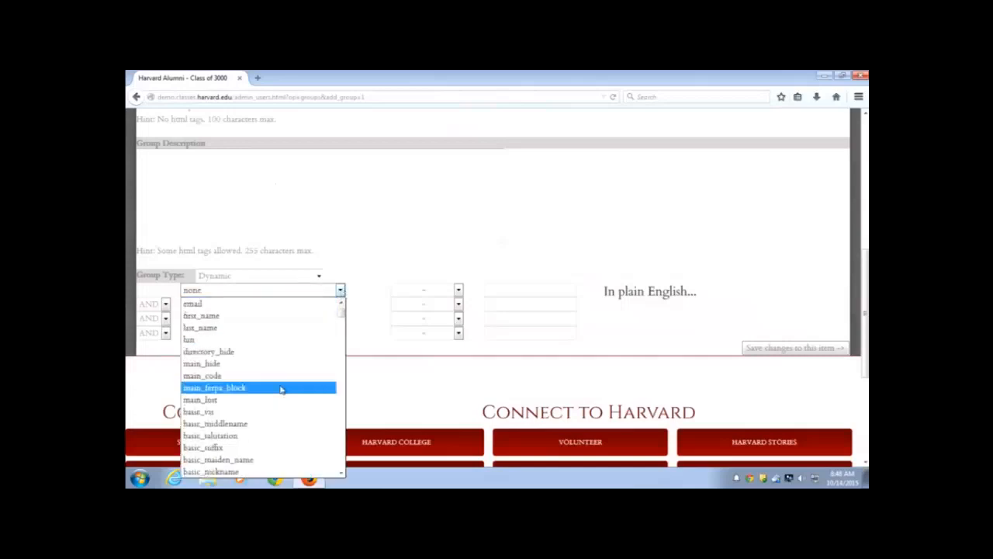
scroll(282, 392, down, 8)
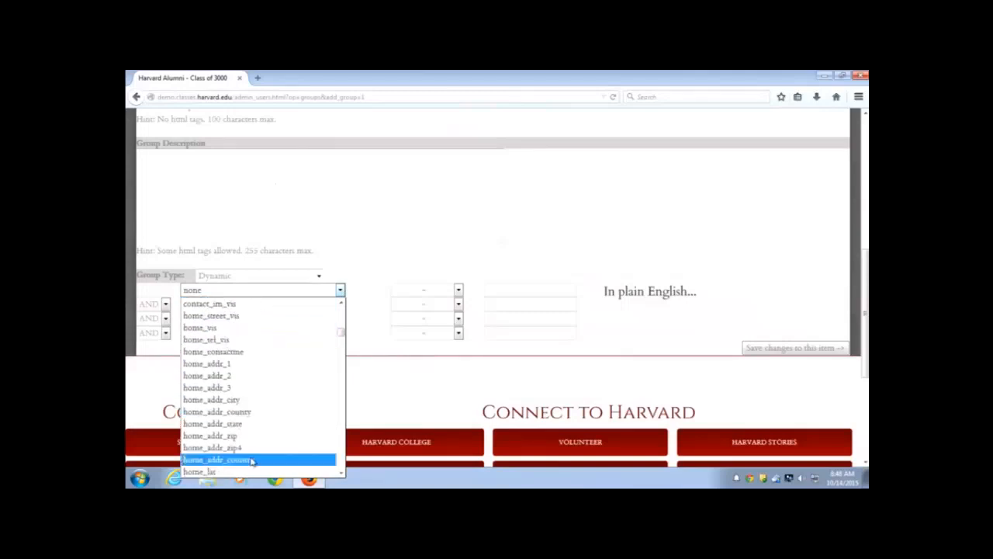
click(247, 424)
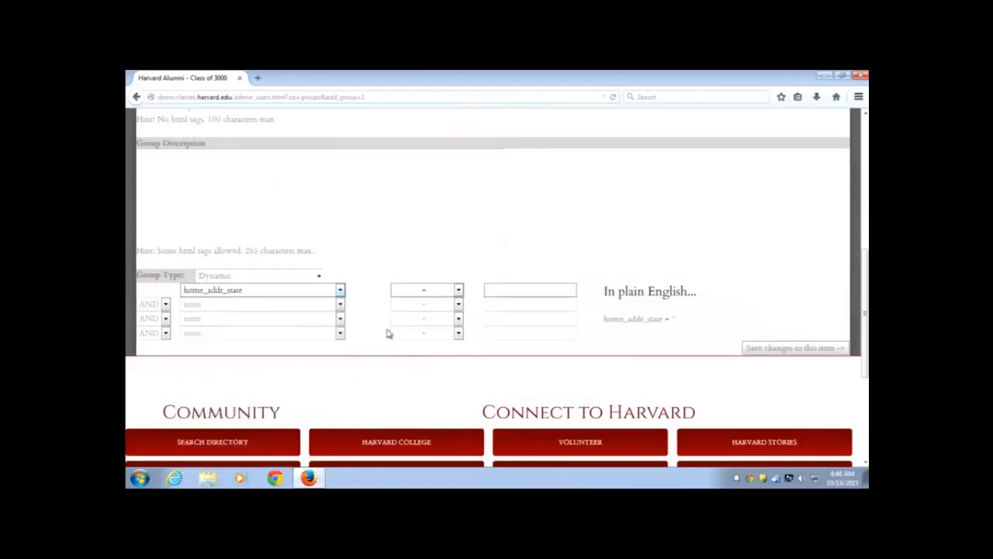
Keep the rule's operator as = and its connector as AND, leaving the value blank
click(459, 289)
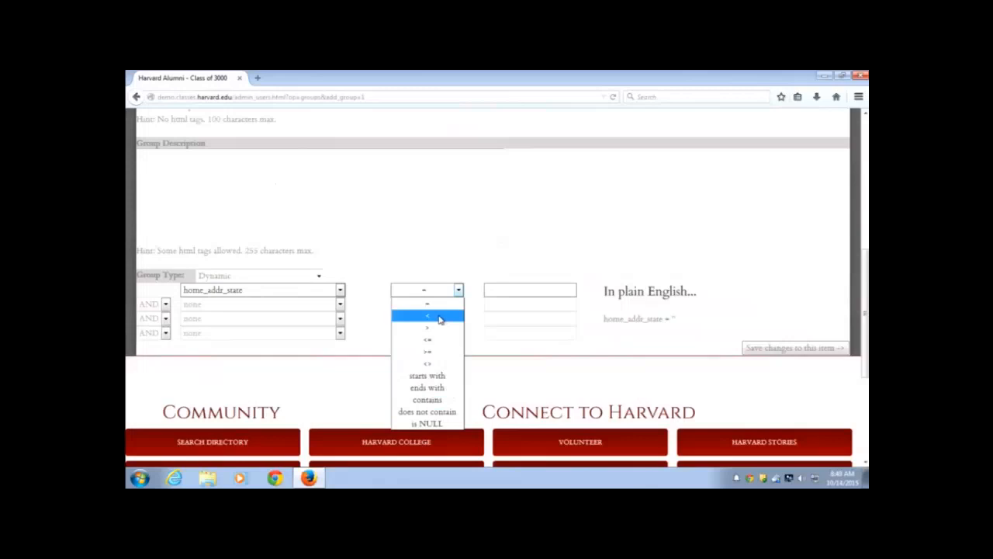
click(477, 289)
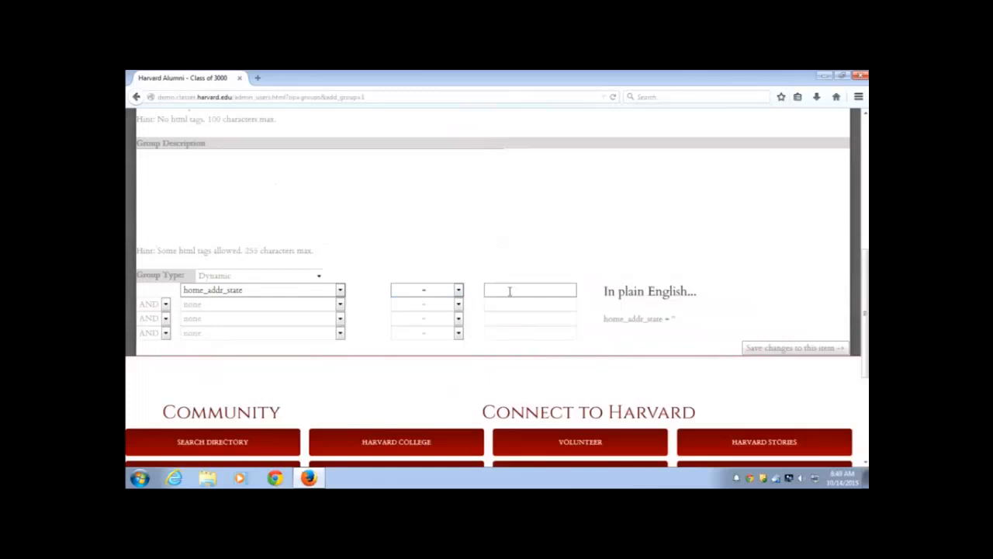
click(166, 307)
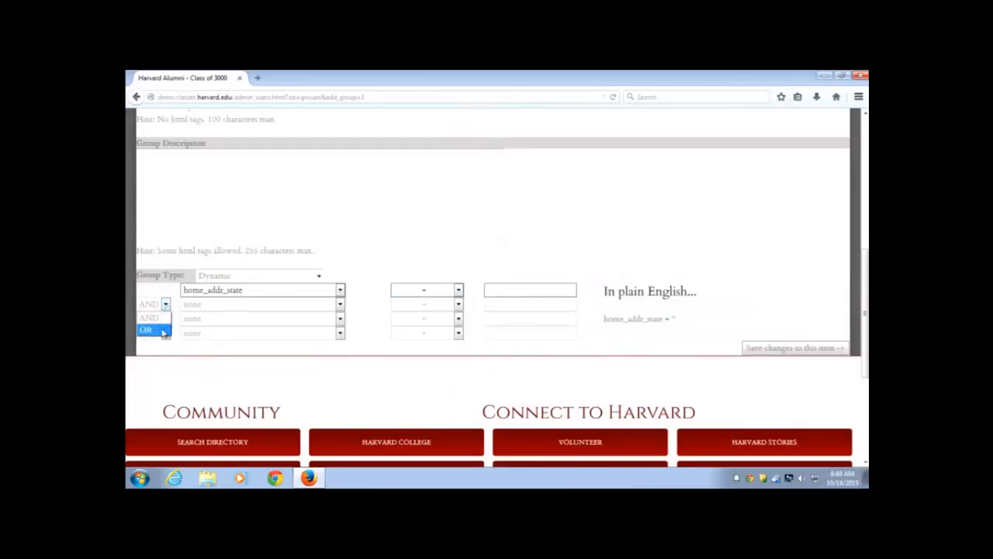
click(164, 288)
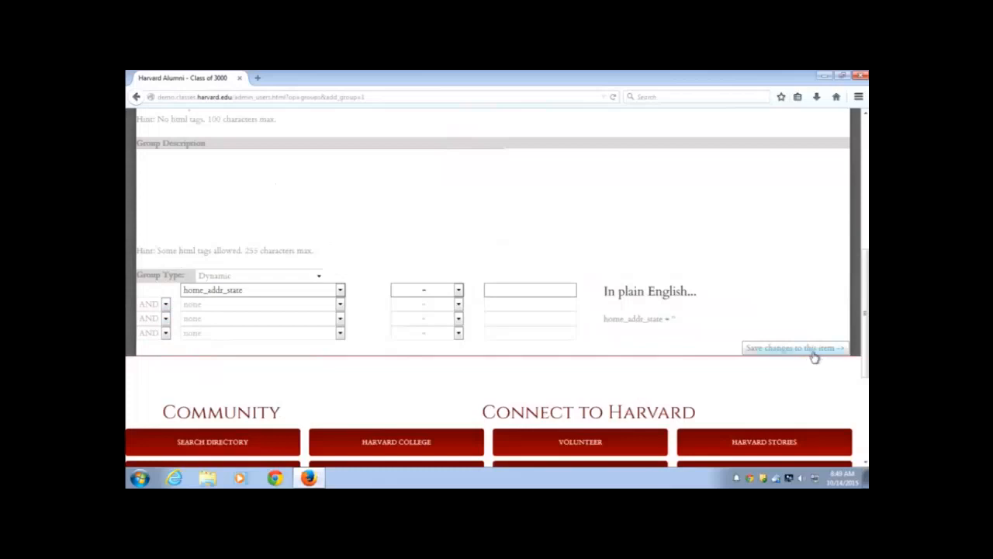
scroll(746, 327, up, 2)
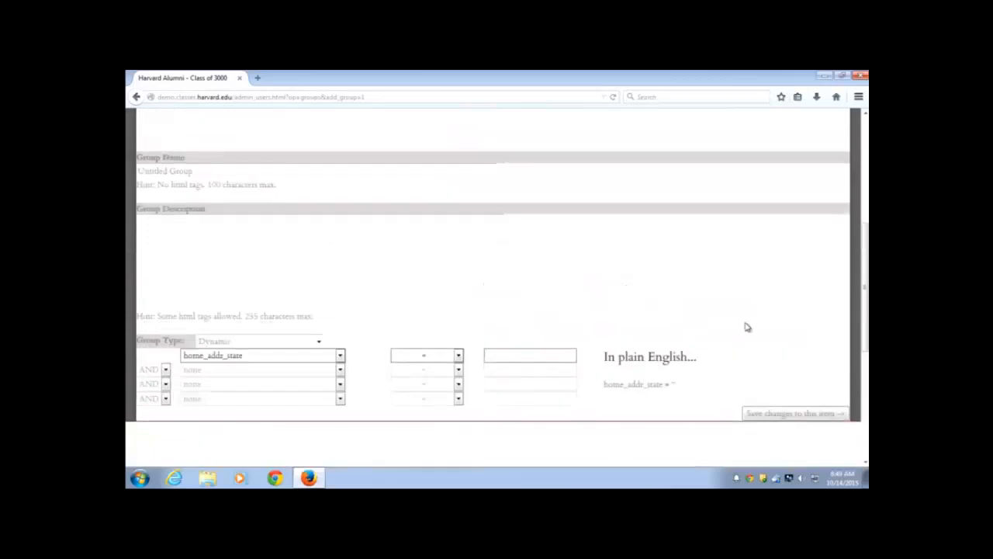
On the Users page, apply the filter with the Add to Group output action
scroll(747, 327, up, 5)
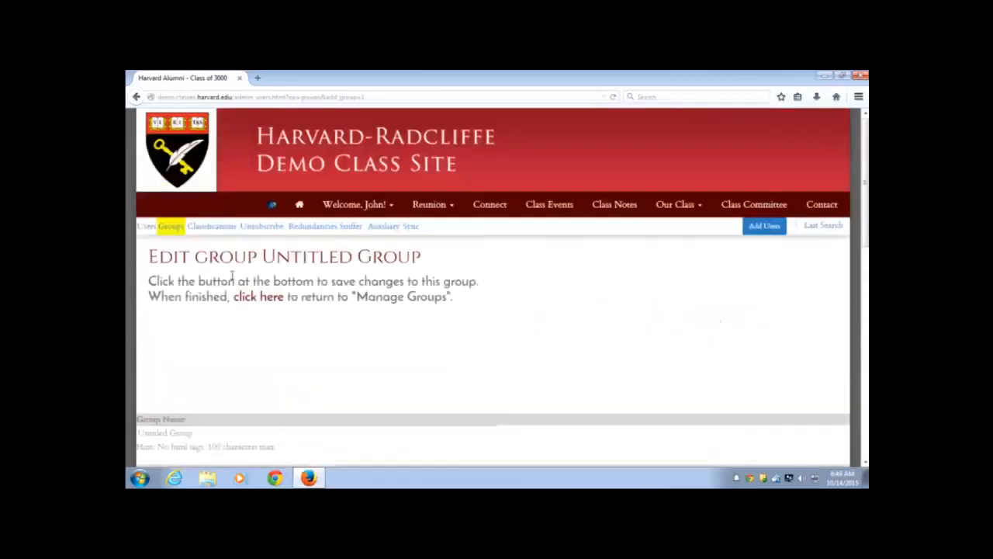
click(146, 228)
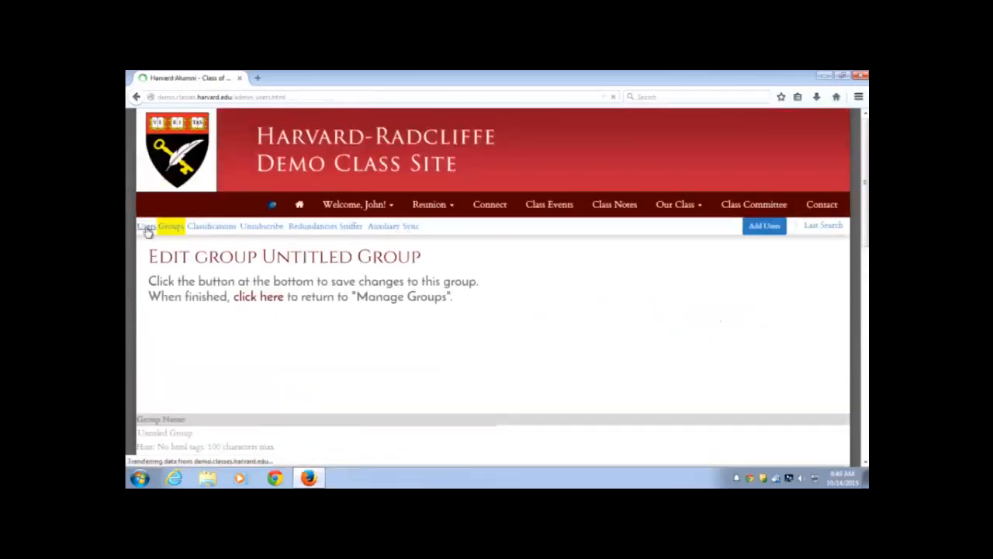
scroll(237, 293, down, 3)
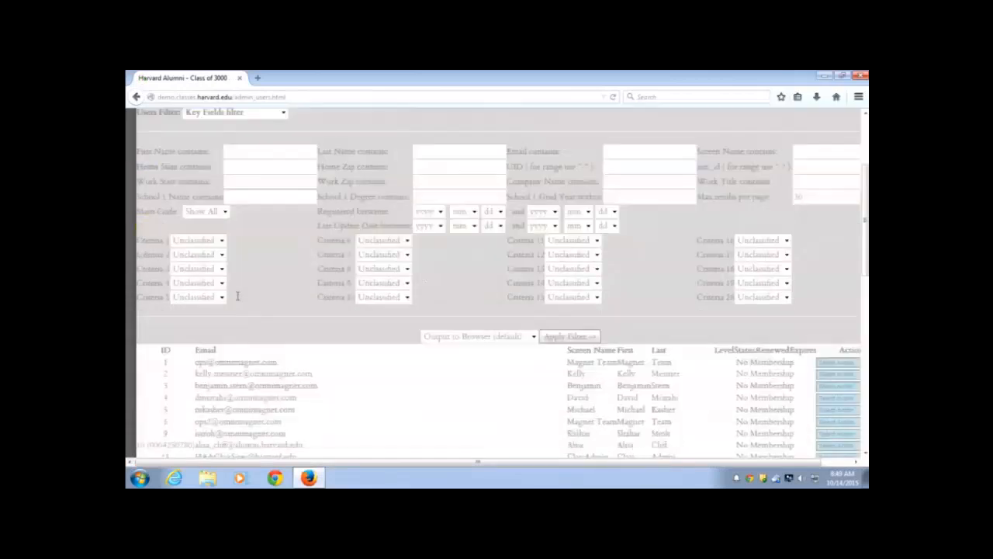
click(534, 336)
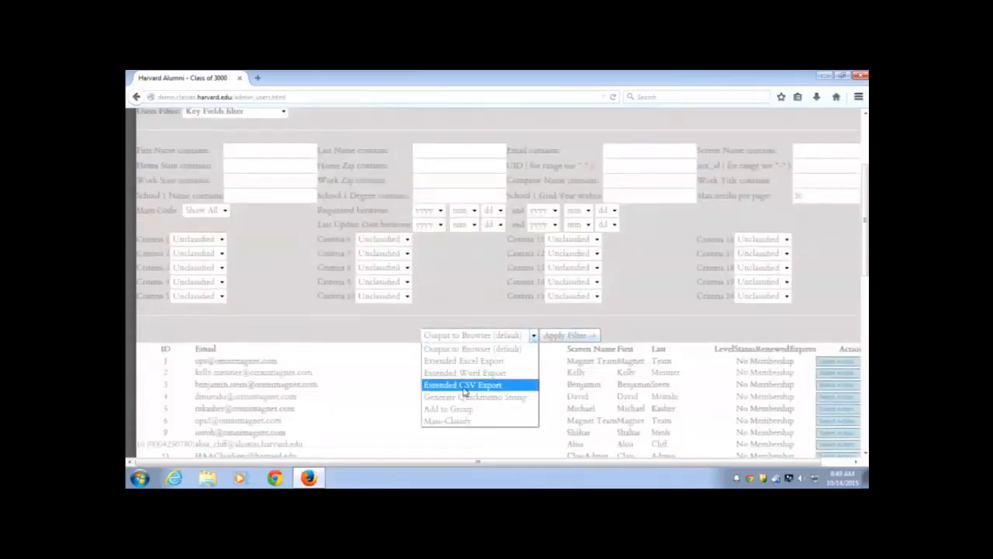
click(470, 408)
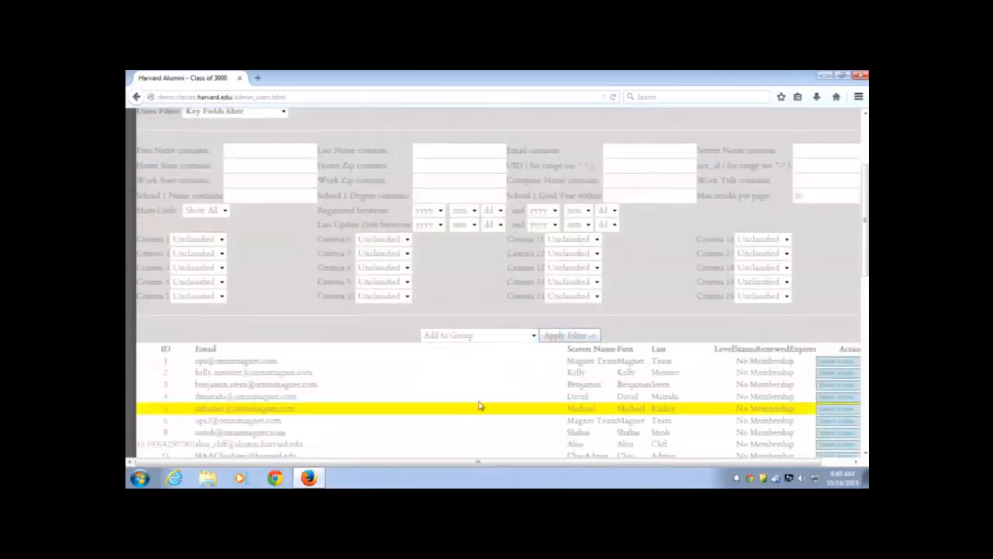
click(571, 336)
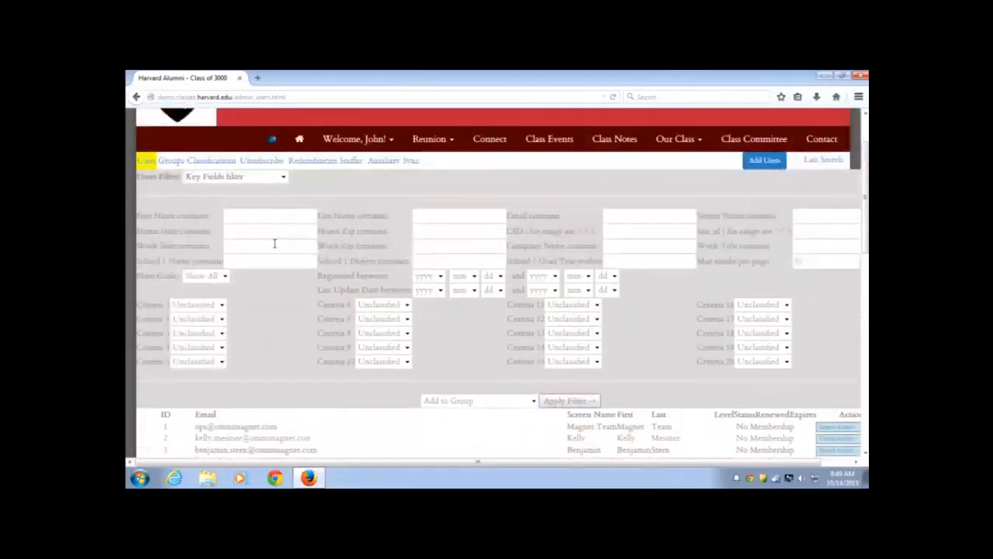
Start another new group set to Dynamic, then return to the class site home page
click(172, 161)
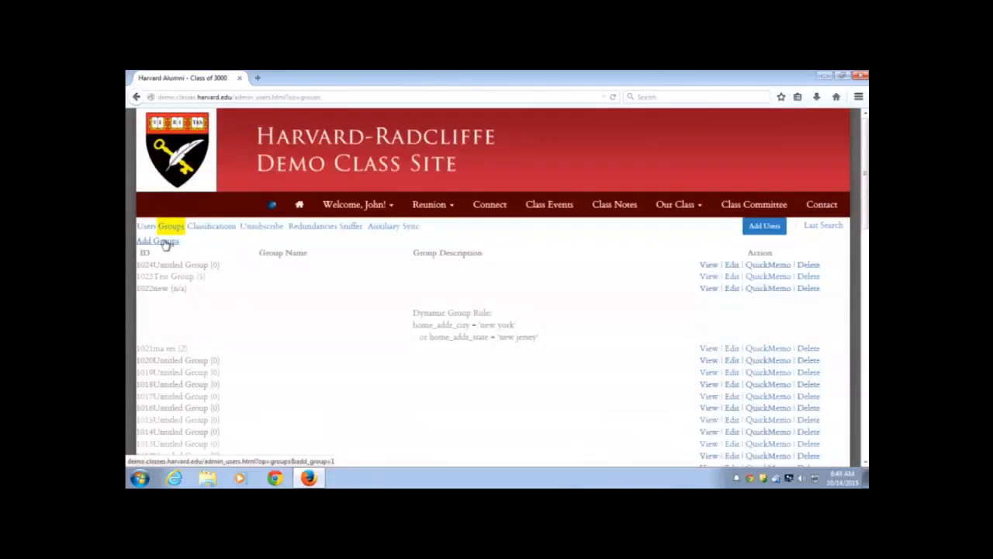
click(158, 243)
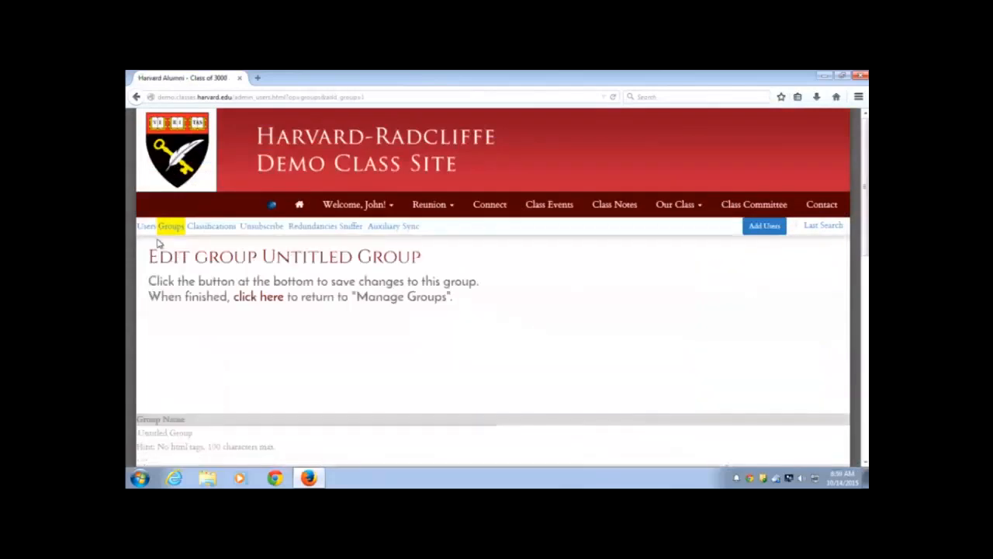
scroll(236, 371, down, 5)
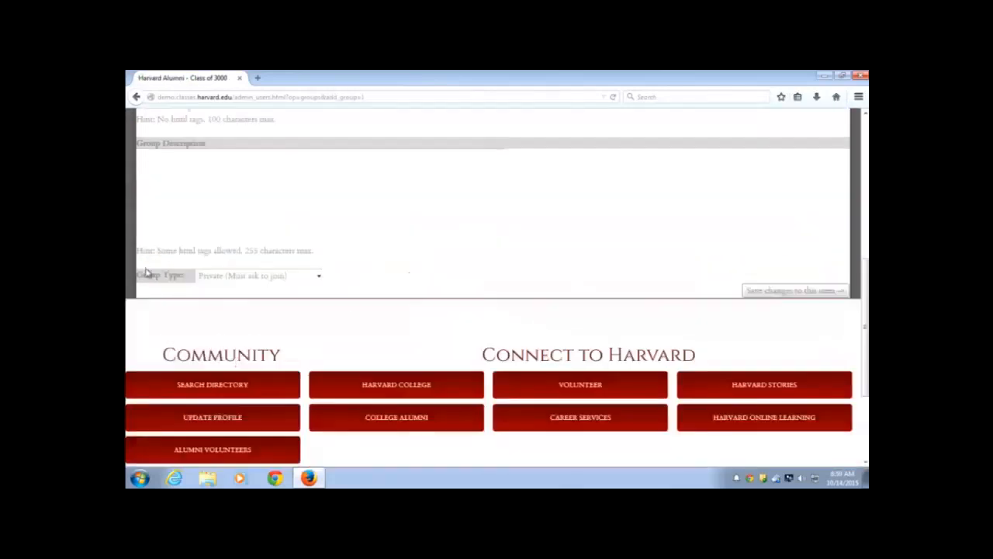
click(315, 279)
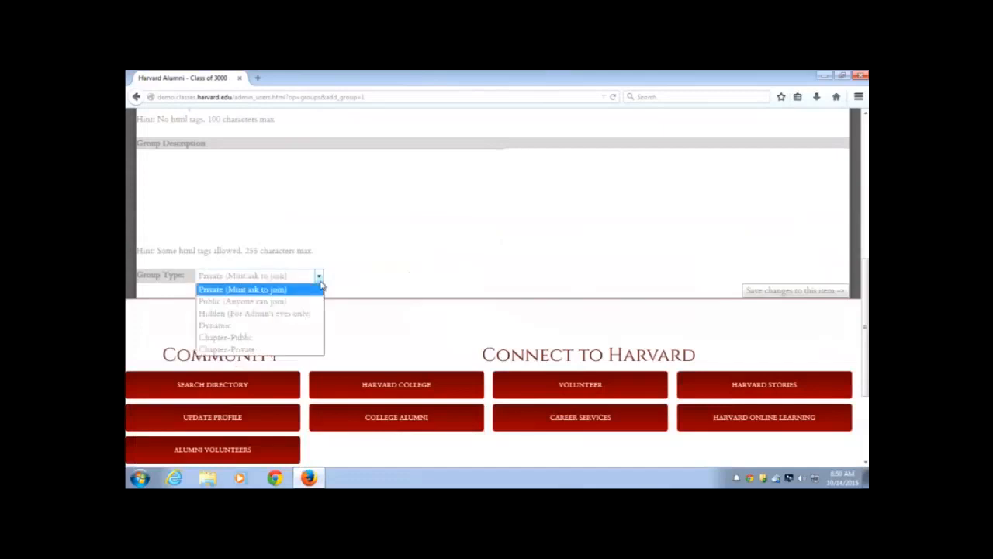
click(248, 327)
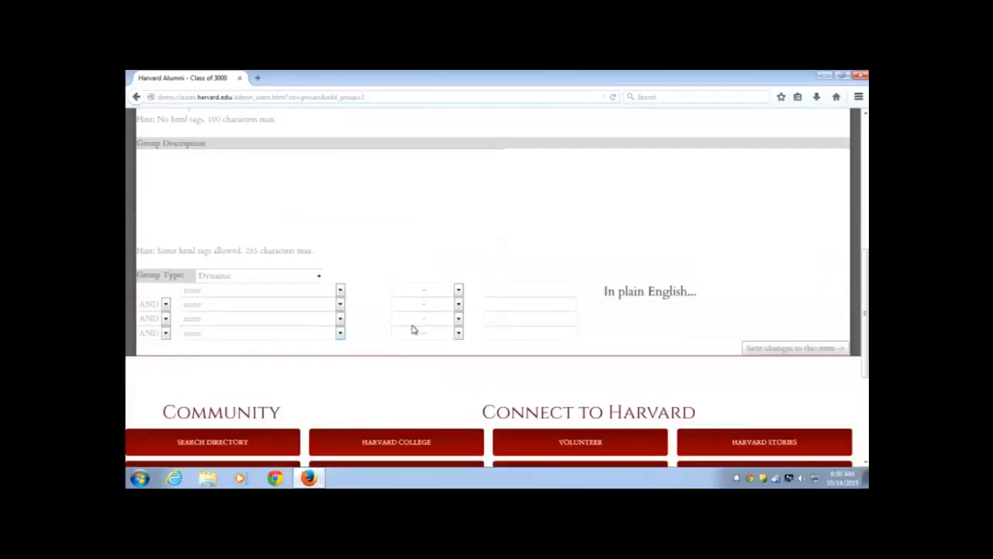
scroll(414, 324, up, 3)
scroll(414, 323, up, 5)
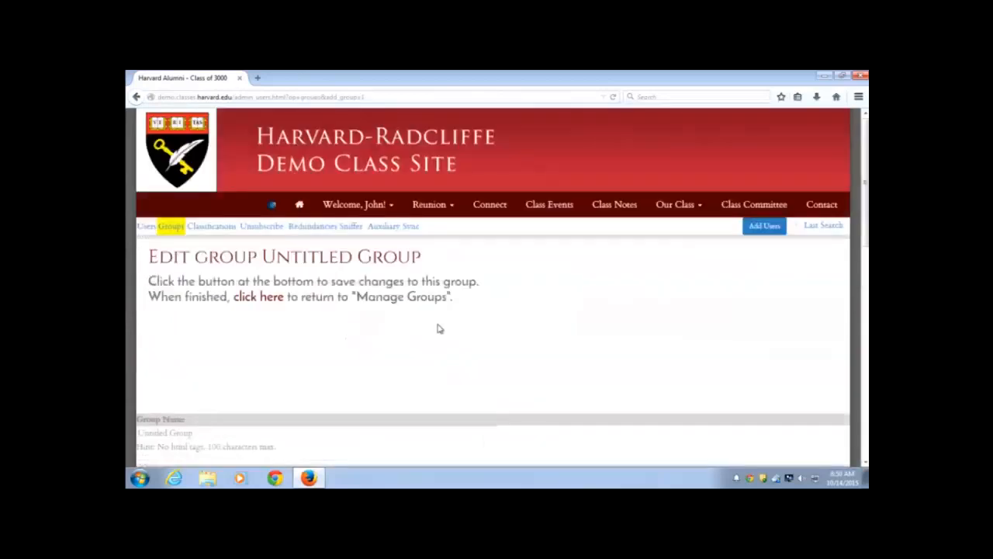
click(298, 205)
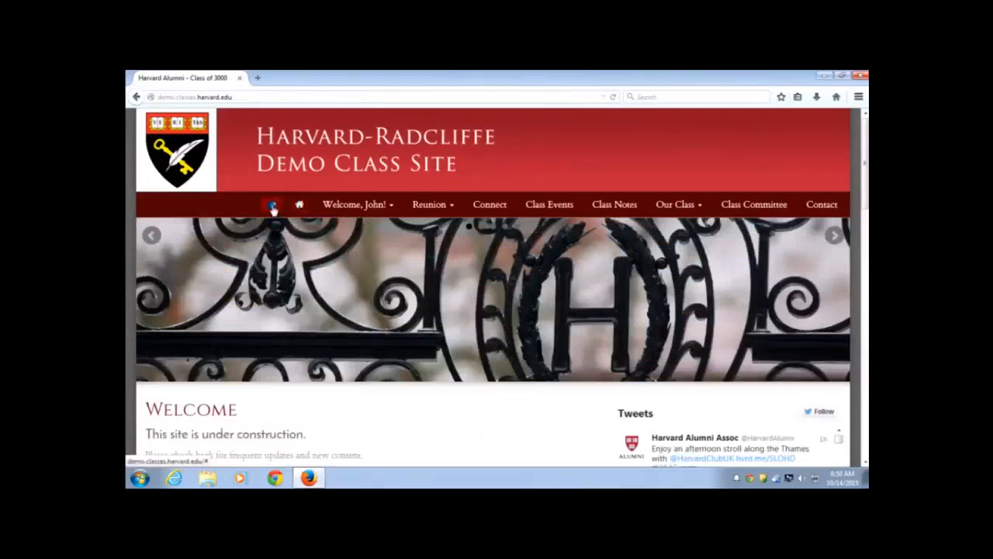
click(272, 207)
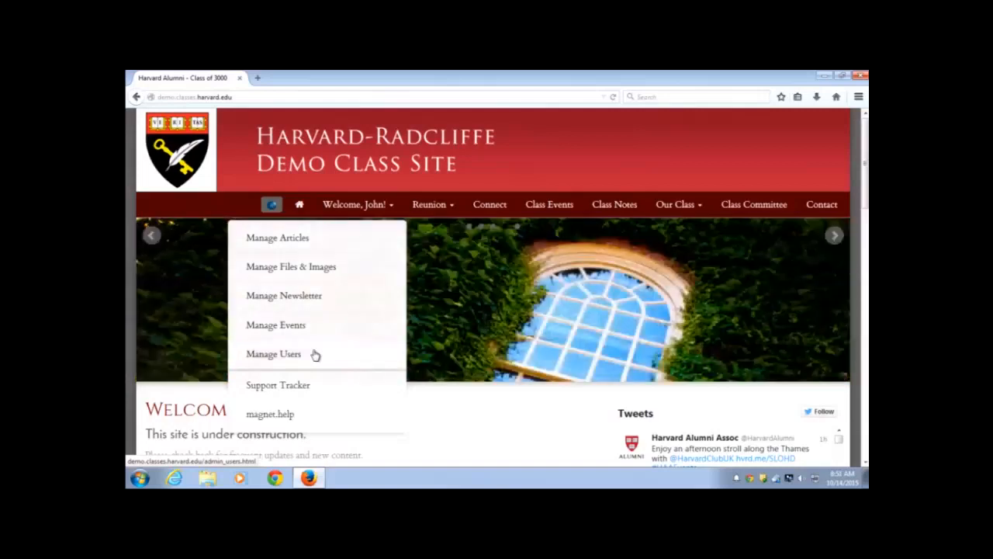
click(476, 401)
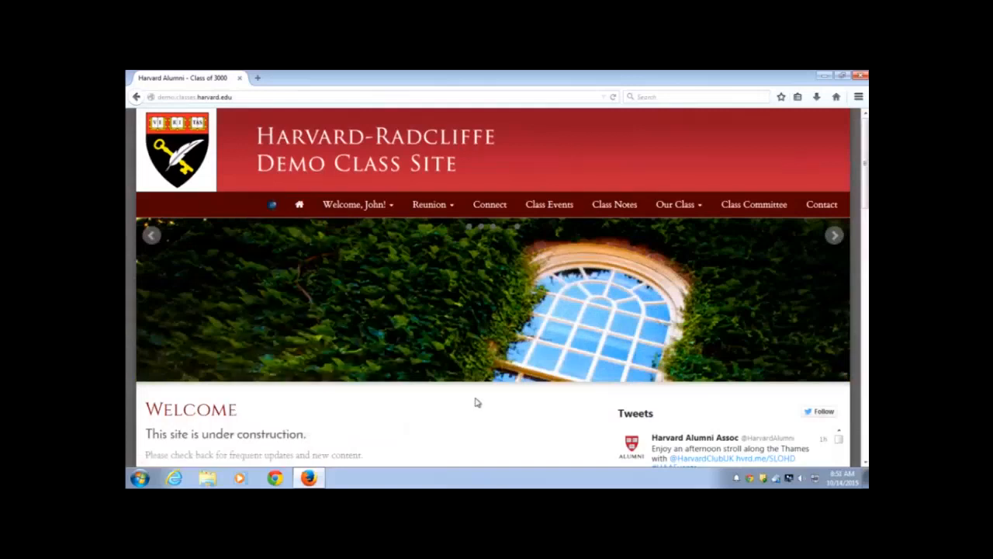
scroll(470, 392, down, 4)
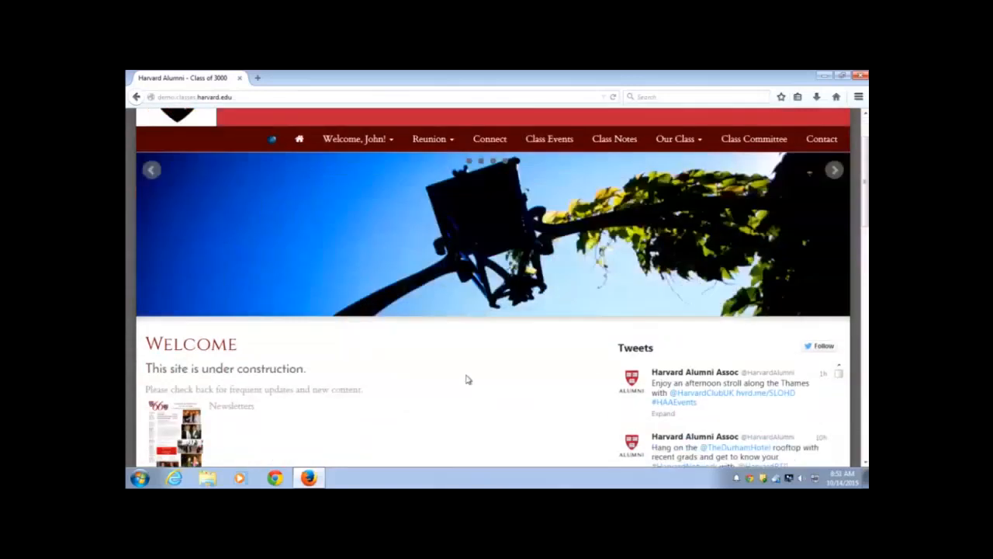
scroll(461, 368, down, 2)
scroll(458, 366, down, 4)
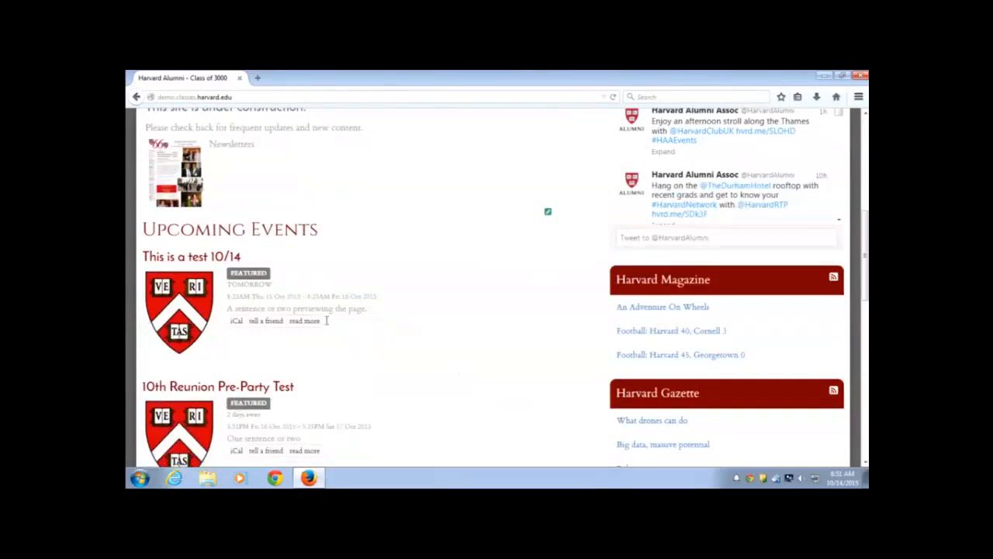
scroll(411, 345, up, 1)
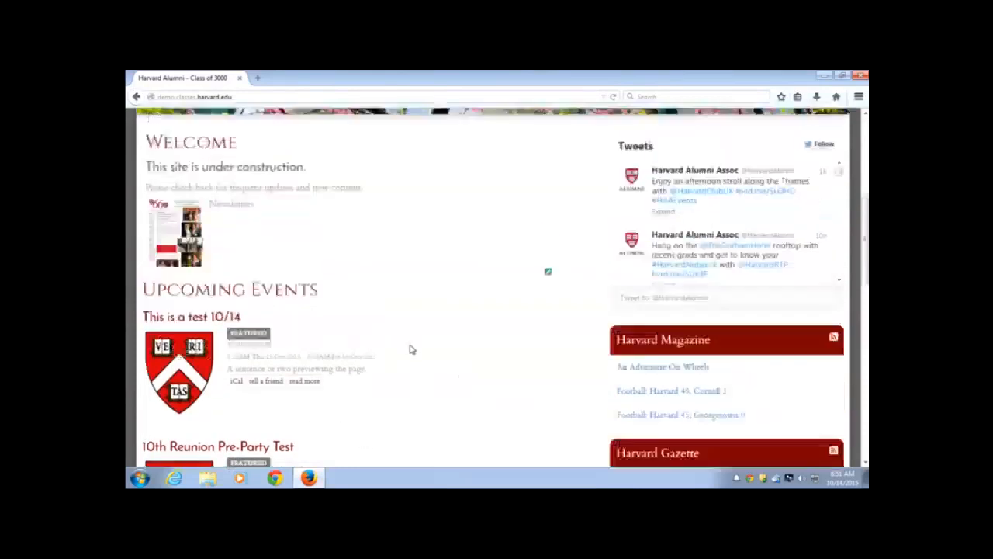